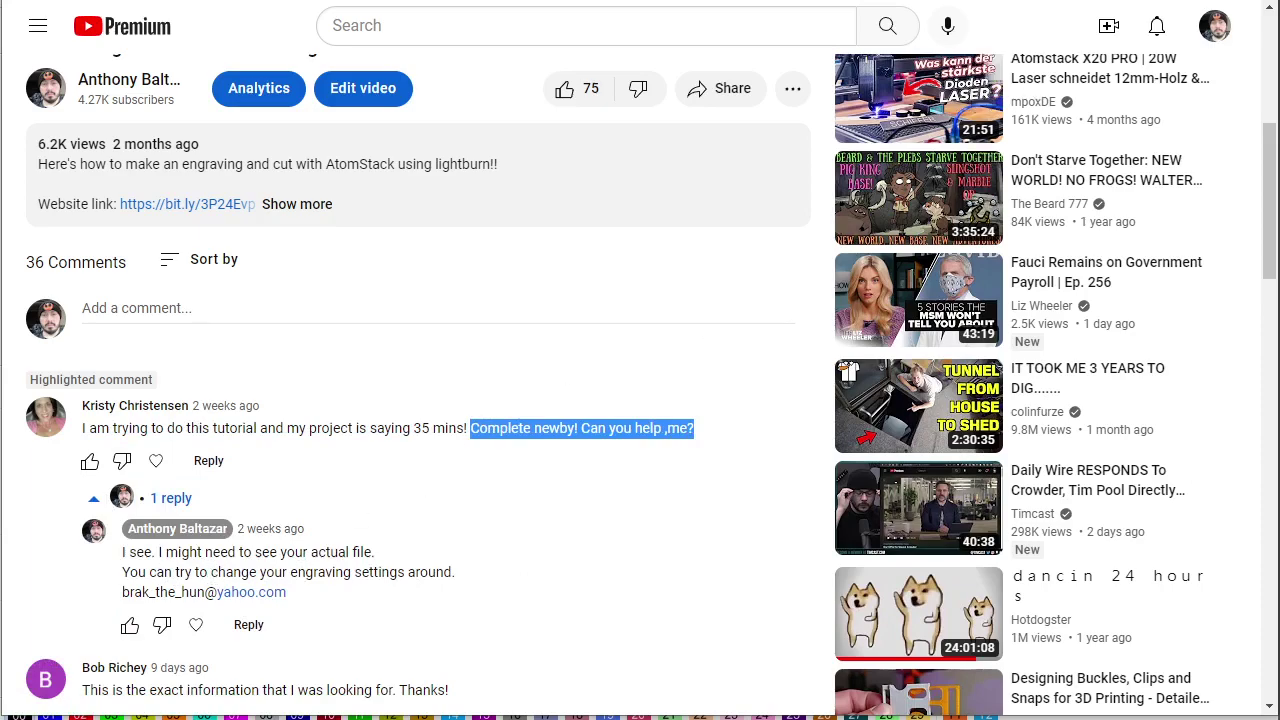
Step: Switch to LightBurn and draw a circle about 52 mm wide and 50 mm high near the work area's lower-left corner
{"action": "key", "text": "alt+Tab"}
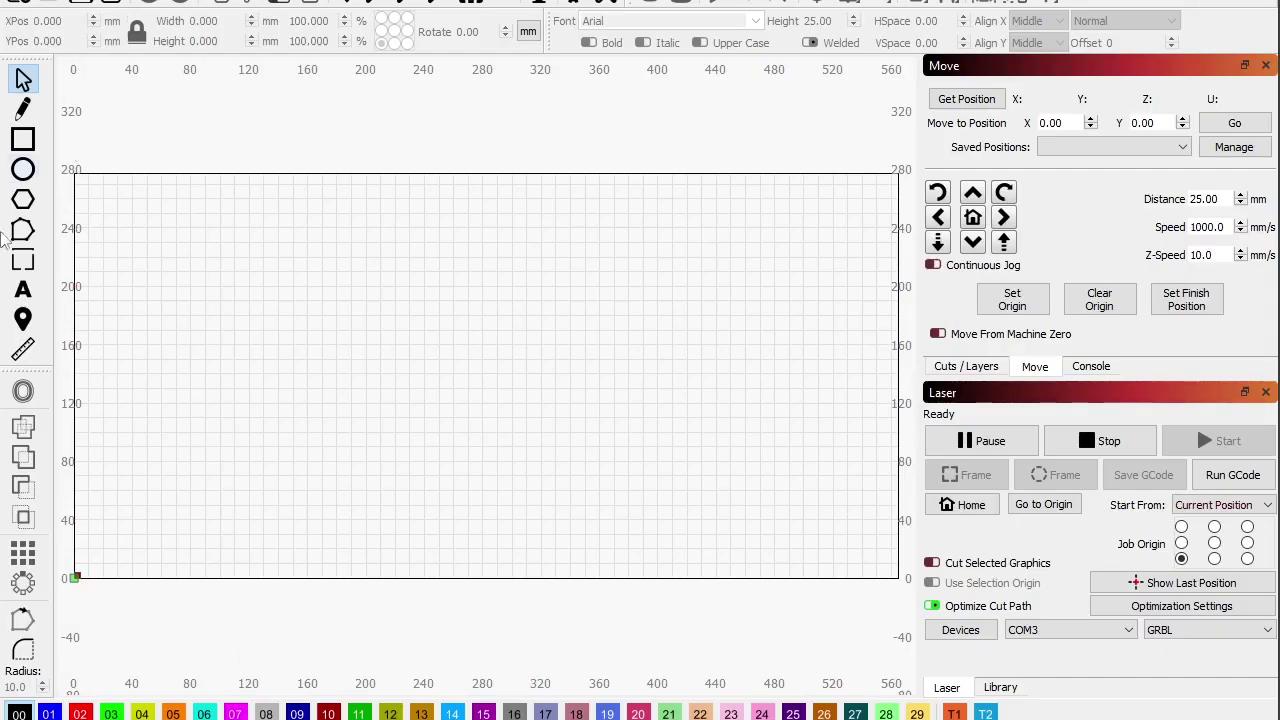
{"action": "left_click", "coordinate": [23, 167]}
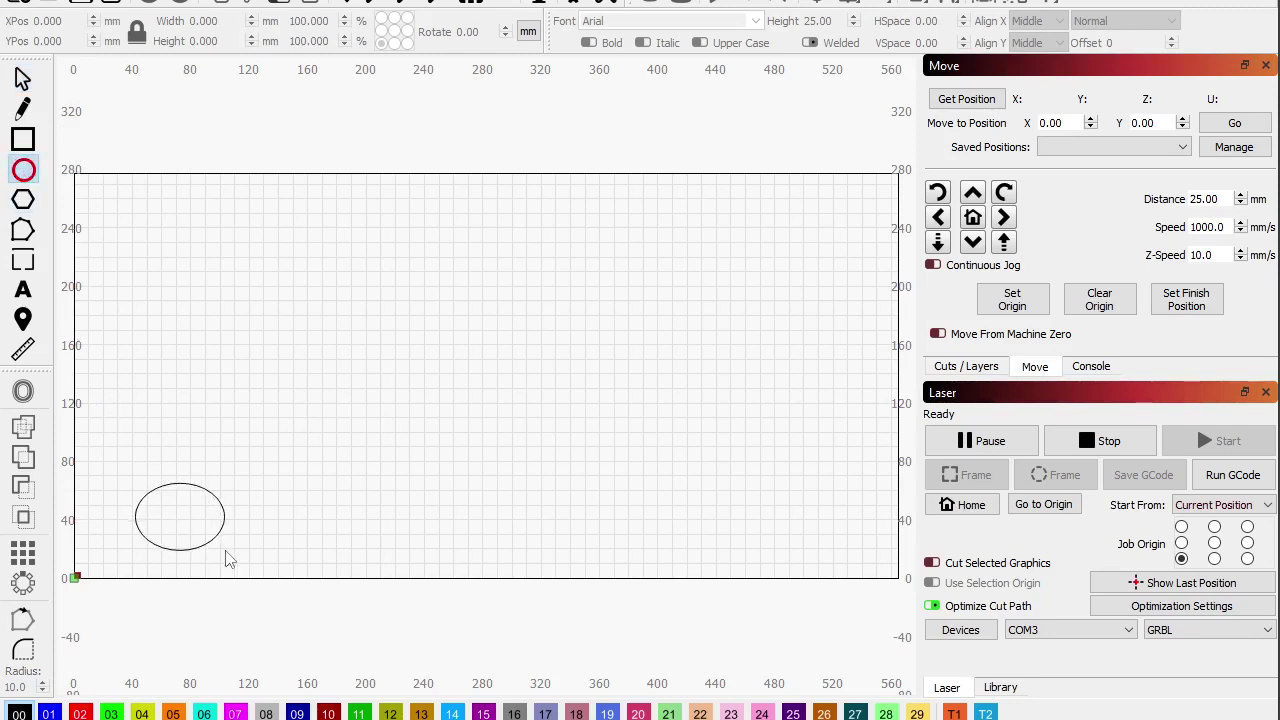
{"action": "left_click_drag", "start_coordinate": [229, 560], "coordinate": [213, 565]}
{"action": "left_click", "coordinate": [1012, 300]}
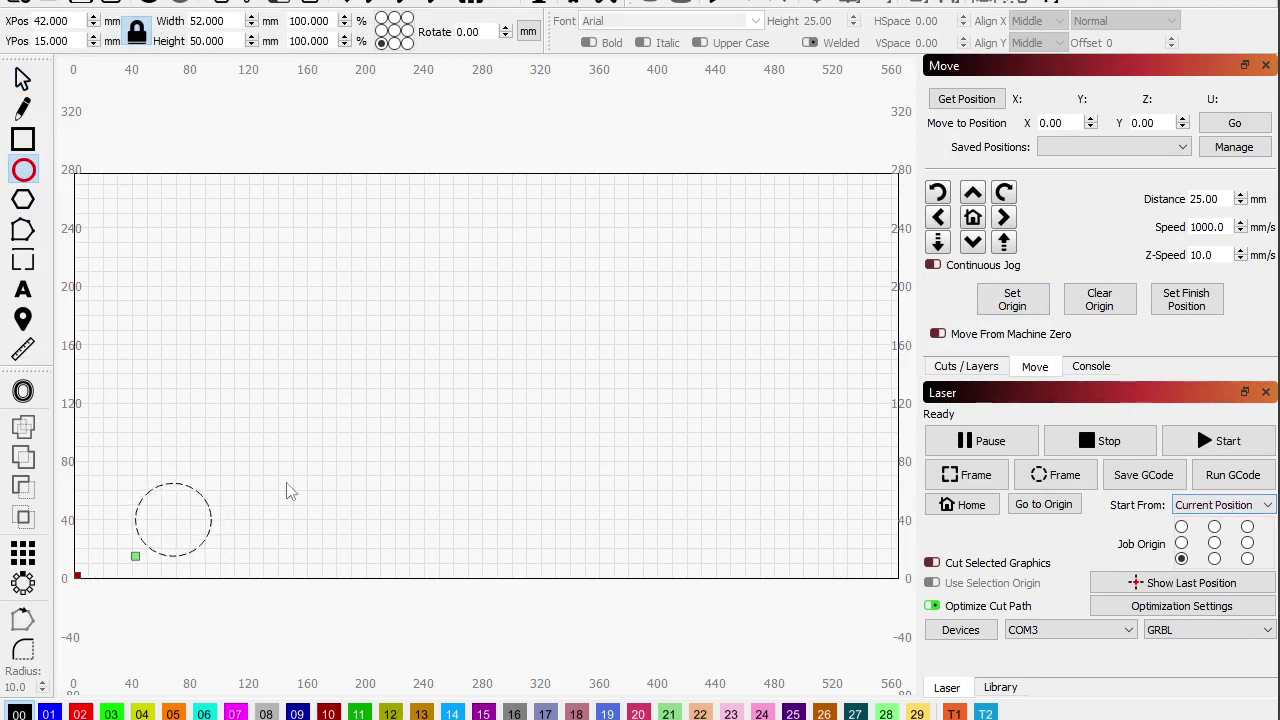
Step: Set the line layer's speed to 10 mm/s and preview the circle's estimated cutting time
{"action": "left_click", "coordinate": [944, 368]}
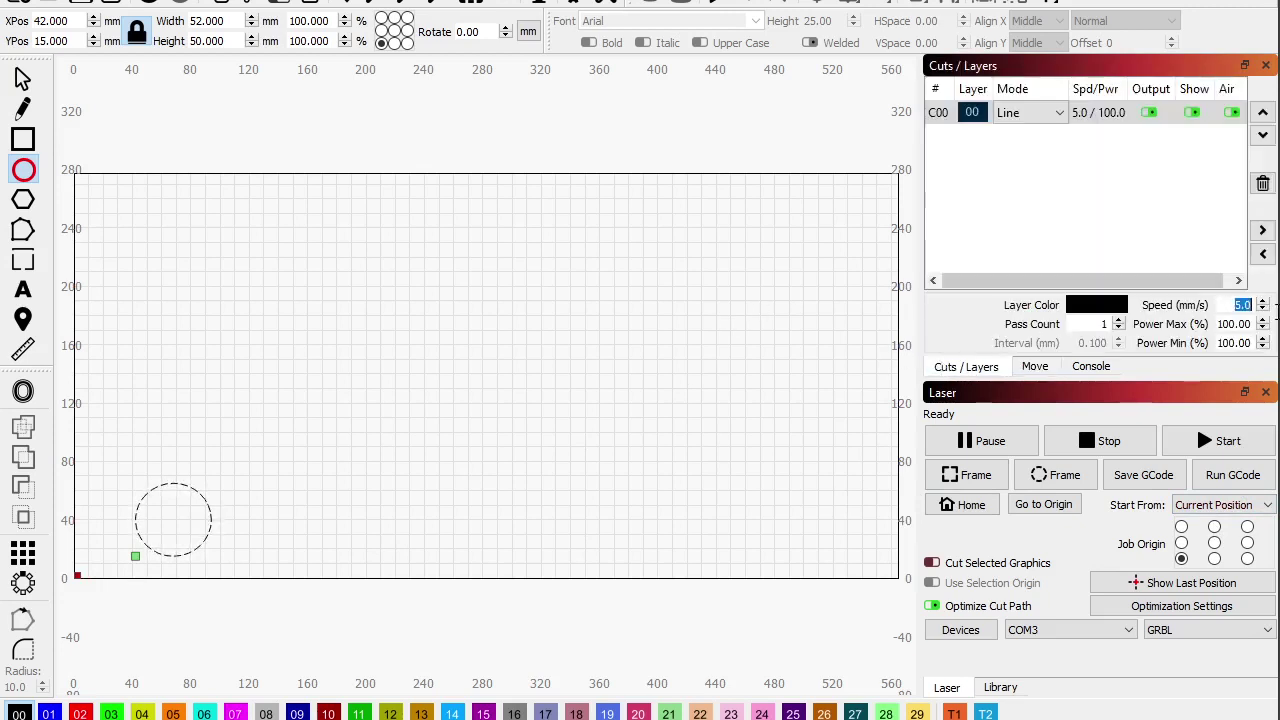
{"action": "type", "text": "10"}
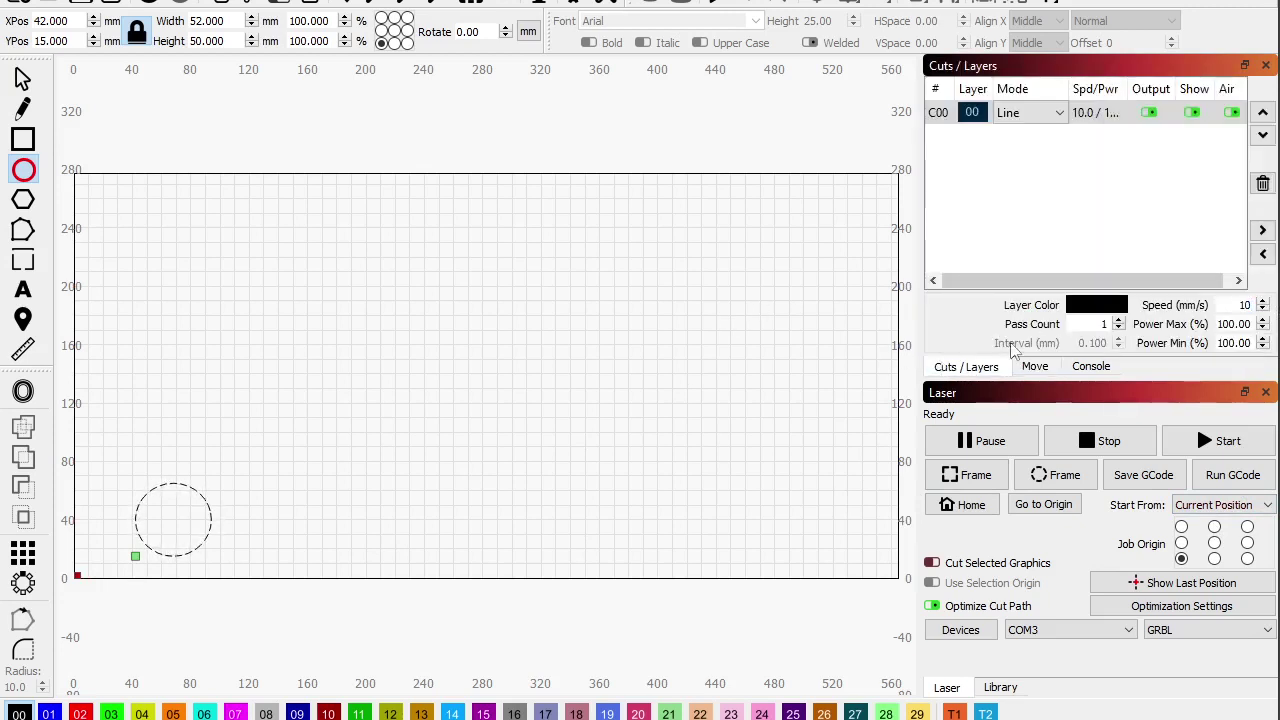
{"action": "left_click", "coordinate": [1083, 321]}
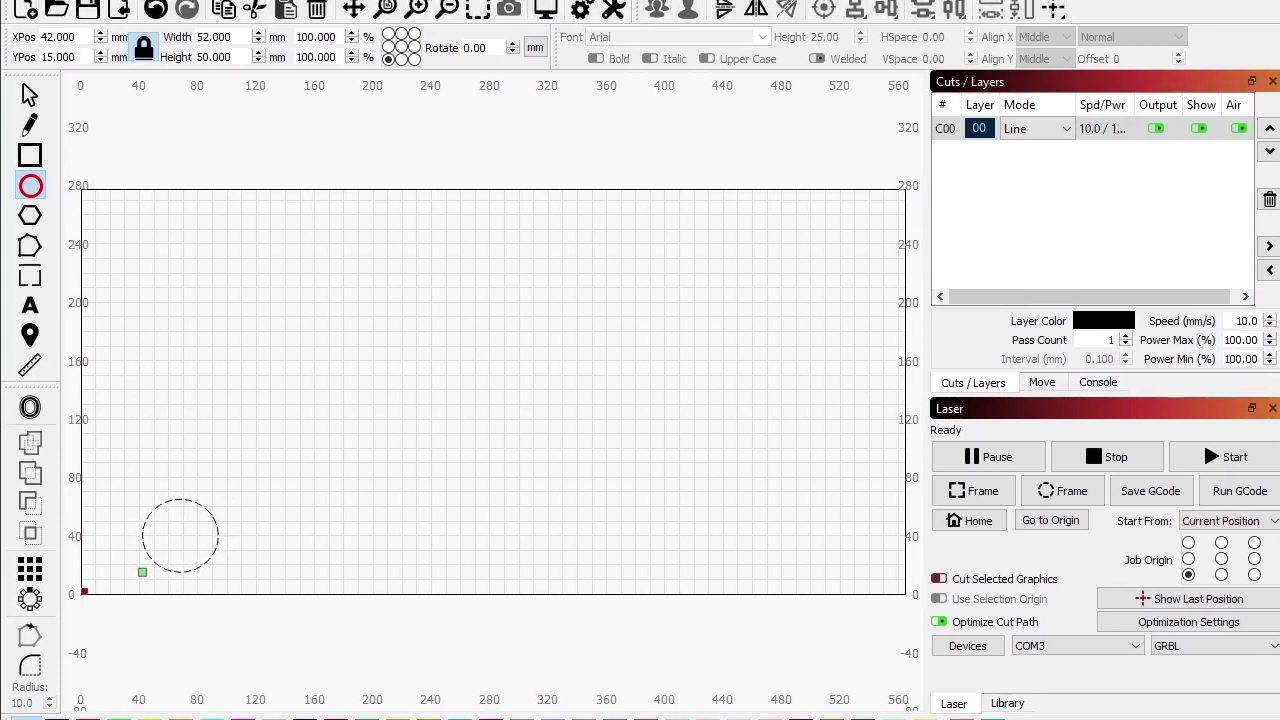
{"action": "left_click", "coordinate": [546, 12]}
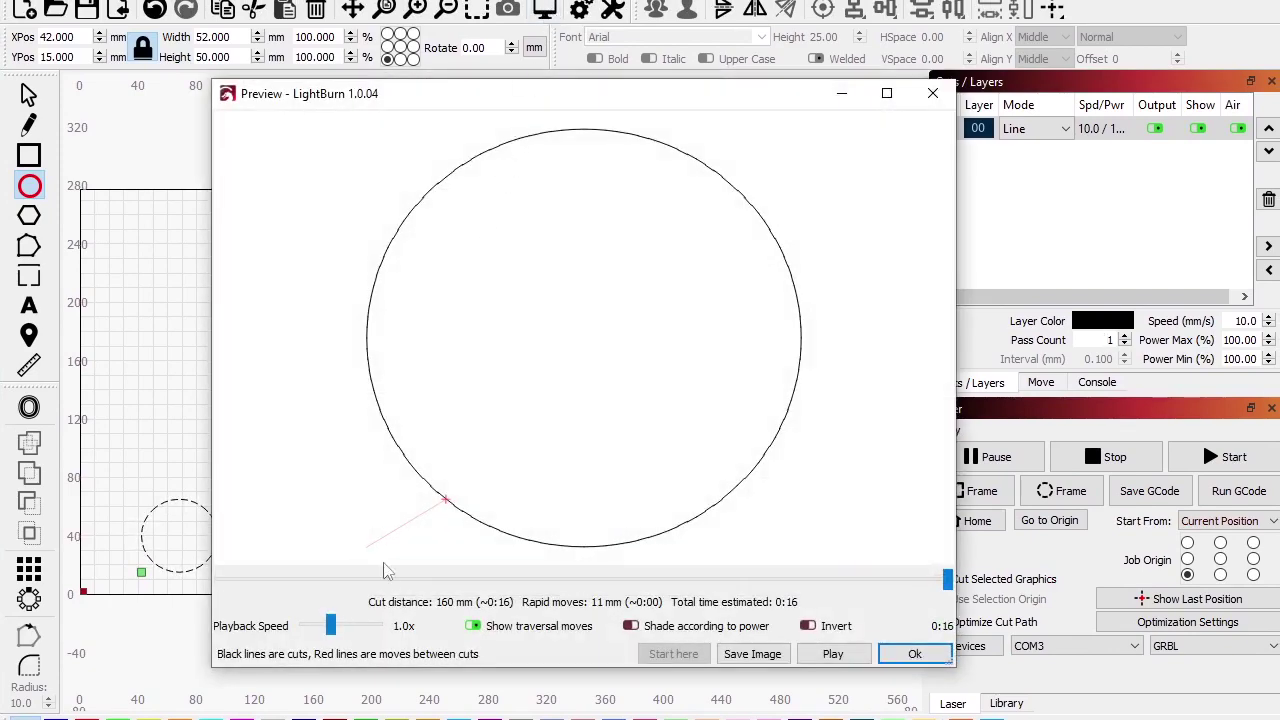
{"action": "left_click", "coordinate": [915, 653]}
Step: Delete the circle and draw a rectangle about 75 mm wide and 130 mm high near the work area's lower-left corner
{"action": "left_click", "coordinate": [28, 94]}
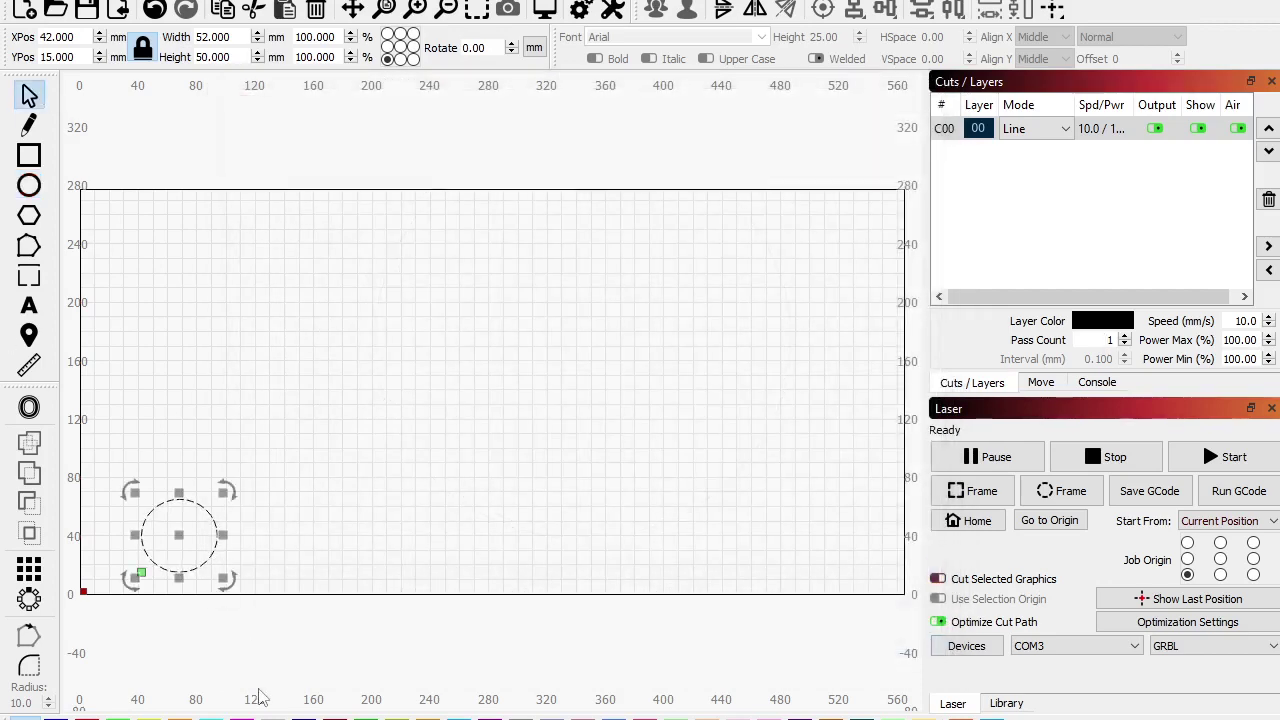
{"action": "left_click_drag", "start_coordinate": [337, 607], "coordinate": [175, 448]}
{"action": "scroll", "coordinate": [129, 528], "scroll_direction": "down", "scroll_amount": 1}
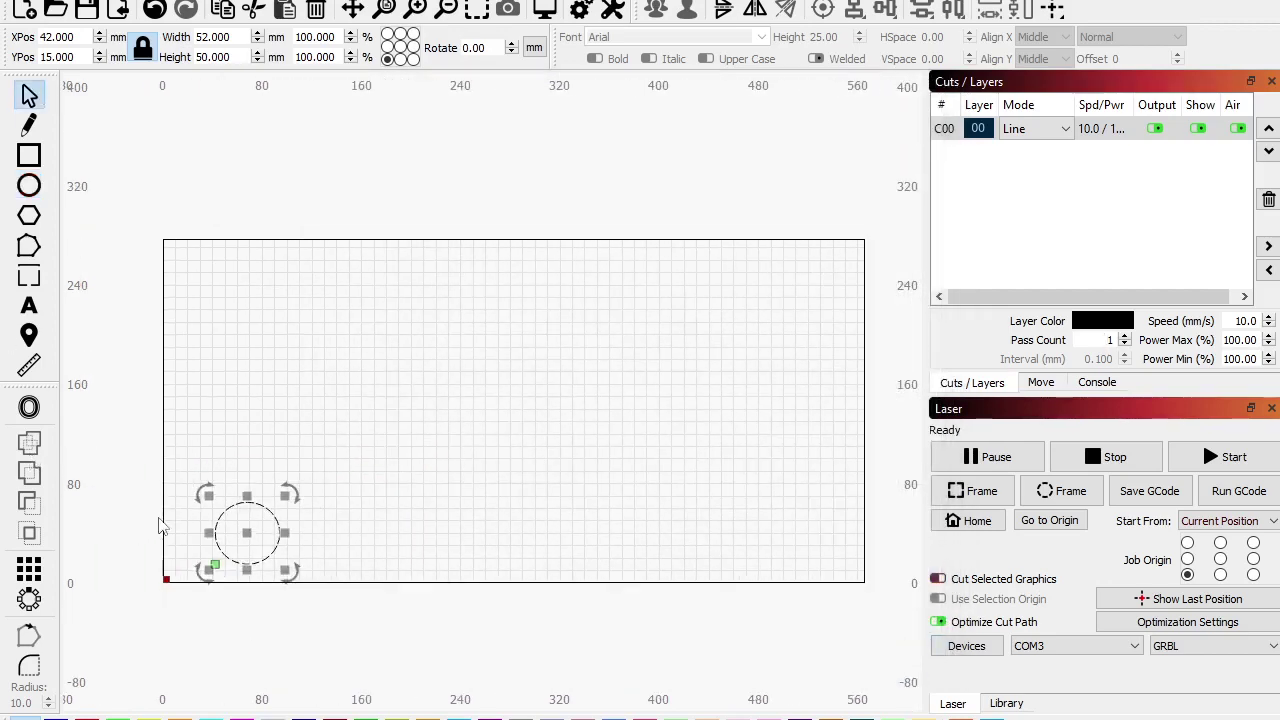
{"action": "key", "text": "Delete"}
{"action": "left_click", "coordinate": [29, 155]}
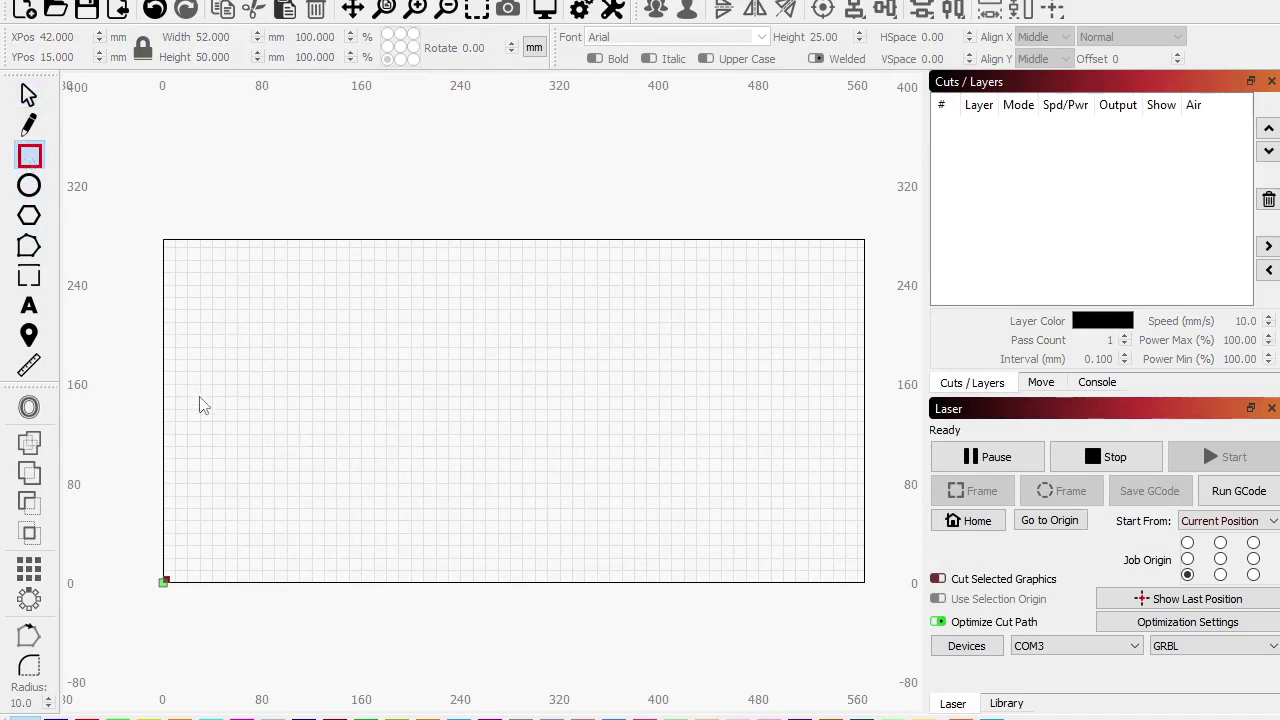
{"action": "left_click_drag", "start_coordinate": [192, 438], "coordinate": [285, 599]}
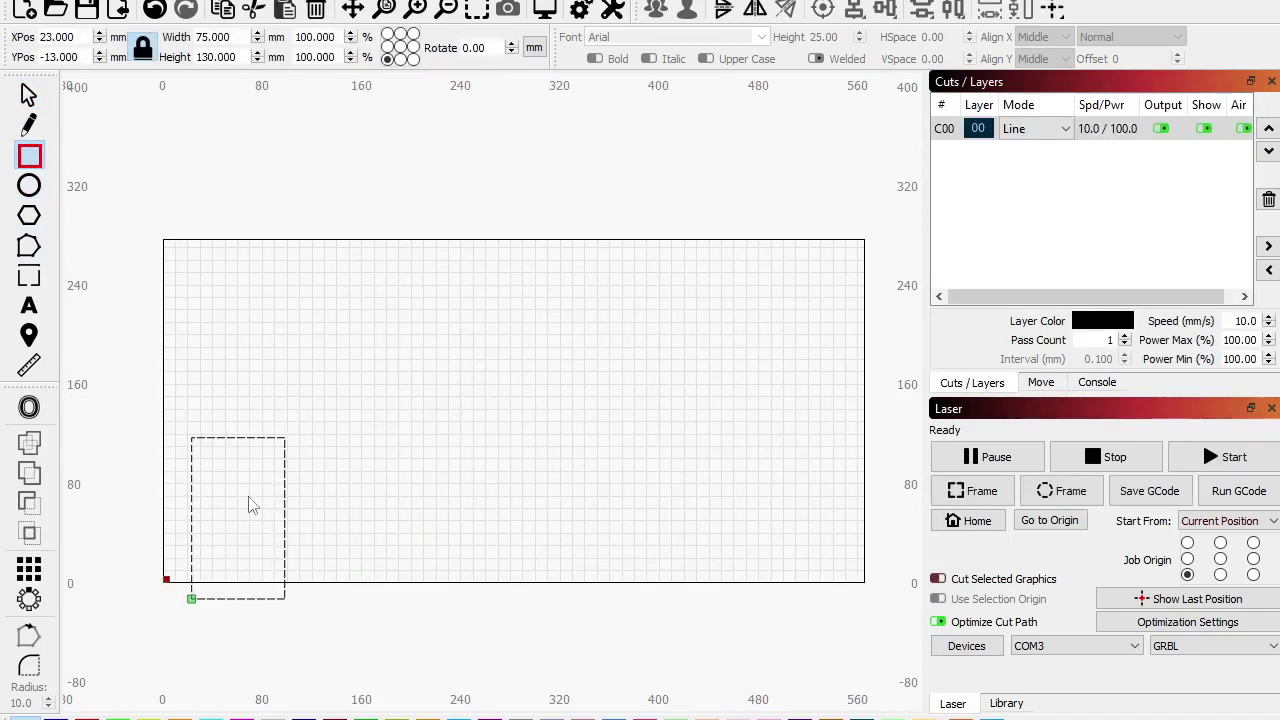
Step: Create the text "Veggies" in Arial above the rectangle
{"action": "left_click", "coordinate": [27, 305]}
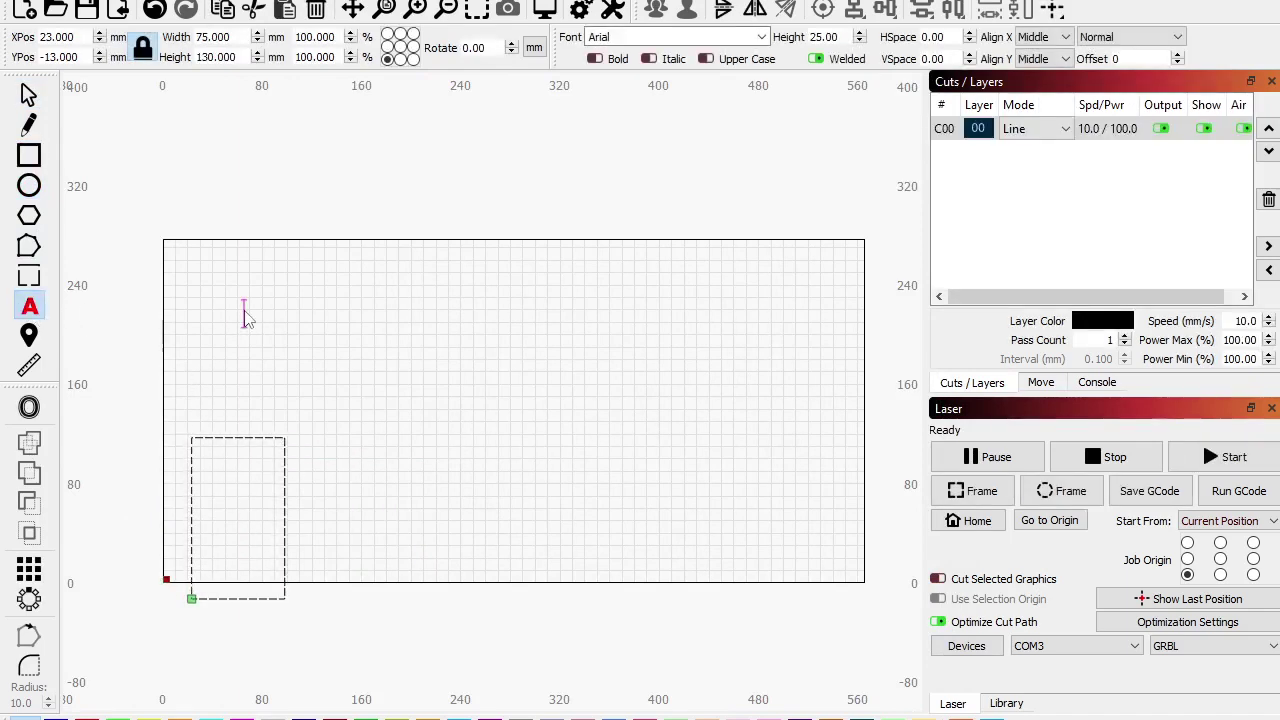
{"action": "type", "text": "Vggies"}
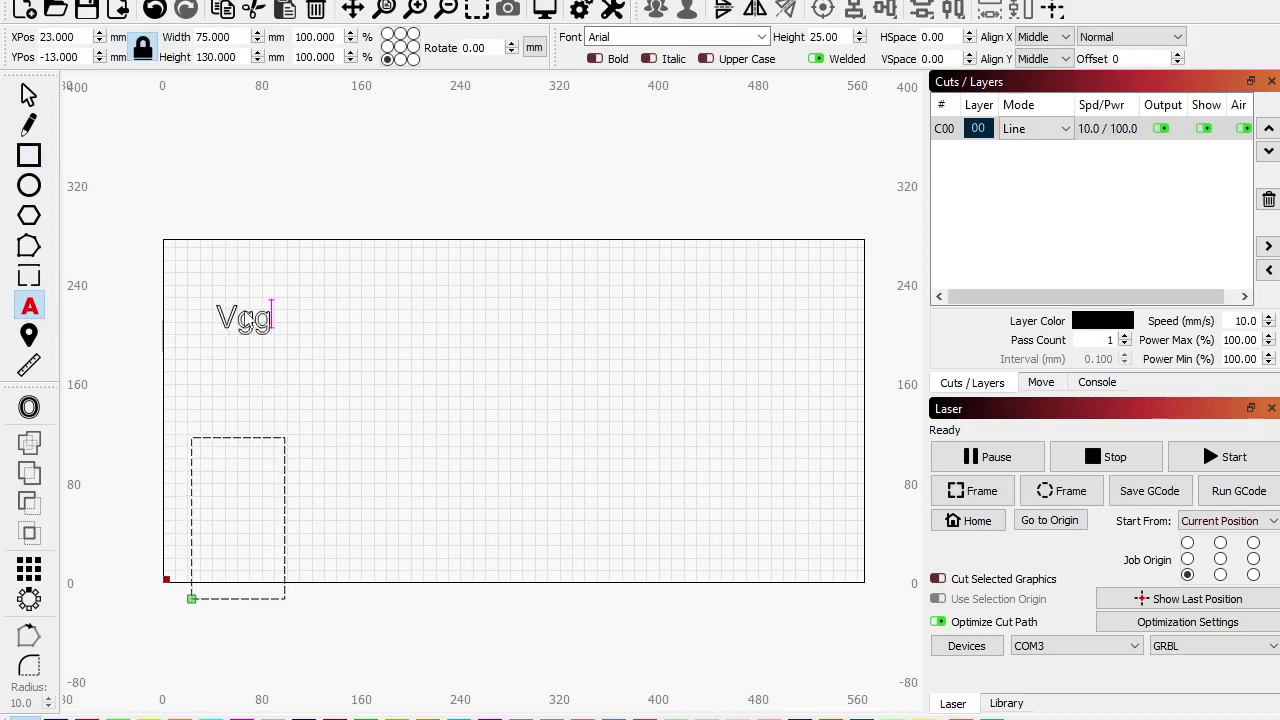
{"action": "left_click", "coordinate": [222, 320]}
{"action": "type", "text": "e"}
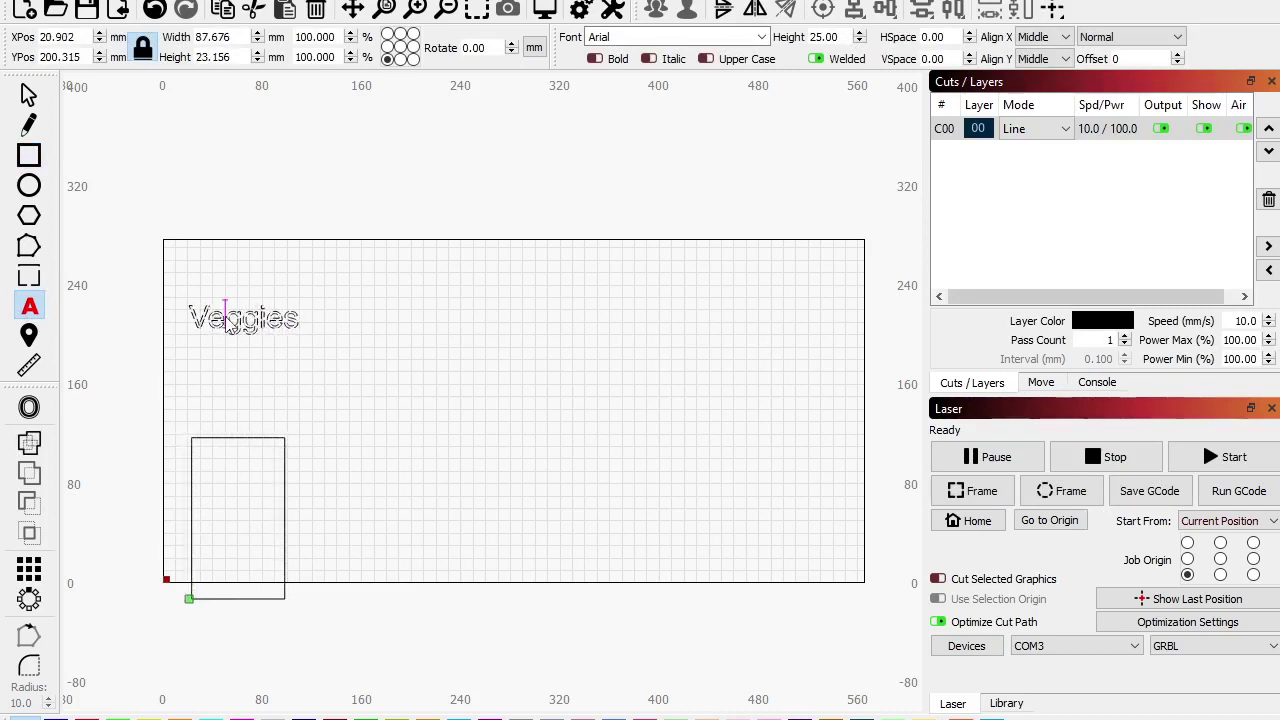
Step: Scale the "Veggies" text to about 63 mm wide and place it inside the rectangle's upper edge
{"action": "left_click", "coordinate": [28, 94]}
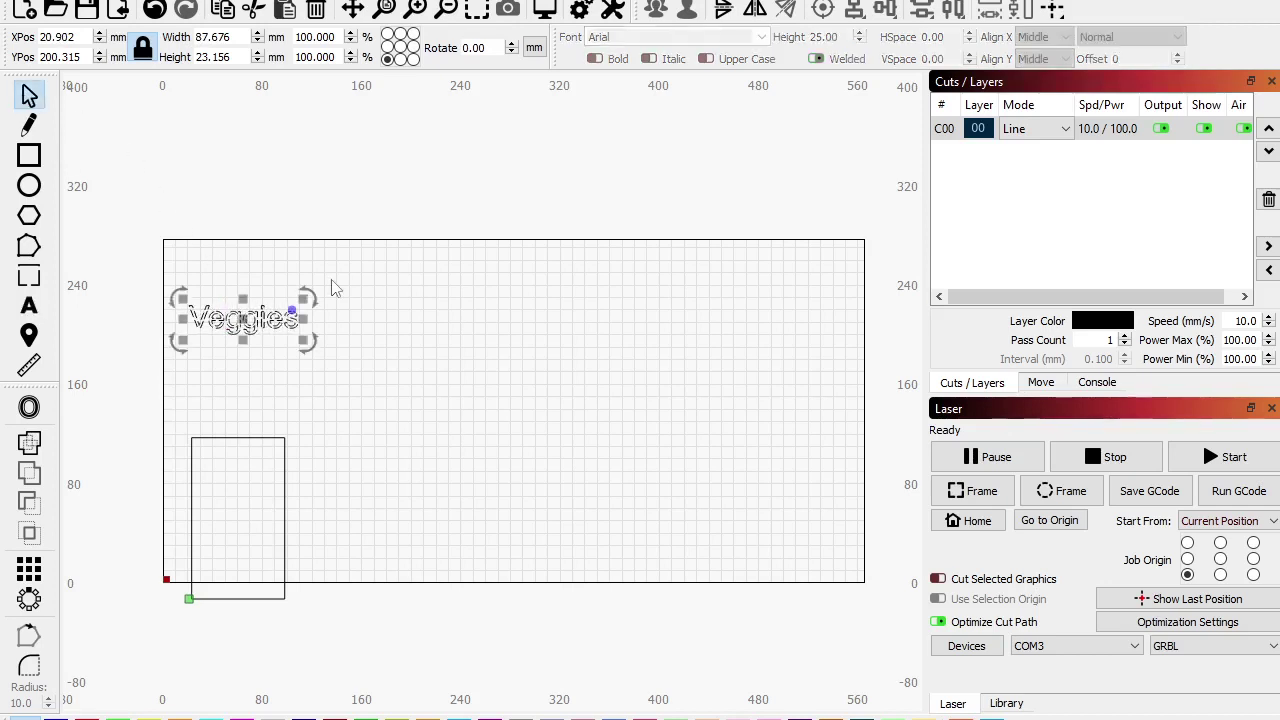
{"action": "left_click_drag", "start_coordinate": [303, 299], "coordinate": [329, 512]}
{"action": "scroll", "coordinate": [151, 369], "scroll_direction": "up", "scroll_amount": 2}
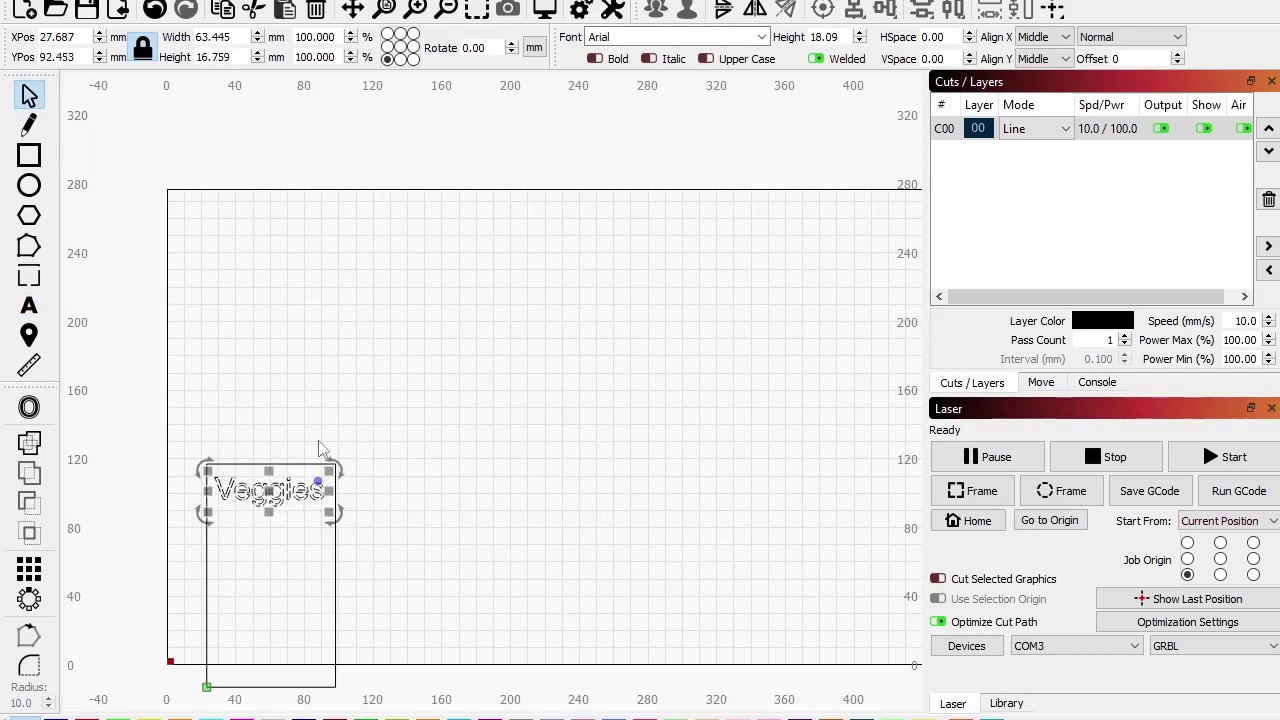
{"action": "left_click", "coordinate": [193, 360]}
{"action": "scroll", "coordinate": [193, 360], "scroll_direction": "down", "scroll_amount": 2}
{"action": "scroll", "coordinate": [340, 540], "scroll_direction": "up", "scroll_amount": 1}
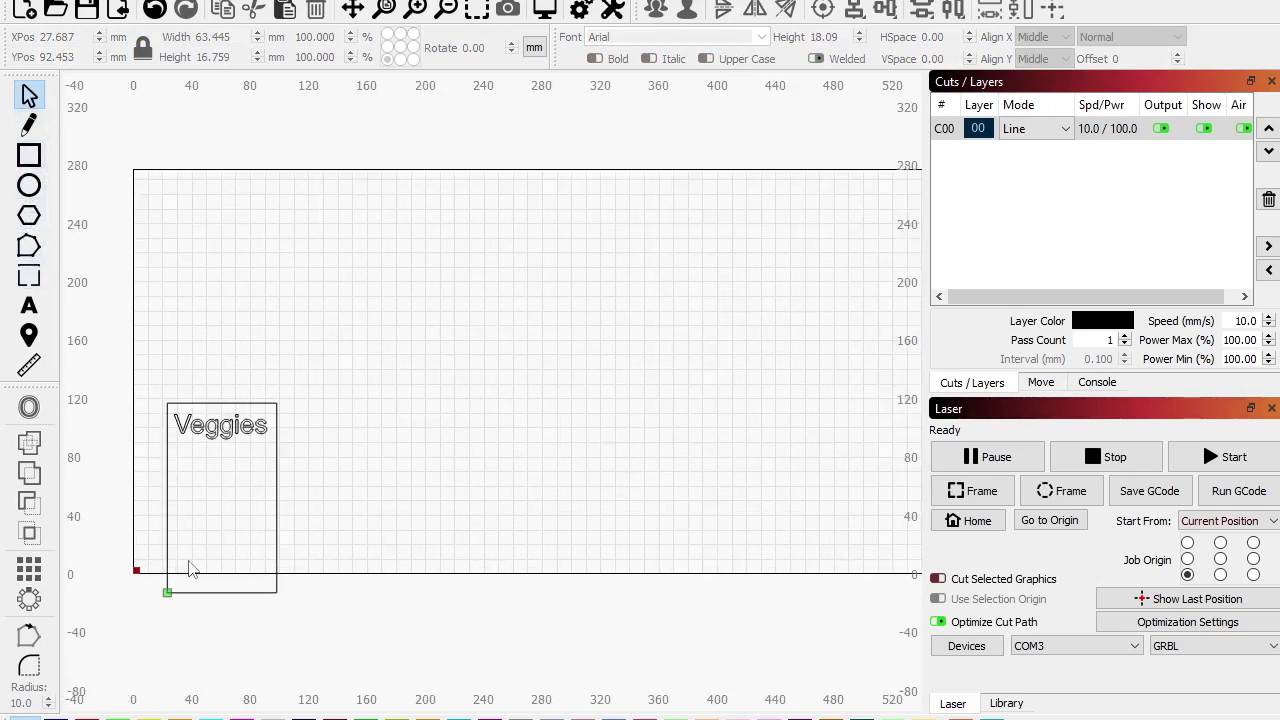
Step: Delete the "Veggies" text and move the rectangle to about X 83.5 mm, Y 110 mm
{"action": "left_click", "coordinate": [220, 425]}
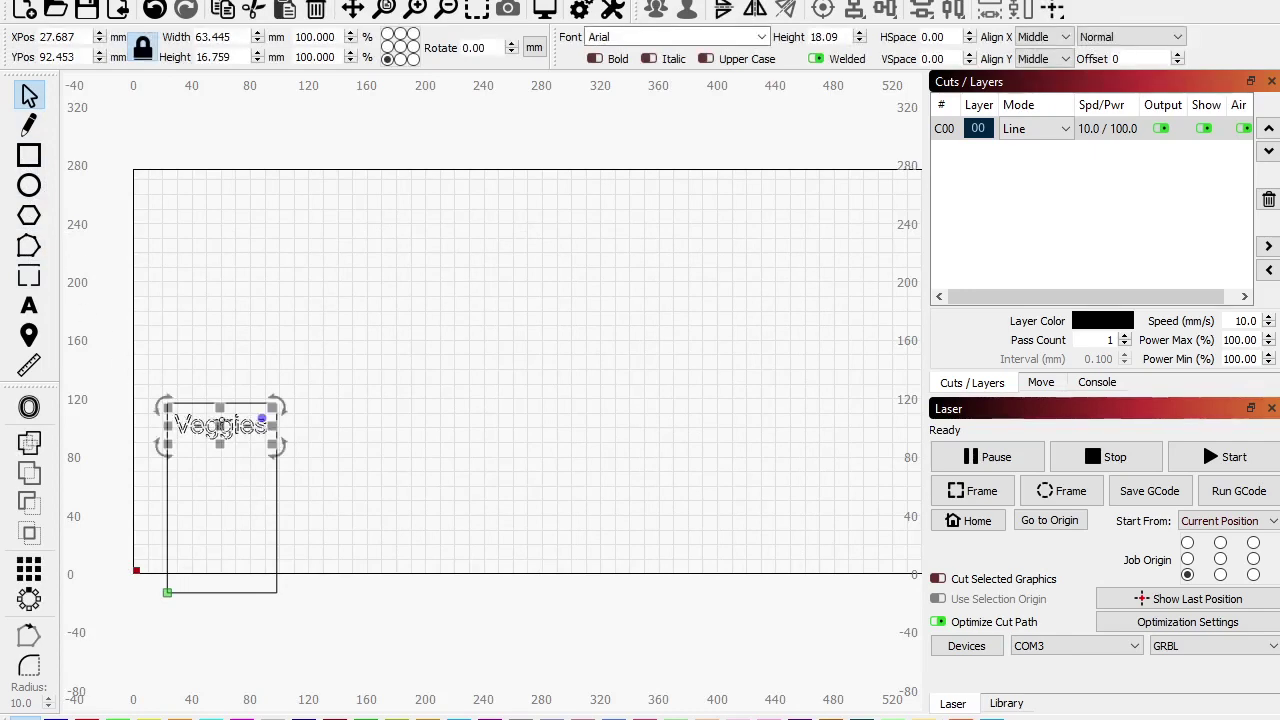
{"action": "key", "text": "Delete"}
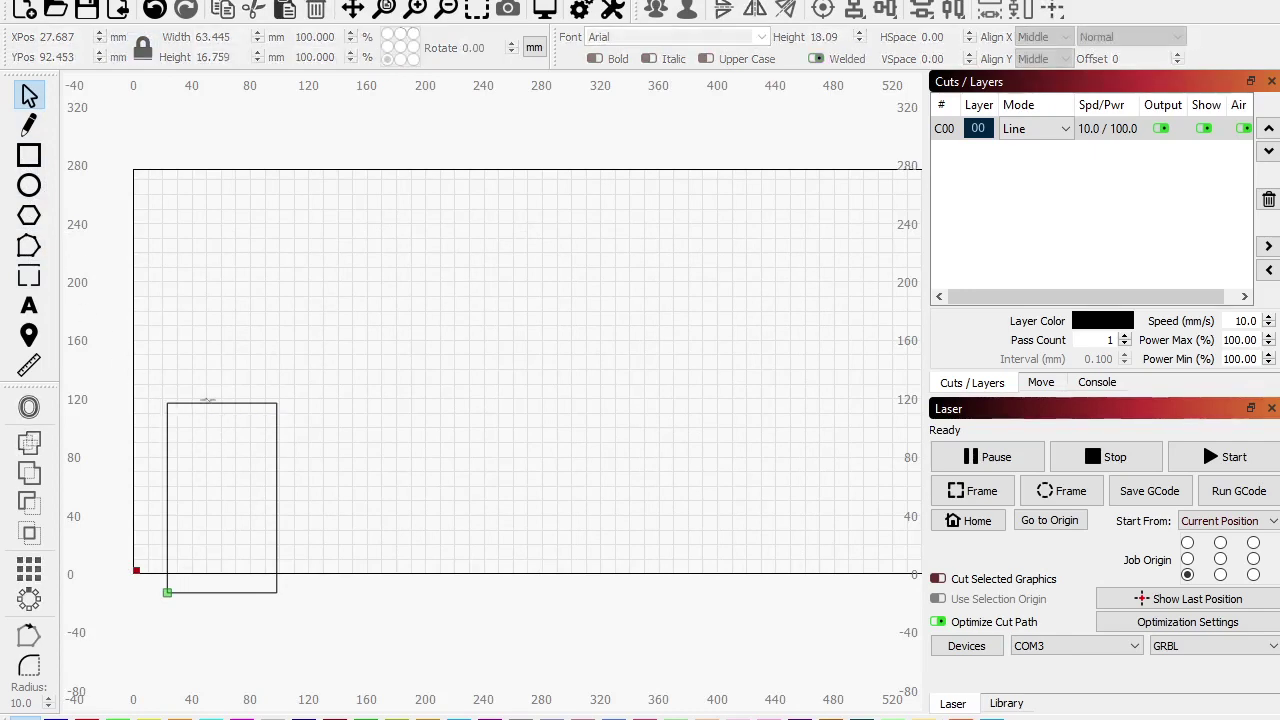
{"action": "left_click_drag", "start_coordinate": [220, 405], "coordinate": [308, 225]}
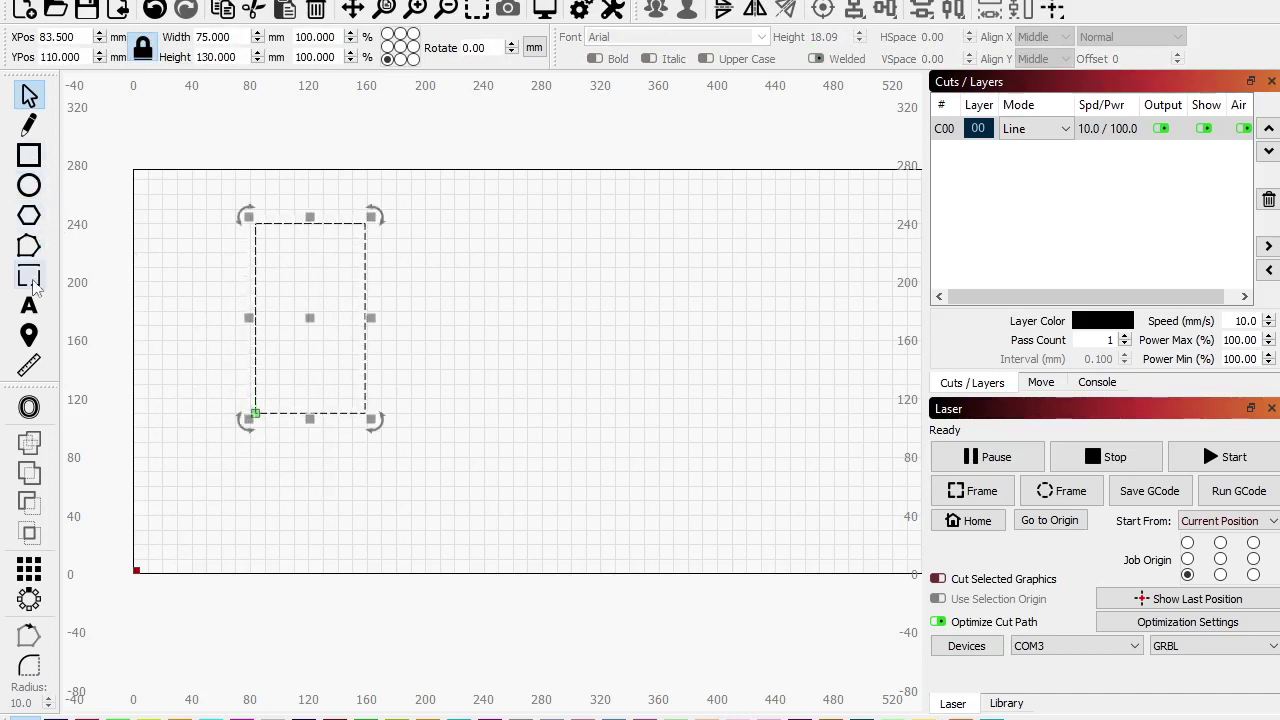
Step: Draw a hexagon below the rectangle and enlarge it proportionally to about 127 mm wide and 113 mm high
{"action": "left_click", "coordinate": [29, 216]}
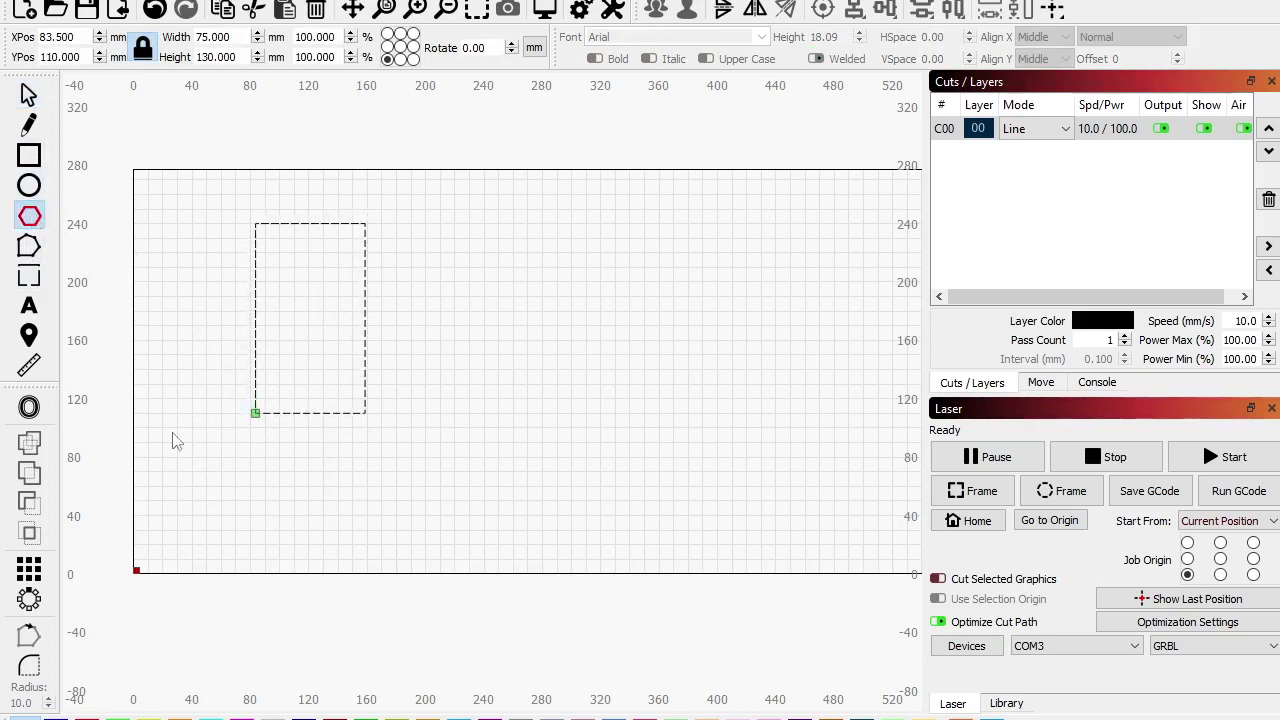
{"action": "mouse_move", "coordinate": [167, 406]}
{"action": "left_mouse_down"}
{"action": "mouse_move", "coordinate": [277, 517]}
{"action": "mouse_move", "coordinate": [267, 512]}
{"action": "left_mouse_up"}
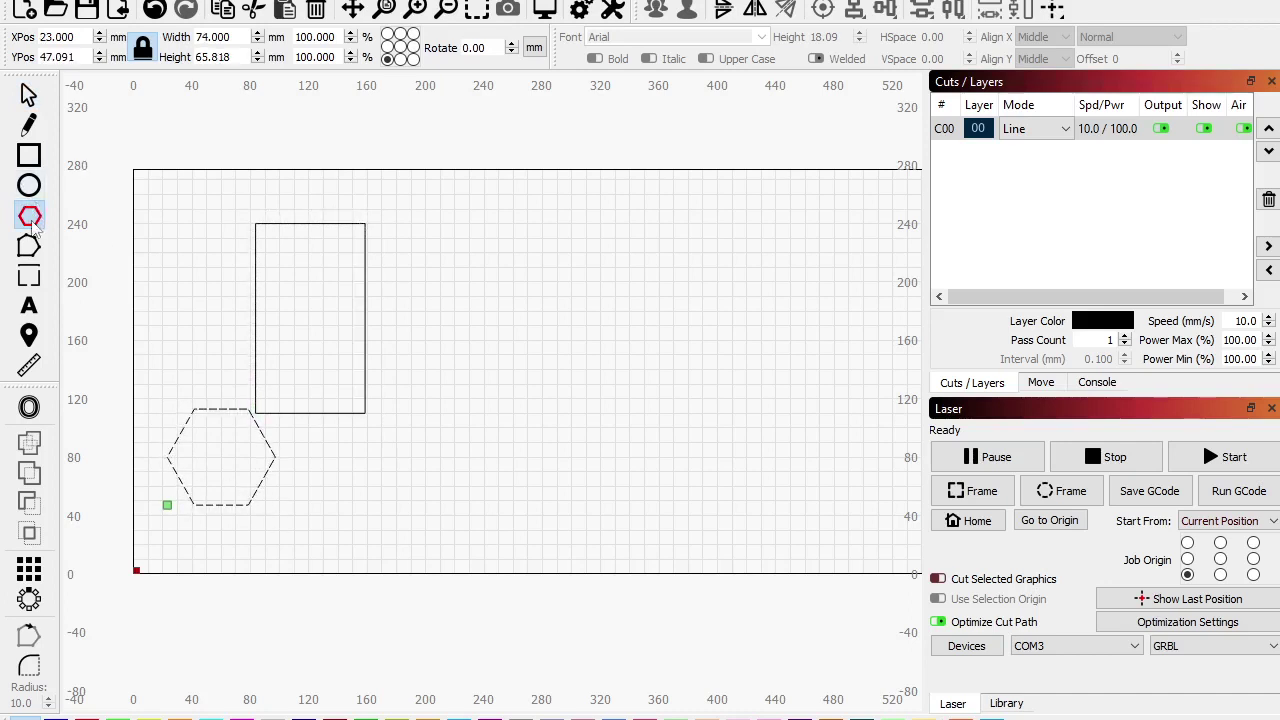
{"action": "left_click", "coordinate": [28, 95]}
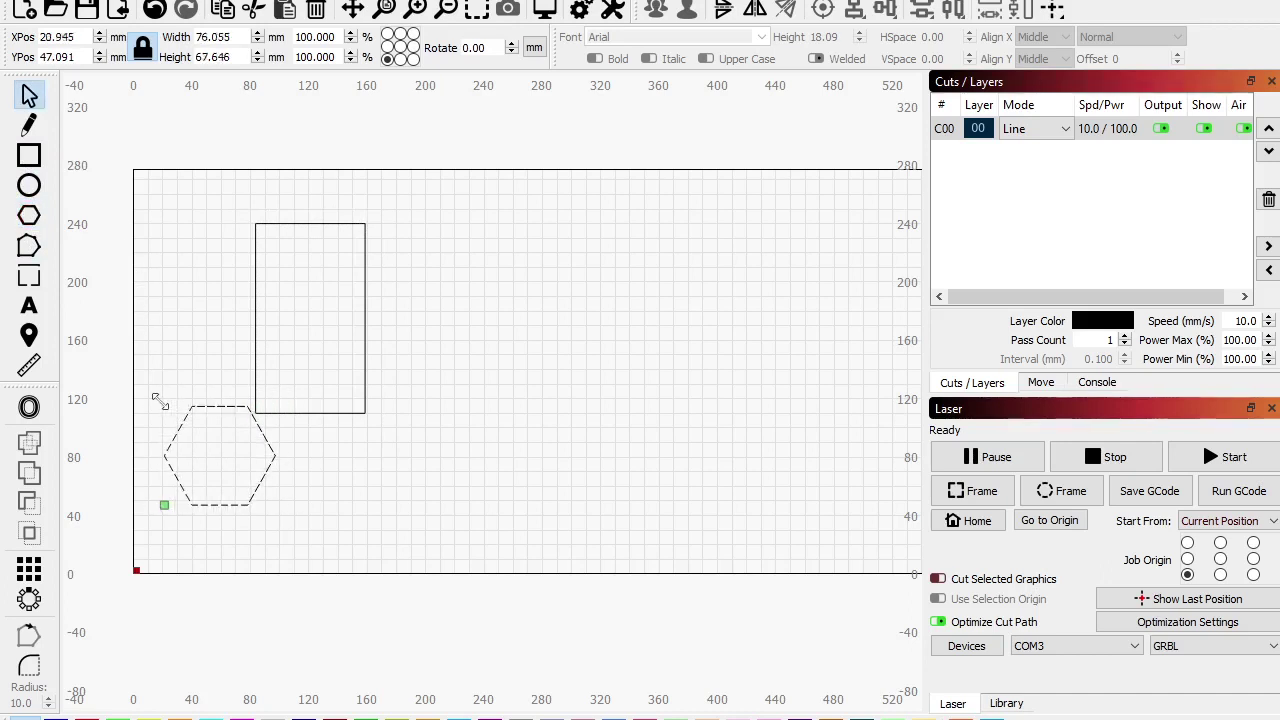
{"action": "left_click_drag", "start_coordinate": [161, 403], "coordinate": [101, 338]}
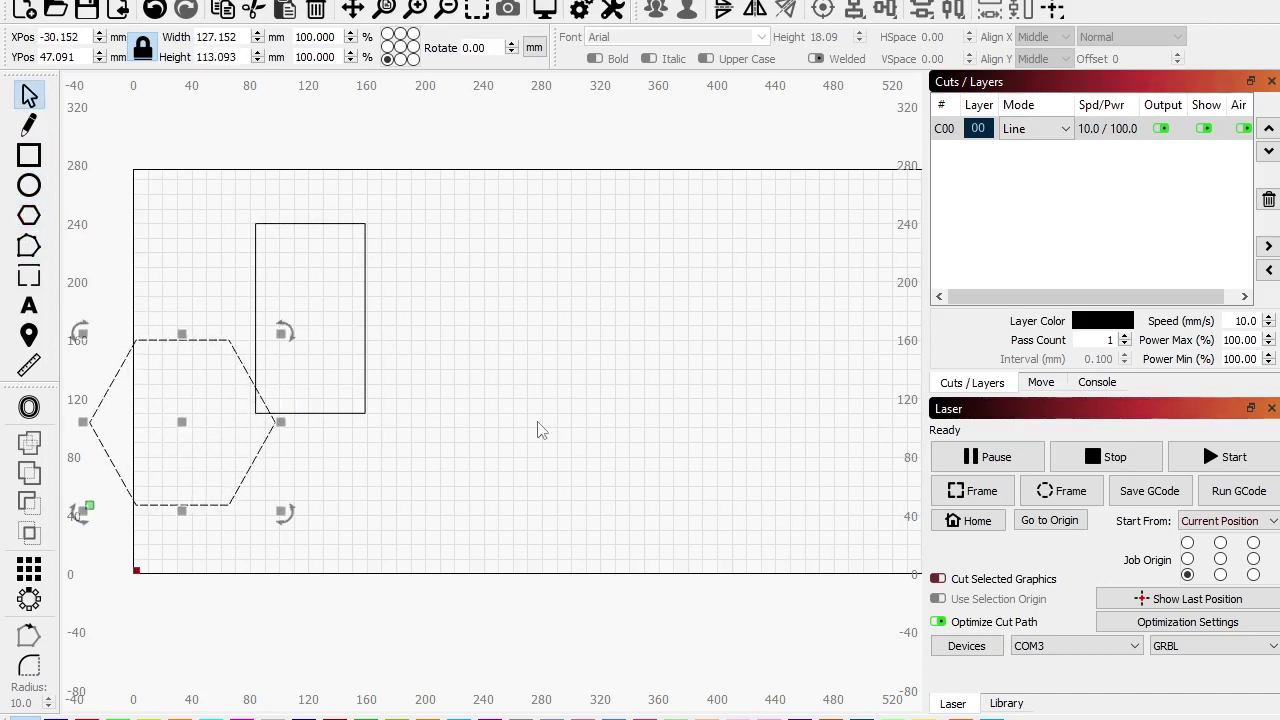
Step: Duplicate the hexagon and place the two side by side so their corners meet at the midpoint of the rectangle's bottom edge
{"action": "key", "text": "ctrl+v"}
{"action": "left_click_drag", "start_coordinate": [287, 368], "coordinate": [282, 424]}
{"action": "left_click_drag", "start_coordinate": [400, 580], "coordinate": [306, 413]}
Step: Narrow the rectangle symmetrically to about 57 mm and extend it upward to about 206 mm high
{"action": "left_click", "coordinate": [422, 288]}
{"action": "left_click", "coordinate": [367, 272]}
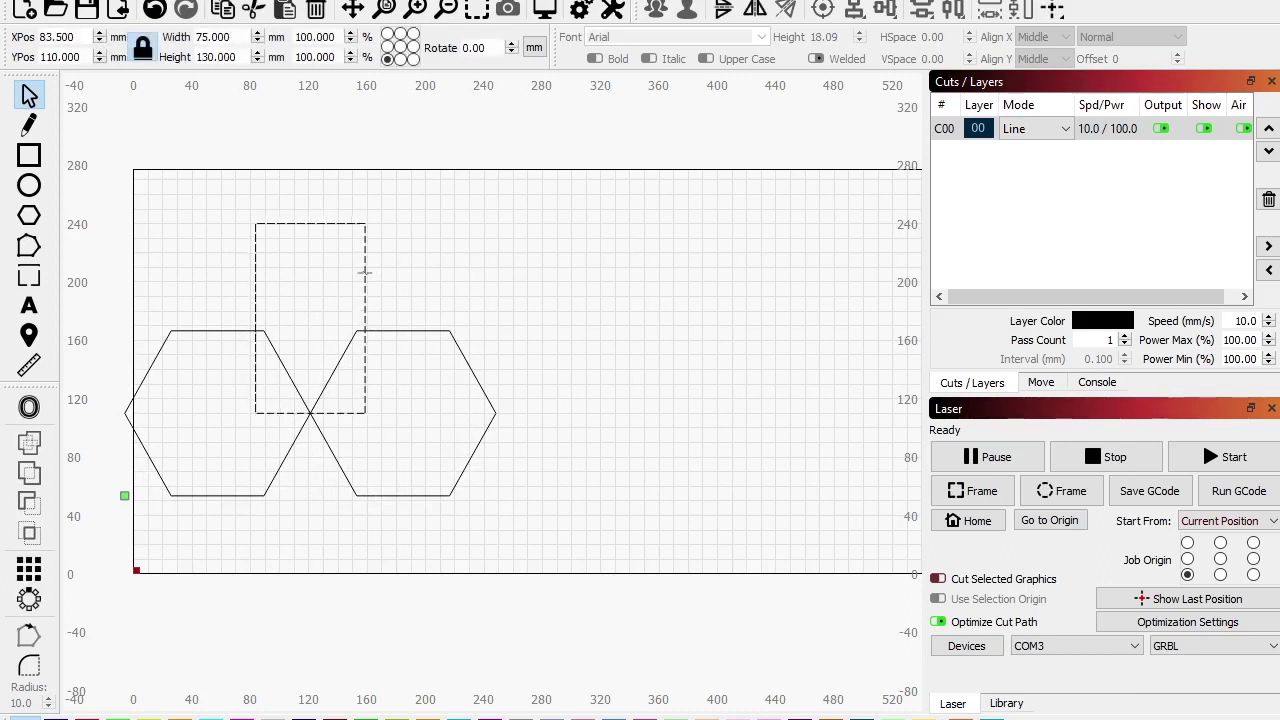
{"action": "left_click_drag", "start_coordinate": [375, 318], "coordinate": [352, 321]}
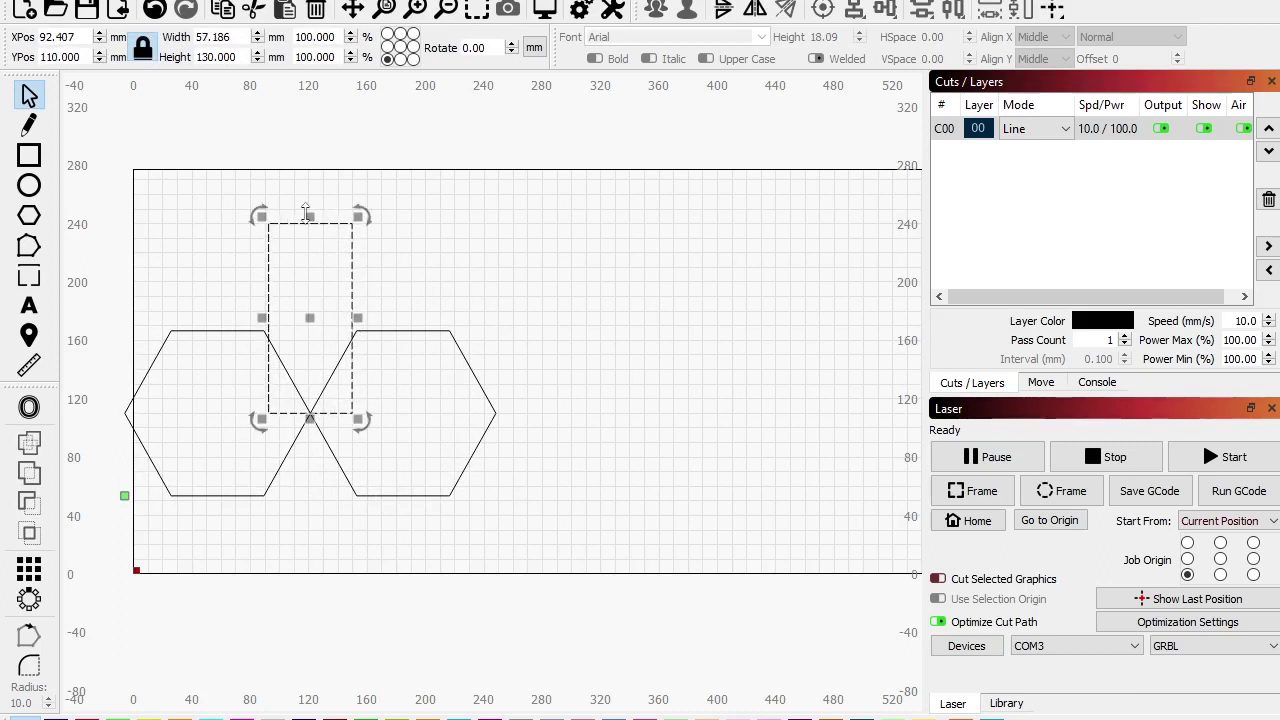
{"action": "left_click_drag", "start_coordinate": [310, 217], "coordinate": [306, 102]}
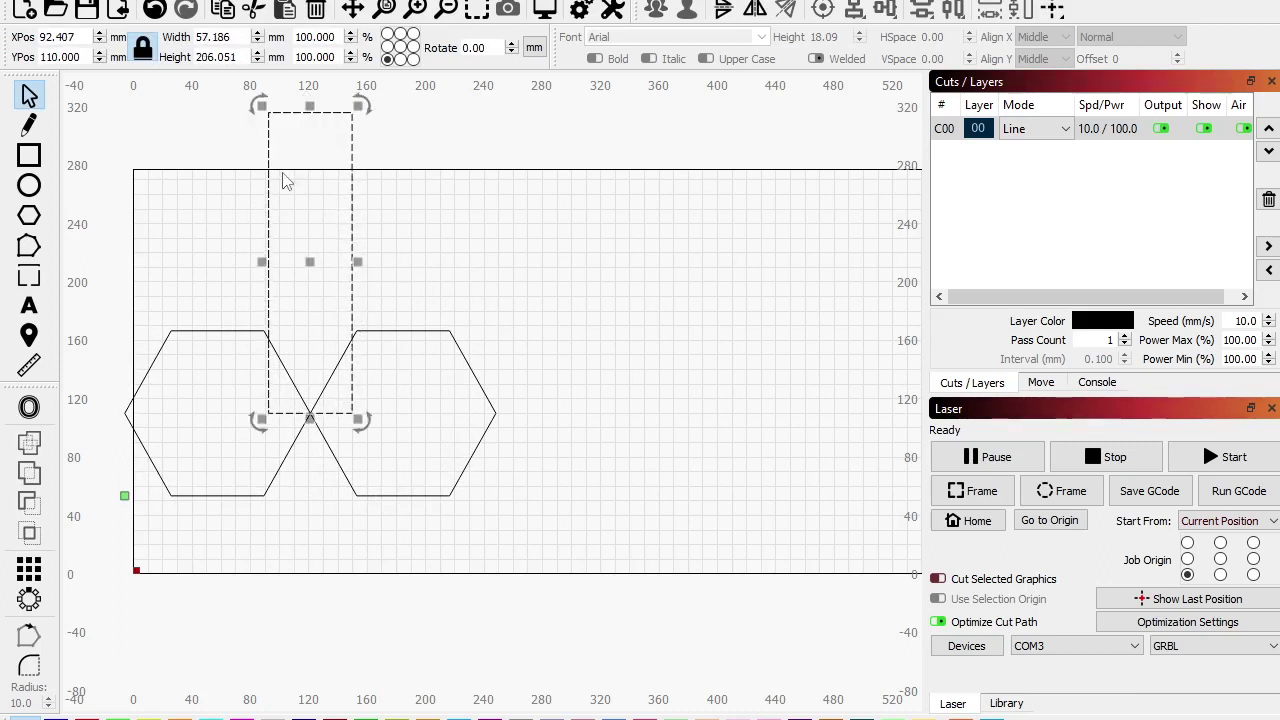
Step: Subtract the right hexagon from the tall rectangle to bevel its lower-right corner
{"action": "left_click", "coordinate": [200, 320]}
{"action": "left_click", "coordinate": [351, 287]}
{"action": "left_click", "coordinate": [393, 330], "text": "shift"}
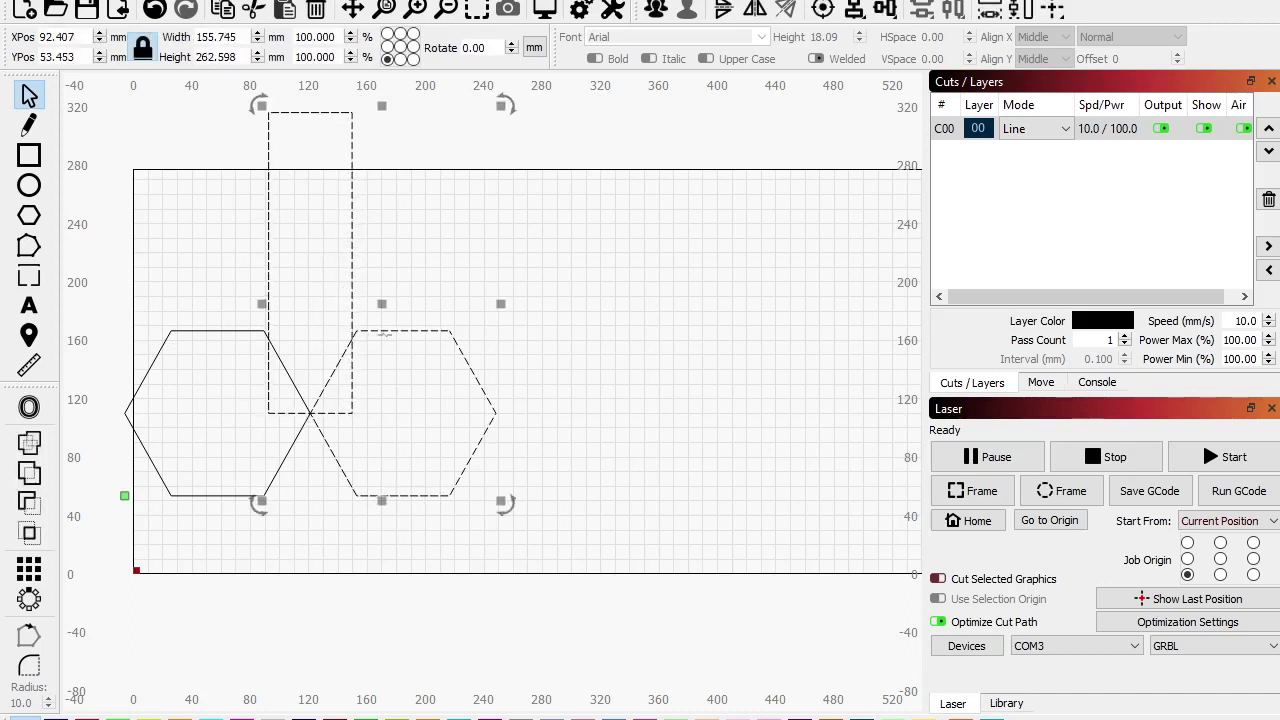
{"action": "left_click", "coordinate": [28, 501]}
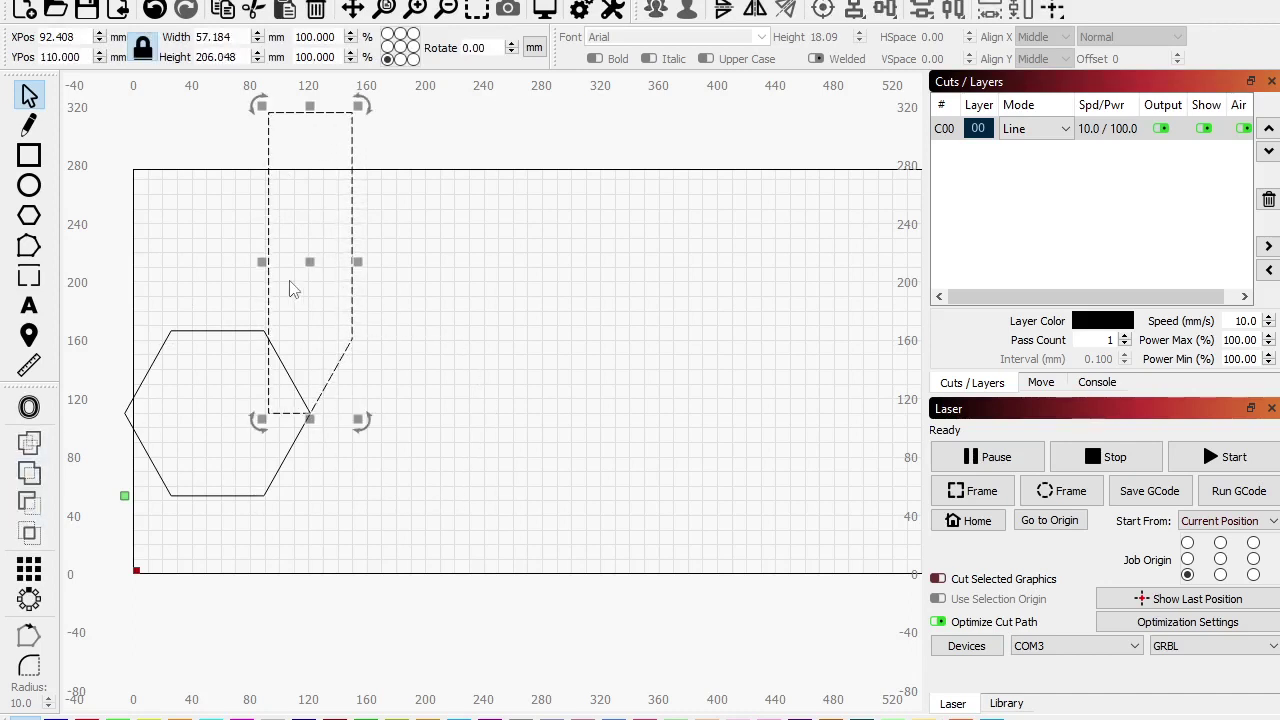
Step: Subtract the left hexagon to complete the pointed end and move the stake shape to about X 21 mm, Y 11 mm
{"action": "left_click", "coordinate": [203, 334], "text": "shift"}
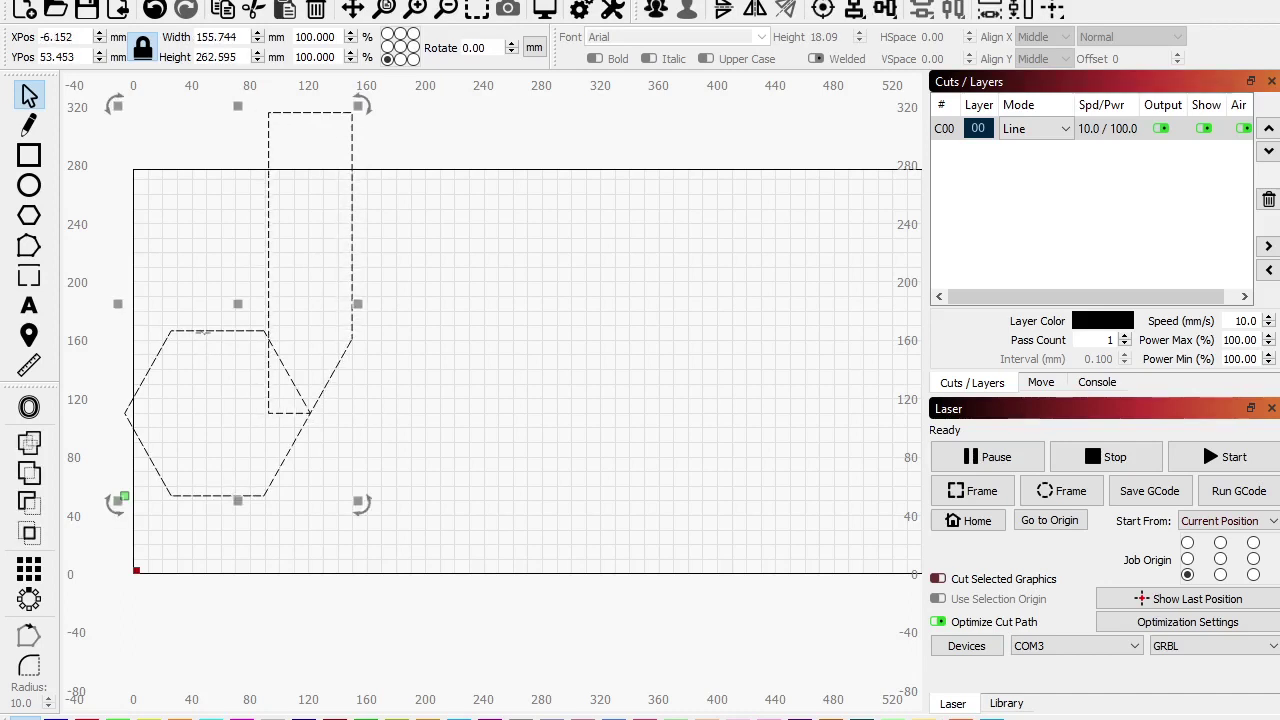
{"action": "left_click", "coordinate": [28, 501]}
{"action": "left_click", "coordinate": [172, 501]}
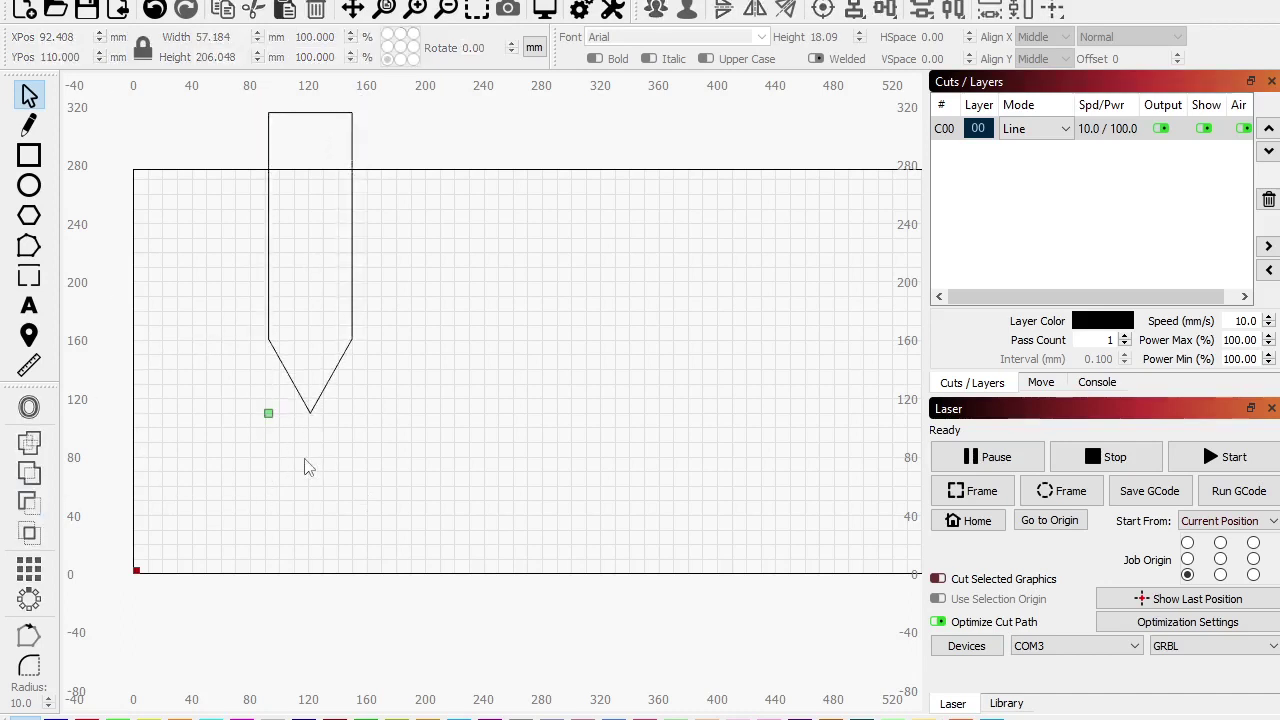
{"action": "left_click", "coordinate": [350, 343]}
{"action": "left_click_drag", "start_coordinate": [350, 343], "coordinate": [246, 487]}
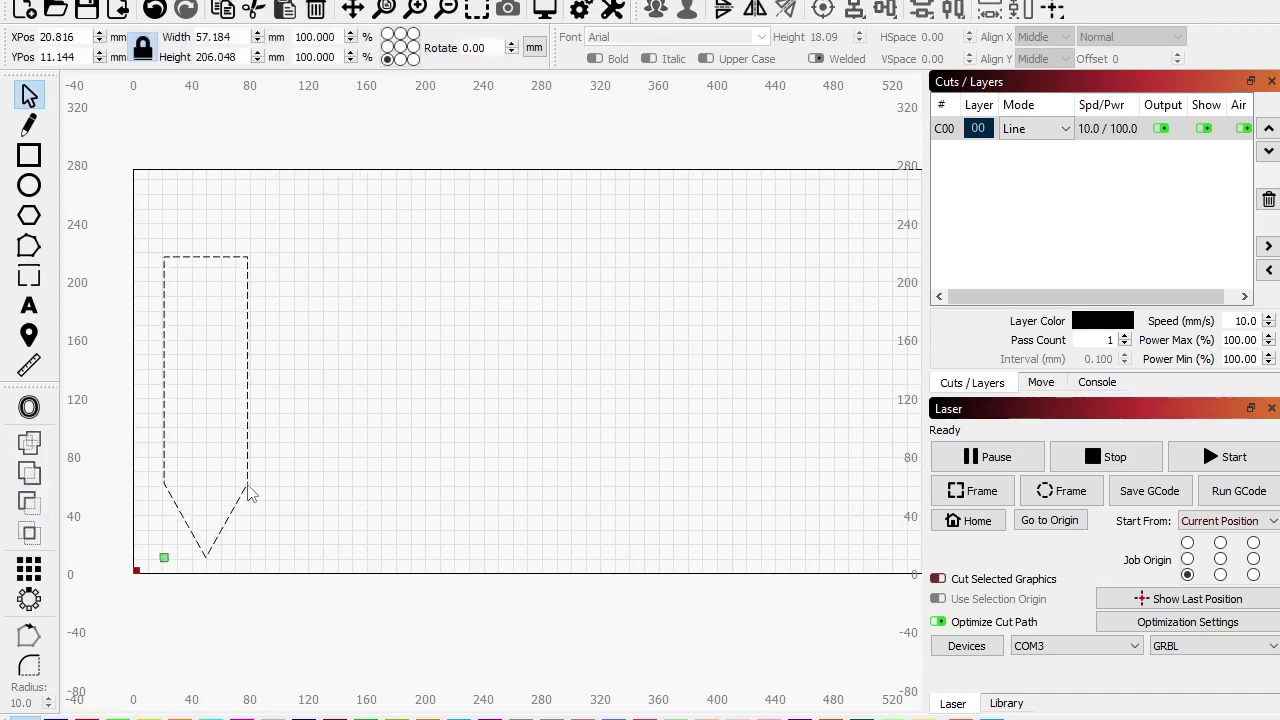
Step: Add the text "Broccoli" in Arial, about 62 mm wide, above the pointed stake and select it
{"action": "left_click", "coordinate": [29, 305]}
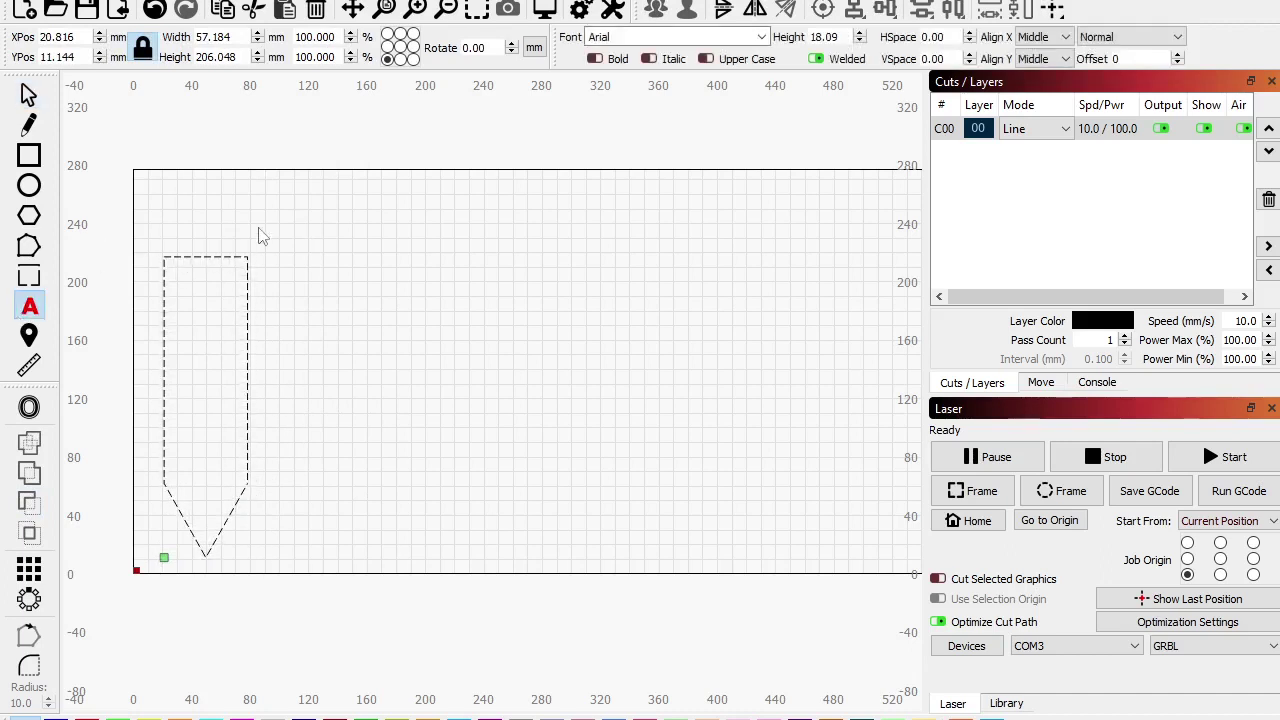
{"action": "type", "text": "Broccoli"}
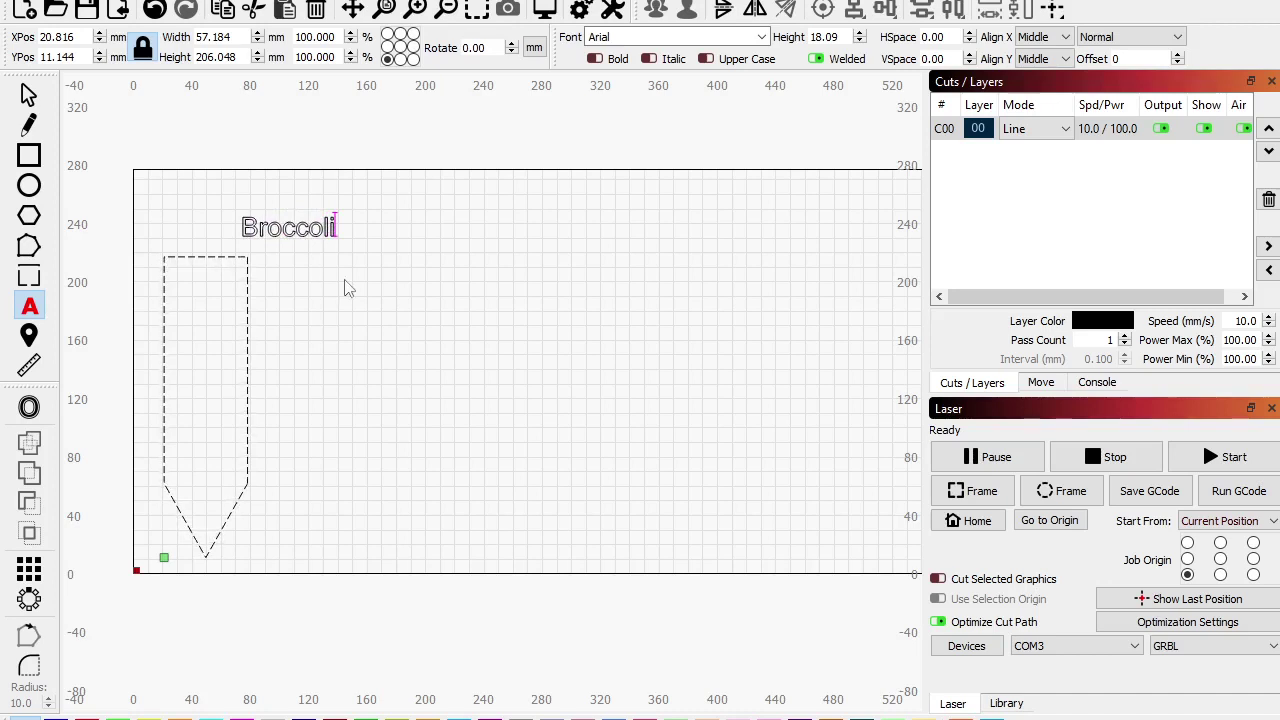
{"action": "left_click", "coordinate": [28, 94]}
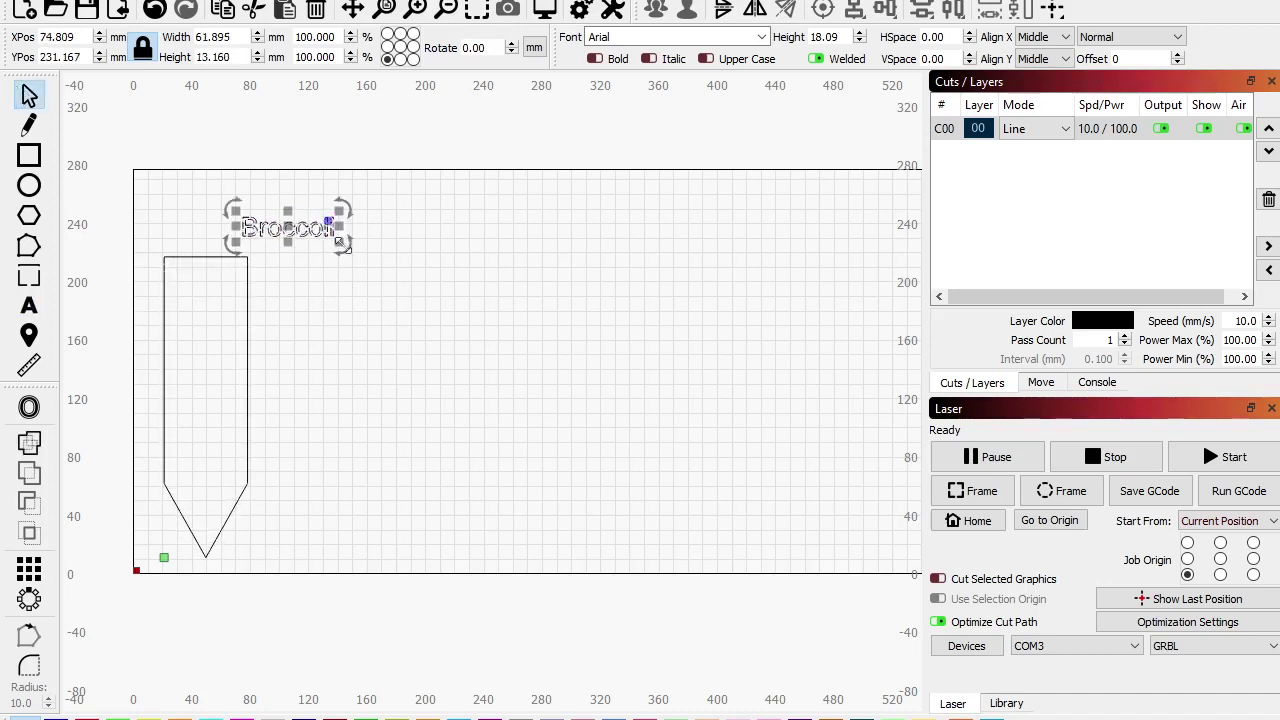
Step: Rotate the "Broccoli" text 90° clockwise, enlarge it to about 25 × 120 mm, and place it inside the stake at about X 37 mm, Y 91 mm
{"action": "left_click_drag", "start_coordinate": [346, 251], "coordinate": [251, 323]}
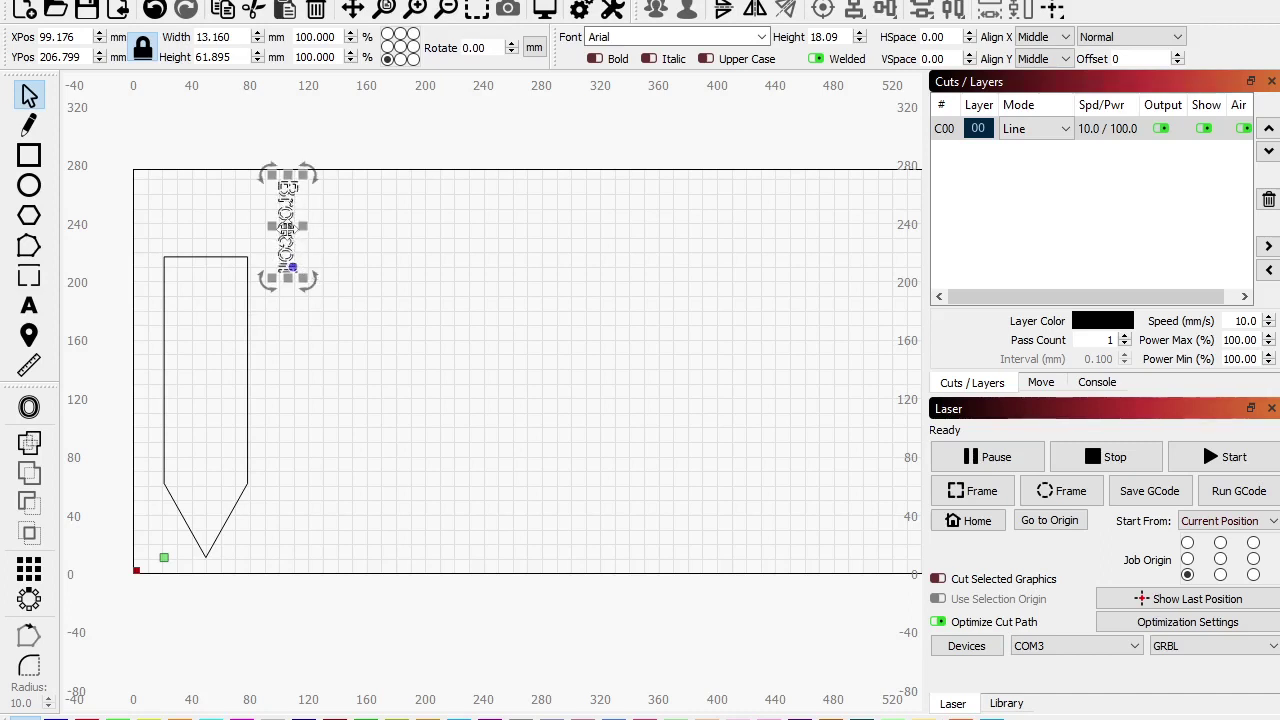
{"action": "left_click_drag", "start_coordinate": [289, 240], "coordinate": [224, 312]}
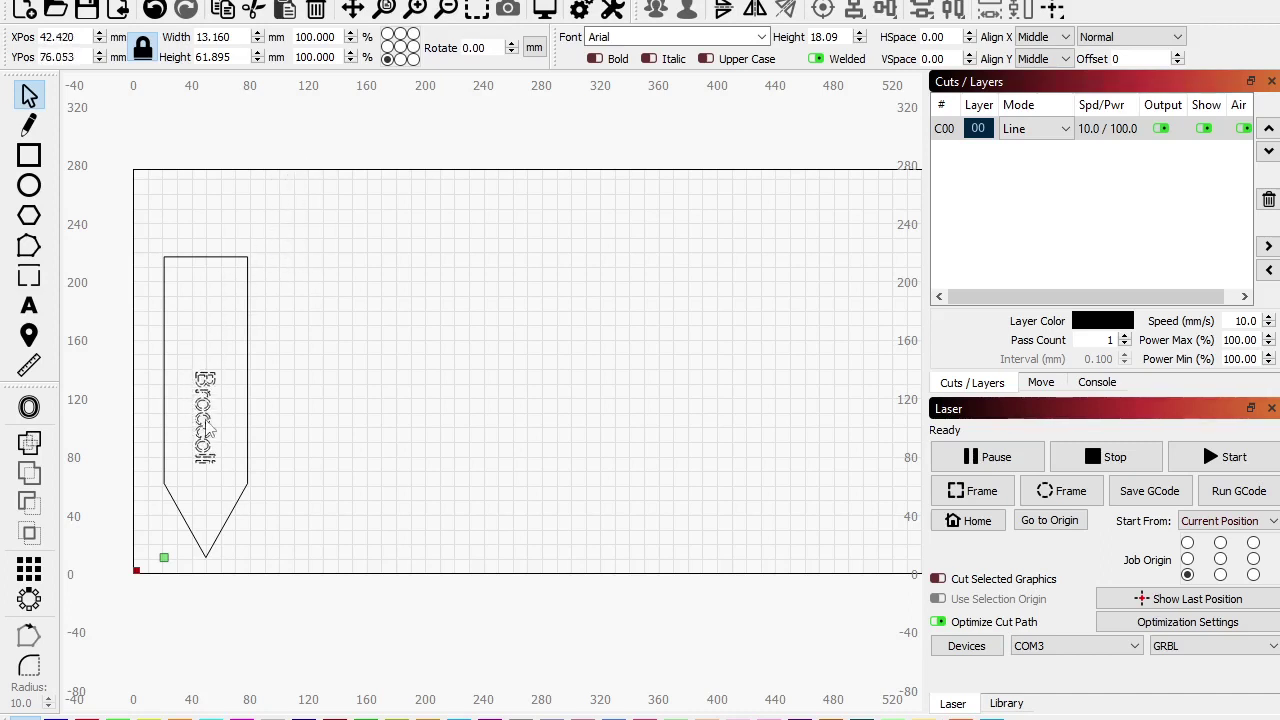
{"action": "mouse_move", "coordinate": [228, 350]}
{"action": "left_mouse_down"}
{"action": "mouse_move", "coordinate": [240, 310]}
{"action": "mouse_move", "coordinate": [219, 348]}
{"action": "left_mouse_up"}
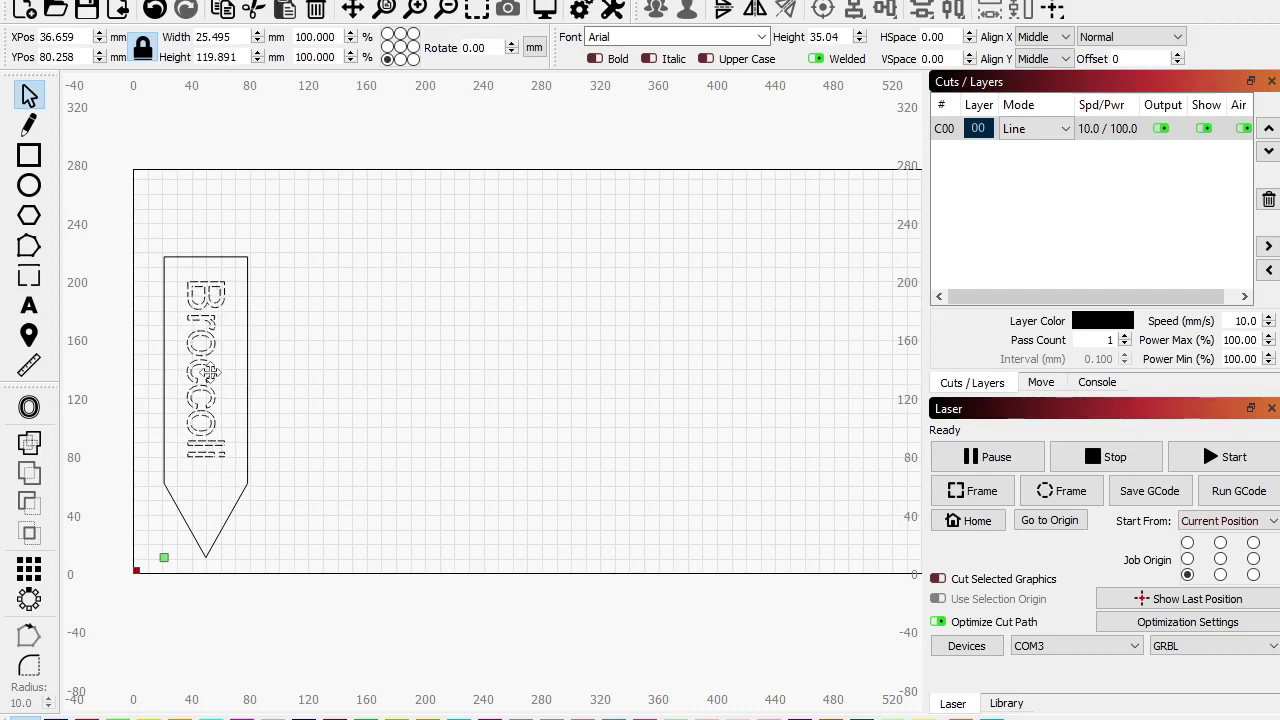
{"action": "left_click_drag", "start_coordinate": [208, 367], "coordinate": [210, 357]}
Step: Narrow the stake outline symmetrically about its centre to about 48 mm wide
{"action": "left_click", "coordinate": [248, 347]}
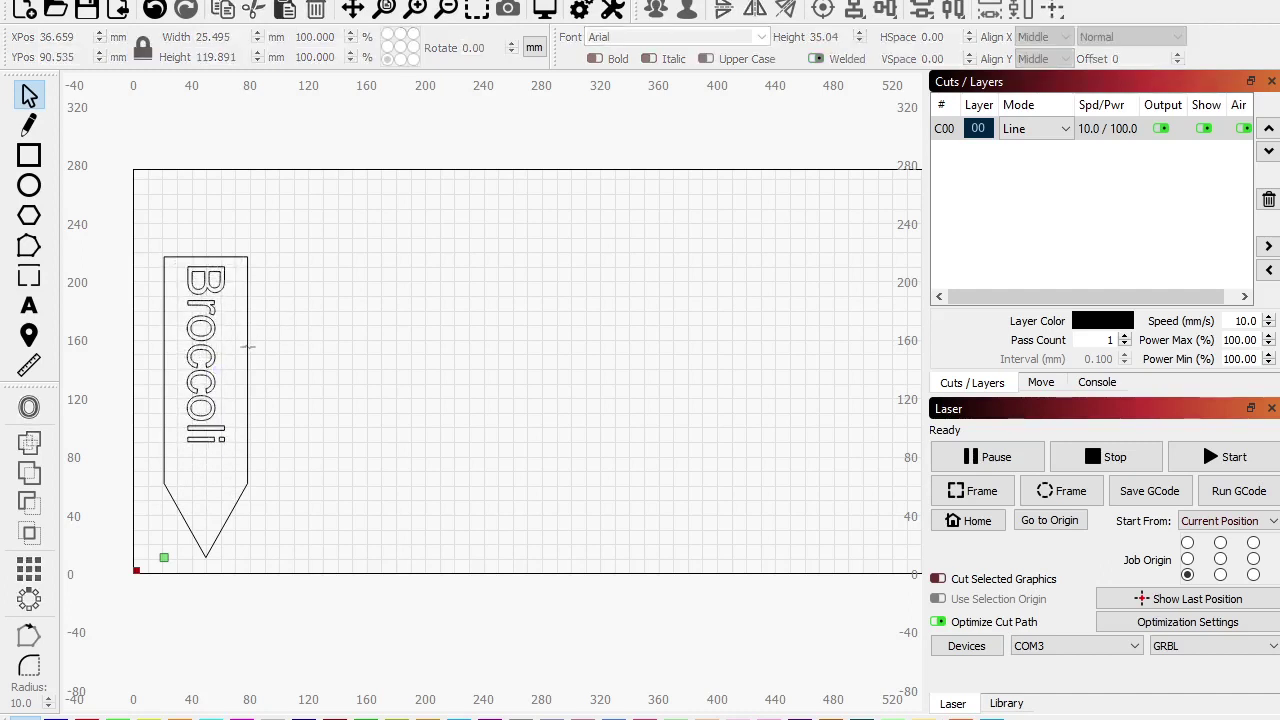
{"action": "left_click", "coordinate": [248, 347]}
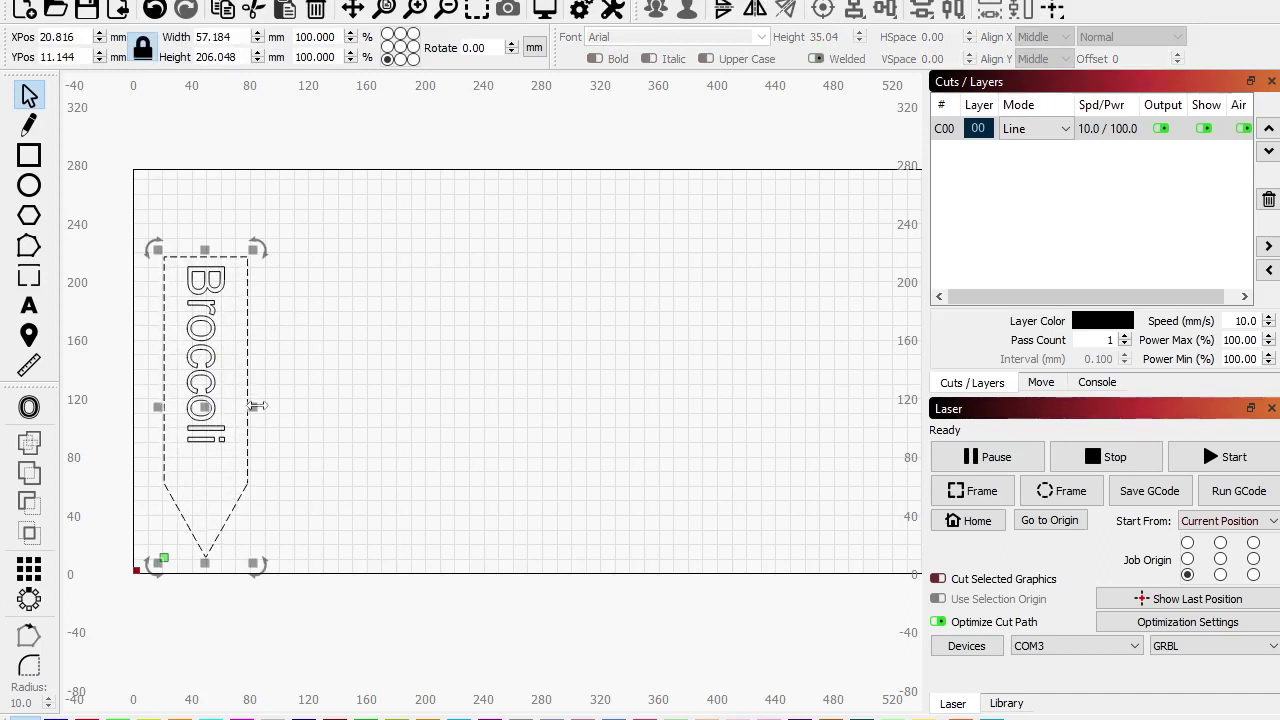
{"action": "left_click_drag", "start_coordinate": [257, 405], "coordinate": [250, 402]}
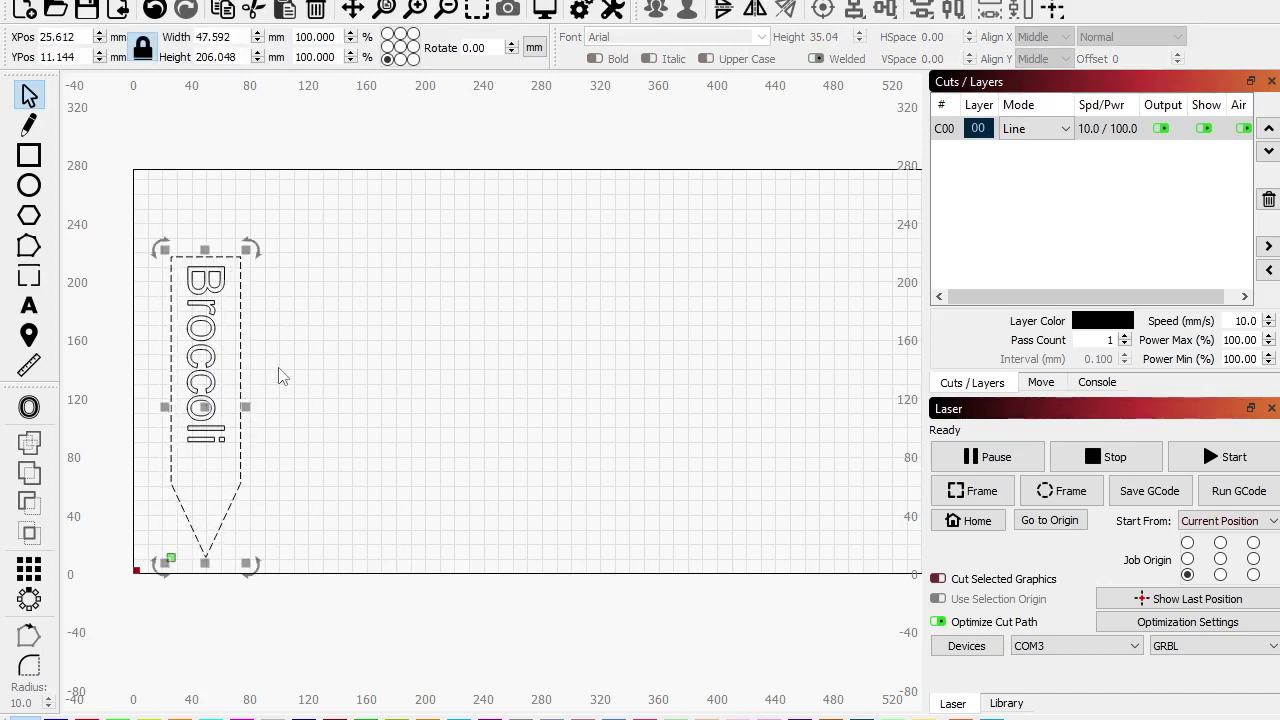
{"action": "left_click", "coordinate": [340, 307]}
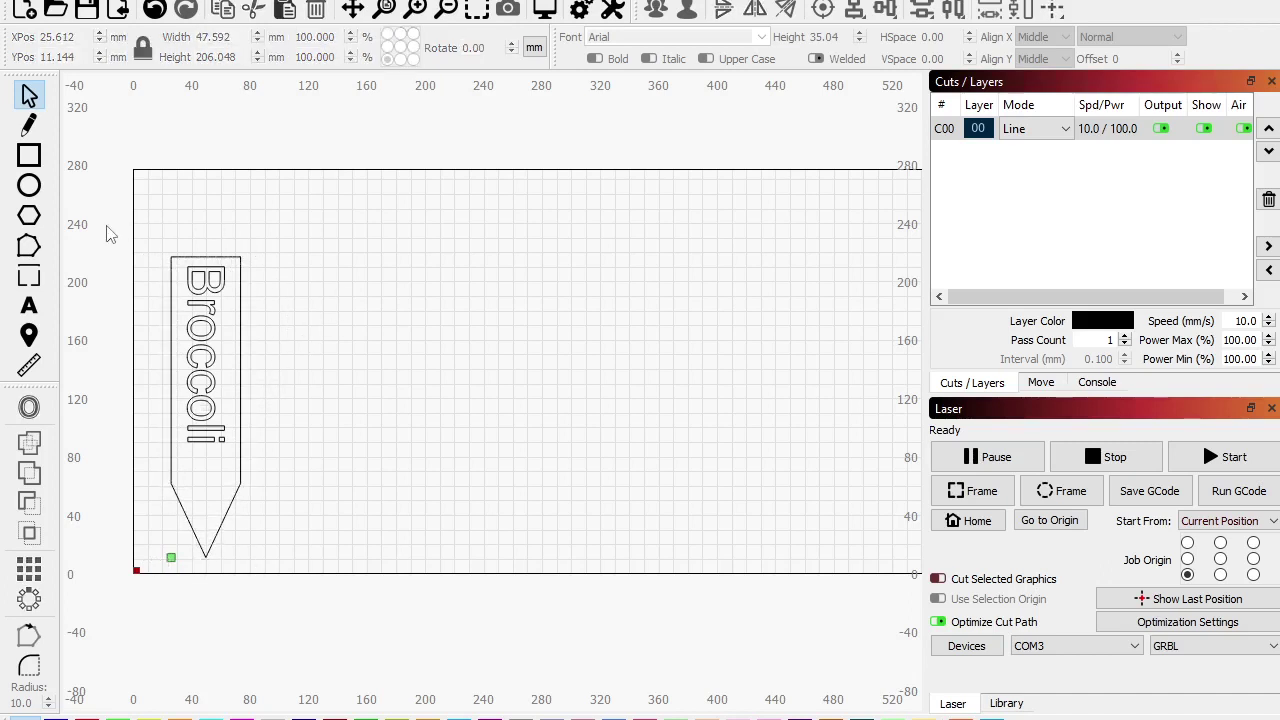
Step: Copy the stake together with its text and paste three copies in a row to the right of the original
{"action": "left_click_drag", "start_coordinate": [110, 234], "coordinate": [349, 612]}
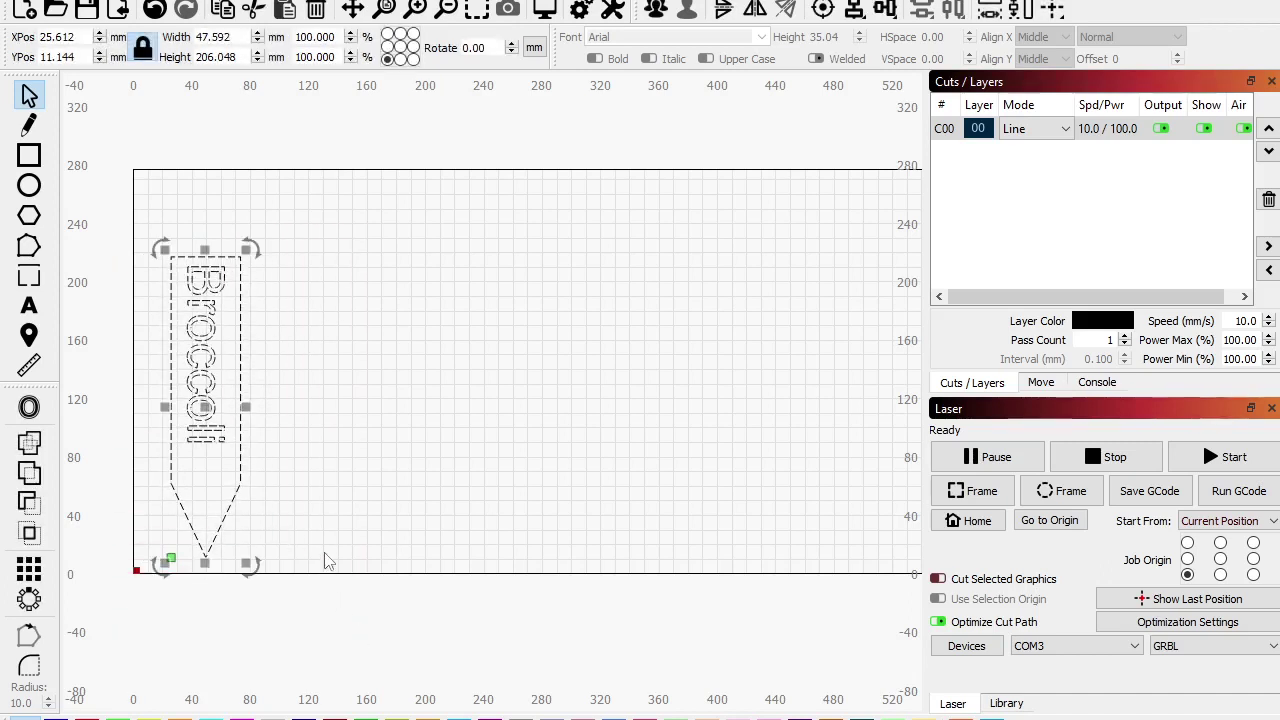
{"action": "key", "text": "ctrl+c"}
{"action": "key", "text": "ctrl+v"}
{"action": "key", "text": "ctrl+v"}
{"action": "key", "text": "ctrl+v"}
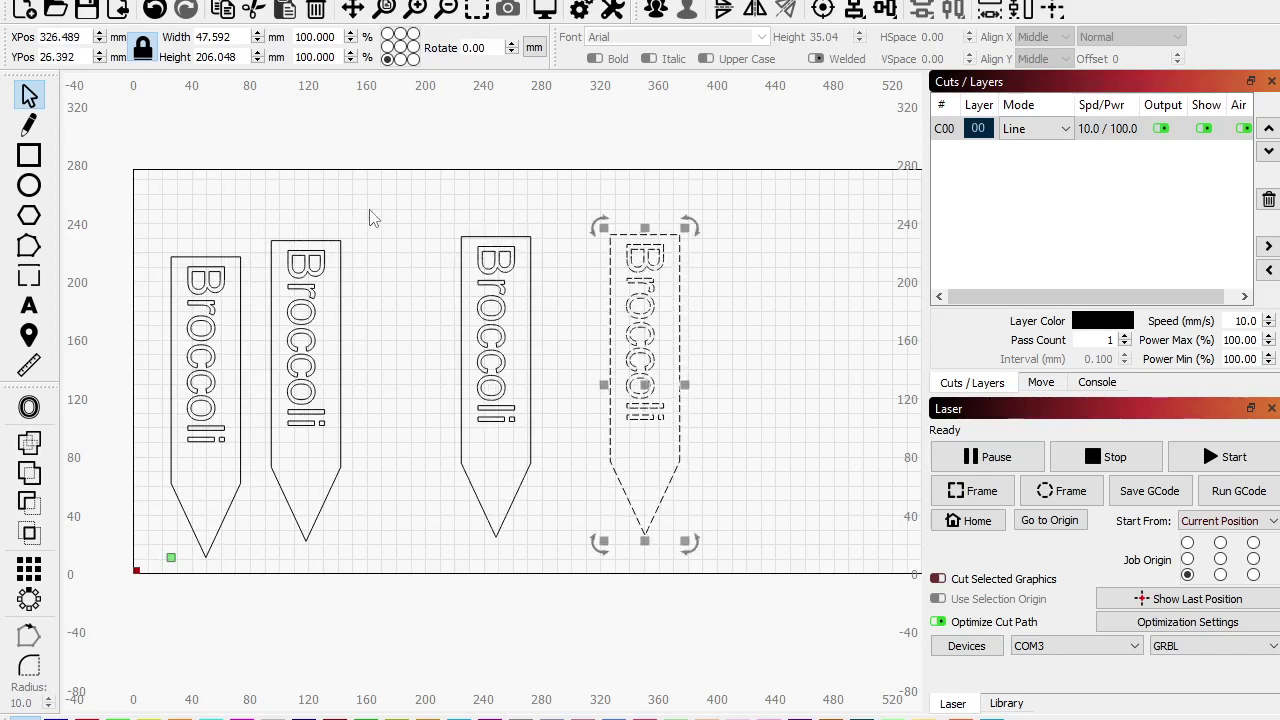
{"action": "left_click_drag", "start_coordinate": [370, 218], "coordinate": [318, 446]}
{"action": "left_click_drag", "start_coordinate": [764, 543], "coordinate": [283, 222]}
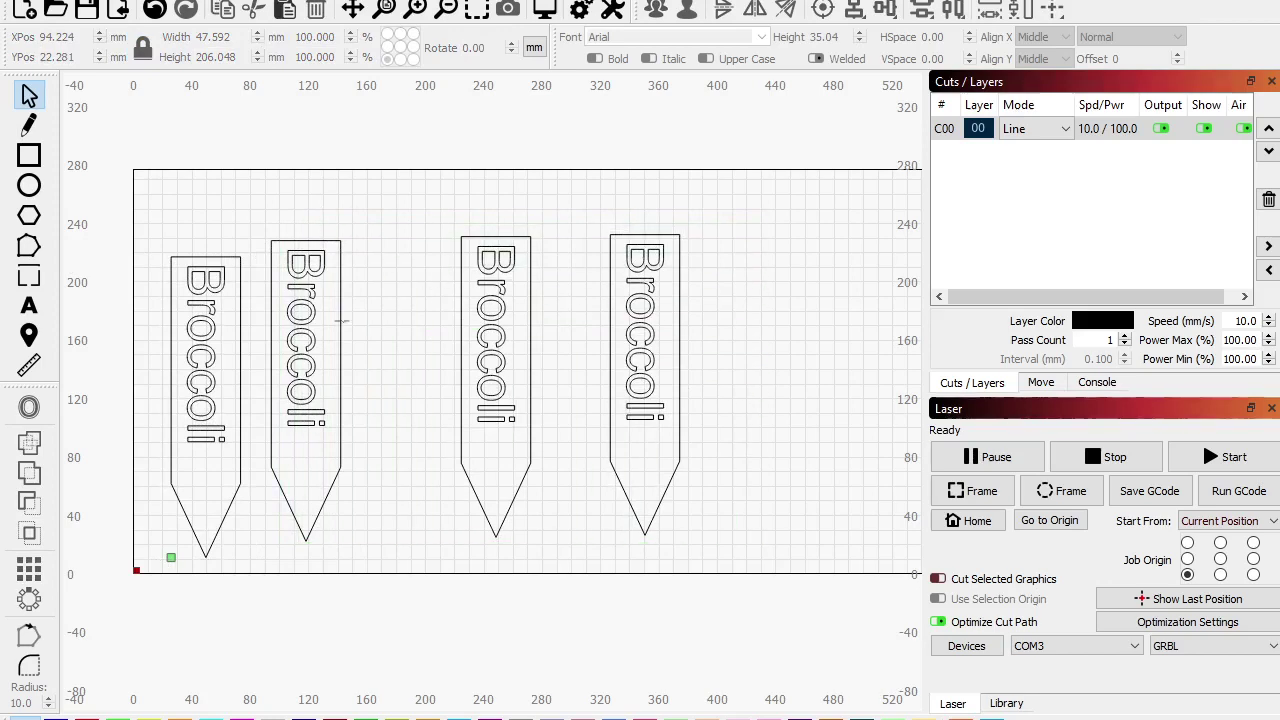
{"action": "left_click_drag", "start_coordinate": [374, 342], "coordinate": [257, 240]}
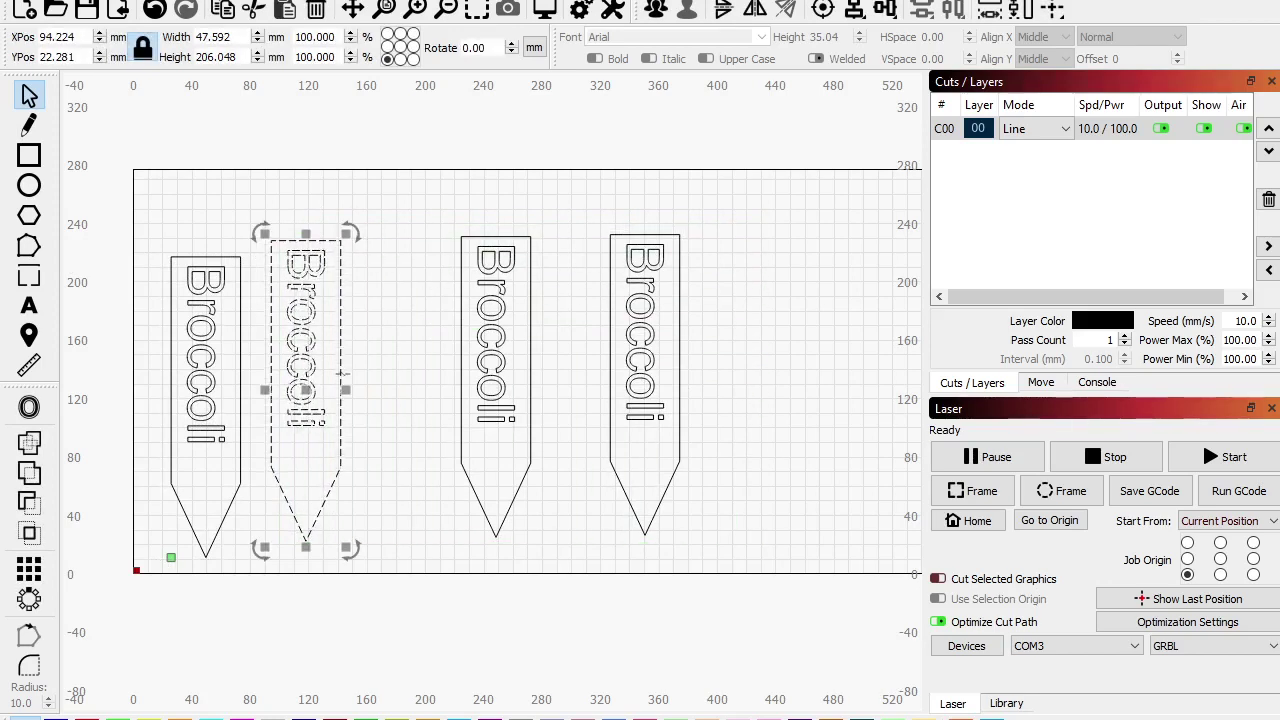
{"action": "left_click", "coordinate": [428, 372]}
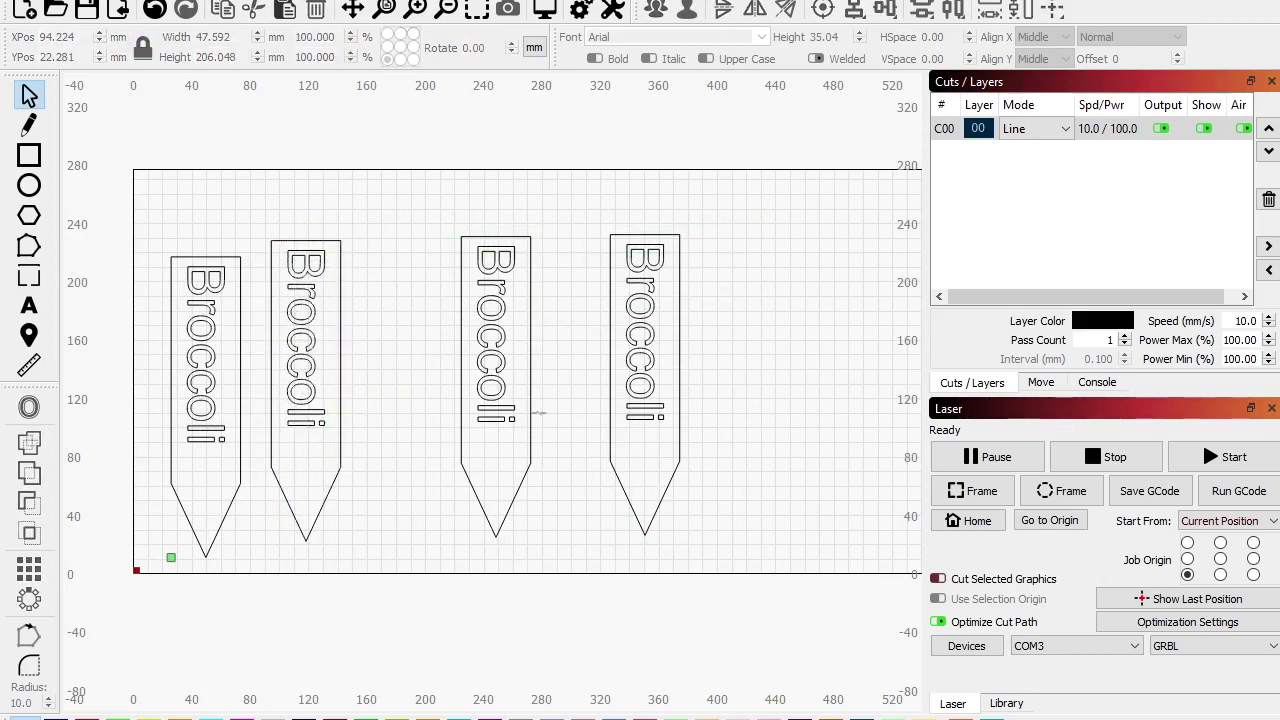
Step: Widen the third stake's outline symmetrically about its centre to about 133 mm
{"action": "left_click", "coordinate": [531, 383]}
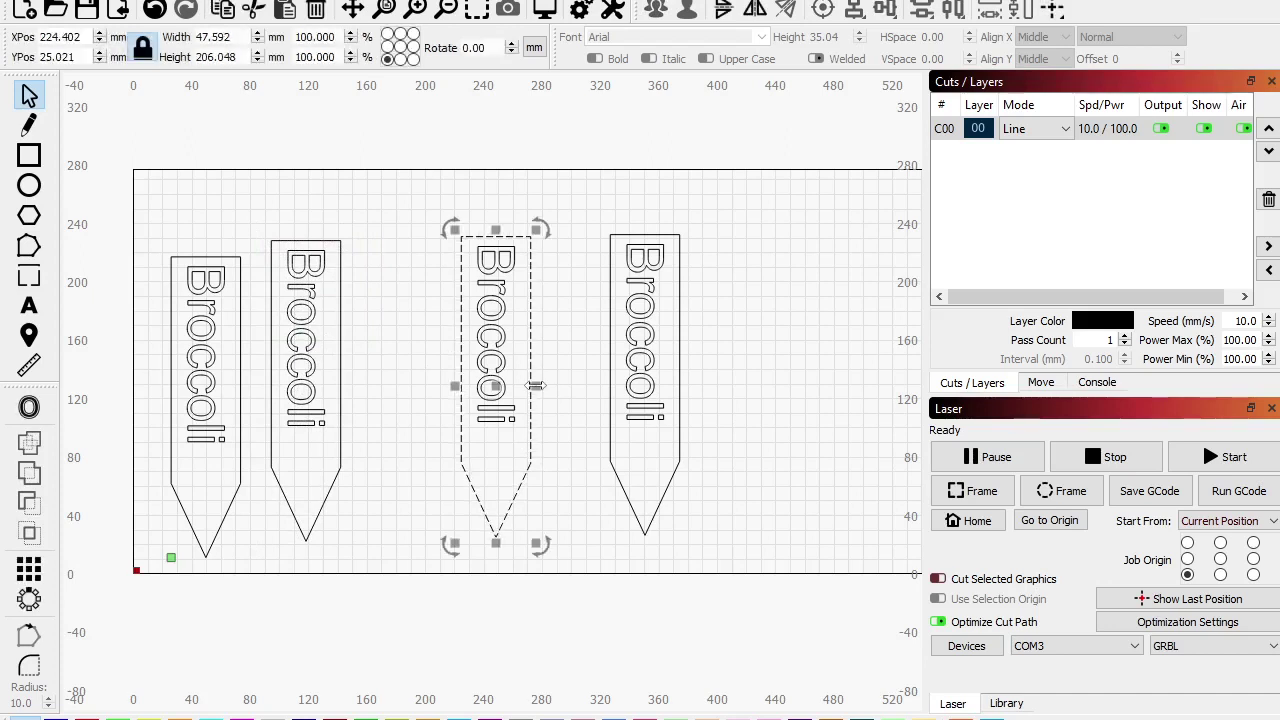
{"action": "left_click_drag", "start_coordinate": [535, 385], "coordinate": [597, 386]}
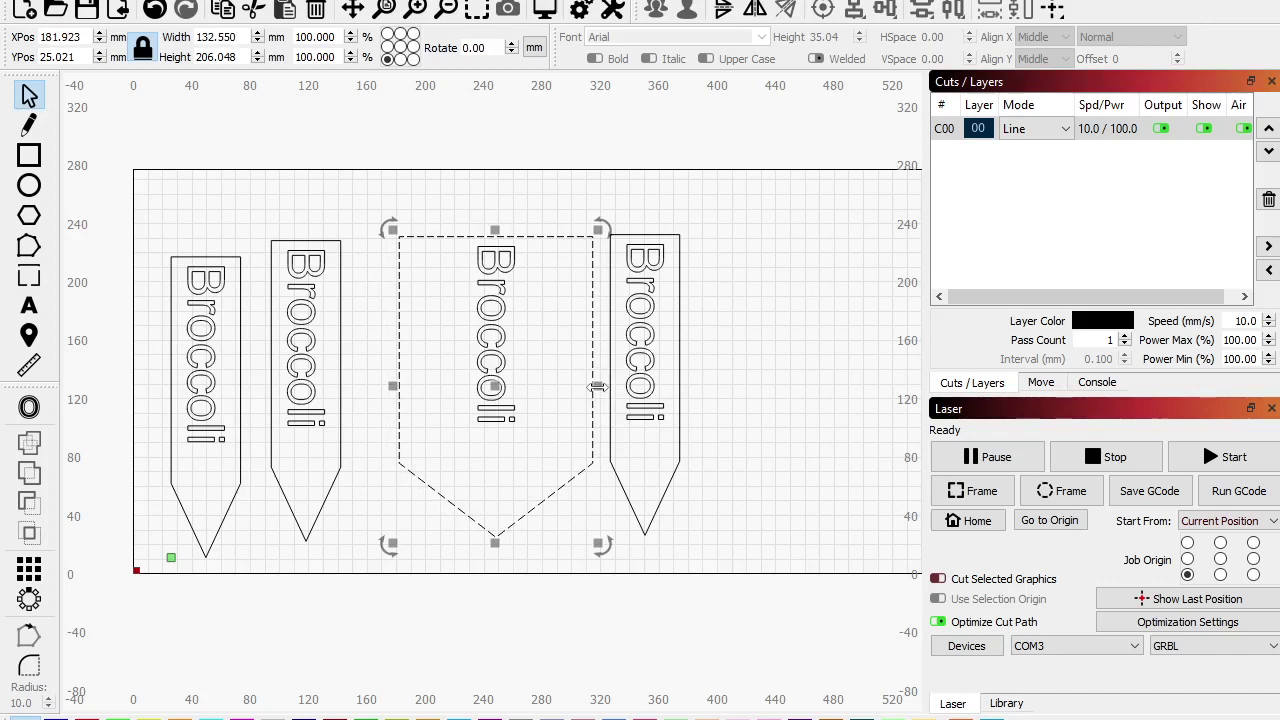
{"action": "left_click", "coordinate": [706, 456]}
{"action": "left_click_drag", "start_coordinate": [735, 463], "coordinate": [610, 212]}
{"action": "left_click_drag", "start_coordinate": [766, 457], "coordinate": [737, 277]}
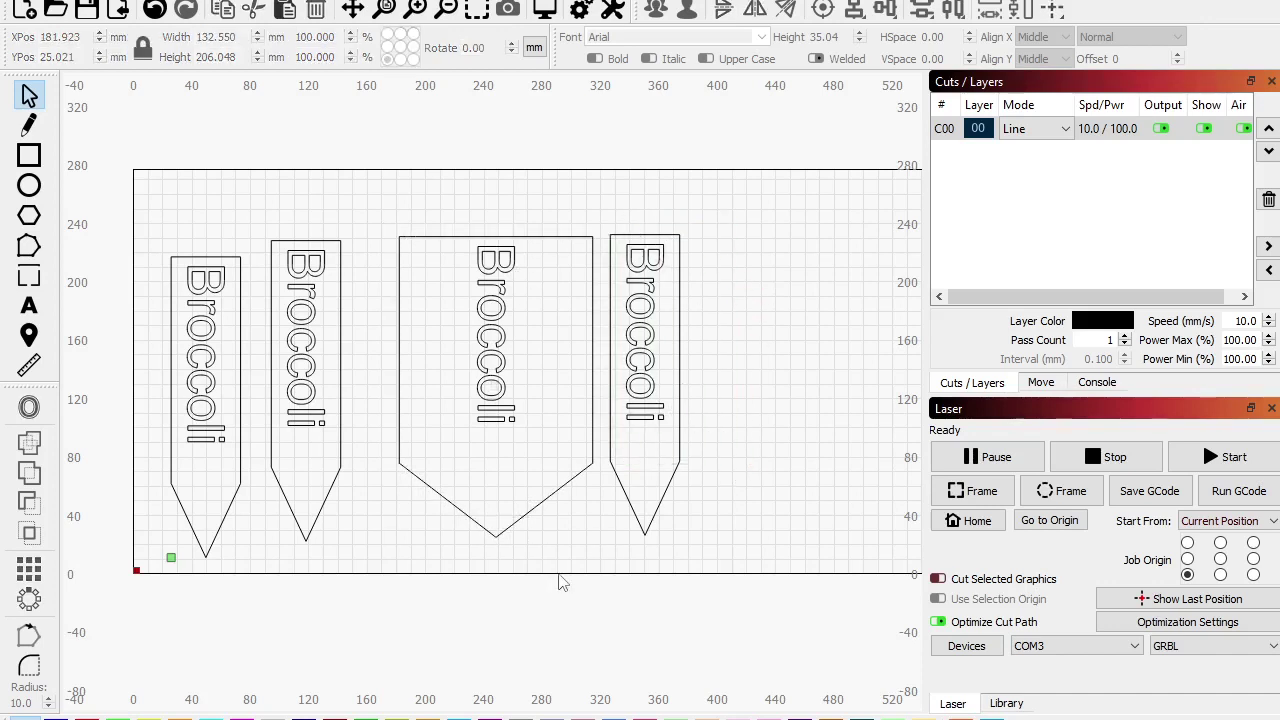
Step: Assign all four "Broccoli" texts to the blue 01 layer for filled engraving
{"action": "left_click_drag", "start_coordinate": [135, 185], "coordinate": [760, 508]}
{"action": "left_click", "coordinate": [57, 717]}
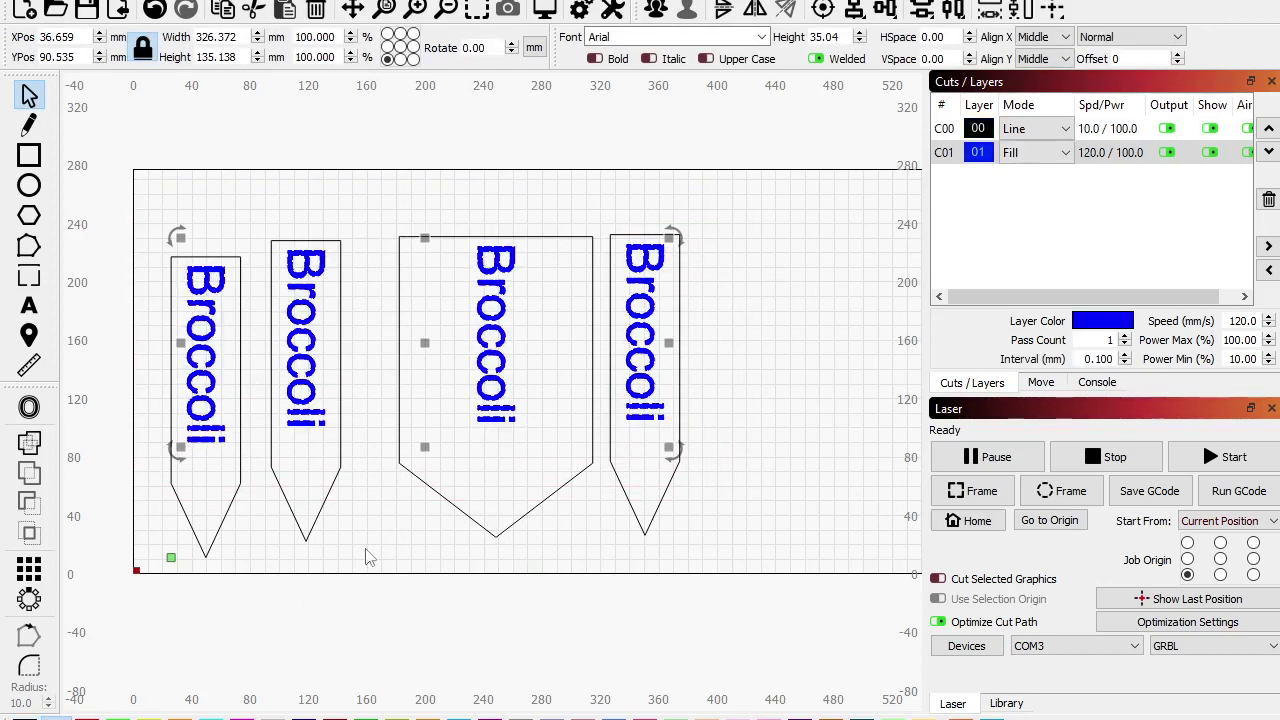
{"action": "left_click", "coordinate": [413, 506]}
Step: Snap the second stake against the first stake's right edge, and reposition the wide stake and the last stake with gaps between them
{"action": "left_click_drag", "start_coordinate": [382, 616], "coordinate": [246, 253]}
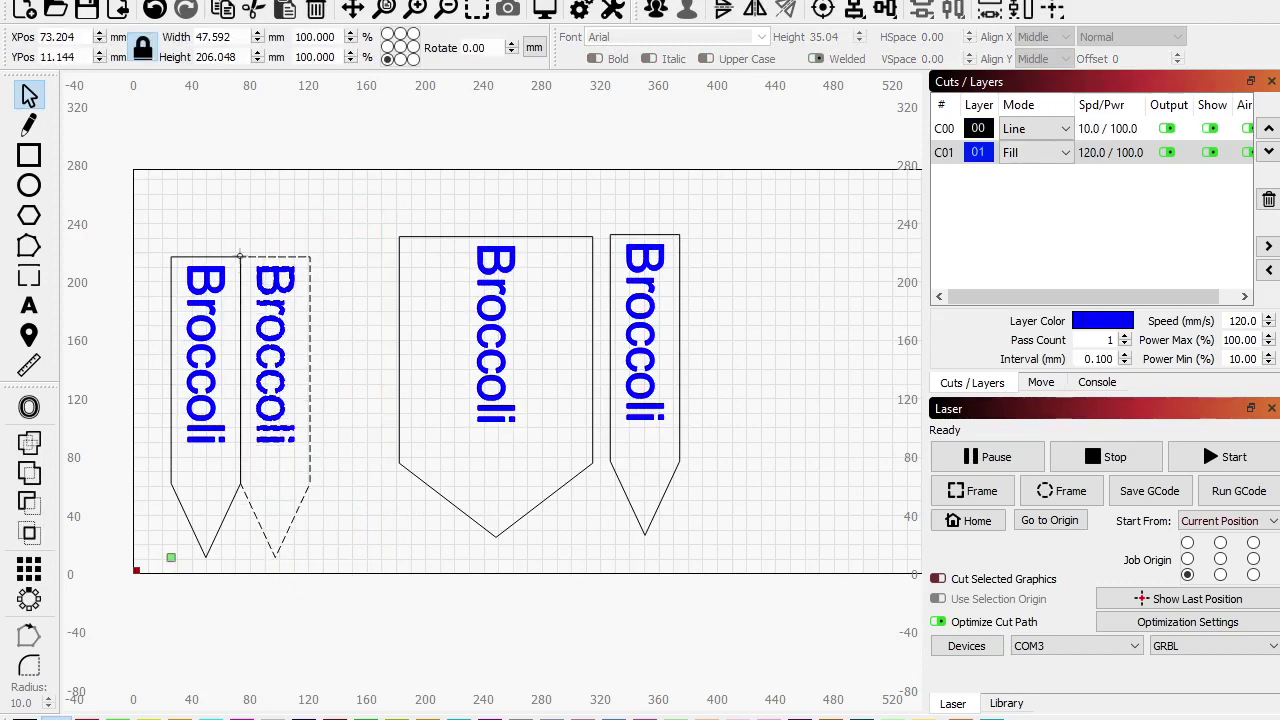
{"action": "left_click_drag", "start_coordinate": [580, 560], "coordinate": [397, 239]}
{"action": "left_click_drag", "start_coordinate": [495, 330], "coordinate": [447, 331]}
{"action": "left_click_drag", "start_coordinate": [838, 454], "coordinate": [629, 266]}
{"action": "left_click", "coordinate": [826, 330]}
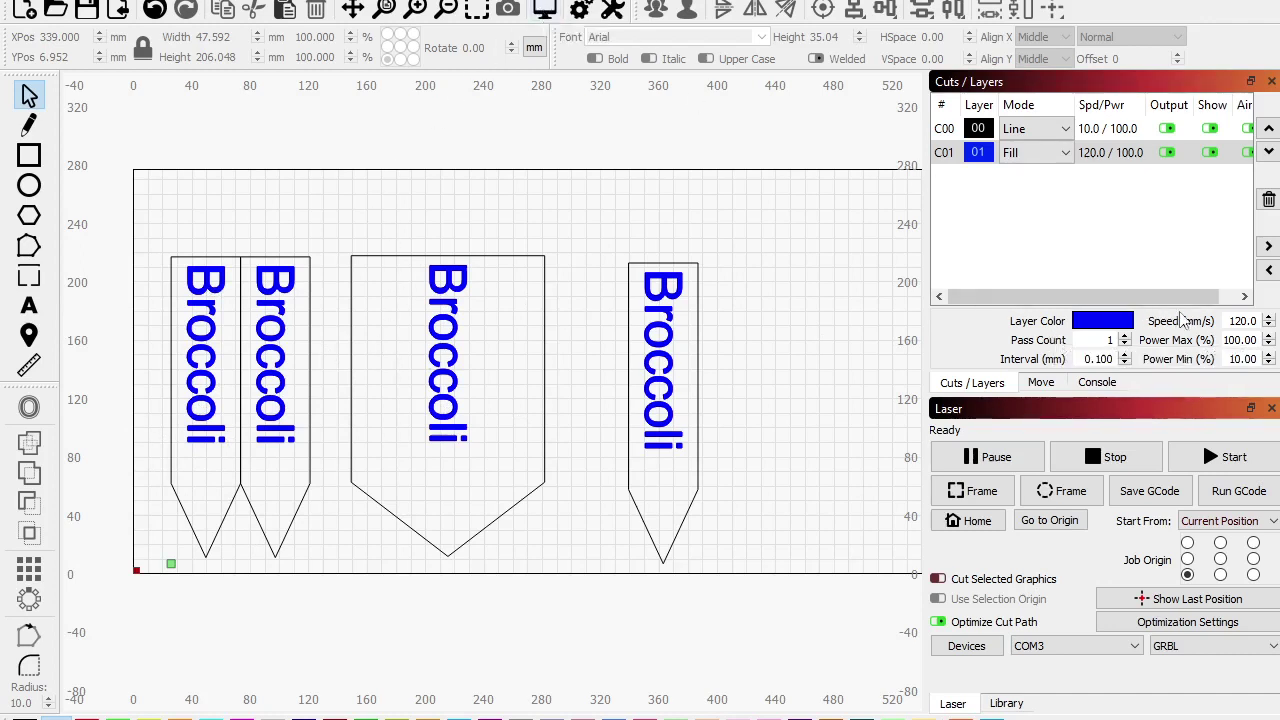
Step: Set the blue fill layer's speed to 120 mm/s and its maximum power to 50%
{"action": "double_click", "coordinate": [1232, 320]}
{"action": "type", "text": "2"}
{"action": "type", "text": "120"}
{"action": "type", "text": "50"}
Step: Preview the laser job and scrub through its playback to examine the cutting and engraving order and travel moves of the spaced stakes
{"action": "left_click", "coordinate": [543, 12]}
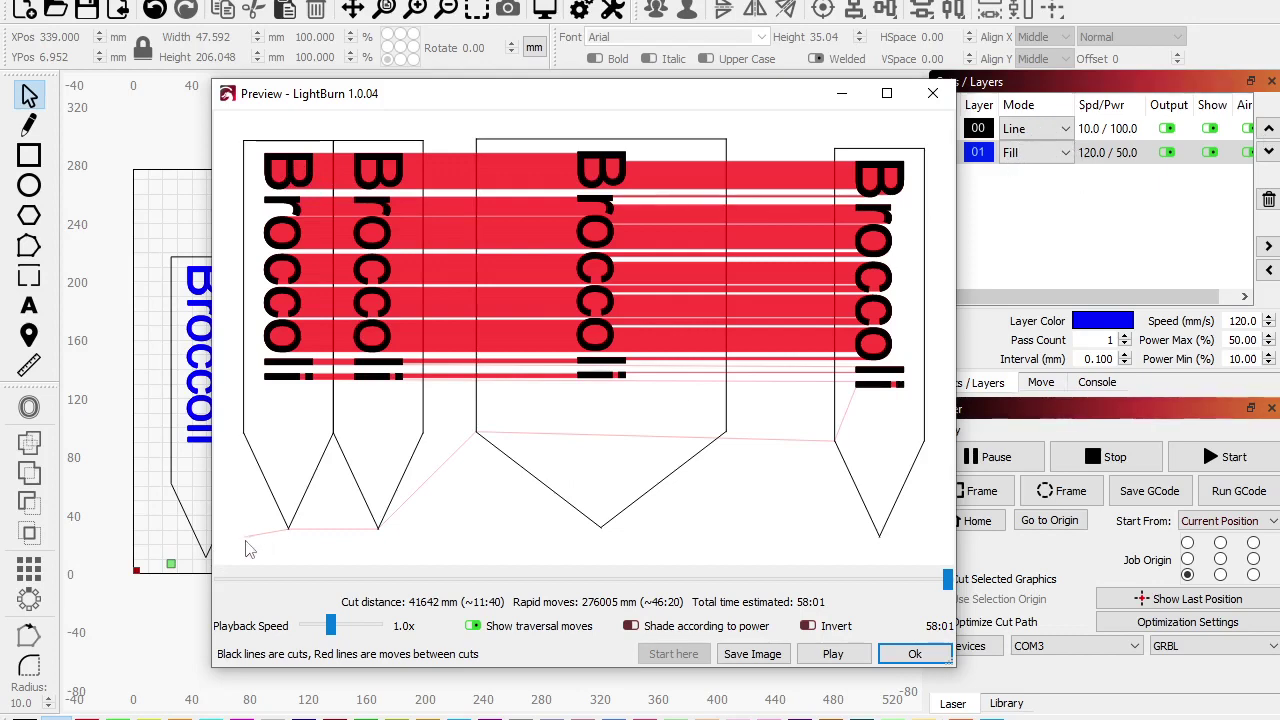
{"action": "scroll", "coordinate": [246, 545], "scroll_direction": "up", "scroll_amount": 3}
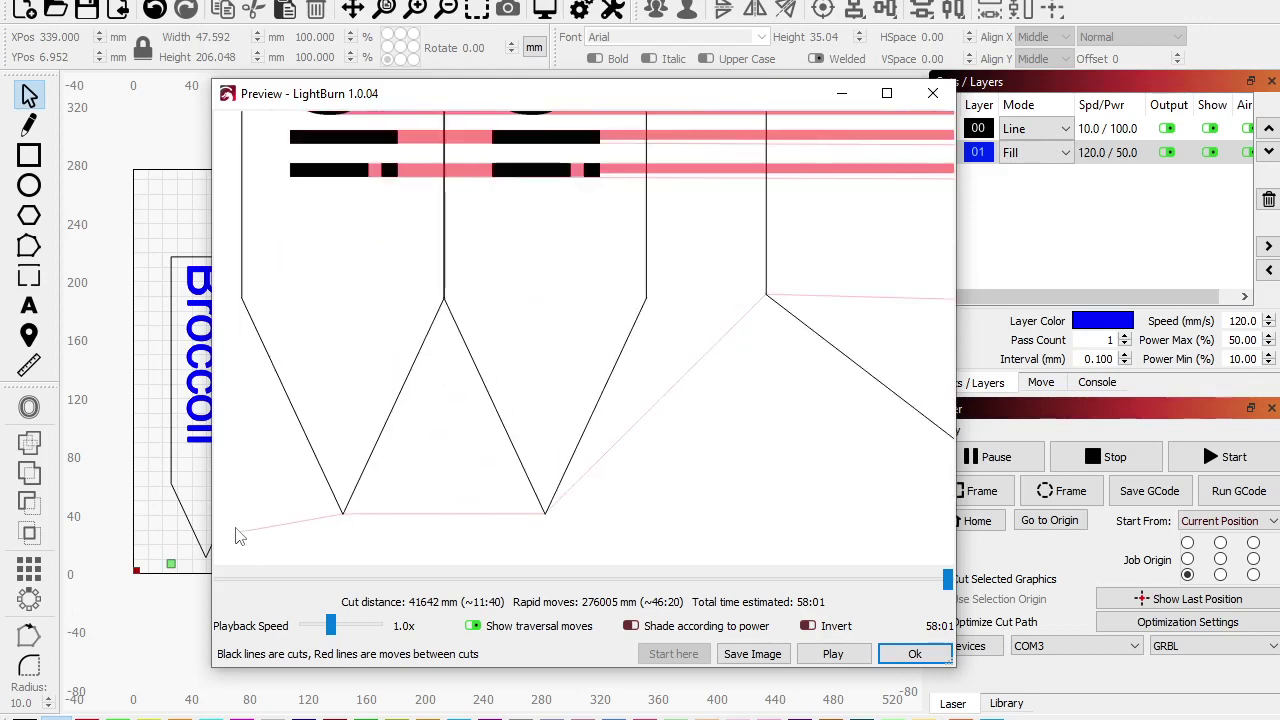
{"action": "scroll", "coordinate": [335, 535], "scroll_direction": "down", "scroll_amount": 4}
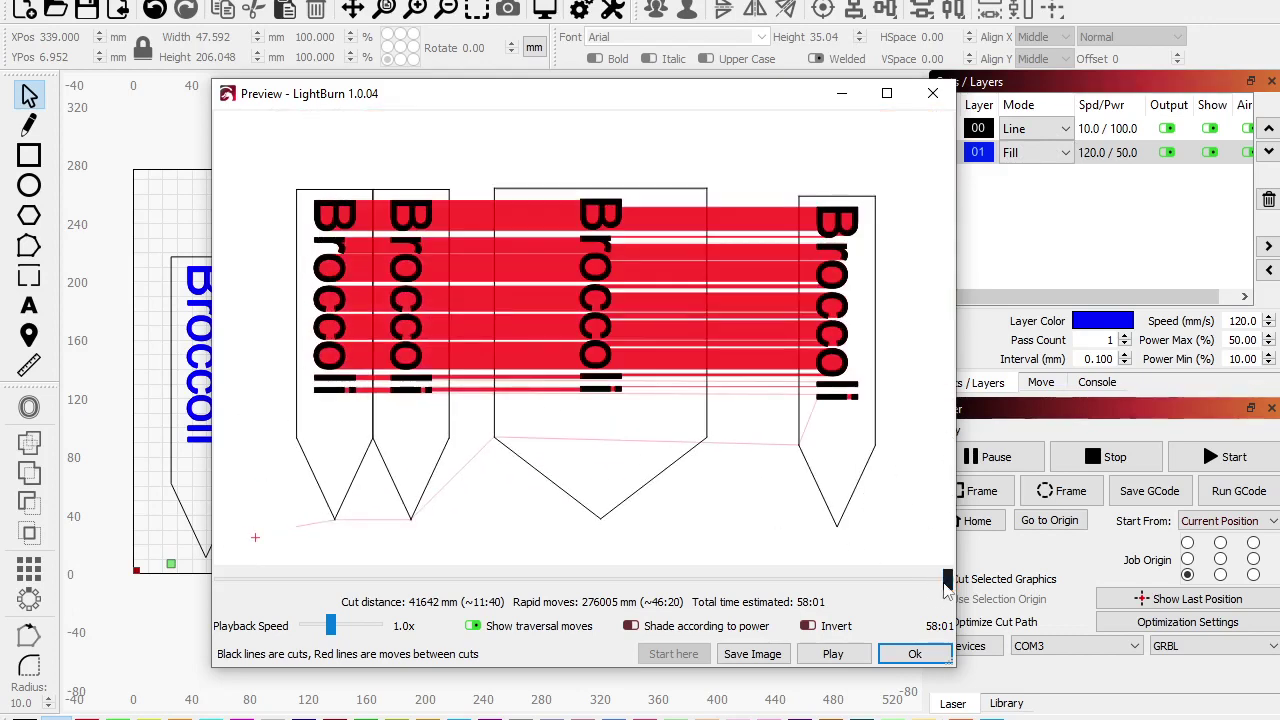
{"action": "mouse_move", "coordinate": [948, 579]}
{"action": "left_mouse_down"}
{"action": "mouse_move", "coordinate": [215, 588]}
{"action": "mouse_move", "coordinate": [252, 580]}
{"action": "mouse_move", "coordinate": [232, 577]}
{"action": "left_mouse_up"}
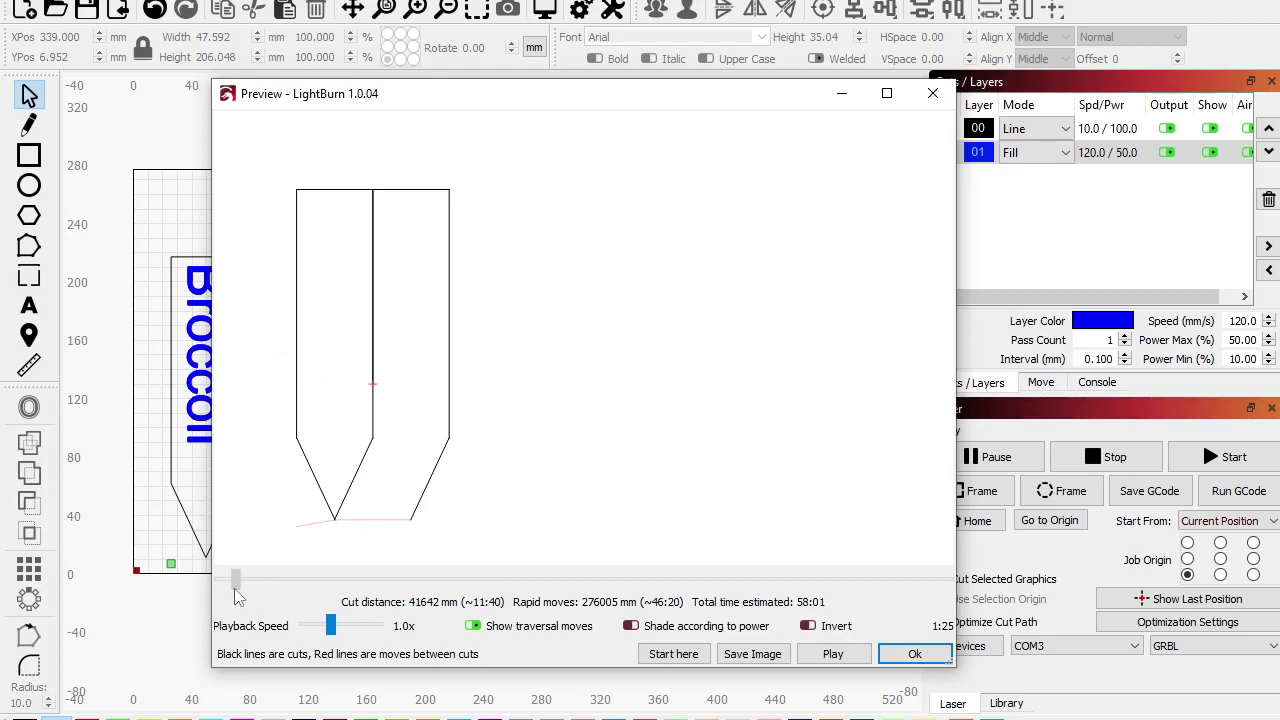
{"action": "left_click_drag", "start_coordinate": [236, 580], "coordinate": [278, 593]}
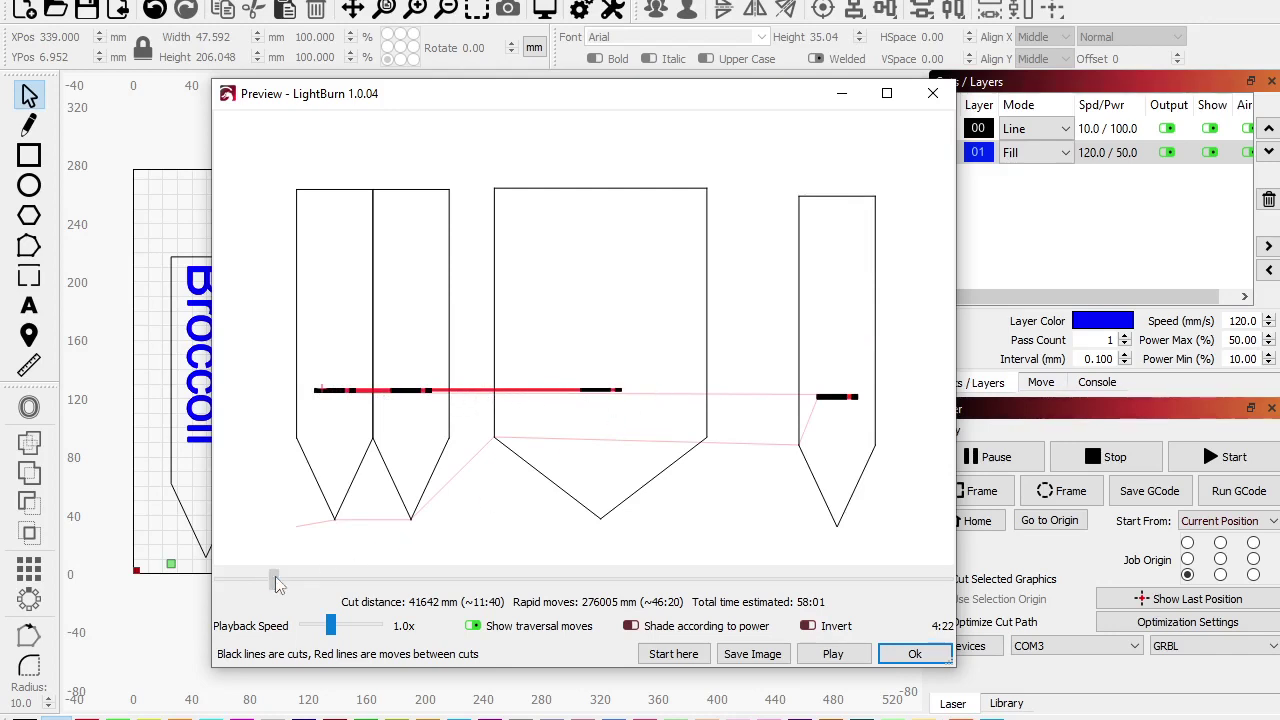
{"action": "mouse_move", "coordinate": [274, 580]}
{"action": "left_mouse_down"}
{"action": "mouse_move", "coordinate": [697, 578]}
{"action": "mouse_move", "coordinate": [990, 600]}
{"action": "mouse_move", "coordinate": [922, 579]}
{"action": "mouse_move", "coordinate": [205, 585]}
{"action": "mouse_move", "coordinate": [729, 579]}
{"action": "left_mouse_up"}
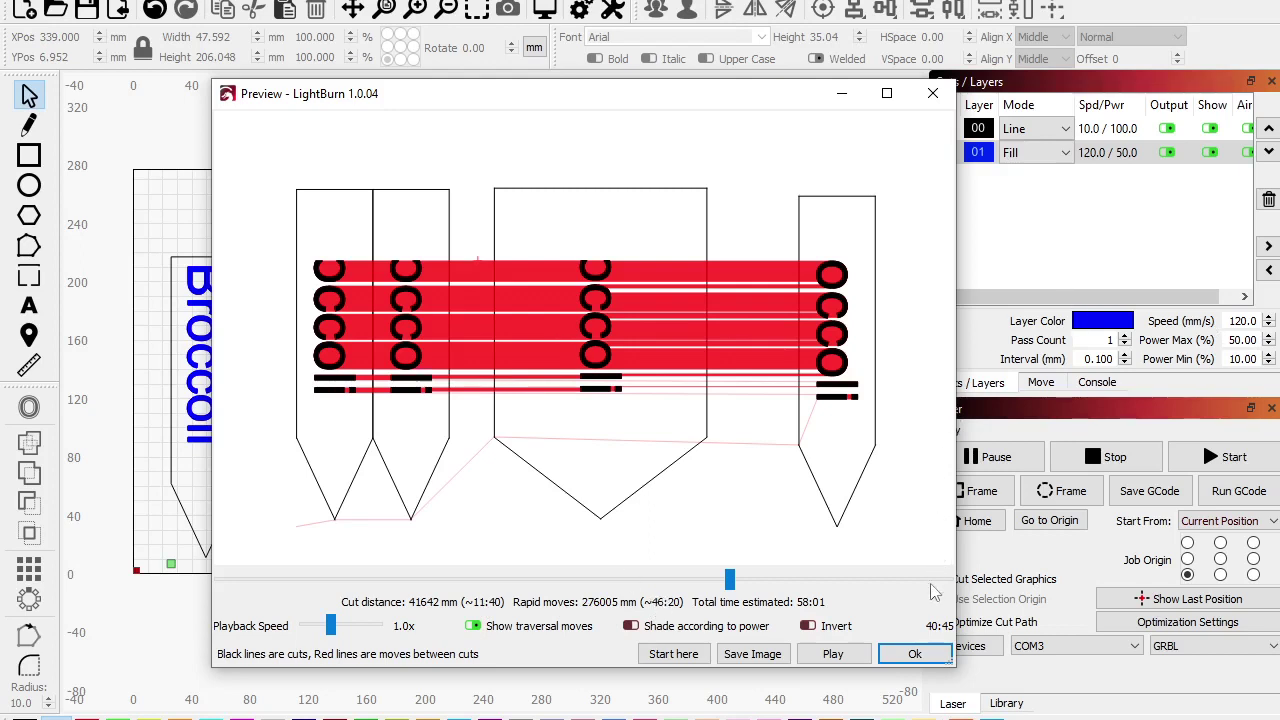
{"action": "left_click", "coordinate": [914, 653]}
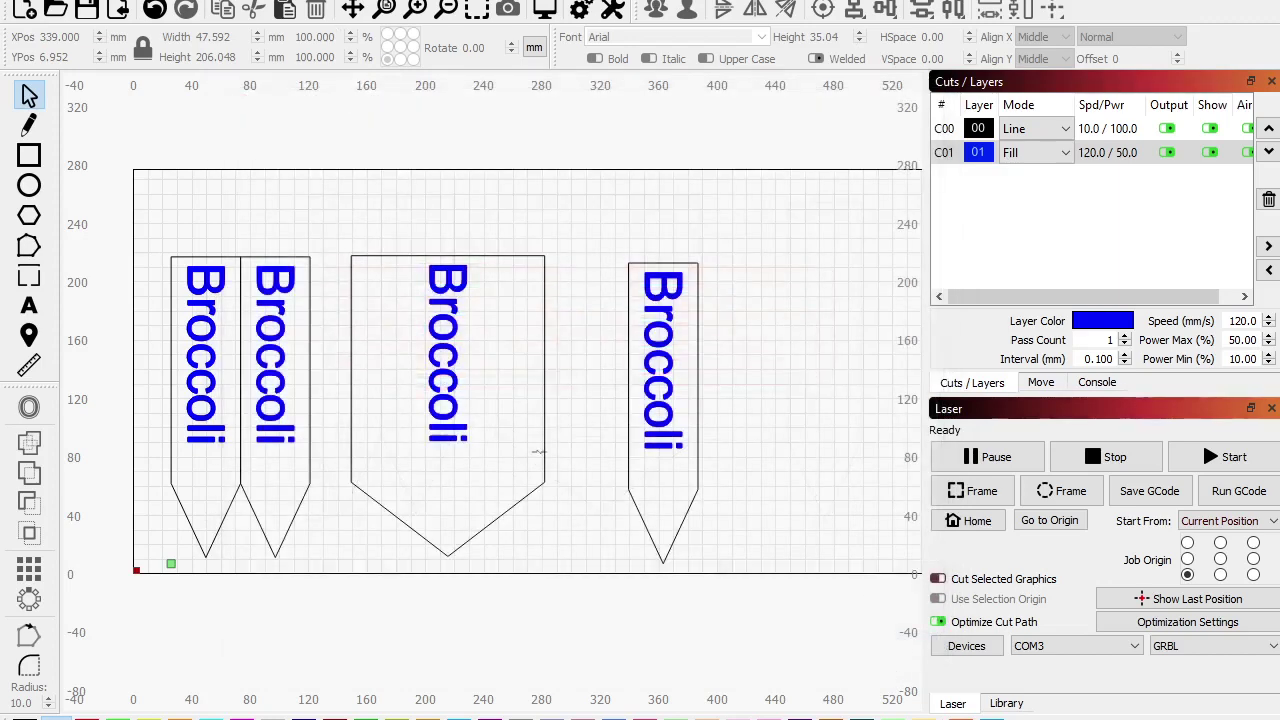
Step: Snap the wide stake against the second stake and the last stake against the wide one so all four share edges
{"action": "left_click_drag", "start_coordinate": [563, 603], "coordinate": [315, 256]}
{"action": "left_click_drag", "start_coordinate": [820, 585], "coordinate": [499, 258]}
{"action": "left_click", "coordinate": [471, 229]}
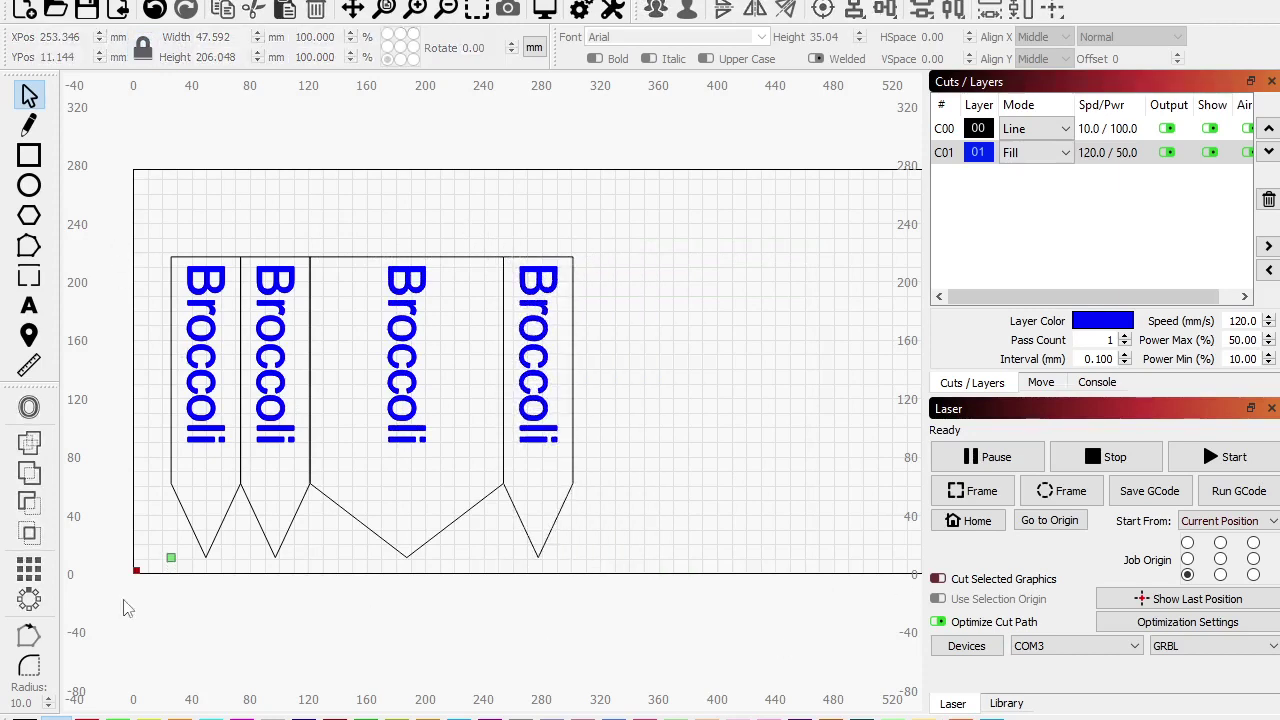
Step: Preview the job with the stakes joined, and inspect the Remove overlapping lines option in the cut optimization settings
{"action": "left_click", "coordinate": [544, 12]}
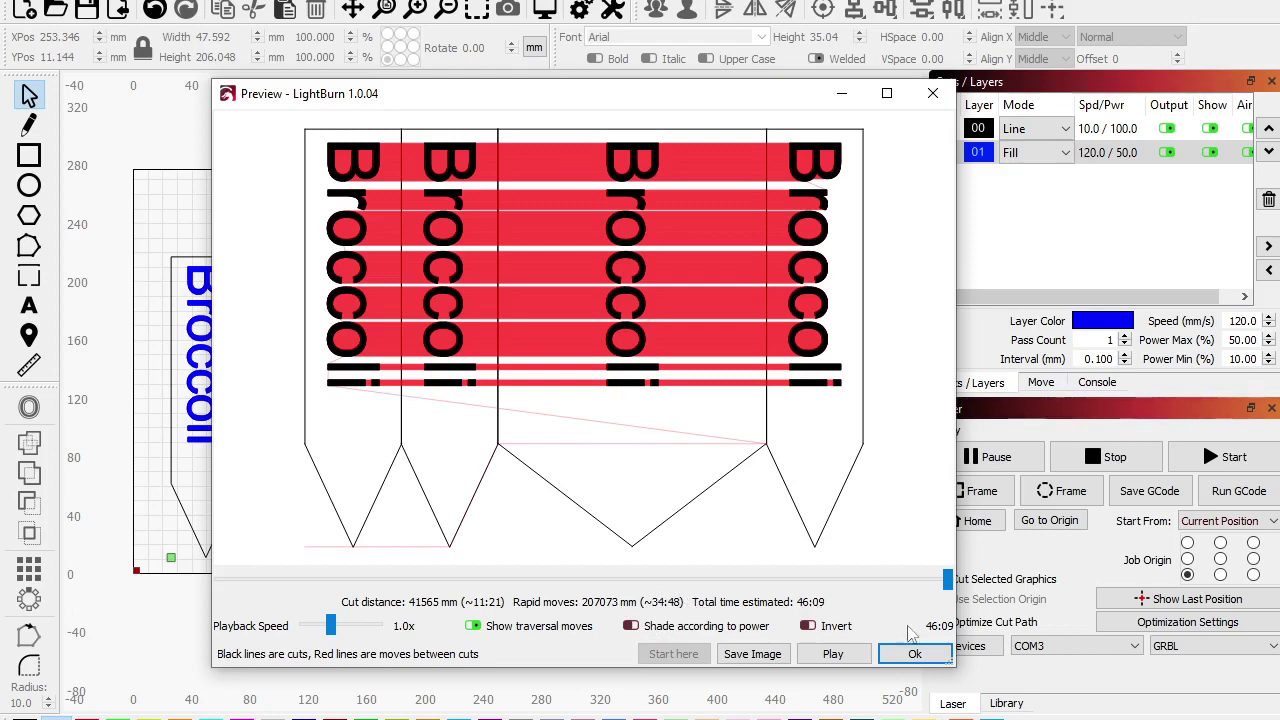
{"action": "left_click", "coordinate": [917, 655]}
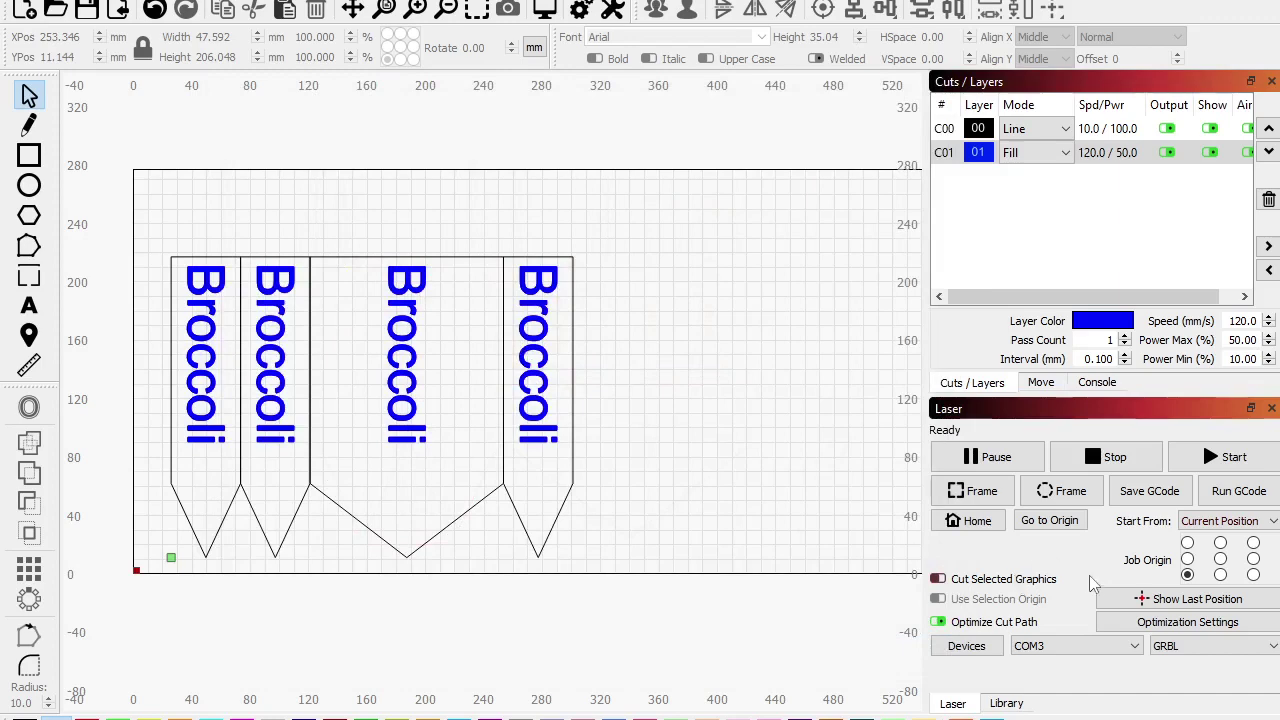
{"action": "left_click", "coordinate": [1126, 624]}
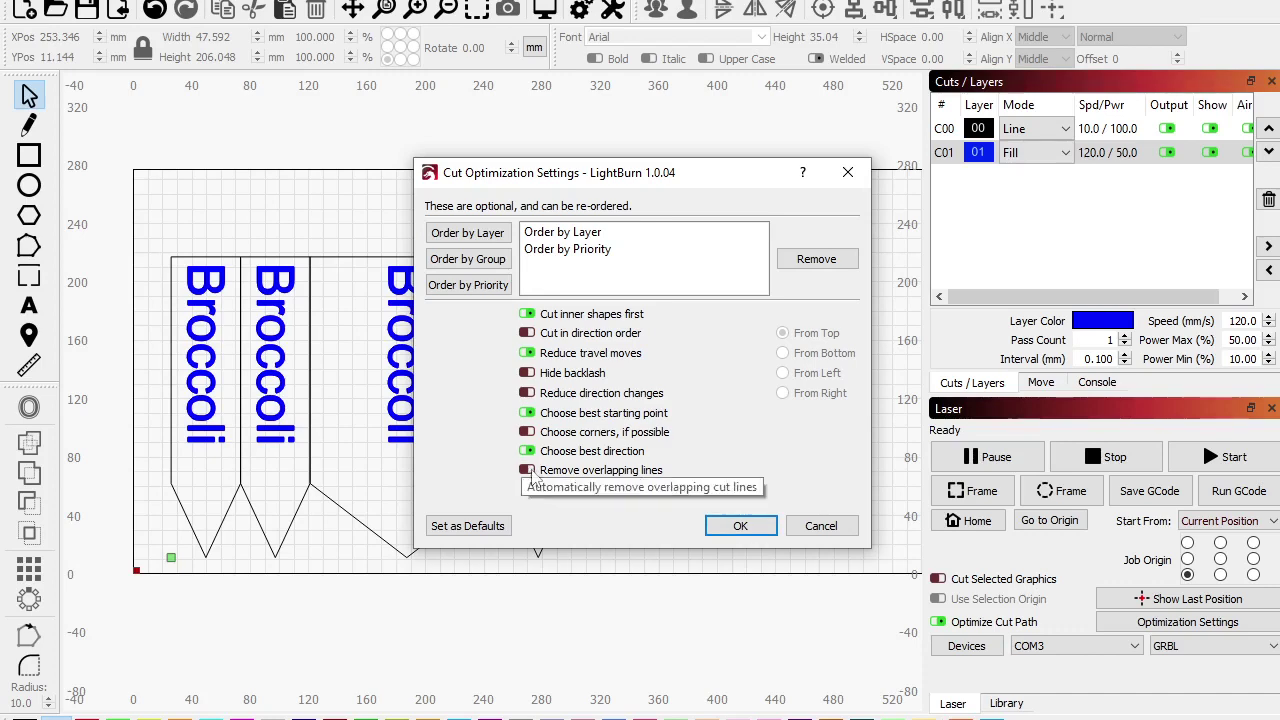
{"action": "left_click", "coordinate": [824, 526]}
Step: Scrub through the joined stakes' job preview to examine how shared edges are cut, and review the cut optimization settings again
{"action": "left_click", "coordinate": [544, 9]}
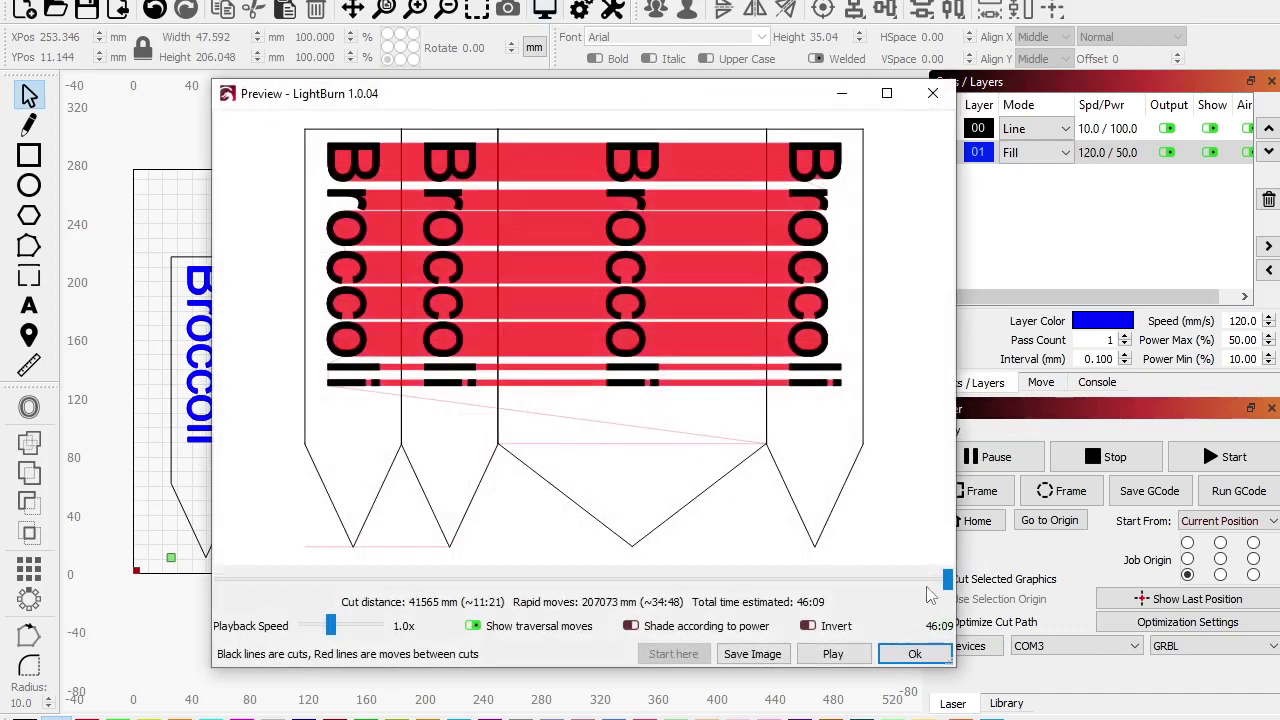
{"action": "mouse_move", "coordinate": [948, 586]}
{"action": "left_mouse_down"}
{"action": "mouse_move", "coordinate": [126, 586]}
{"action": "mouse_move", "coordinate": [241, 600]}
{"action": "left_mouse_up"}
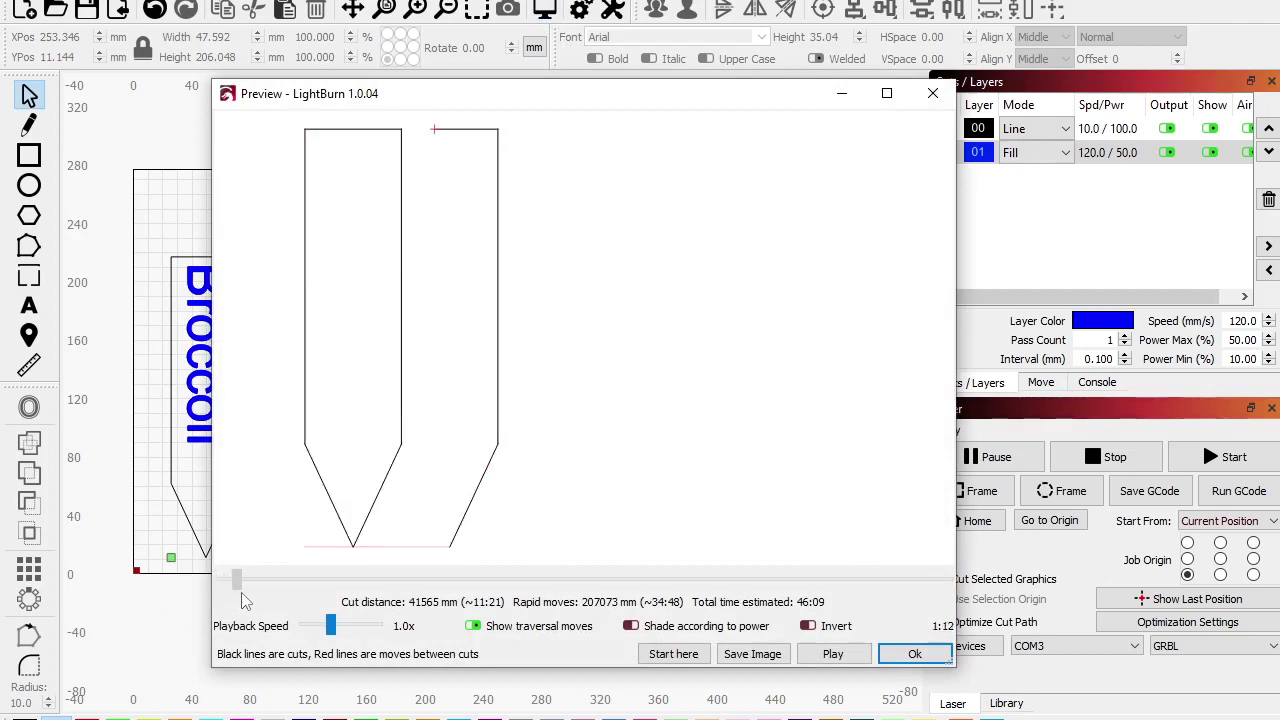
{"action": "left_click_drag", "start_coordinate": [241, 600], "coordinate": [271, 598]}
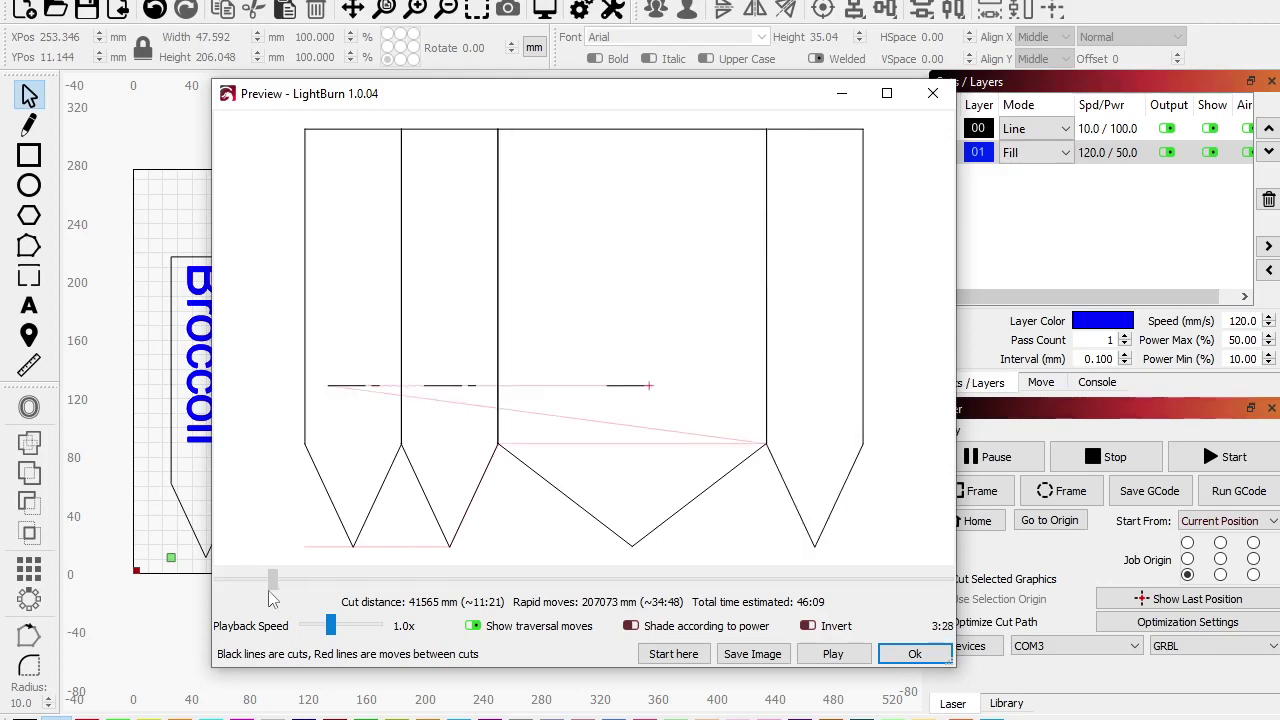
{"action": "left_click", "coordinate": [912, 654]}
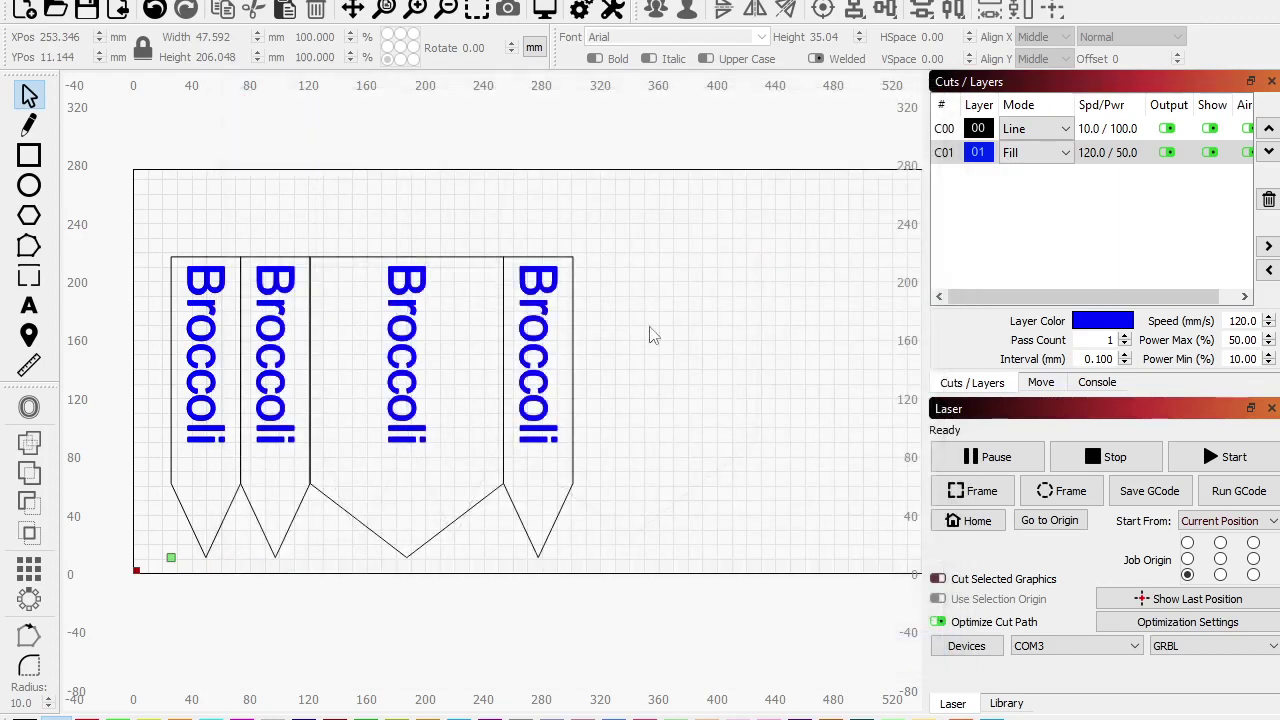
{"action": "left_click", "coordinate": [1180, 622]}
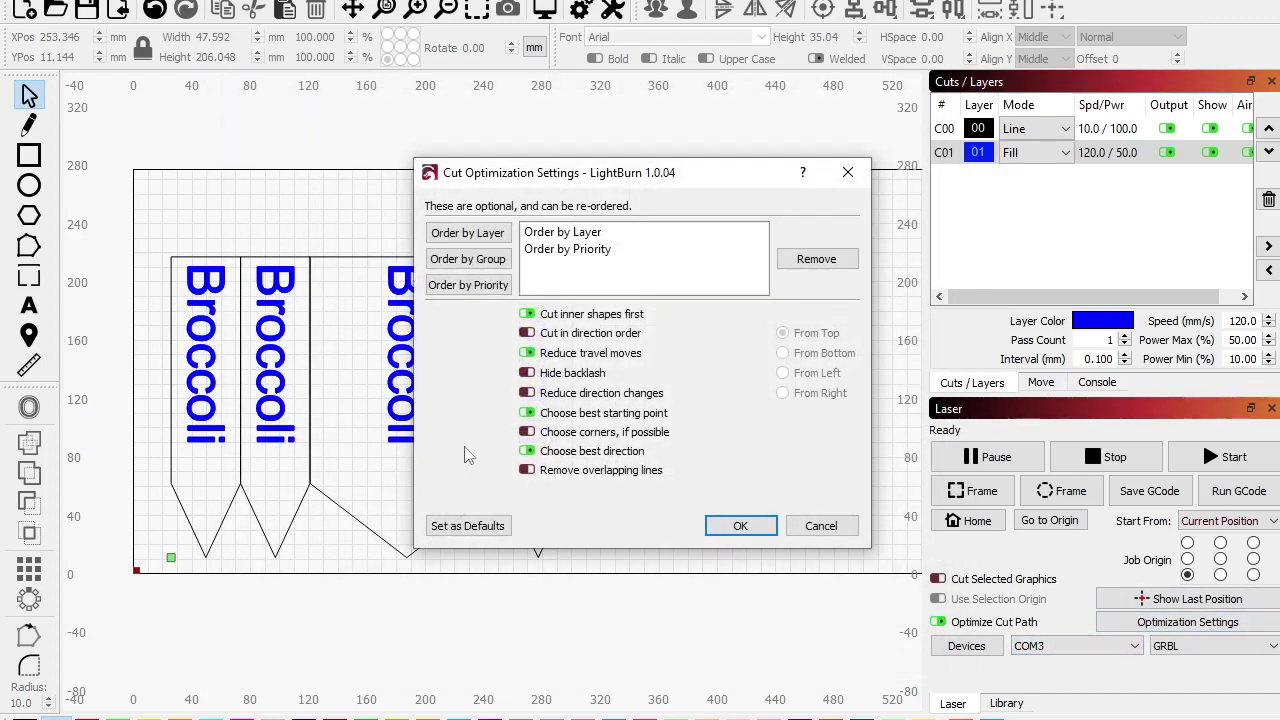
{"action": "left_click", "coordinate": [821, 525]}
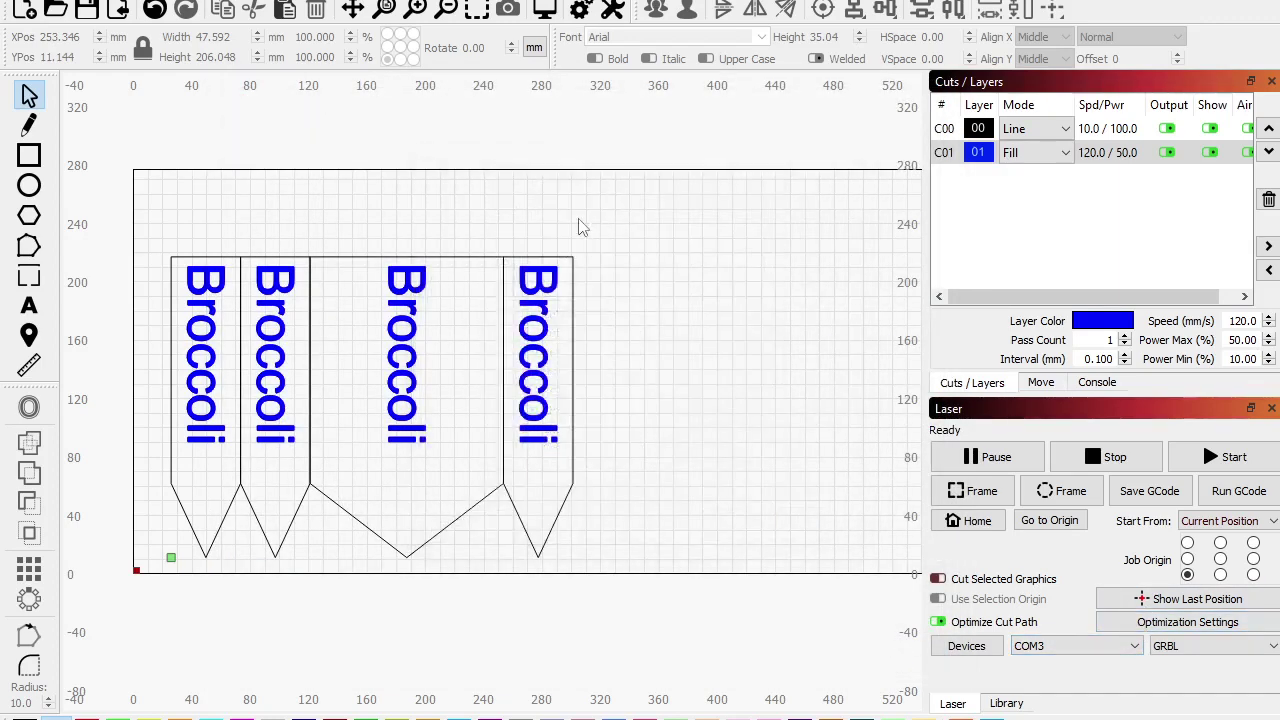
Step: Preview the joined stakes' job, and enable Remove overlapping lines in the cut optimization settings
{"action": "left_click", "coordinate": [544, 10]}
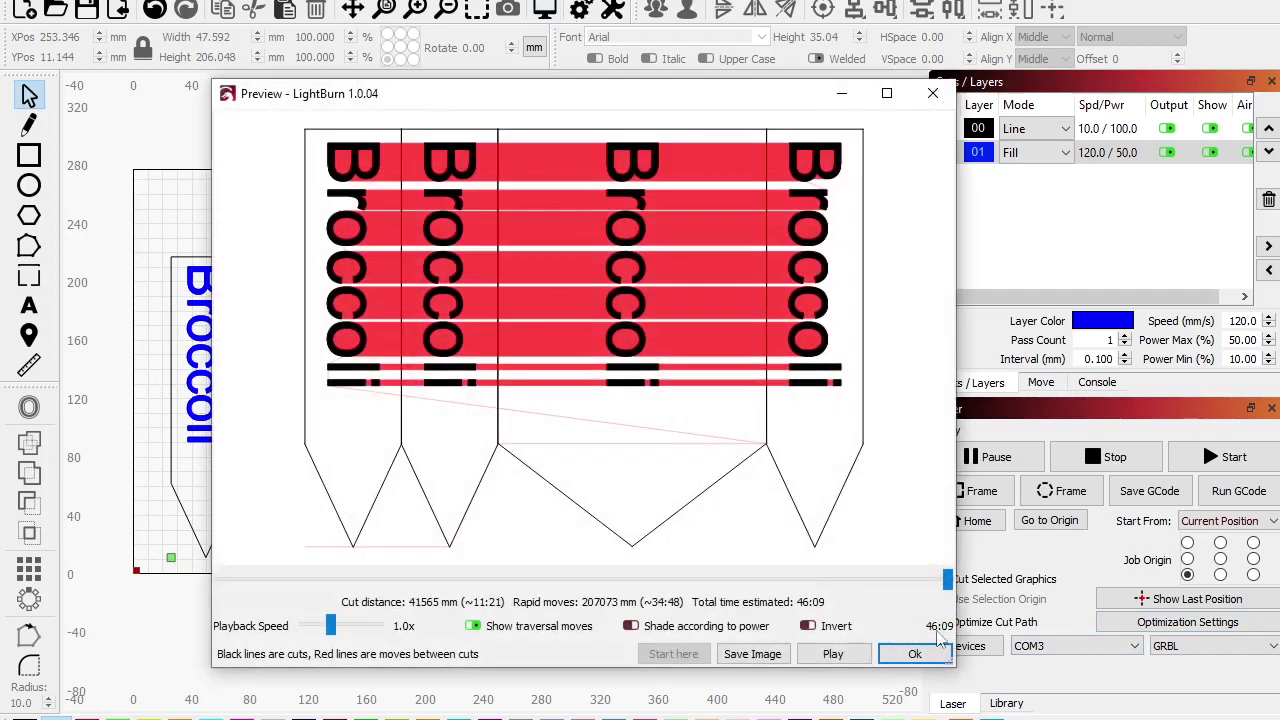
{"action": "left_click", "coordinate": [914, 654]}
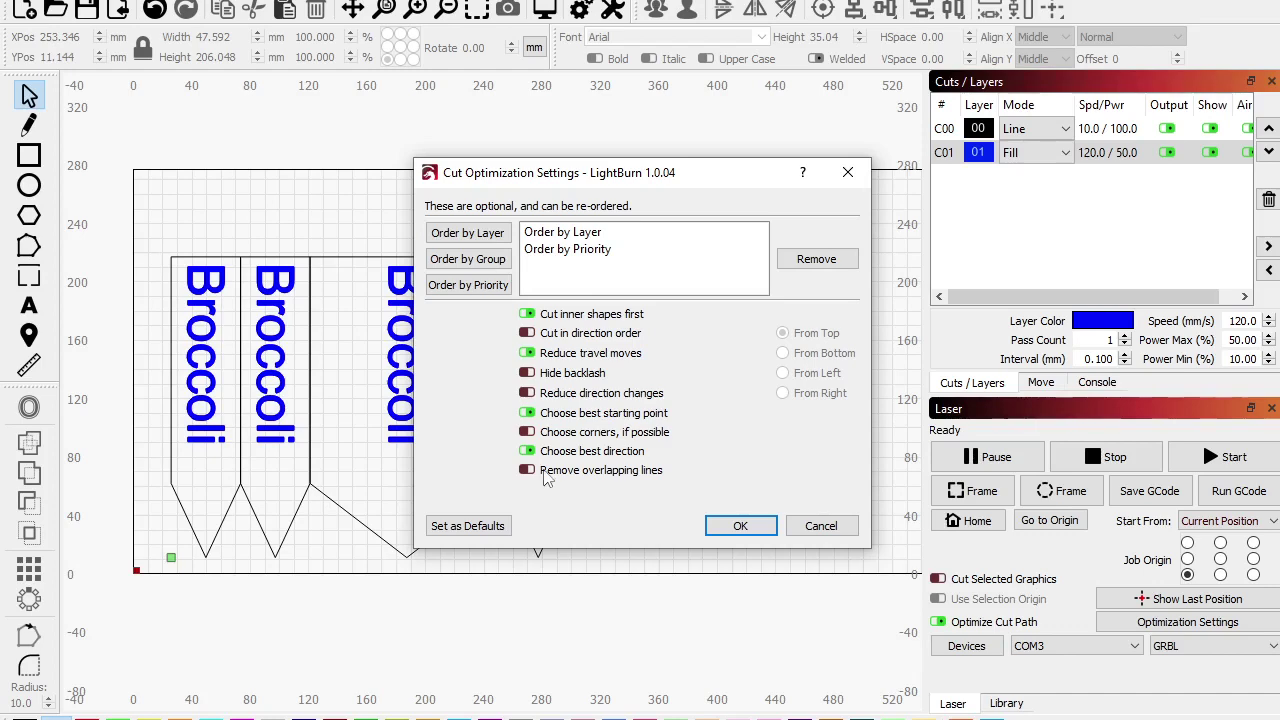
{"action": "left_click", "coordinate": [741, 524]}
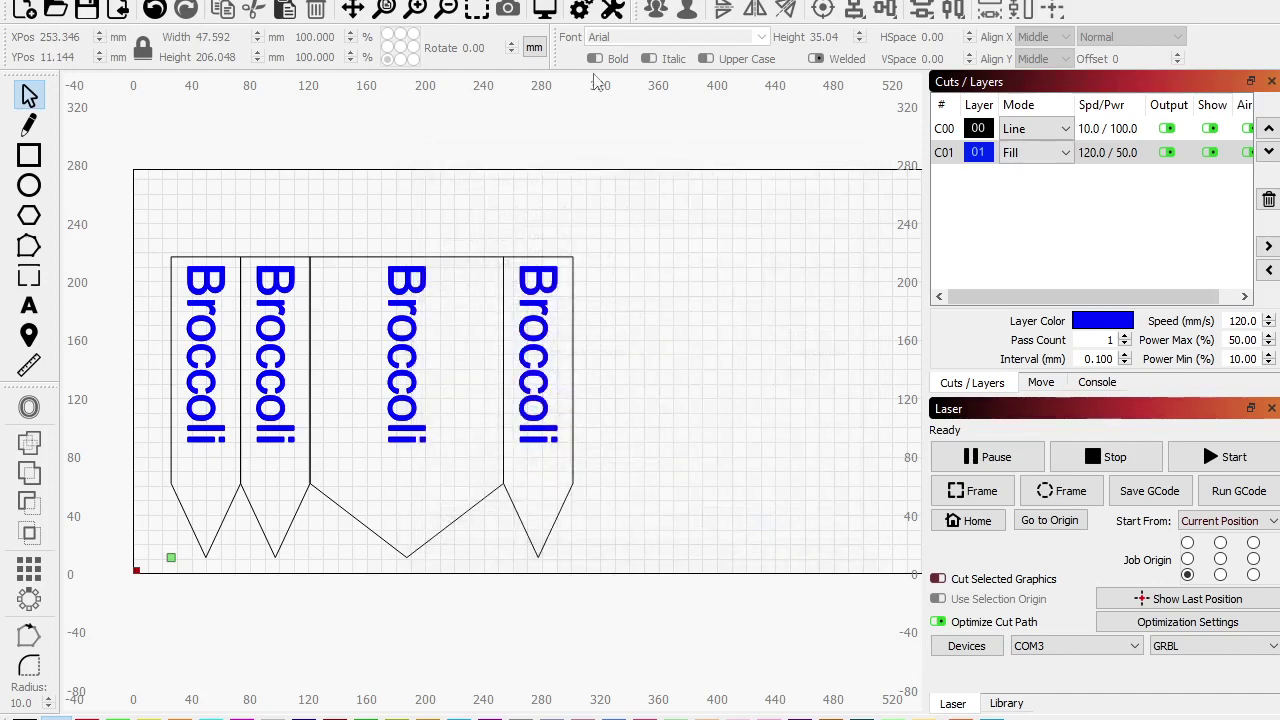
Step: Preview the job with overlapping lines removed and scrub back through playback to examine the cutting and engraving order
{"action": "left_click", "coordinate": [545, 10]}
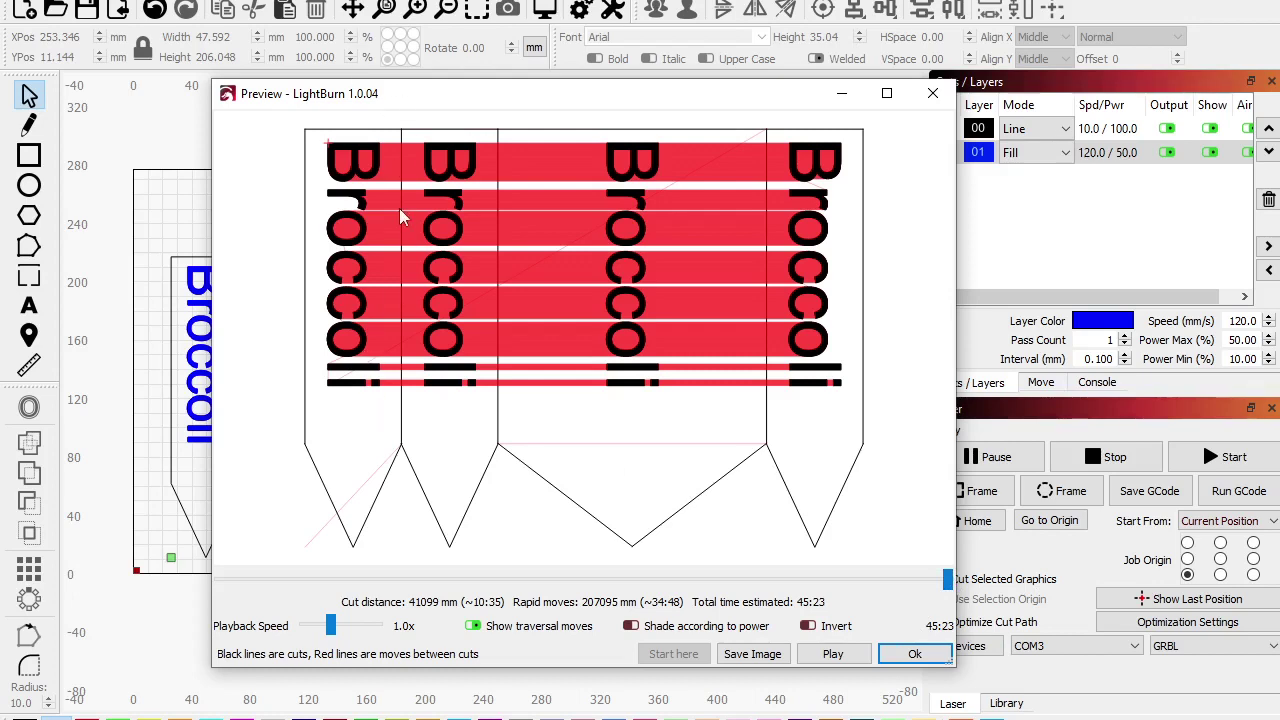
{"action": "mouse_move", "coordinate": [946, 578]}
{"action": "left_mouse_down"}
{"action": "mouse_move", "coordinate": [224, 579]}
{"action": "mouse_move", "coordinate": [232, 622]}
{"action": "mouse_move", "coordinate": [229, 595]}
{"action": "mouse_move", "coordinate": [298, 598]}
{"action": "left_mouse_up"}
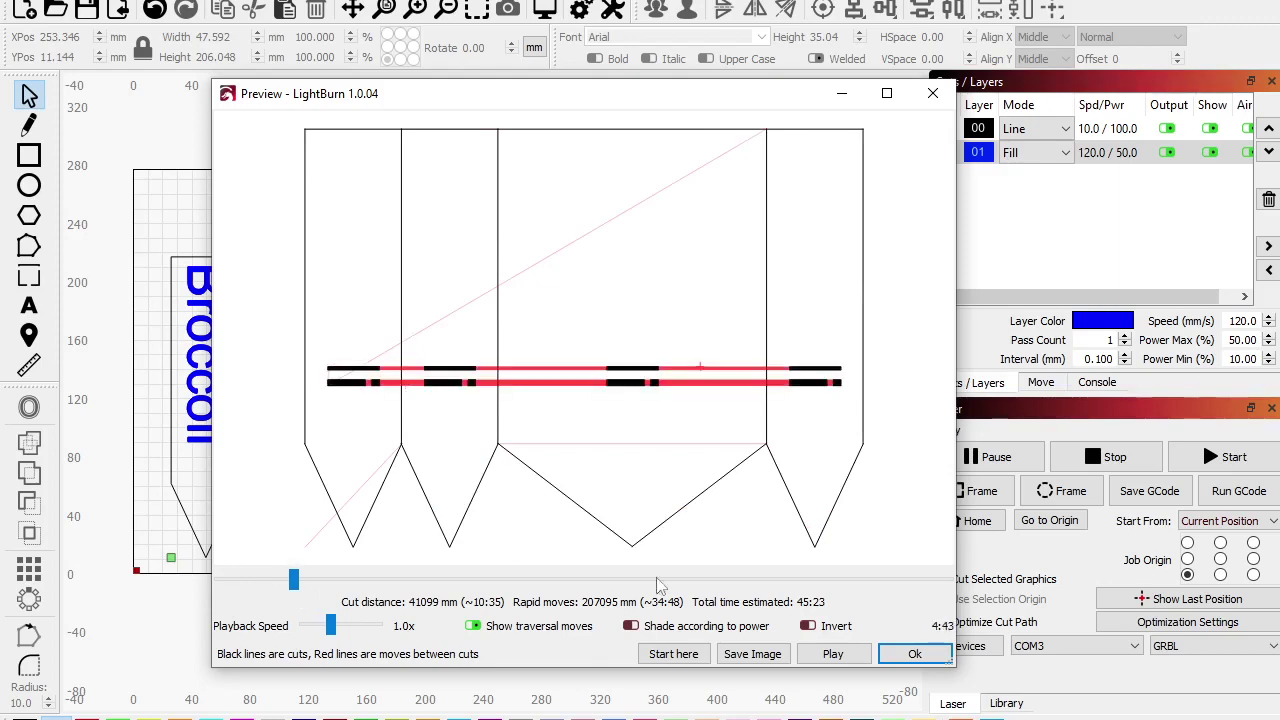
{"action": "left_click", "coordinate": [905, 653]}
Step: Move the black line layer C00 below the blue fill layer C01 in the cut order and preview the job
{"action": "left_click", "coordinate": [1110, 129]}
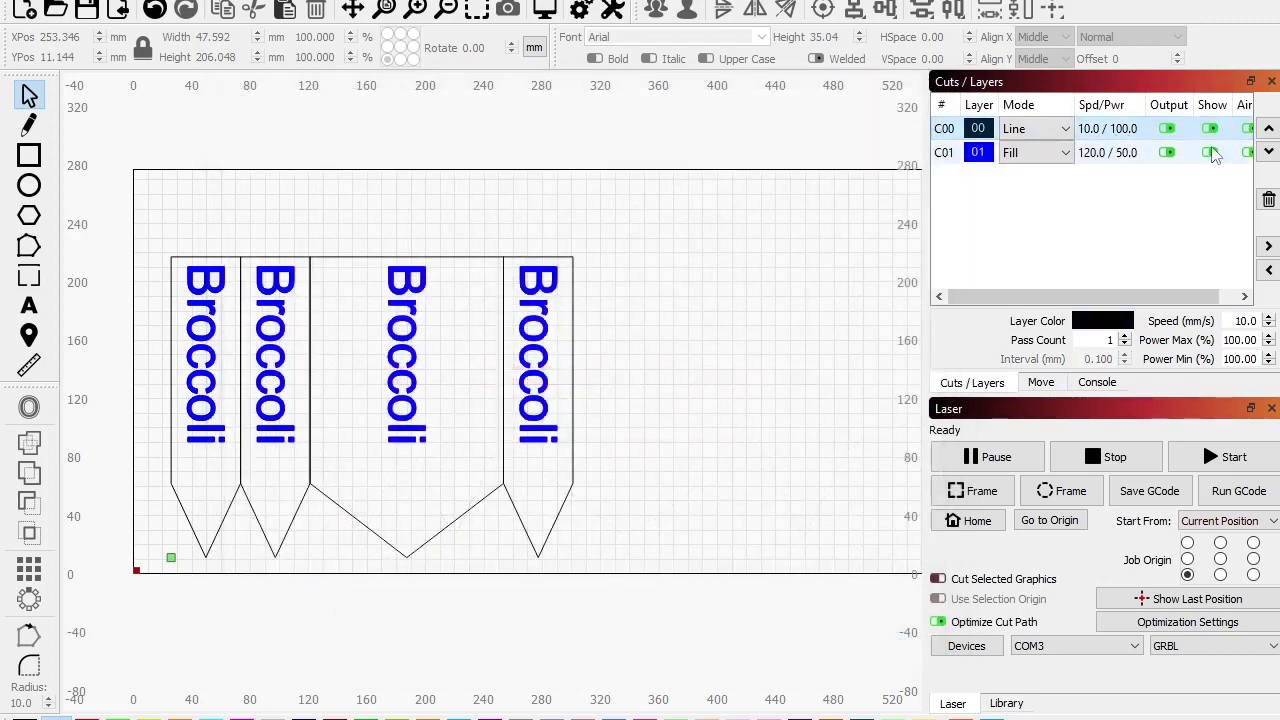
{"action": "left_click", "coordinate": [1268, 153]}
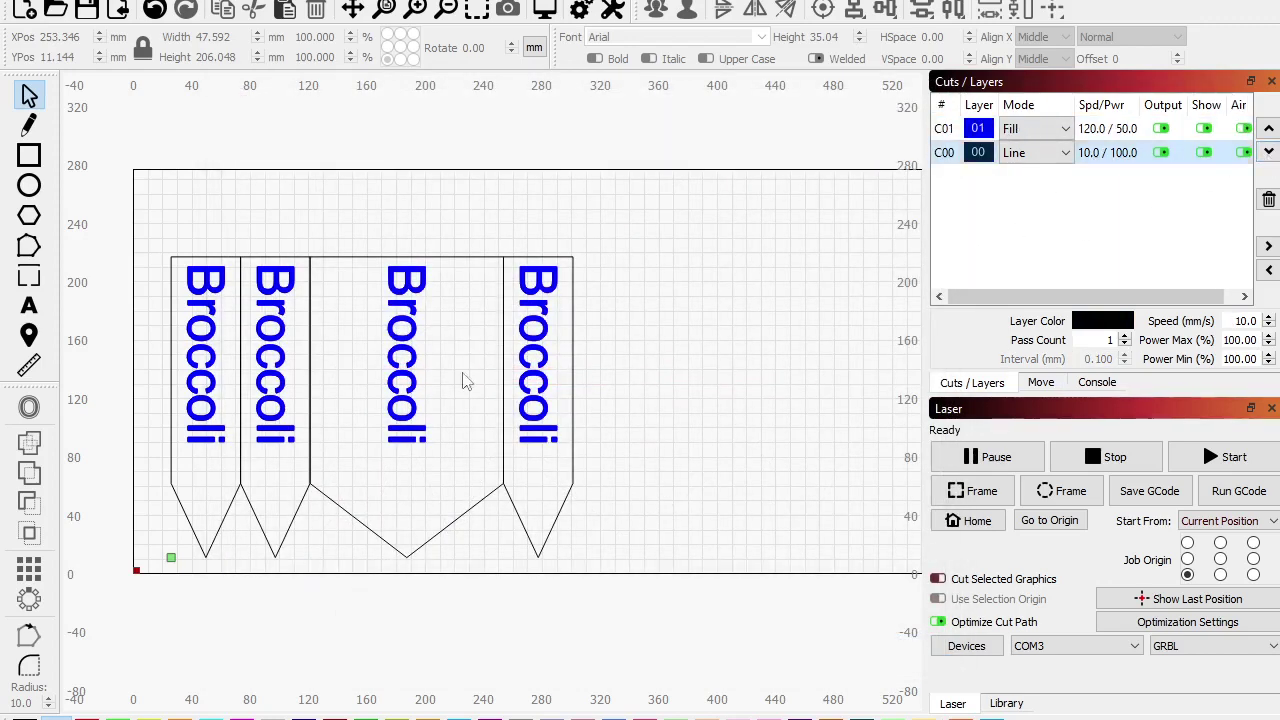
{"action": "left_click", "coordinate": [544, 10]}
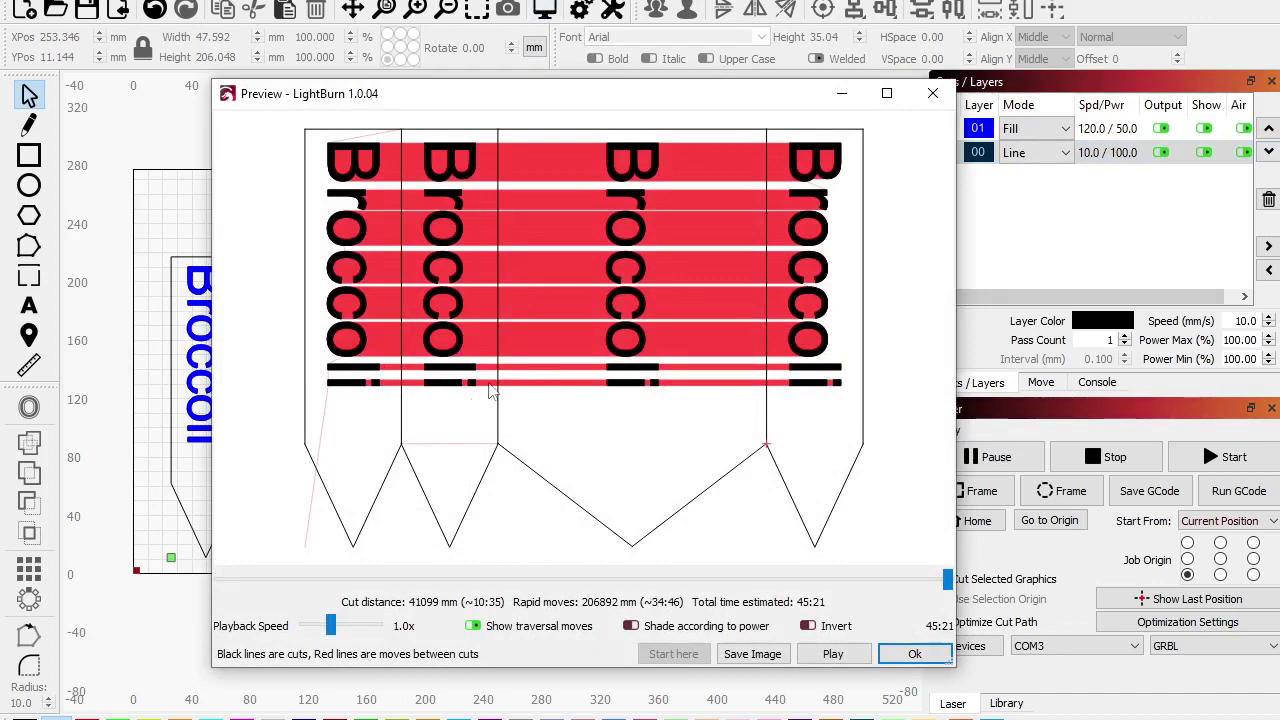
{"action": "left_click", "coordinate": [905, 650]}
Step: Keep fill layer C01 on Fill all shapes at once and preview the job's travel moves and estimated time
{"action": "left_click", "coordinate": [1118, 129]}
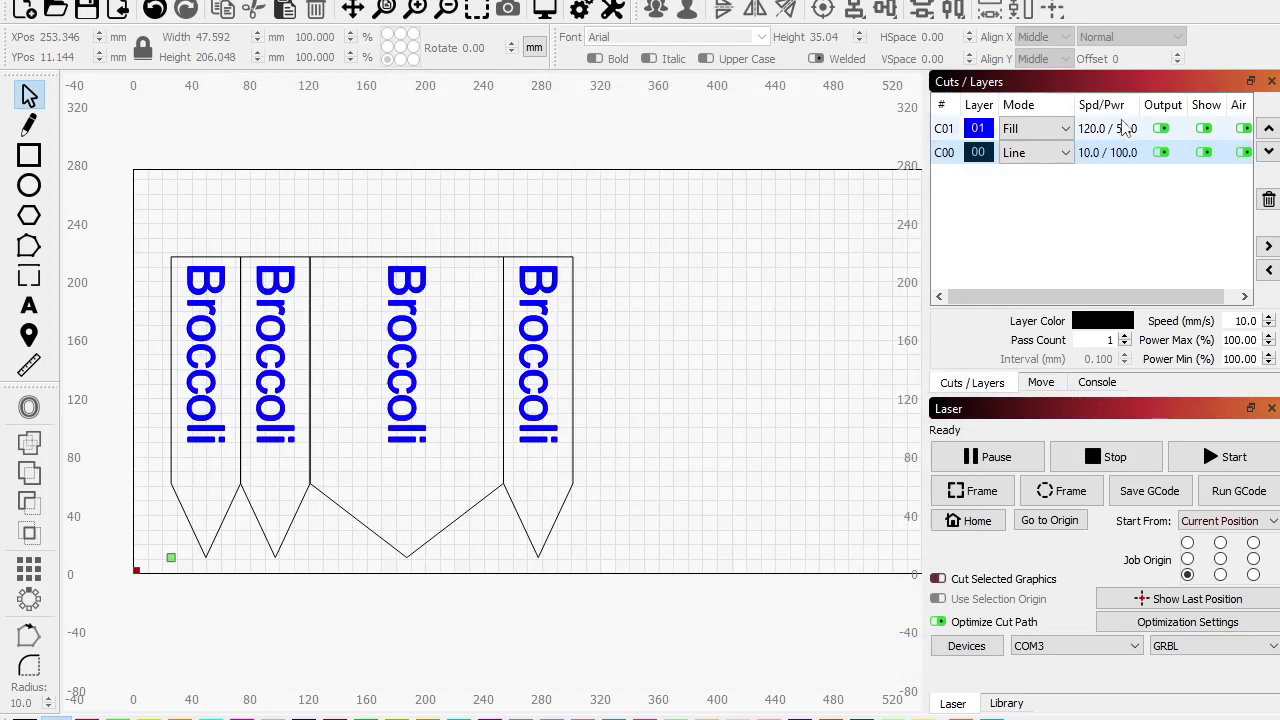
{"action": "double_click", "coordinate": [1117, 137]}
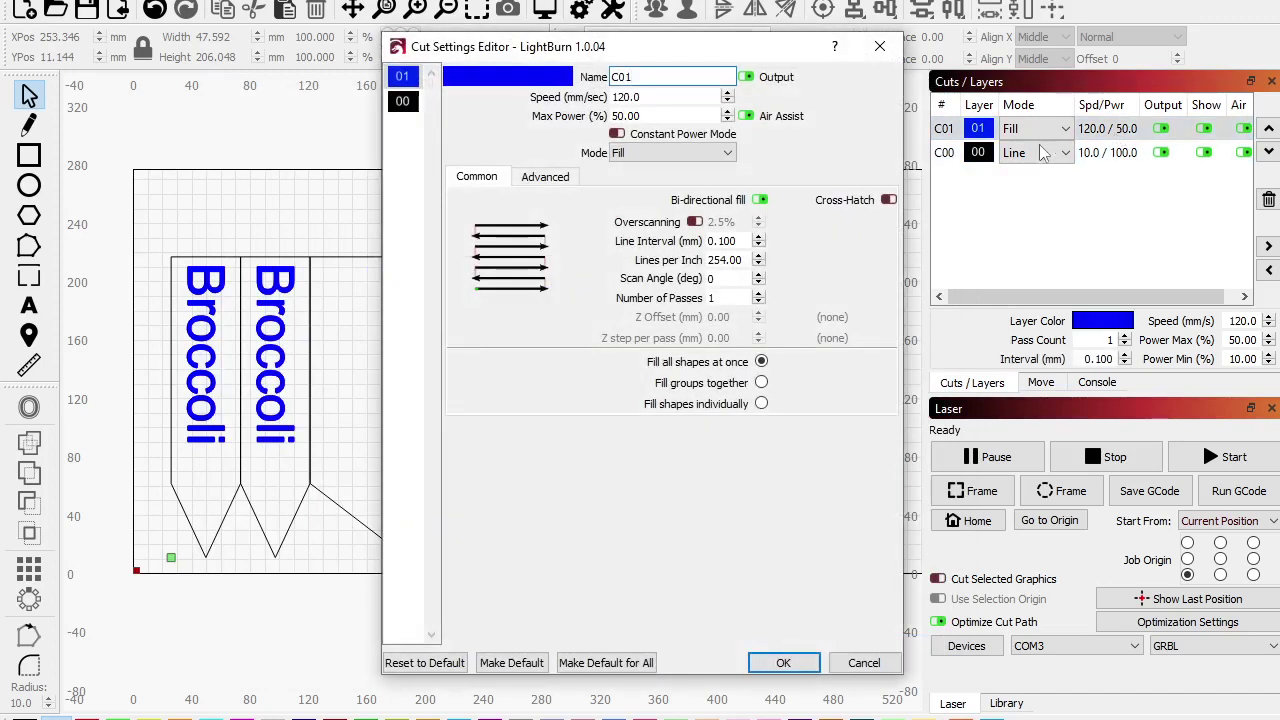
{"action": "left_click", "coordinate": [761, 383]}
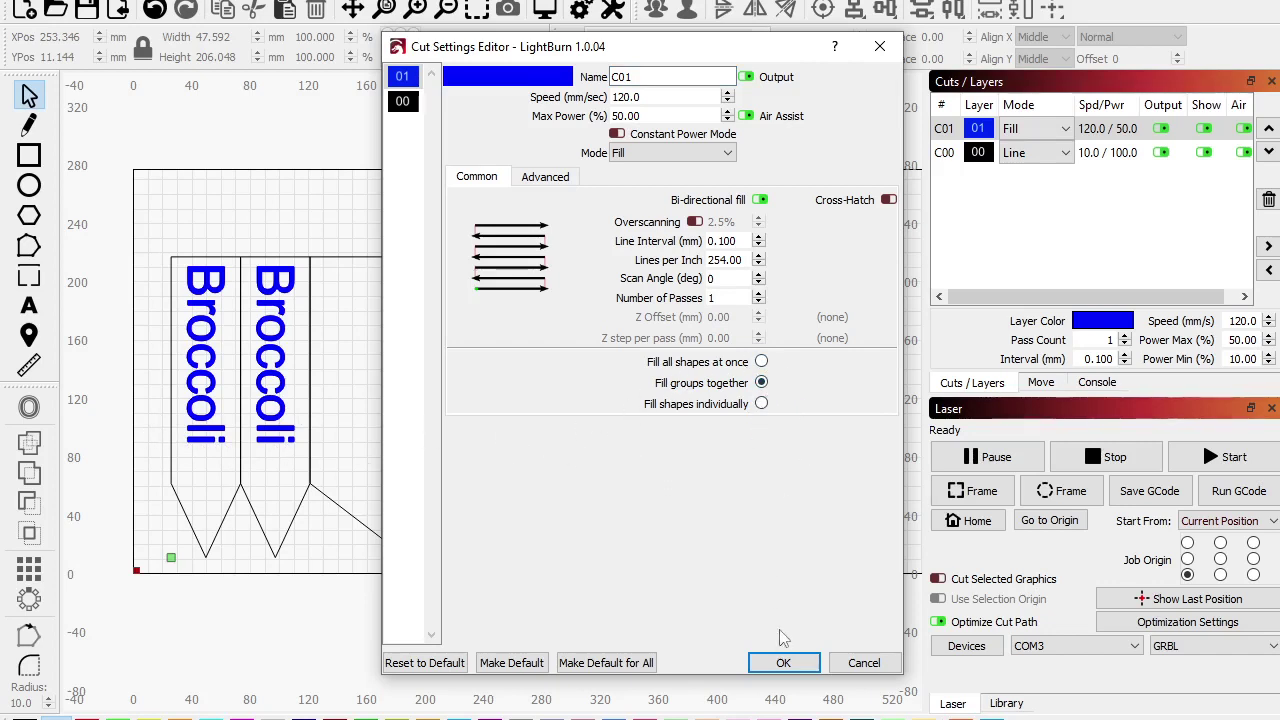
{"action": "left_click", "coordinate": [761, 361]}
{"action": "left_click", "coordinate": [783, 662]}
{"action": "left_click", "coordinate": [544, 9]}
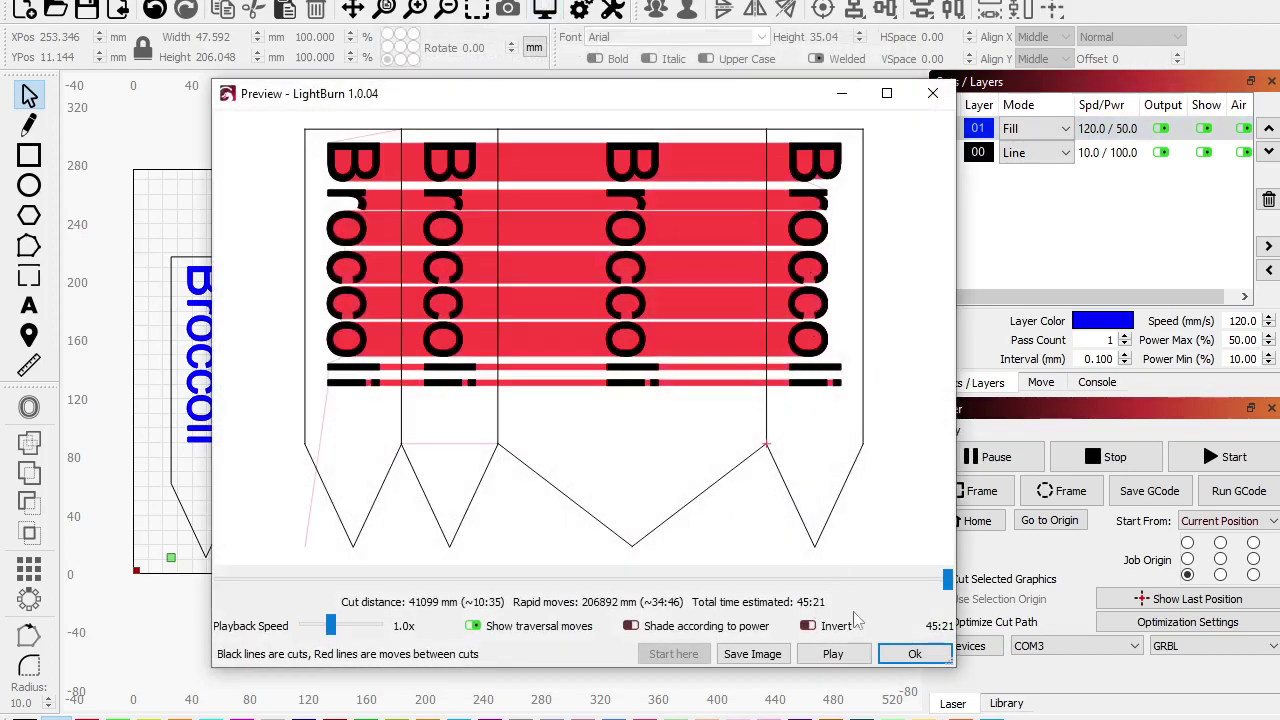
{"action": "left_click", "coordinate": [914, 653]}
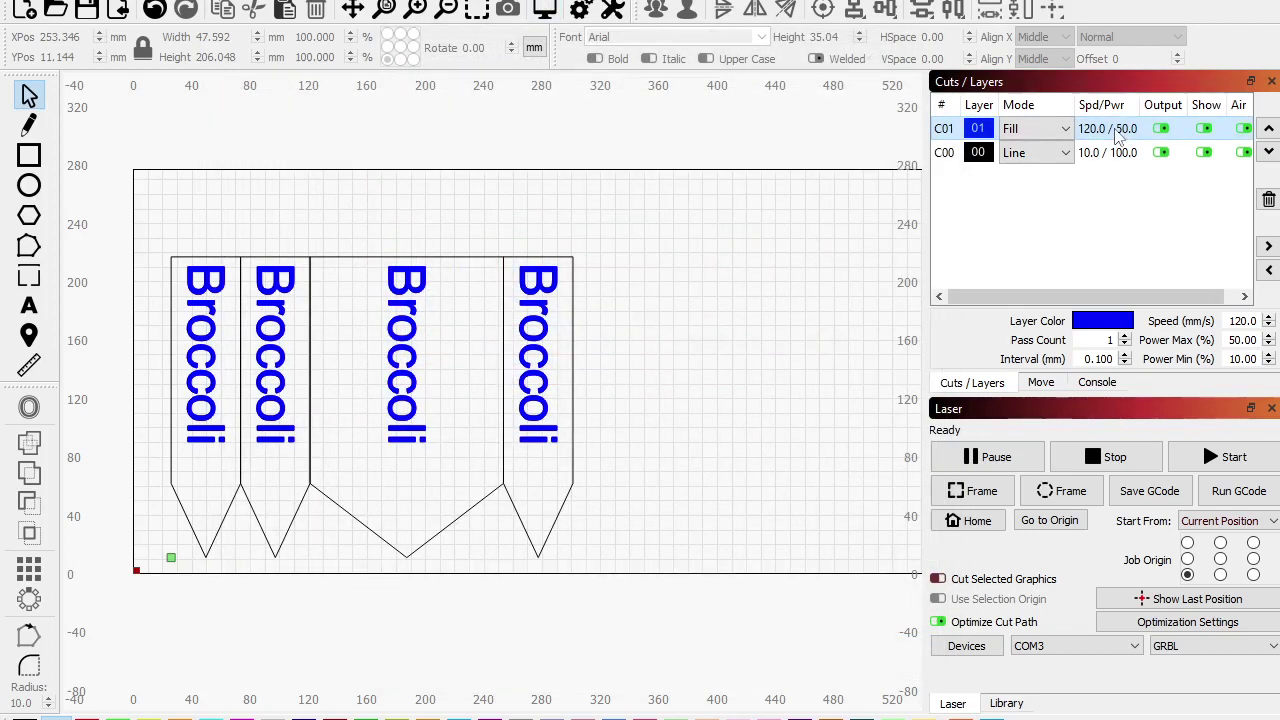
Step: Set fill layer C01 to Fill groups together and preview the job
{"action": "double_click", "coordinate": [1118, 136]}
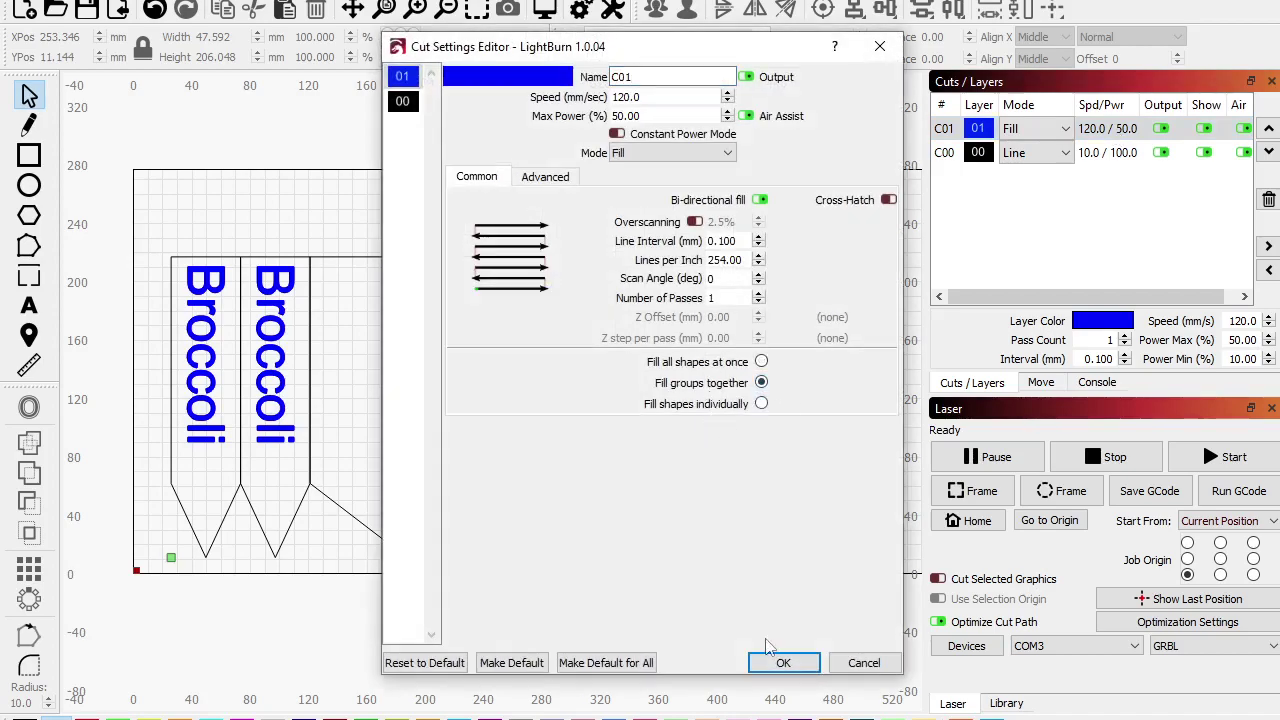
{"action": "left_click", "coordinate": [772, 660]}
{"action": "left_click", "coordinate": [548, 8]}
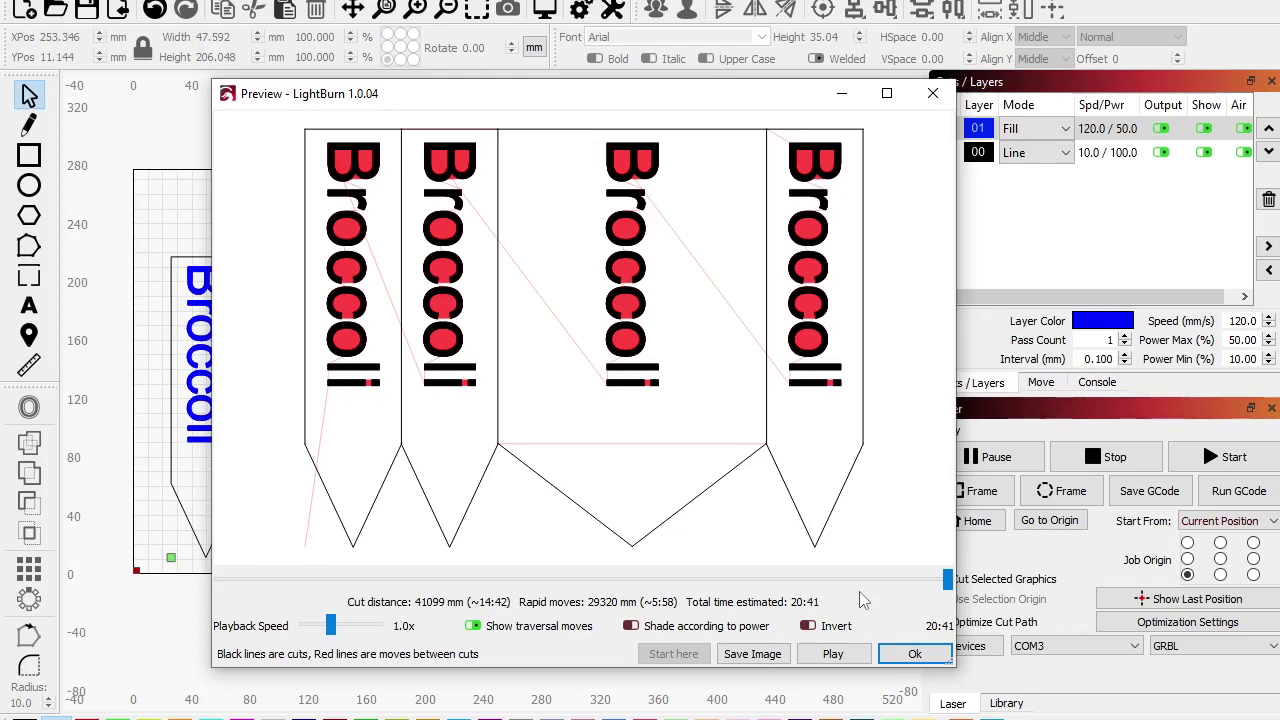
{"action": "left_click", "coordinate": [905, 665]}
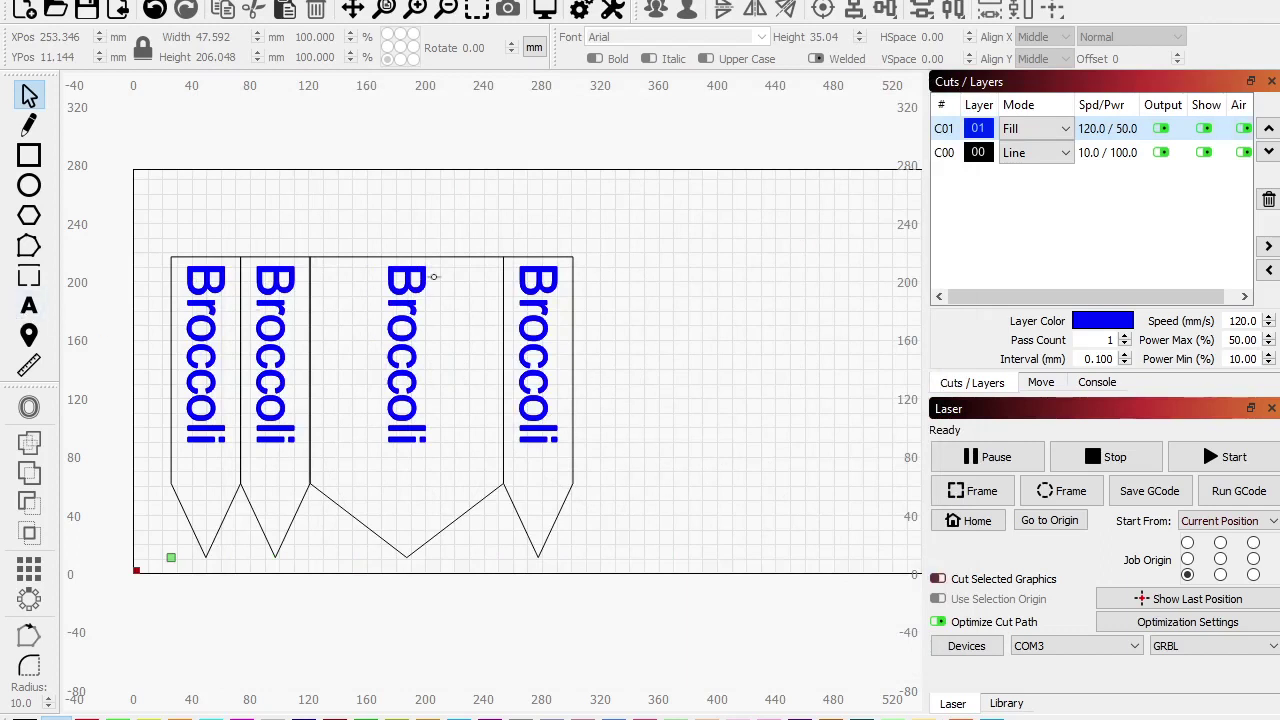
Step: Inspect fill layer C01's advanced Flood Fill option, examine the gaps within the lettering up close, and review the job preview
{"action": "double_click", "coordinate": [1103, 133]}
{"action": "left_click_drag", "start_coordinate": [718, 50], "coordinate": [950, 75]}
{"action": "left_click", "coordinate": [770, 203]}
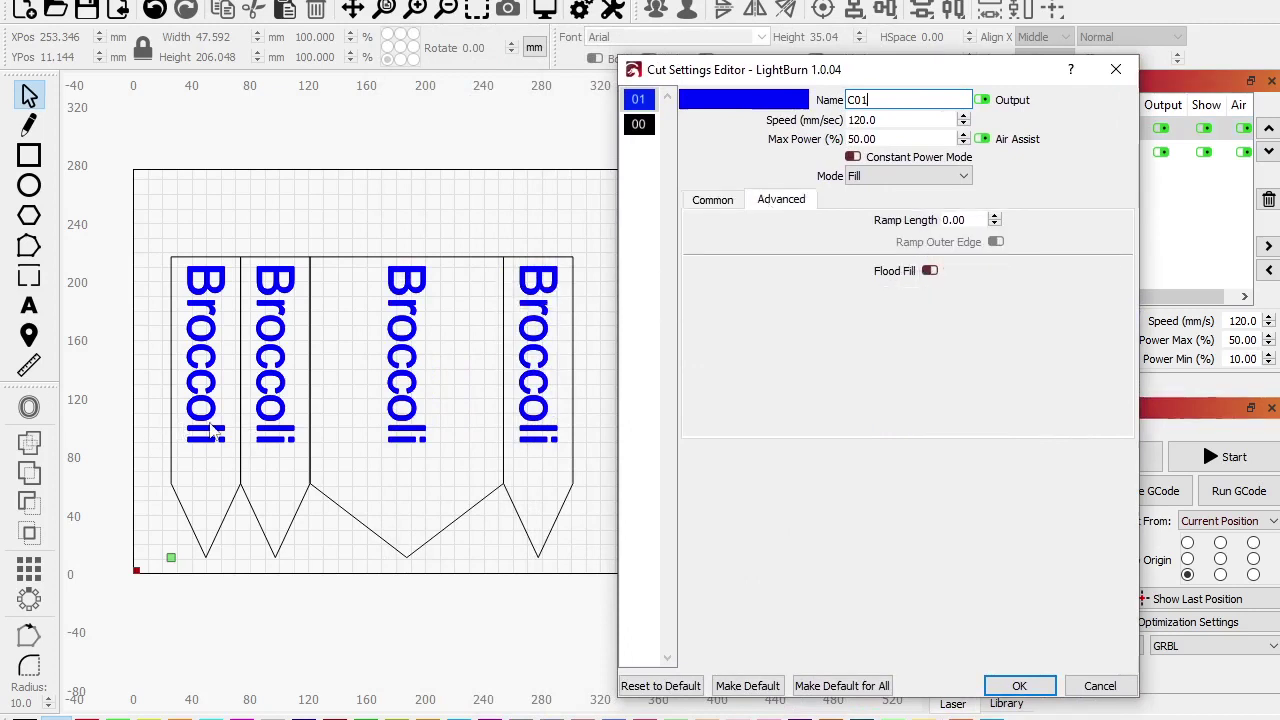
{"action": "left_click", "coordinate": [1095, 688]}
{"action": "scroll", "coordinate": [215, 455], "scroll_direction": "up", "scroll_amount": 8}
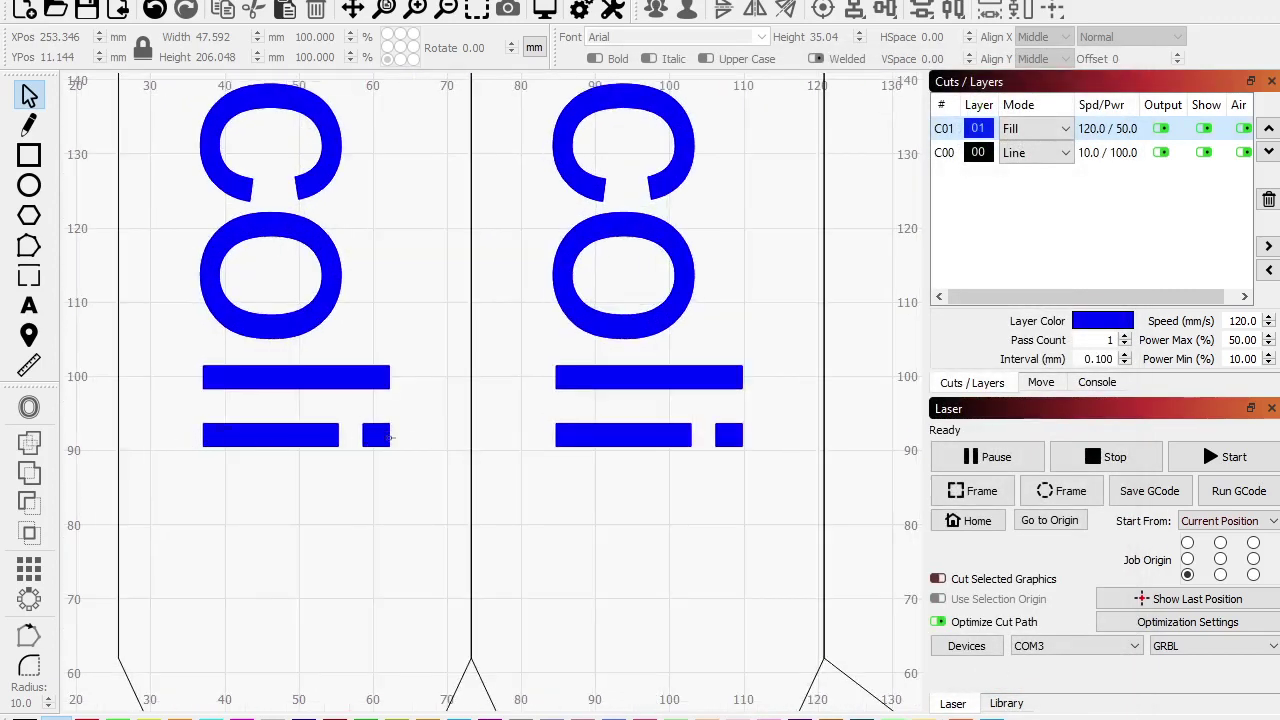
{"action": "scroll", "coordinate": [248, 307], "scroll_direction": "down", "scroll_amount": 2}
{"action": "scroll", "coordinate": [234, 159], "scroll_direction": "up", "scroll_amount": 6}
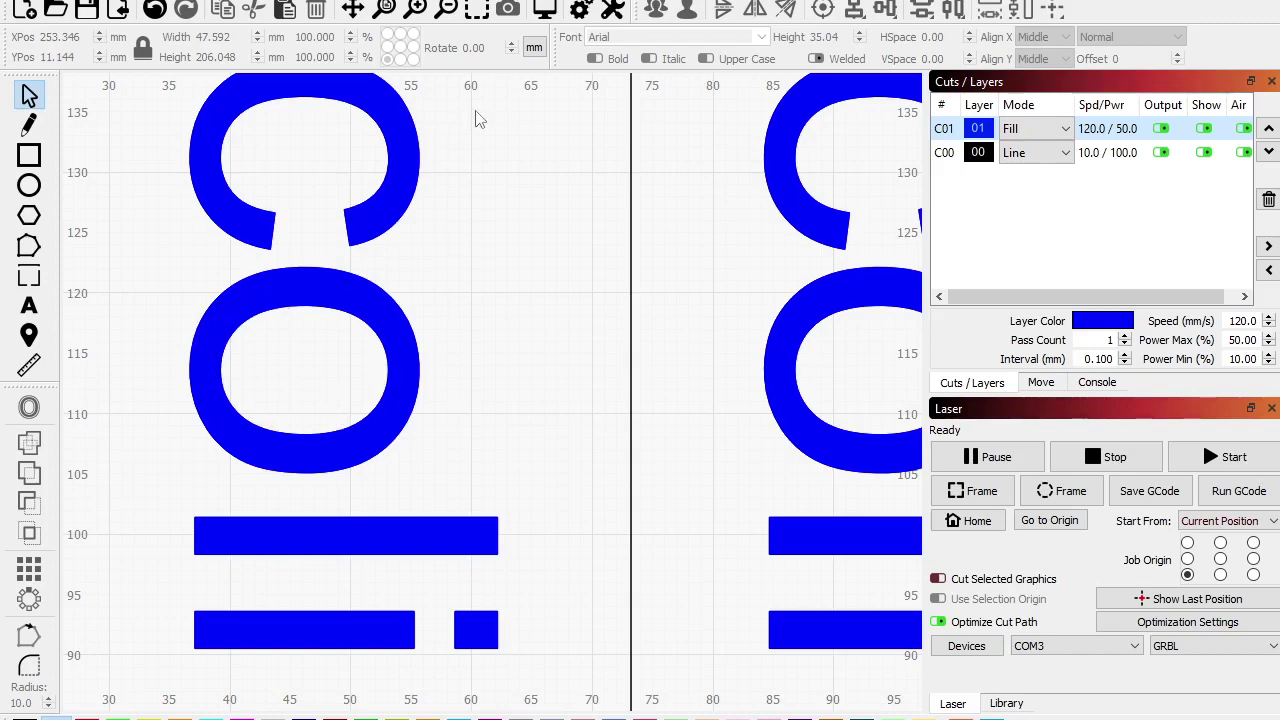
{"action": "left_click", "coordinate": [544, 10]}
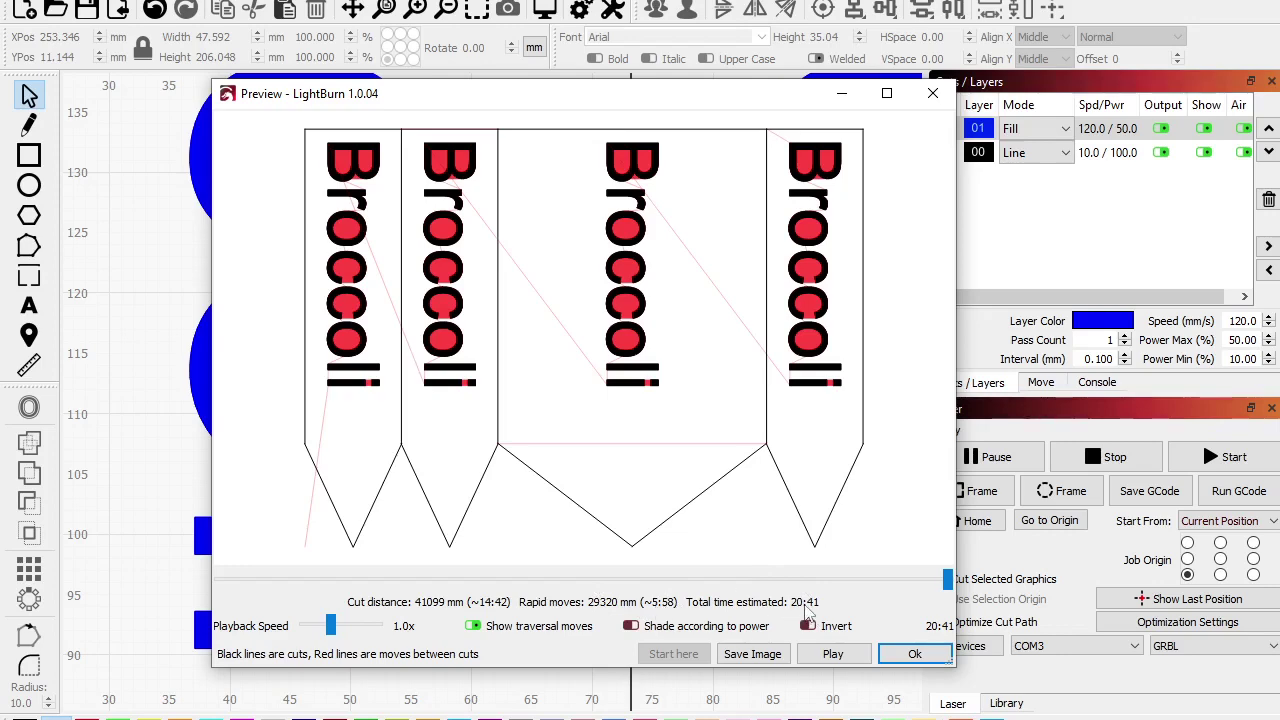
{"action": "left_click", "coordinate": [914, 653]}
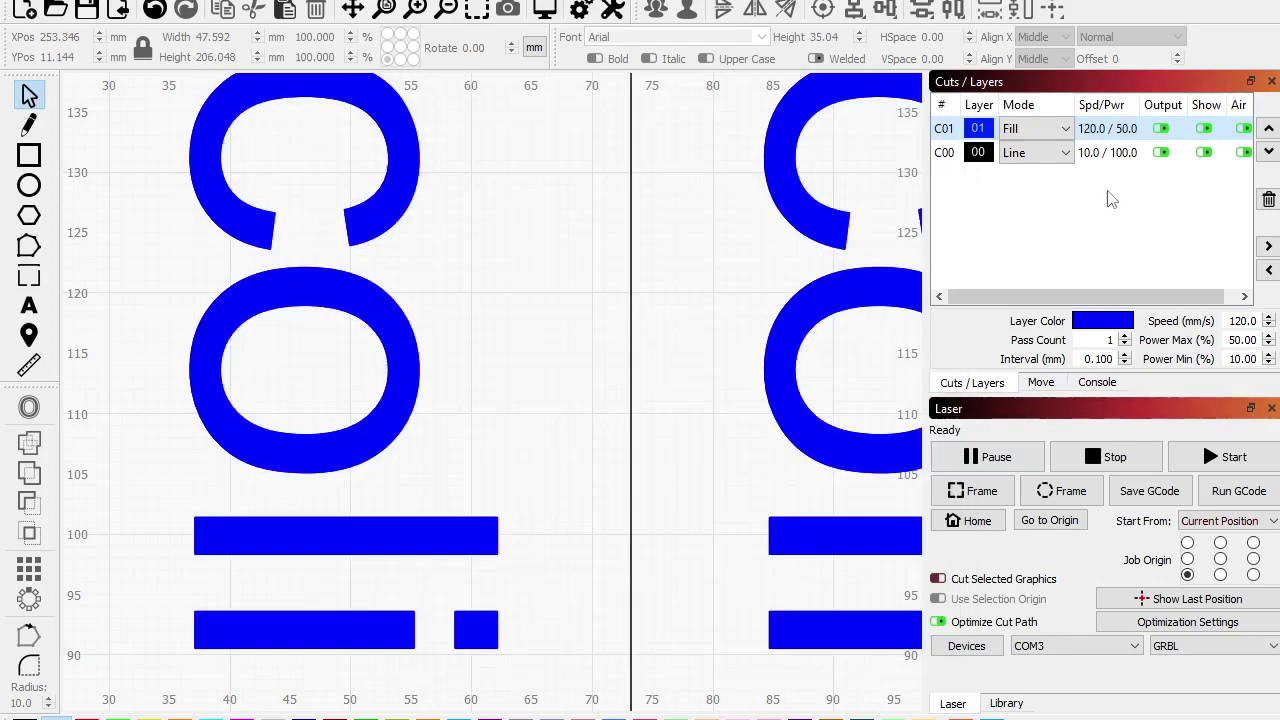
Step: Enable Flood Fill in the advanced cut settings of fill layer C01
{"action": "double_click", "coordinate": [1131, 134]}
{"action": "left_click", "coordinate": [548, 178]}
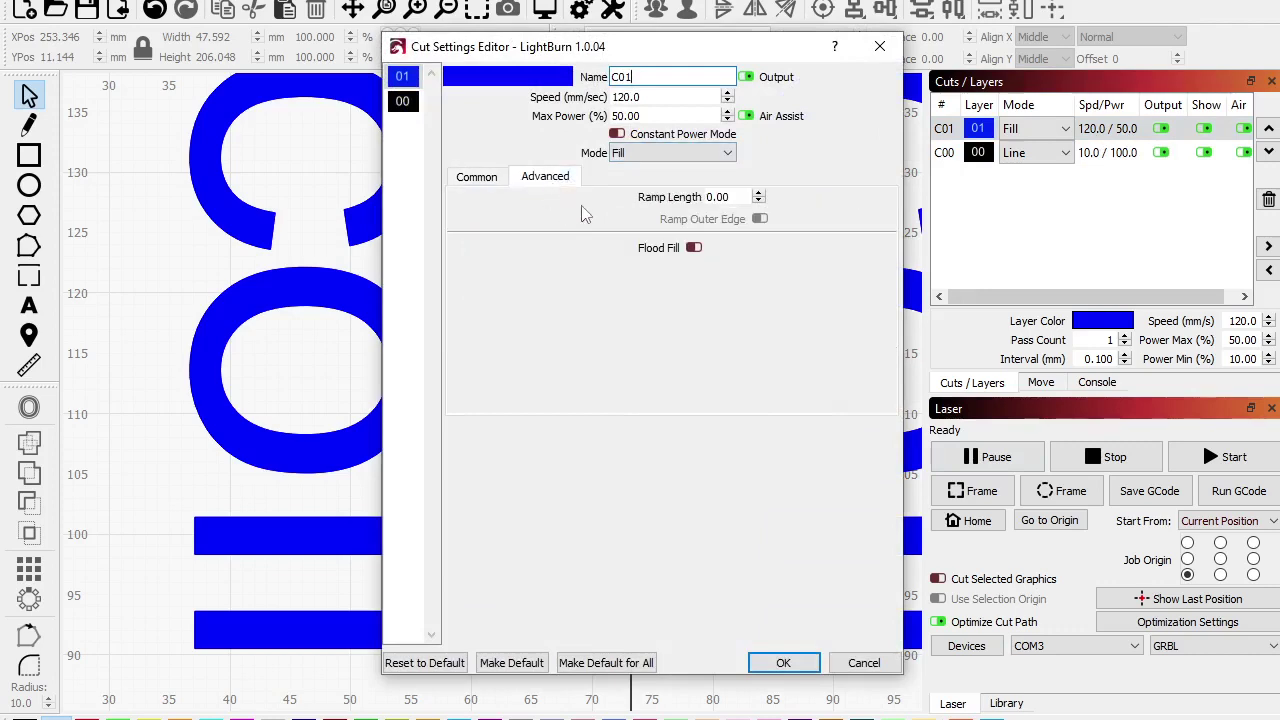
{"action": "left_click", "coordinate": [694, 248]}
{"action": "left_click", "coordinate": [776, 663]}
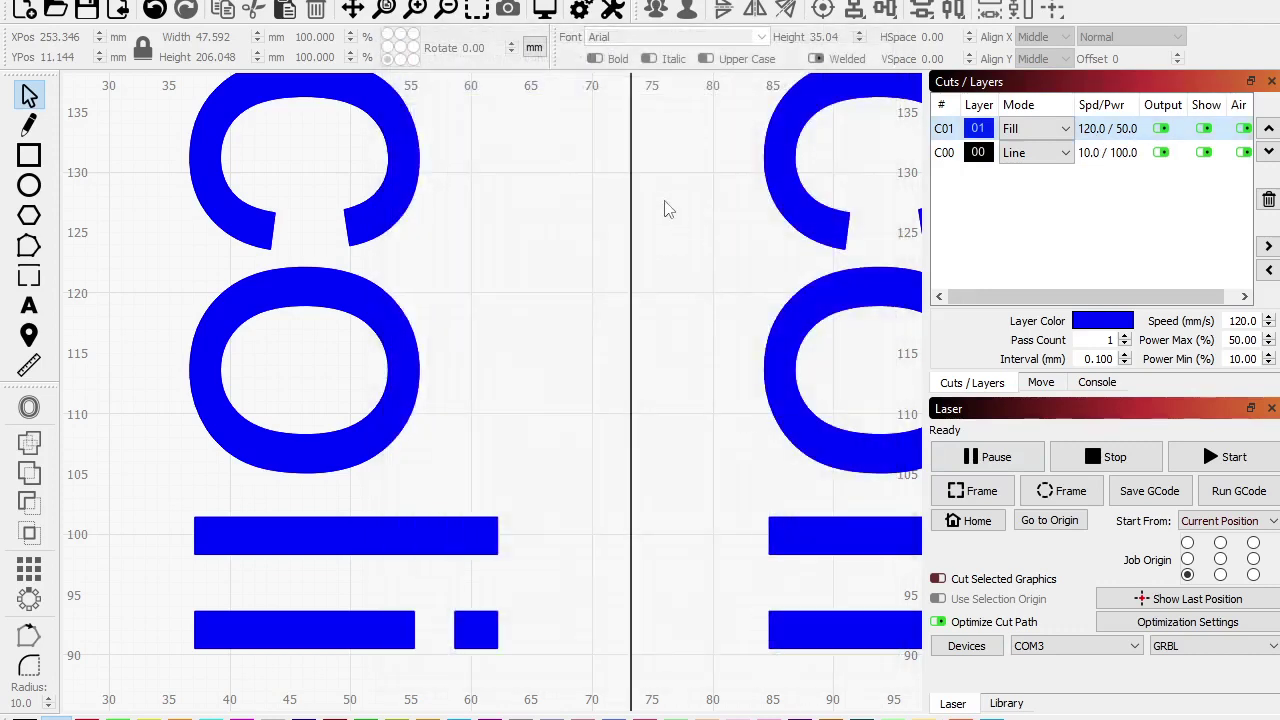
Step: Preview the job with Flood Fill and examine the letters' fill lines, travel moves and estimated time up close
{"action": "left_click", "coordinate": [546, 10]}
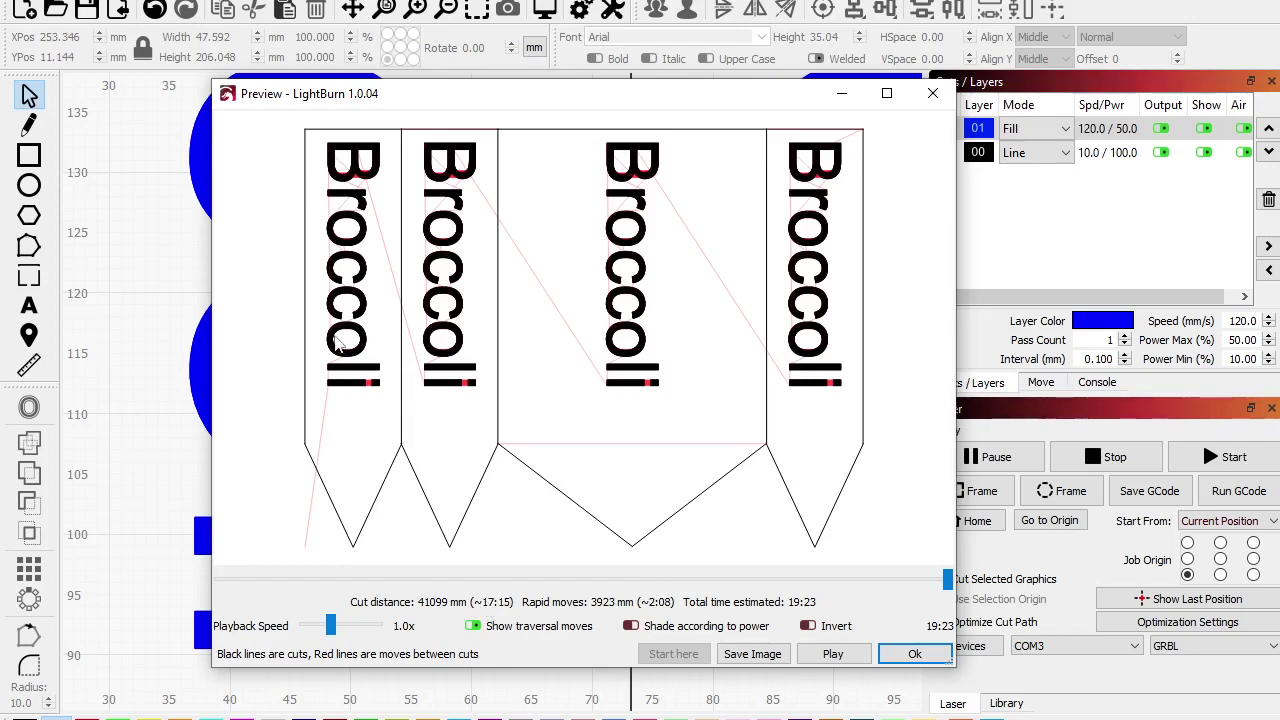
{"action": "scroll", "coordinate": [333, 343], "scroll_direction": "up", "scroll_amount": 5}
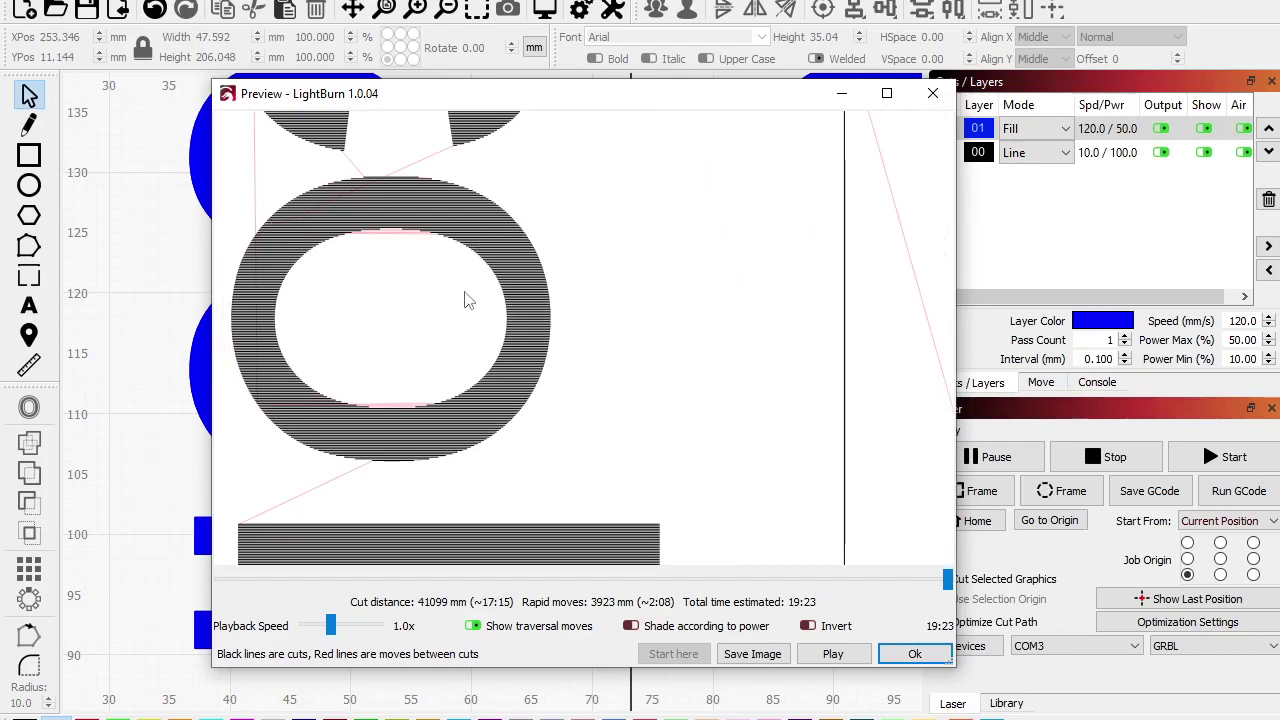
{"action": "scroll", "coordinate": [478, 390], "scroll_direction": "down", "scroll_amount": 5}
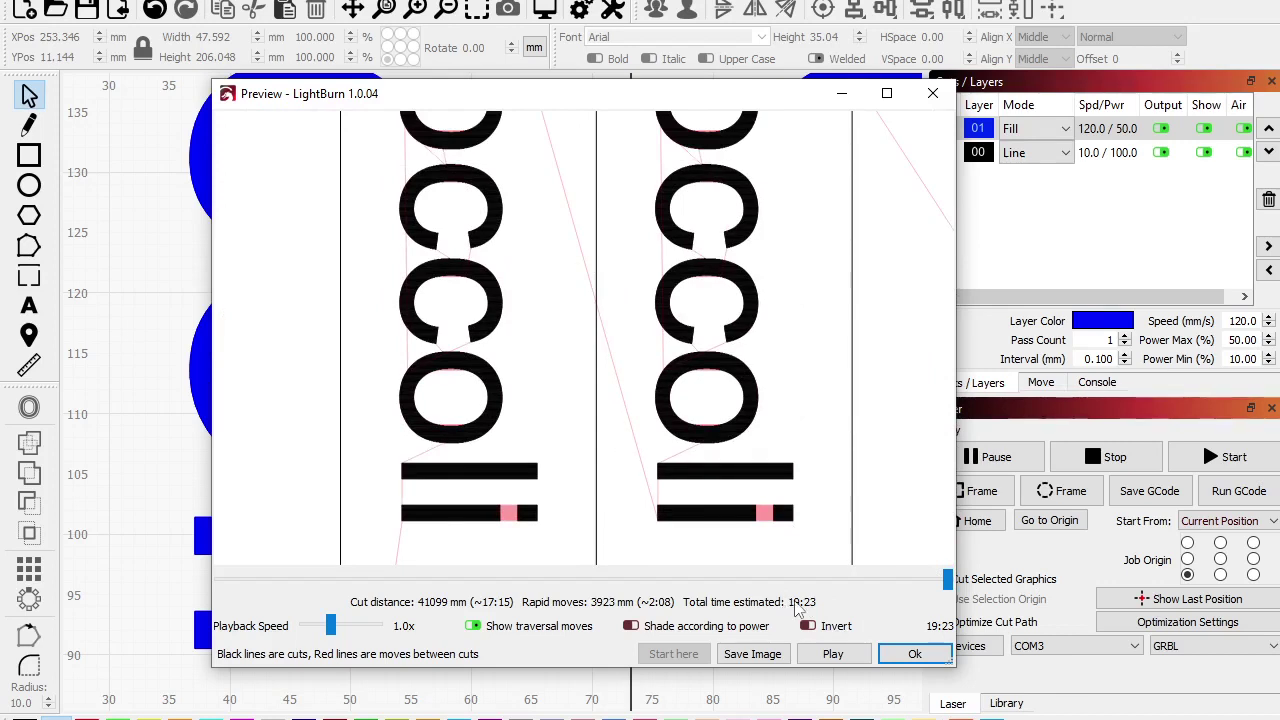
{"action": "scroll", "coordinate": [787, 550], "scroll_direction": "down", "scroll_amount": 1}
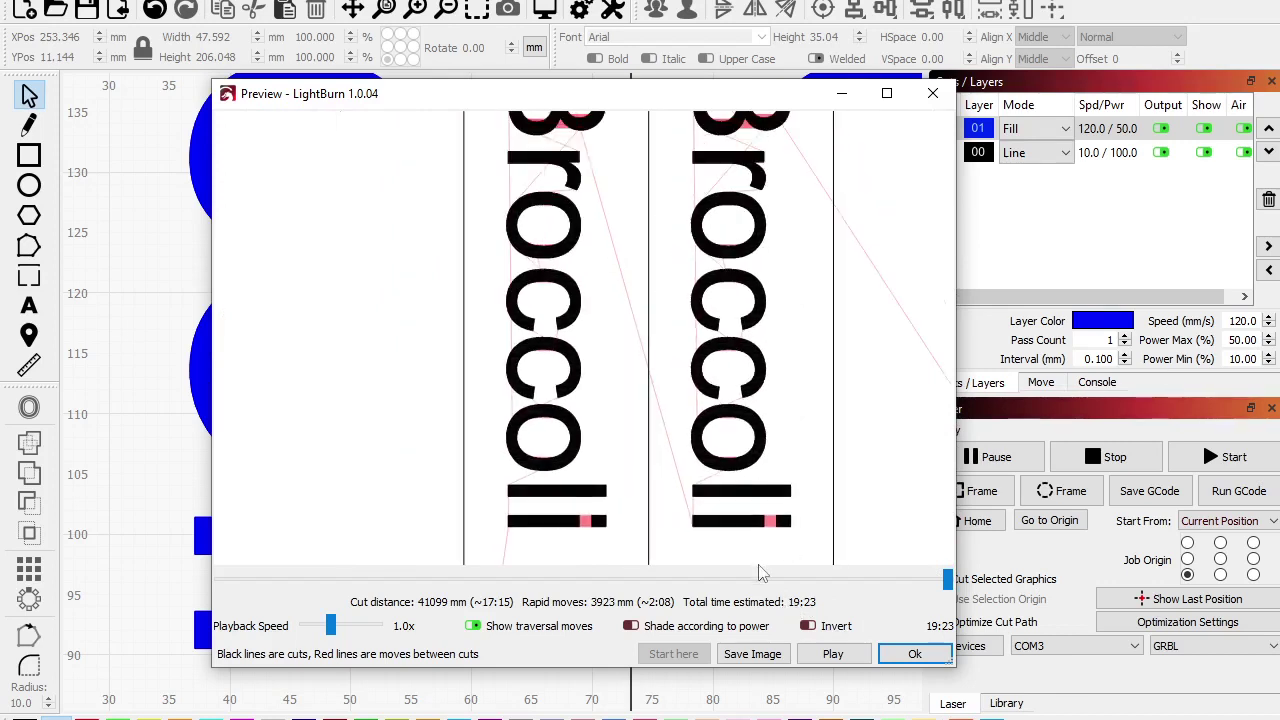
{"action": "scroll", "coordinate": [787, 568], "scroll_direction": "down", "scroll_amount": 1}
{"action": "scroll", "coordinate": [645, 468], "scroll_direction": "up", "scroll_amount": 3}
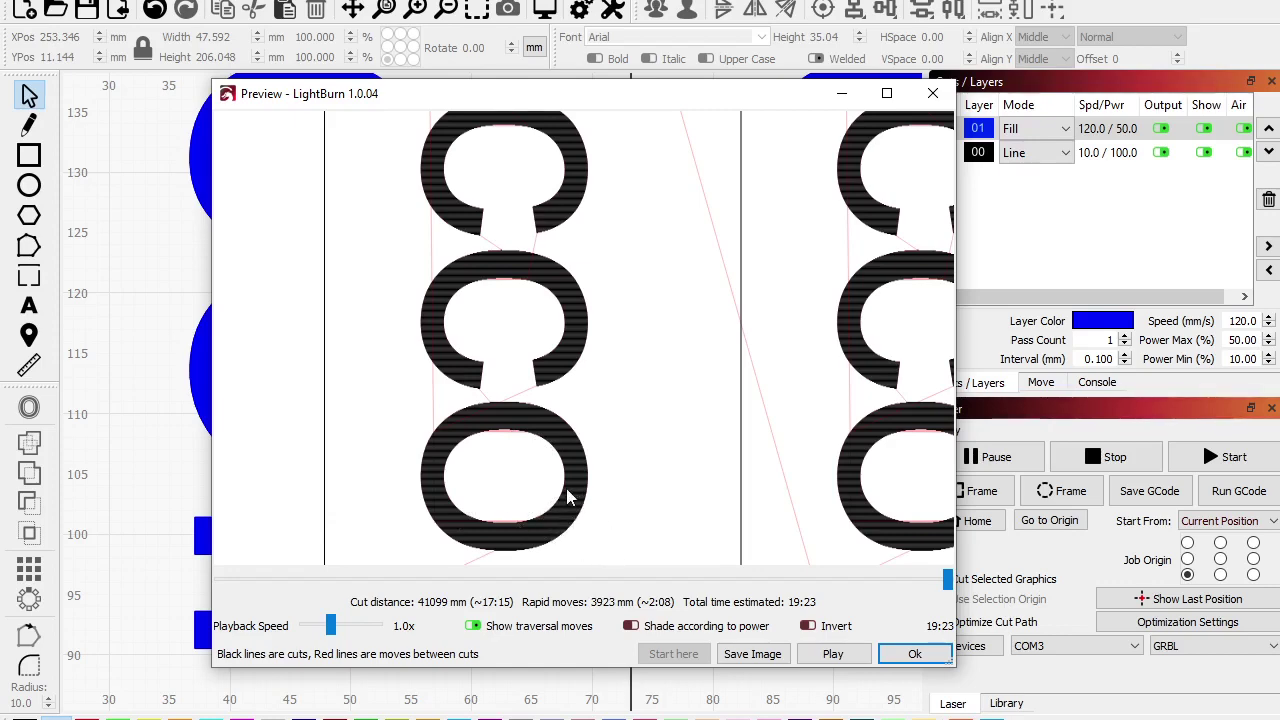
{"action": "scroll", "coordinate": [567, 497], "scroll_direction": "down", "scroll_amount": 5}
{"action": "scroll", "coordinate": [565, 490], "scroll_direction": "up", "scroll_amount": 2}
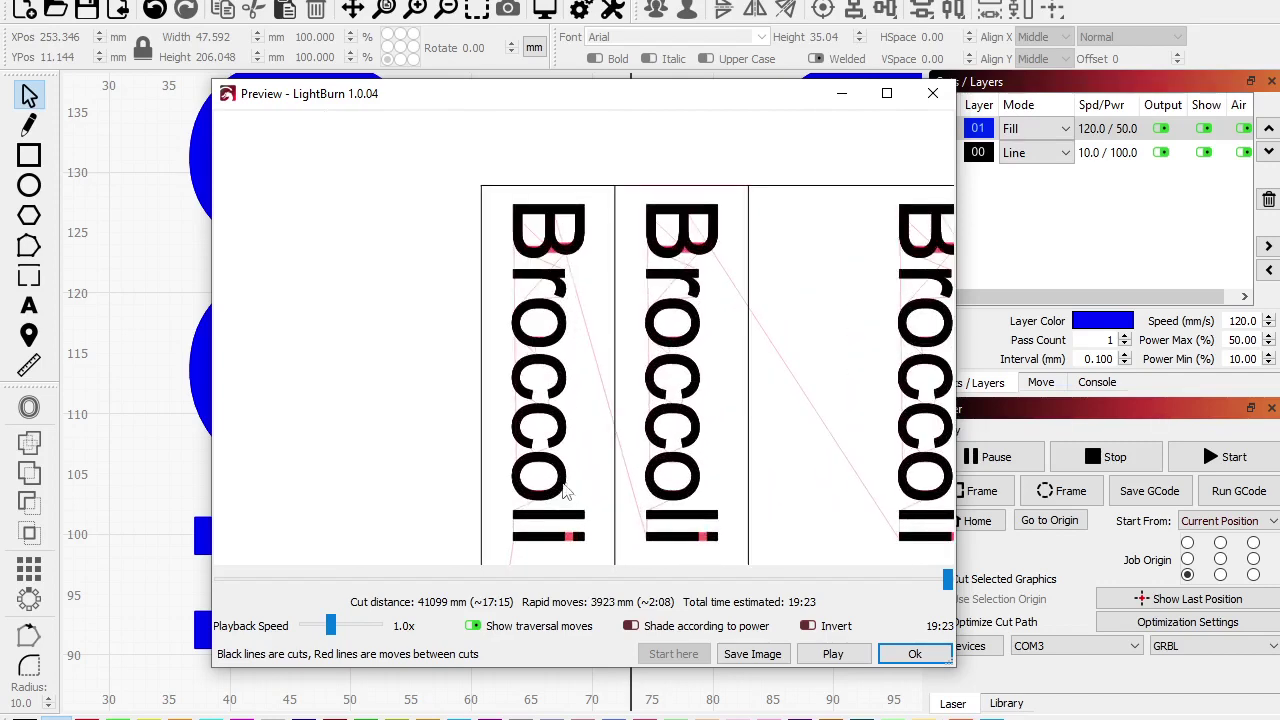
{"action": "scroll", "coordinate": [500, 450], "scroll_direction": "up", "scroll_amount": 1}
{"action": "scroll", "coordinate": [567, 512], "scroll_direction": "down", "scroll_amount": 1}
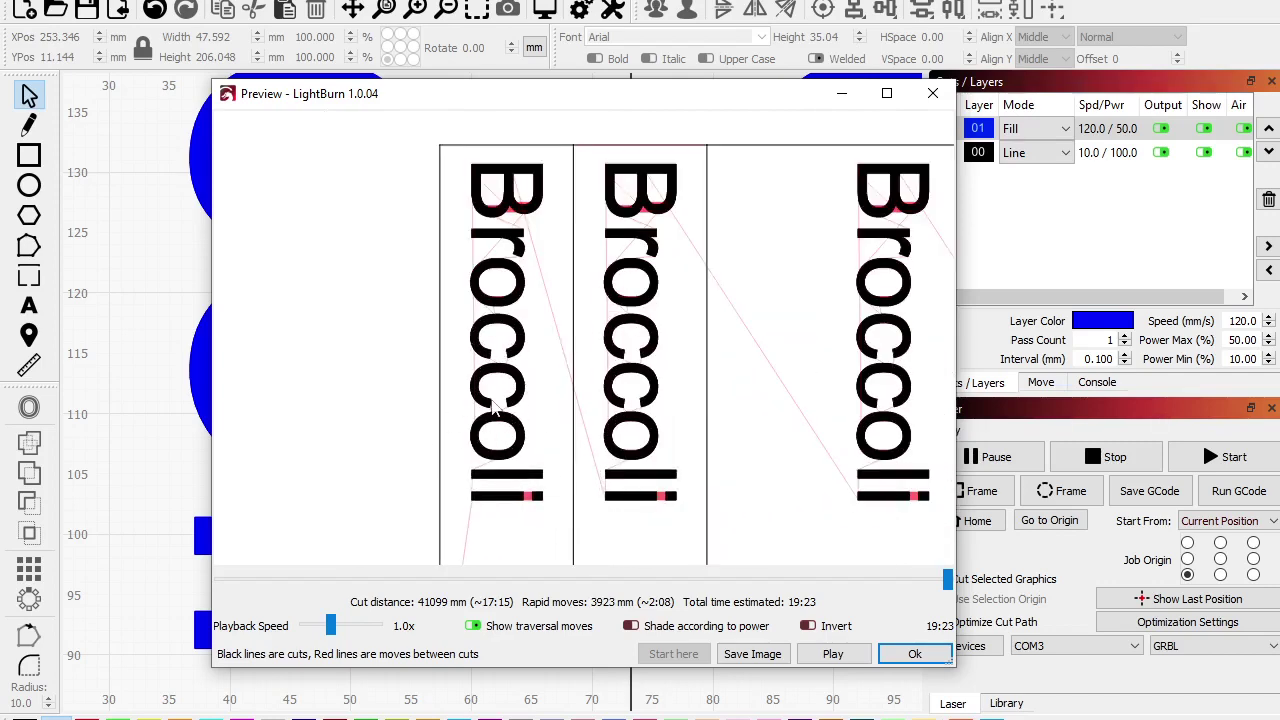
{"action": "scroll", "coordinate": [492, 465], "scroll_direction": "down", "scroll_amount": 1}
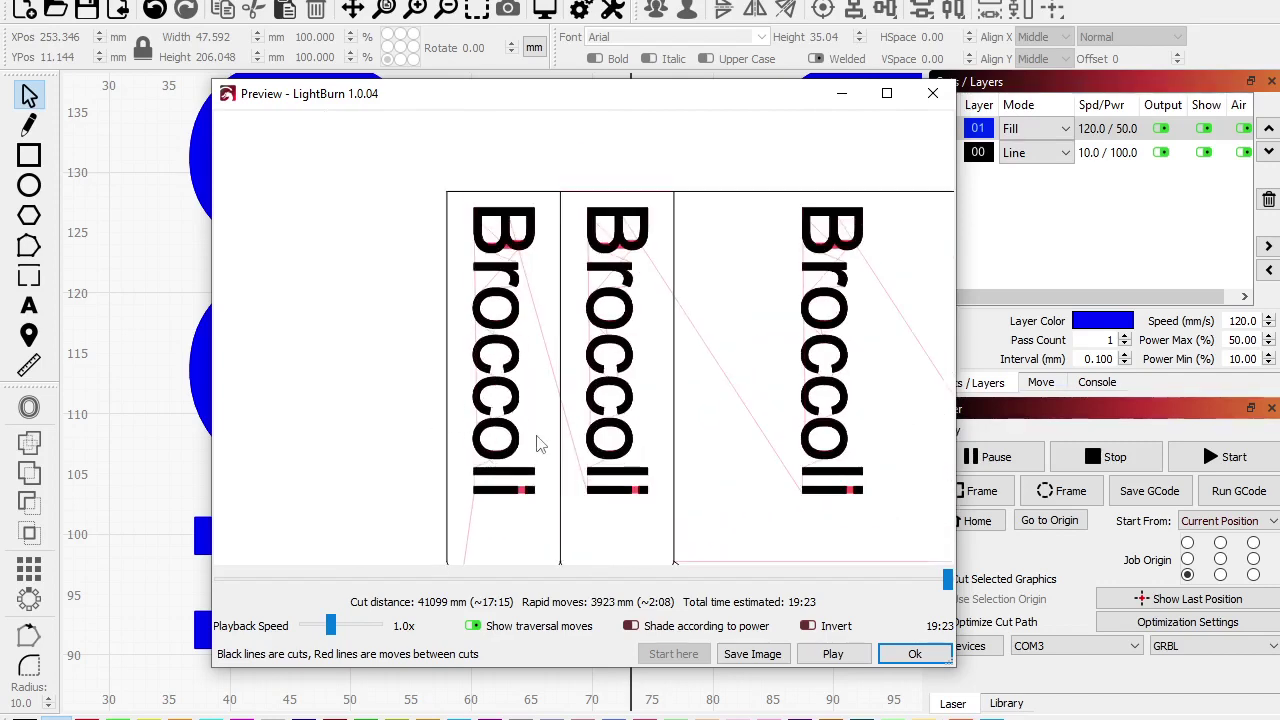
{"action": "scroll", "coordinate": [542, 444], "scroll_direction": "down", "scroll_amount": 1}
{"action": "scroll", "coordinate": [476, 438], "scroll_direction": "down", "scroll_amount": 1}
{"action": "scroll", "coordinate": [790, 540], "scroll_direction": "up", "scroll_amount": 1}
{"action": "scroll", "coordinate": [666, 491], "scroll_direction": "down", "scroll_amount": 1}
{"action": "scroll", "coordinate": [600, 530], "scroll_direction": "down", "scroll_amount": 2}
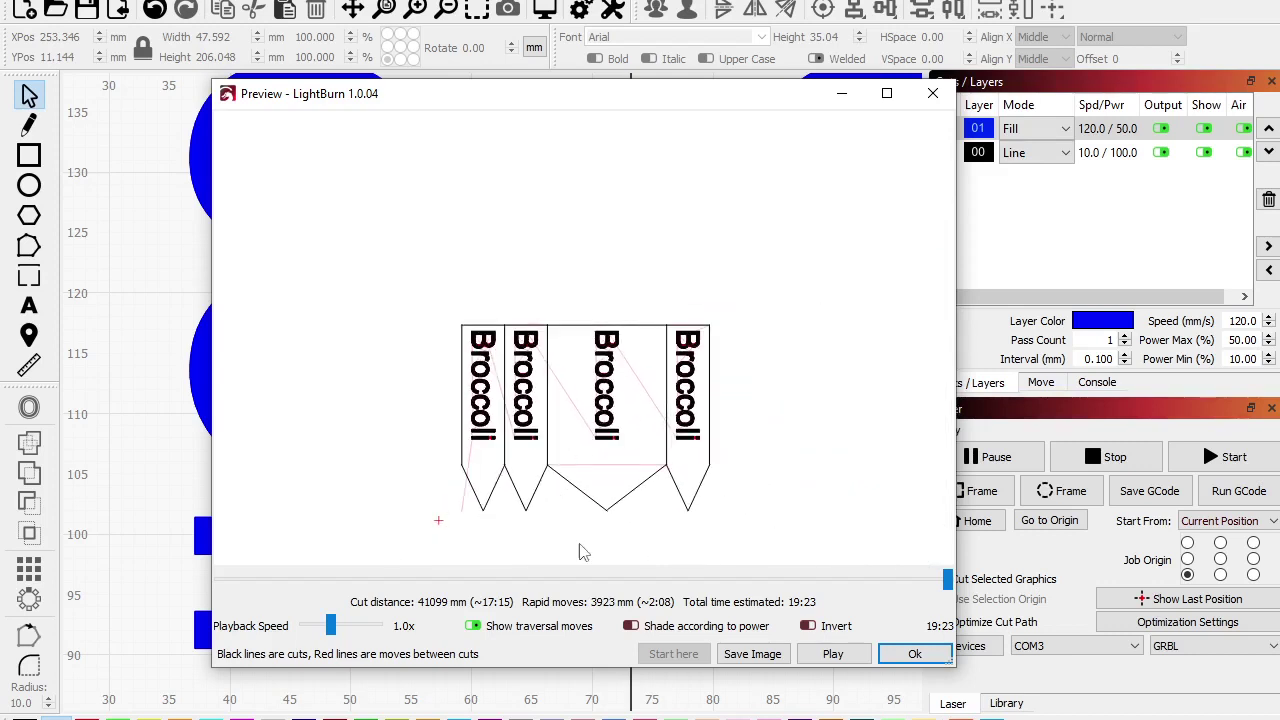
{"action": "scroll", "coordinate": [580, 546], "scroll_direction": "up", "scroll_amount": 2}
{"action": "scroll", "coordinate": [560, 496], "scroll_direction": "up", "scroll_amount": 1}
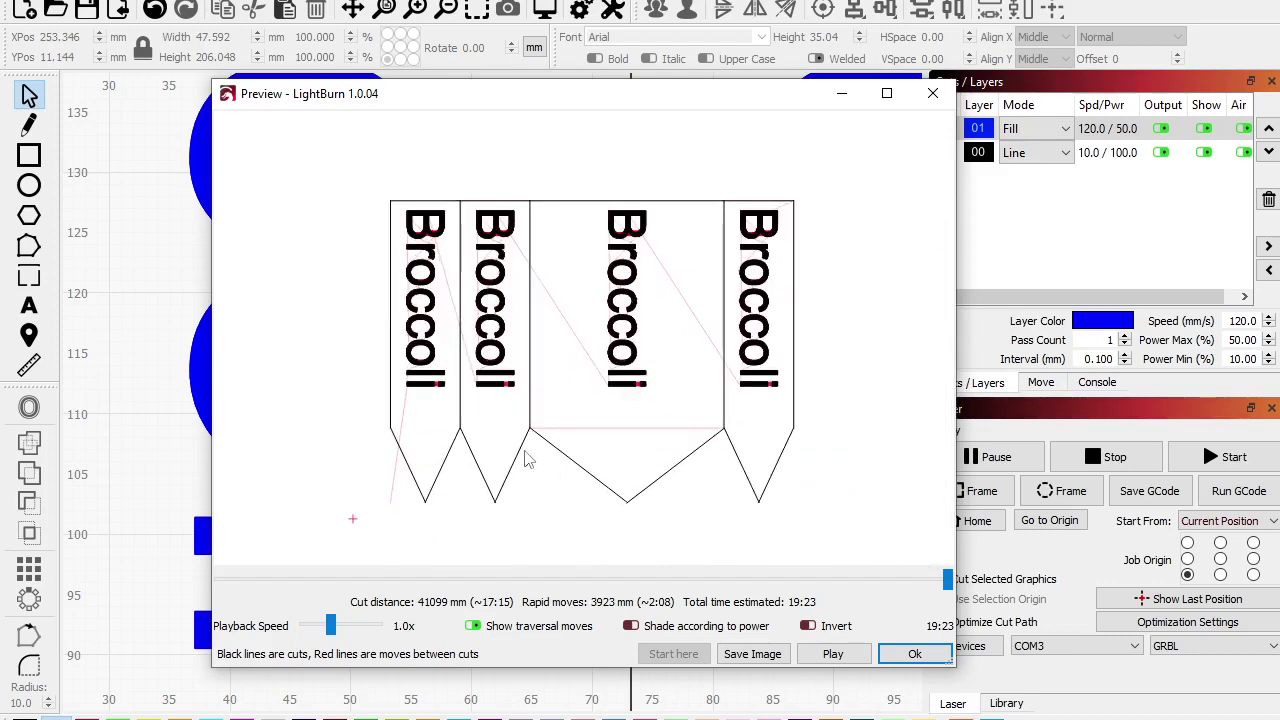
{"action": "left_click", "coordinate": [901, 656]}
Step: Delete all four joined garden stakes together with their Broccoli lettering from the work area
{"action": "scroll", "coordinate": [463, 486], "scroll_direction": "down", "scroll_amount": 6}
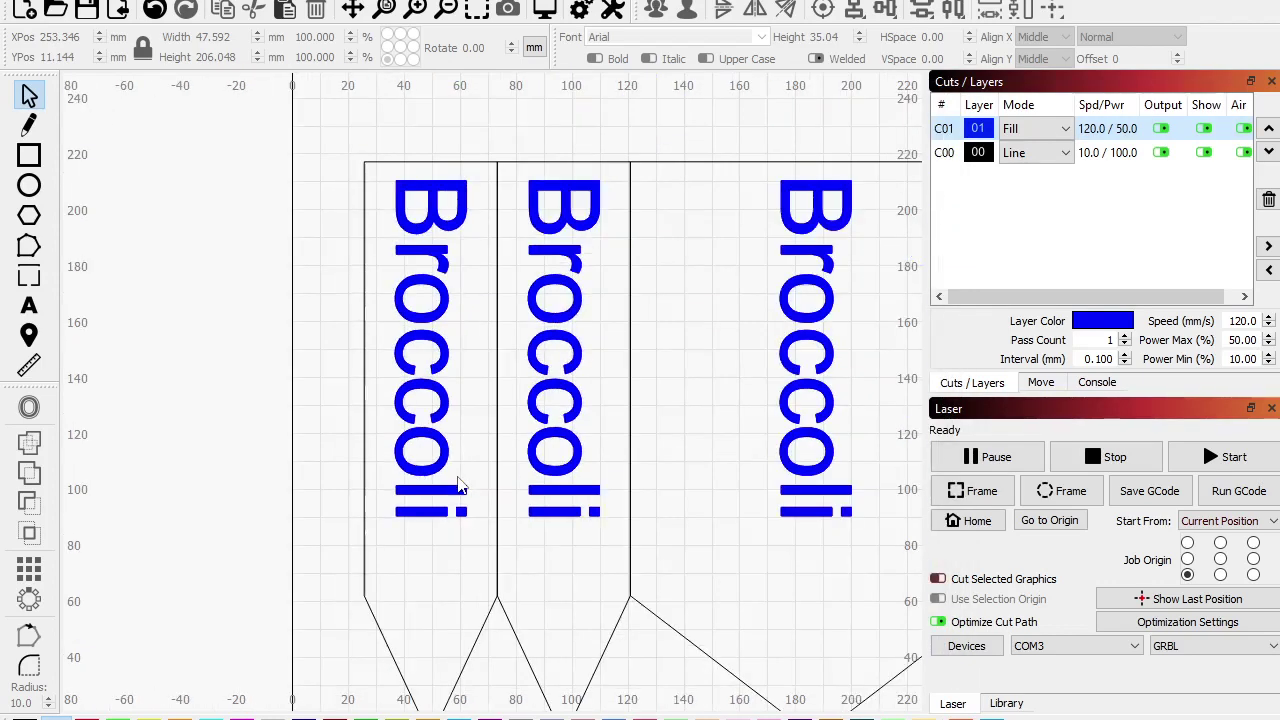
{"action": "left_click_drag", "start_coordinate": [740, 550], "coordinate": [871, 634]}
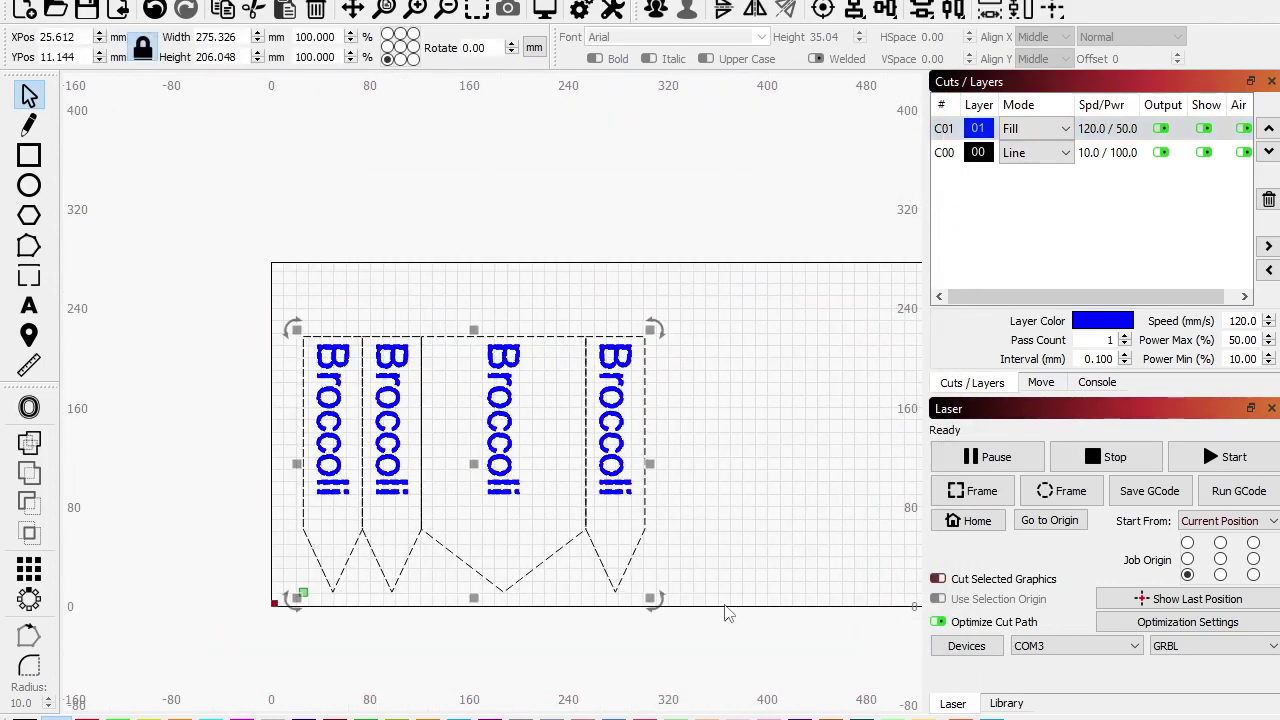
{"action": "key", "text": "Delete"}
Step: Add the text "Broccoli" on the fill layer, enlarge it to about 279 mm wide and place it low in the work area
{"action": "left_click", "coordinate": [29, 306]}
{"action": "left_click", "coordinate": [310, 385]}
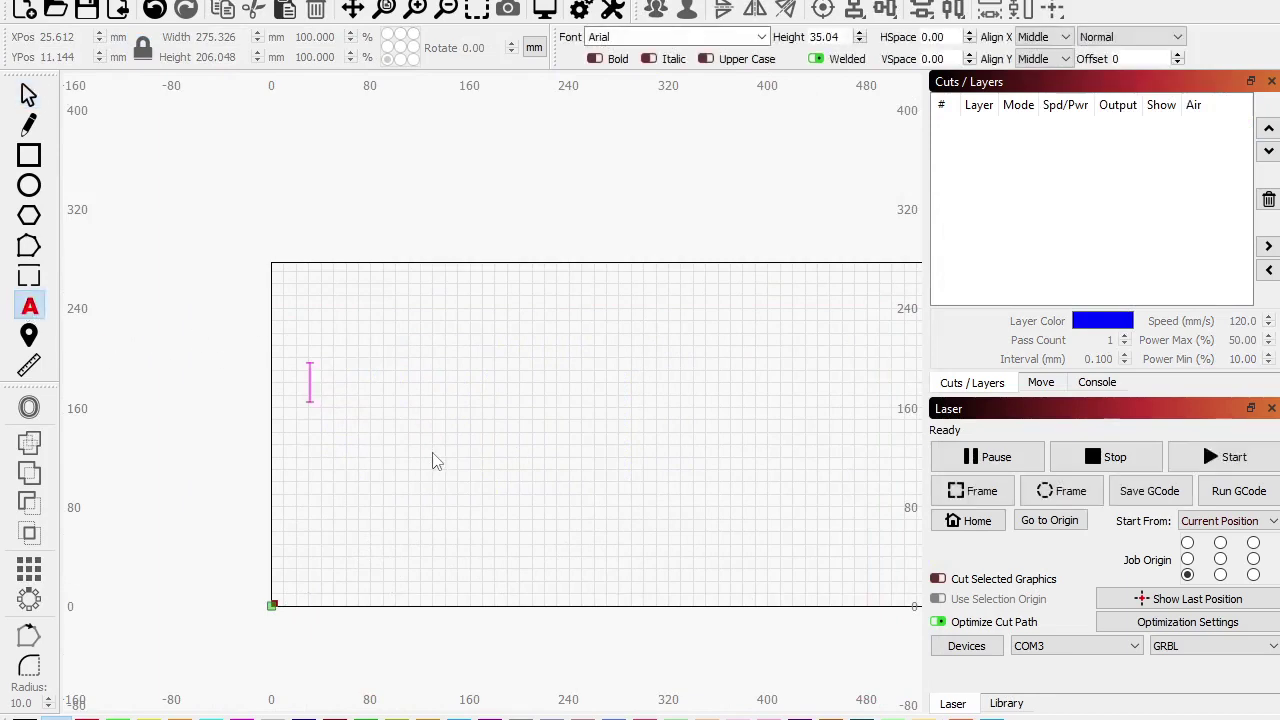
{"action": "type", "text": "Broccol"}
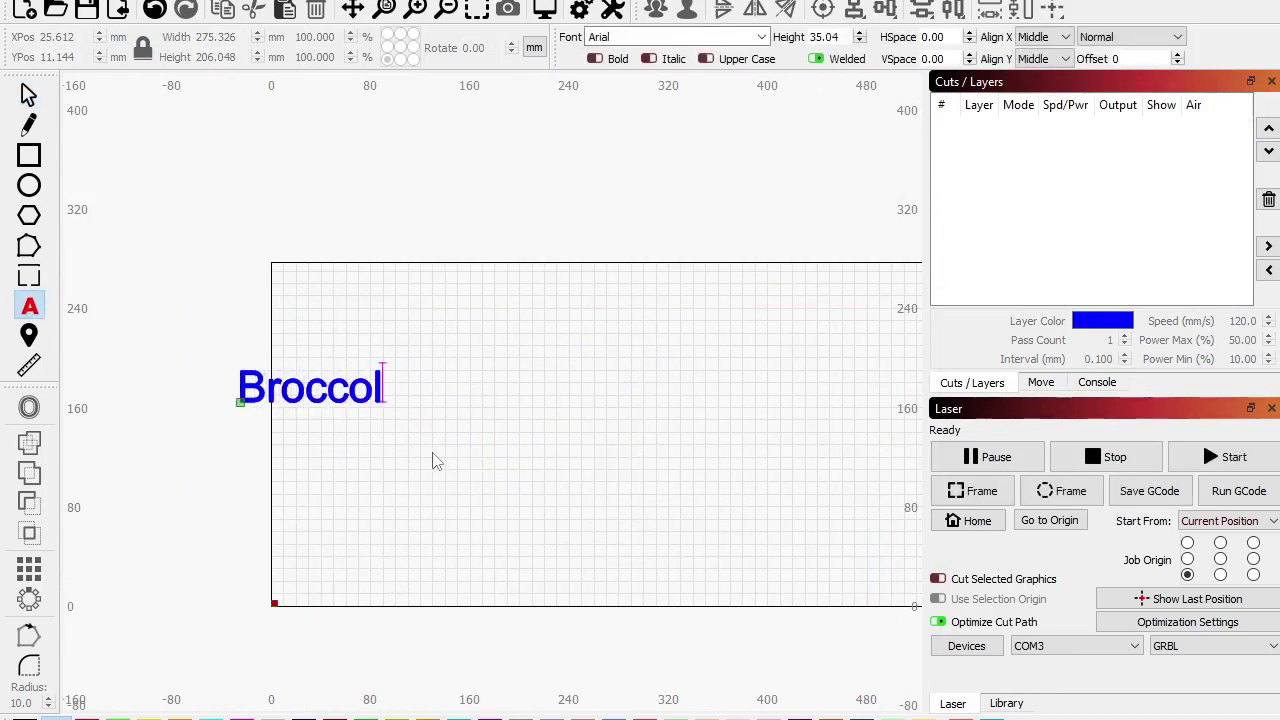
{"action": "type", "text": "i"}
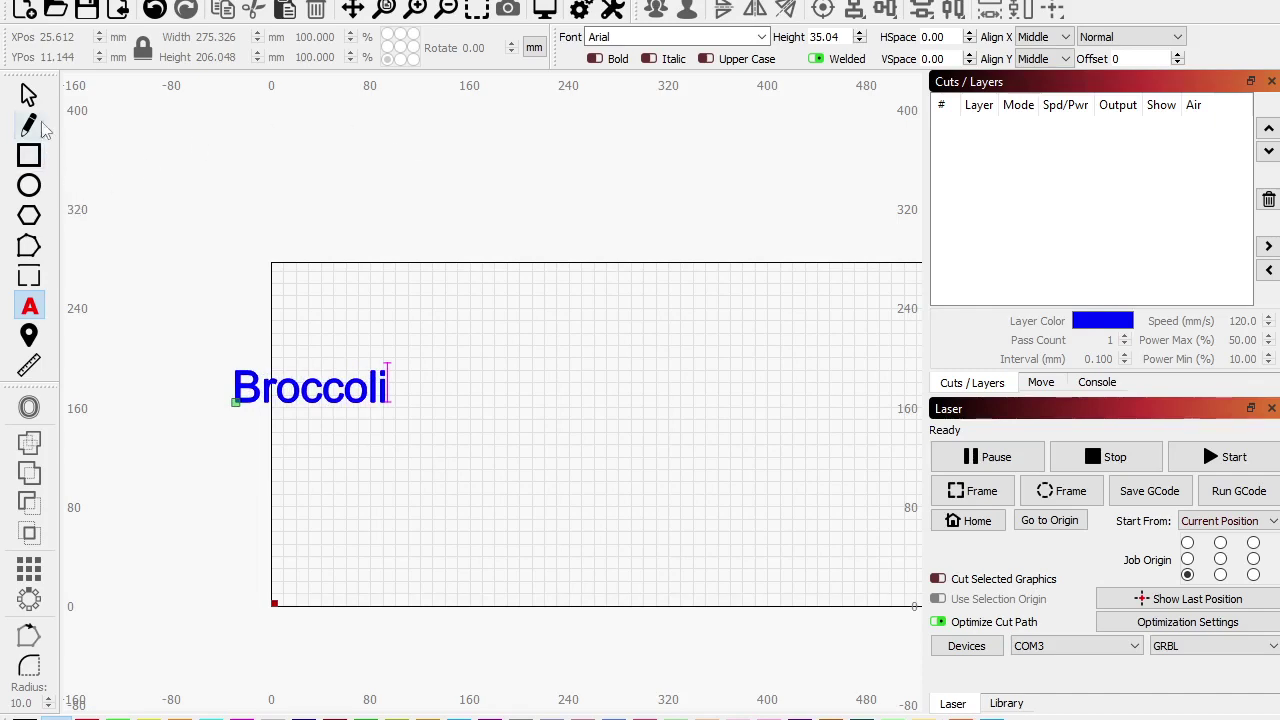
{"action": "left_click", "coordinate": [29, 93]}
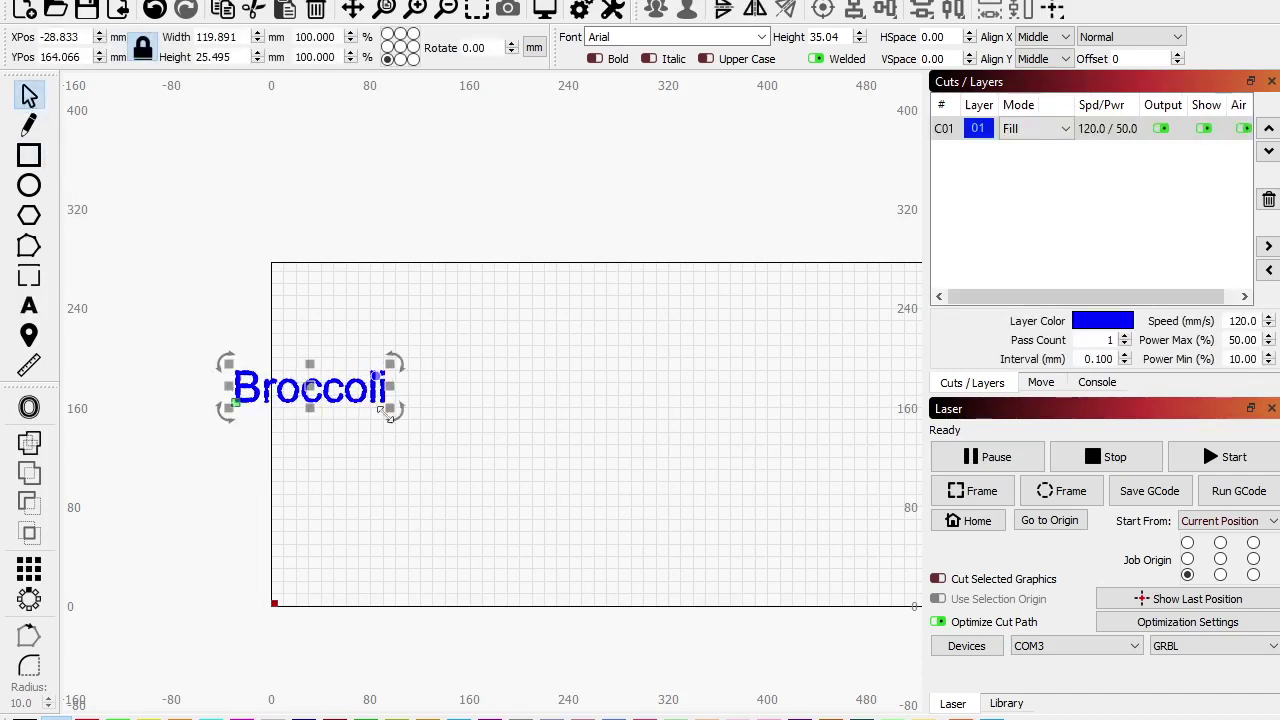
{"action": "left_click_drag", "start_coordinate": [377, 409], "coordinate": [578, 450]}
{"action": "left_click_drag", "start_coordinate": [408, 410], "coordinate": [520, 511]}
{"action": "left_click", "coordinate": [505, 417]}
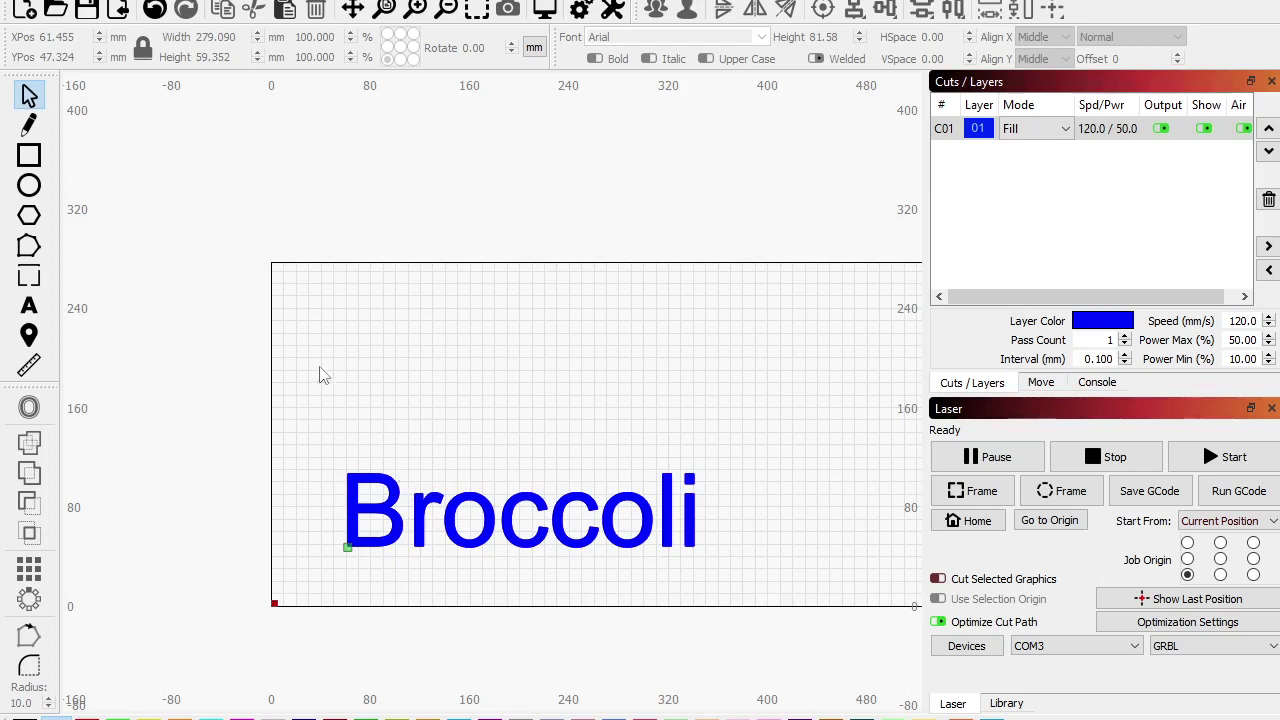
Step: Add the text "Hello Friend" above the Broccoli text and scale it down to about 245 mm wide
{"action": "left_click", "coordinate": [29, 306]}
{"action": "left_click", "coordinate": [331, 388]}
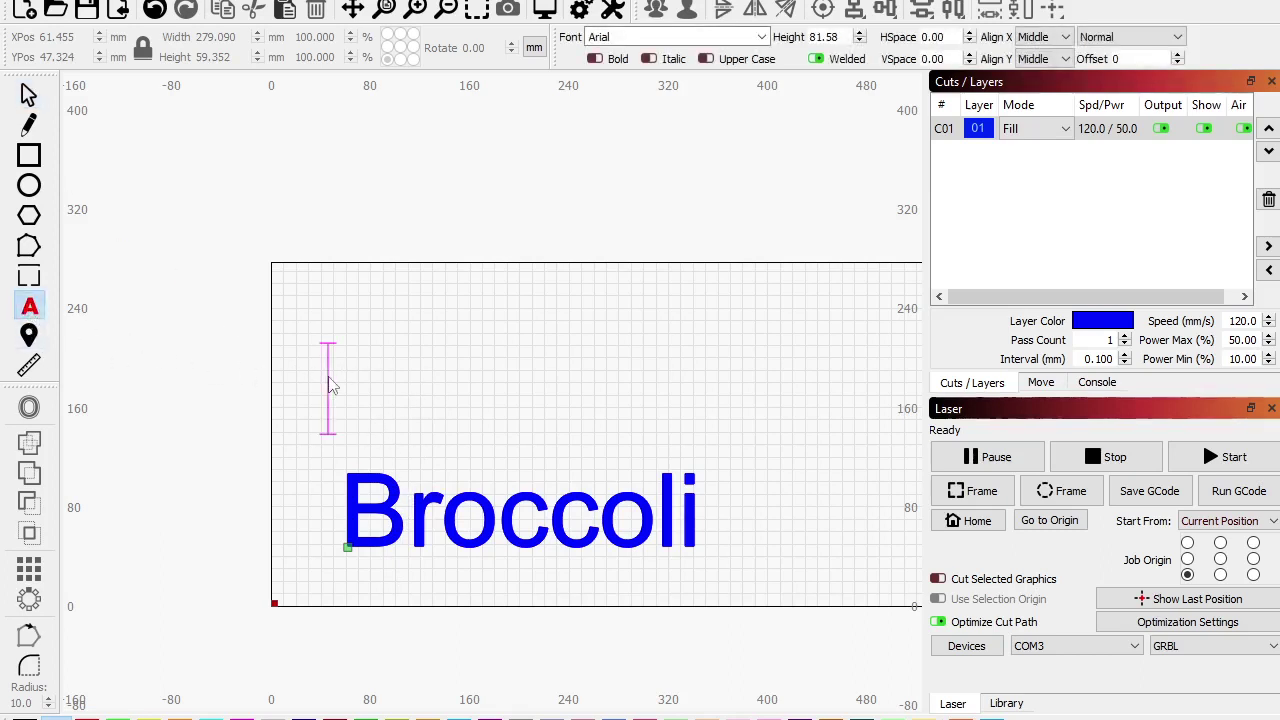
{"action": "type", "text": "Hello"}
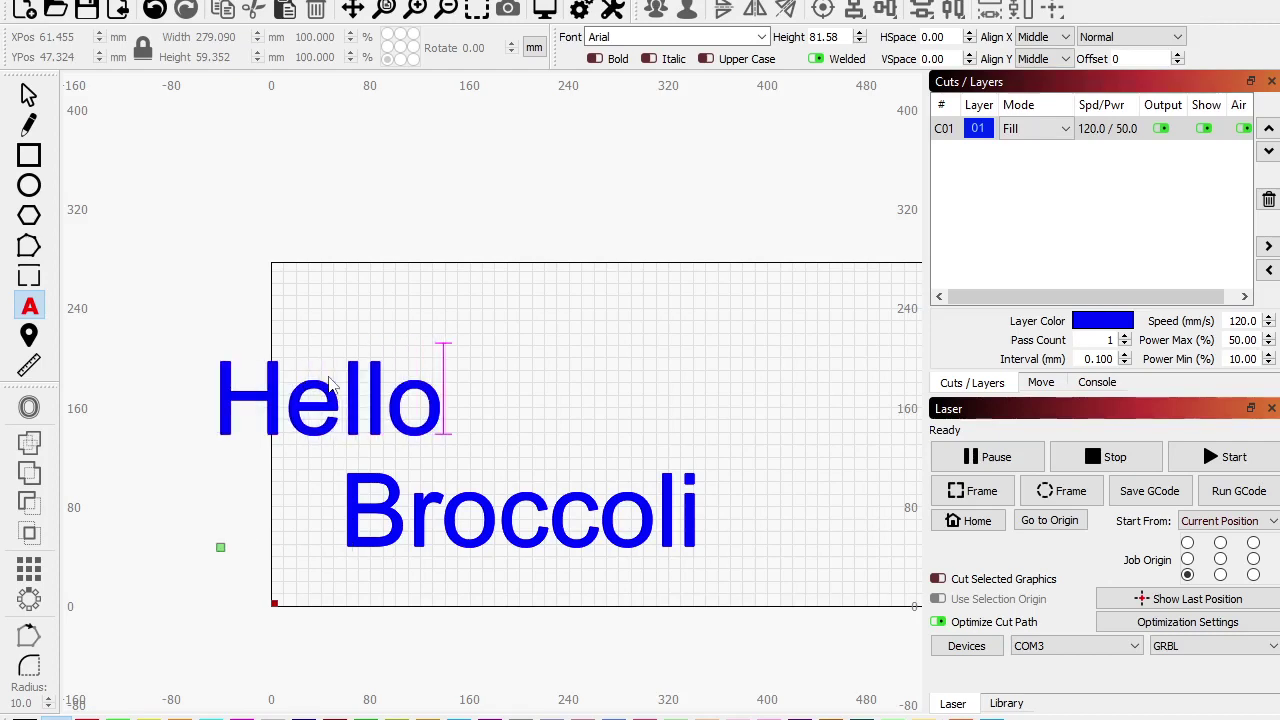
{"action": "type", "text": " Friend"}
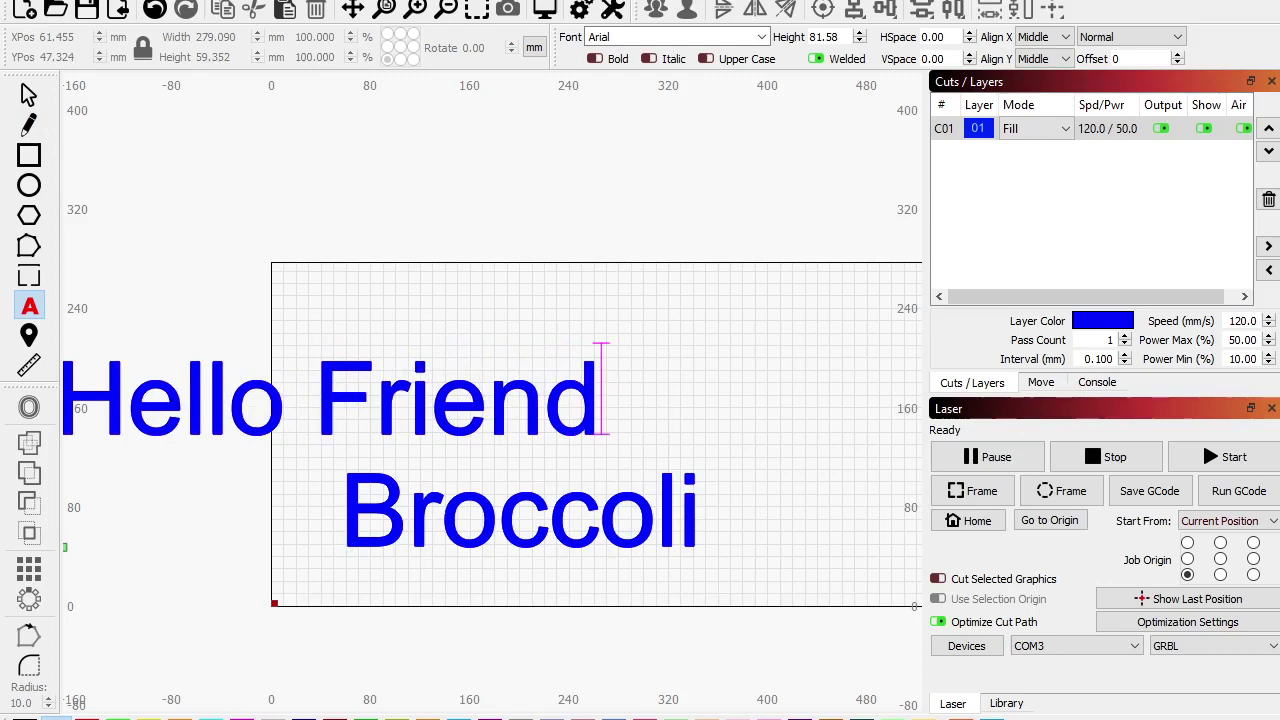
{"action": "left_click", "coordinate": [28, 94]}
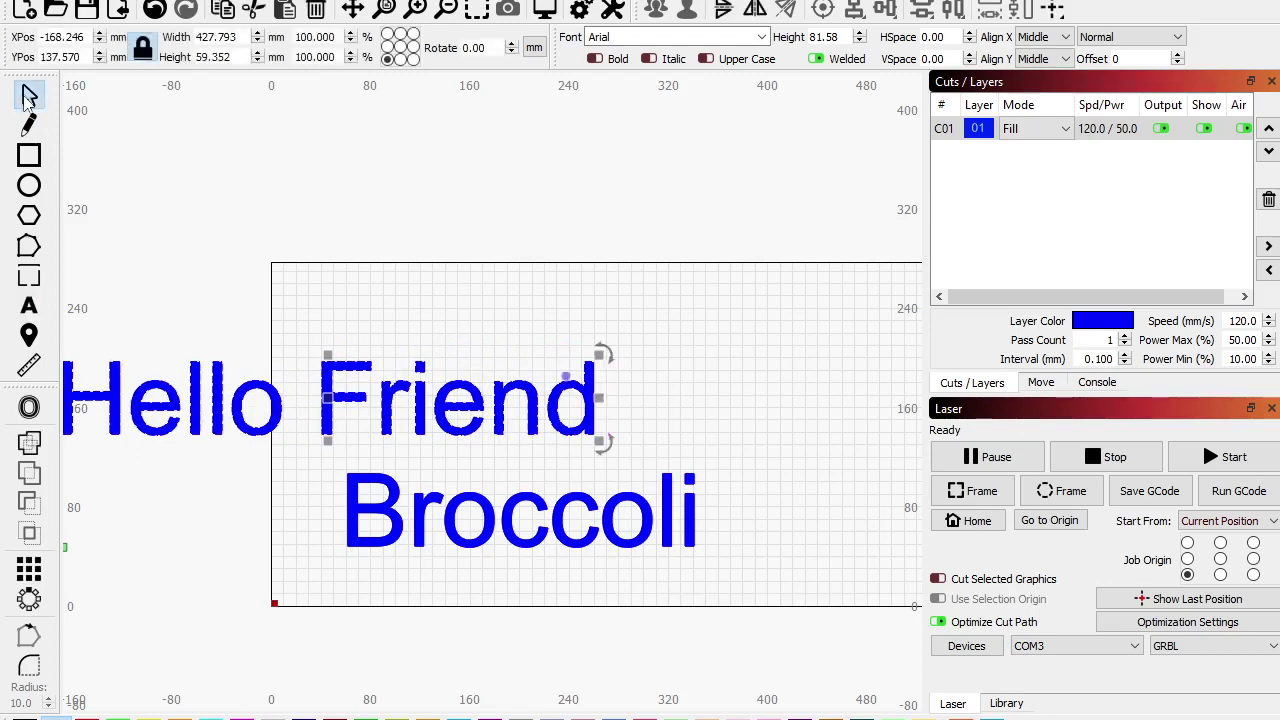
{"action": "left_click_drag", "start_coordinate": [600, 441], "coordinate": [535, 400]}
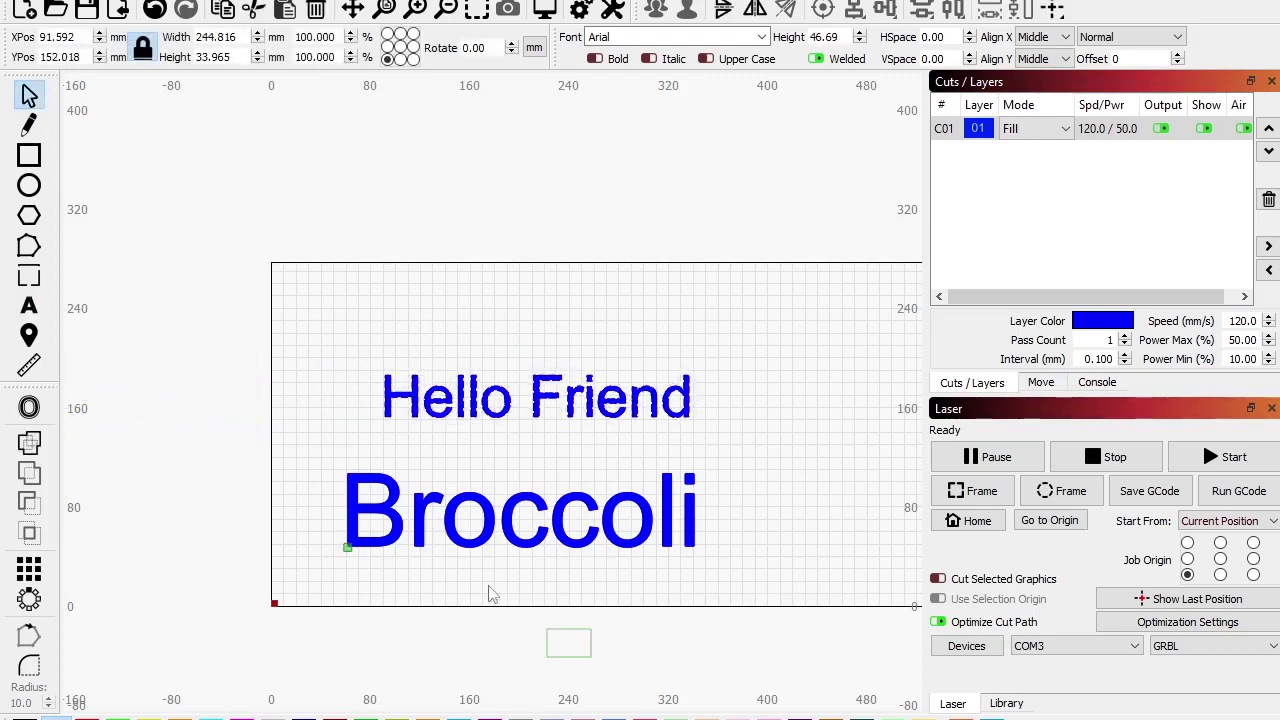
Step: Delete the Broccoli text and move the Hello Friend text to about X 41, Y 33 mm, near the work area's origin
{"action": "left_click", "coordinate": [372, 467]}
{"action": "key", "text": "Delete"}
{"action": "left_click_drag", "start_coordinate": [383, 409], "coordinate": [321, 557]}
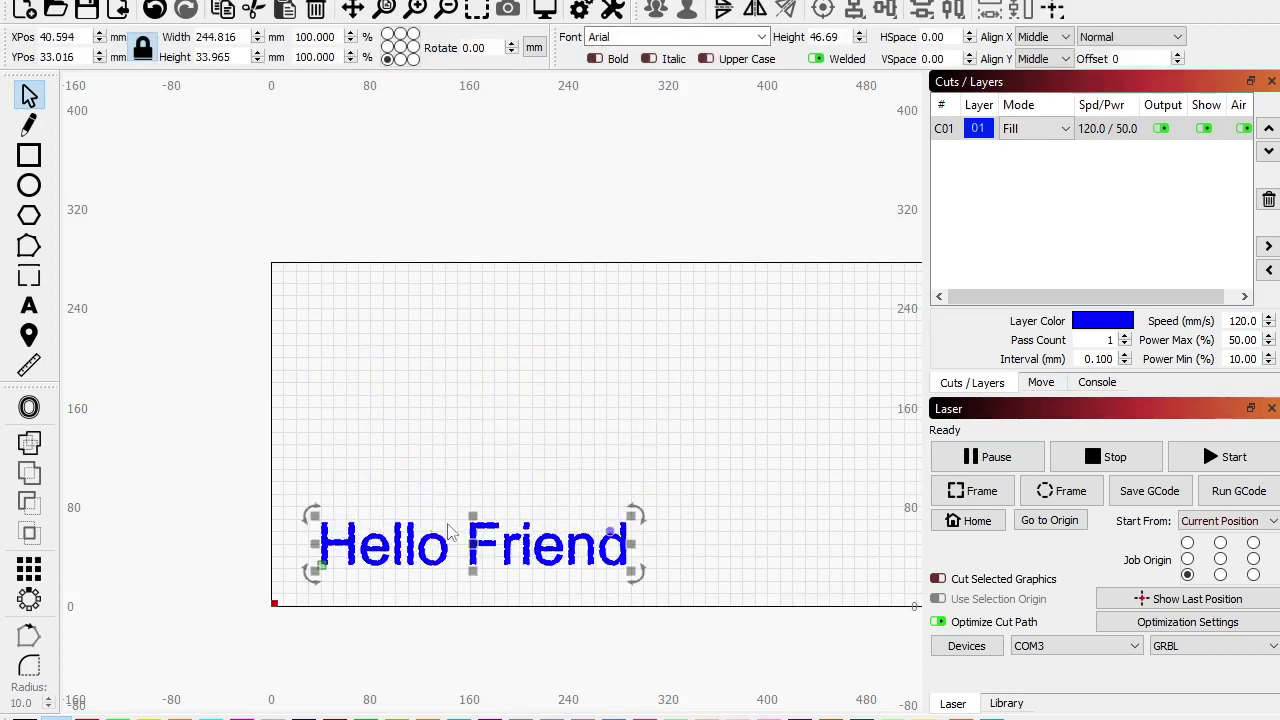
Step: Turn off Flood Fill for layer C01 and set it to Fill all shapes at once
{"action": "double_click", "coordinate": [1100, 128]}
{"action": "left_click", "coordinate": [545, 176]}
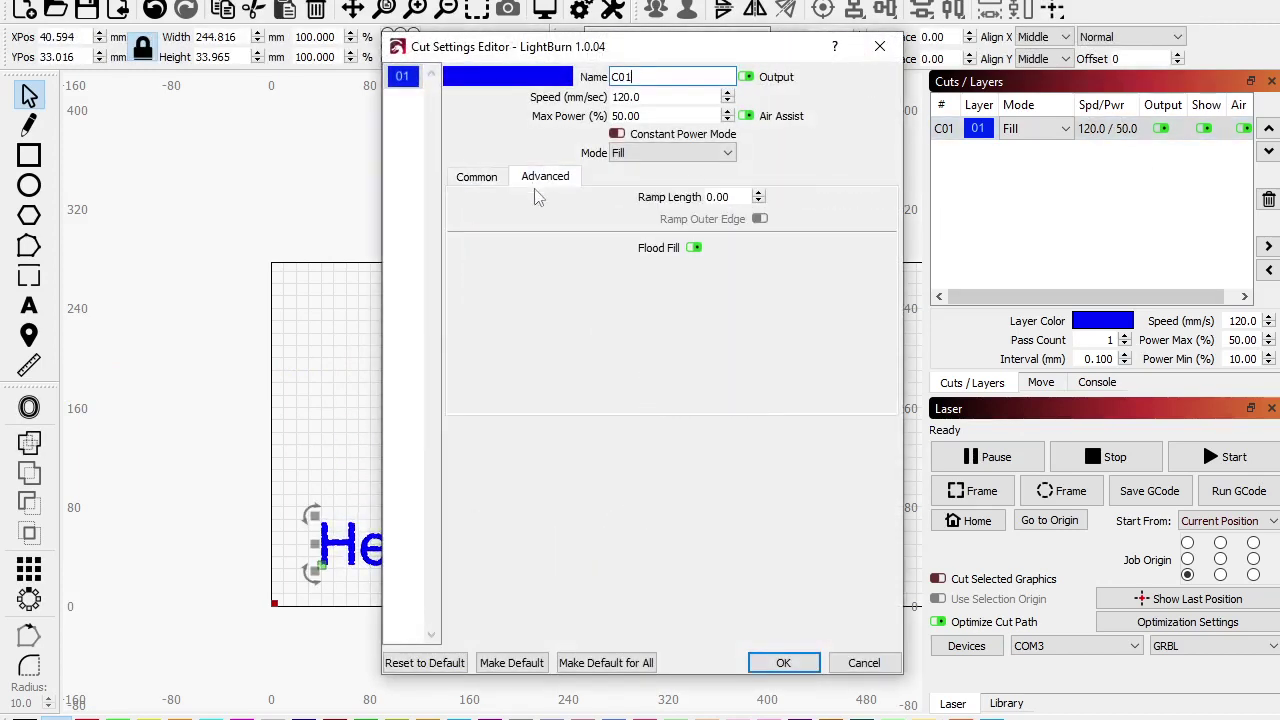
{"action": "left_click", "coordinate": [695, 246]}
{"action": "left_click", "coordinate": [485, 182]}
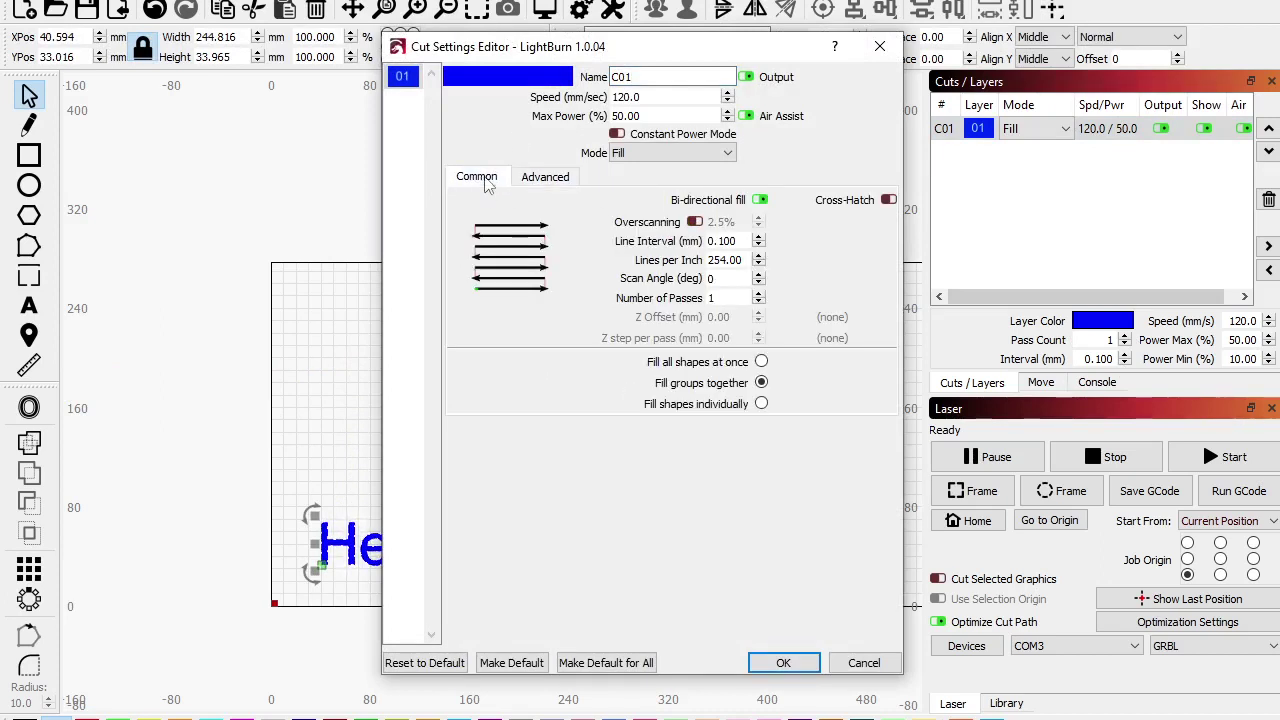
{"action": "left_click", "coordinate": [761, 361]}
{"action": "left_click", "coordinate": [770, 664]}
Step: Draw a 293 by 67 mm rectangle around the Hello Friend text and assign it to line layer 00
{"action": "scroll", "coordinate": [443, 605], "scroll_direction": "up", "scroll_amount": 1}
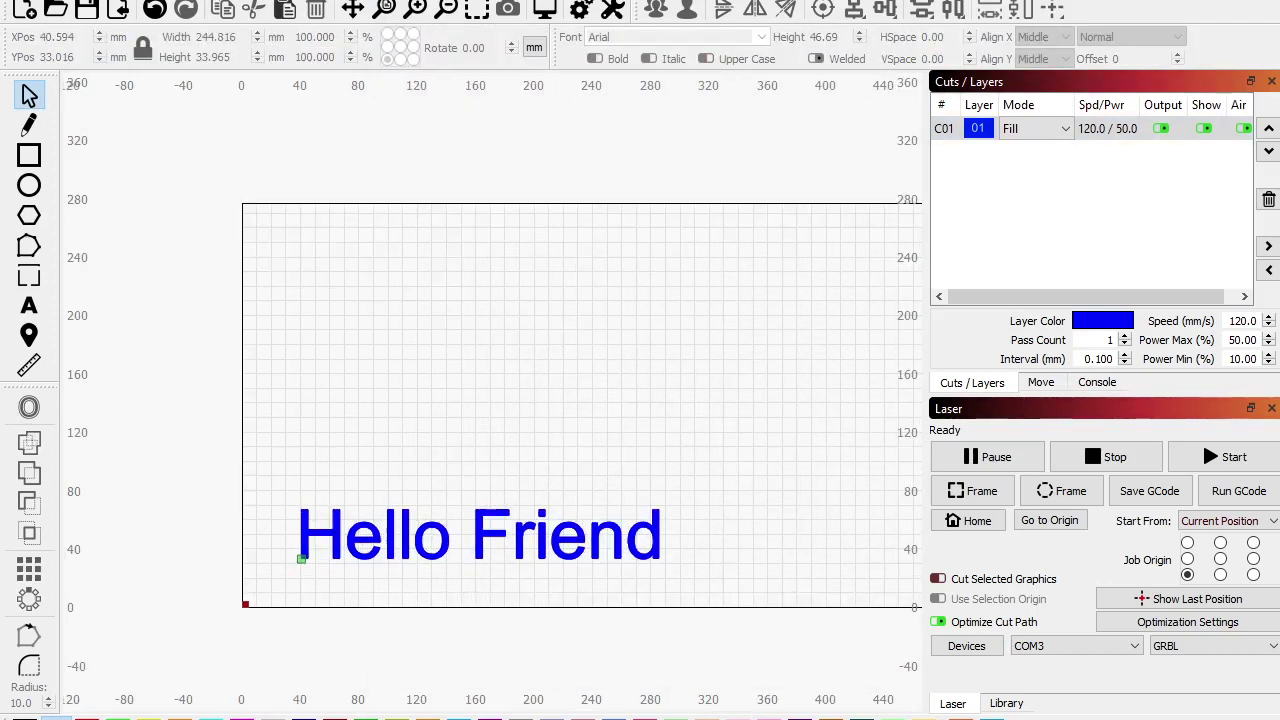
{"action": "left_click", "coordinate": [29, 155]}
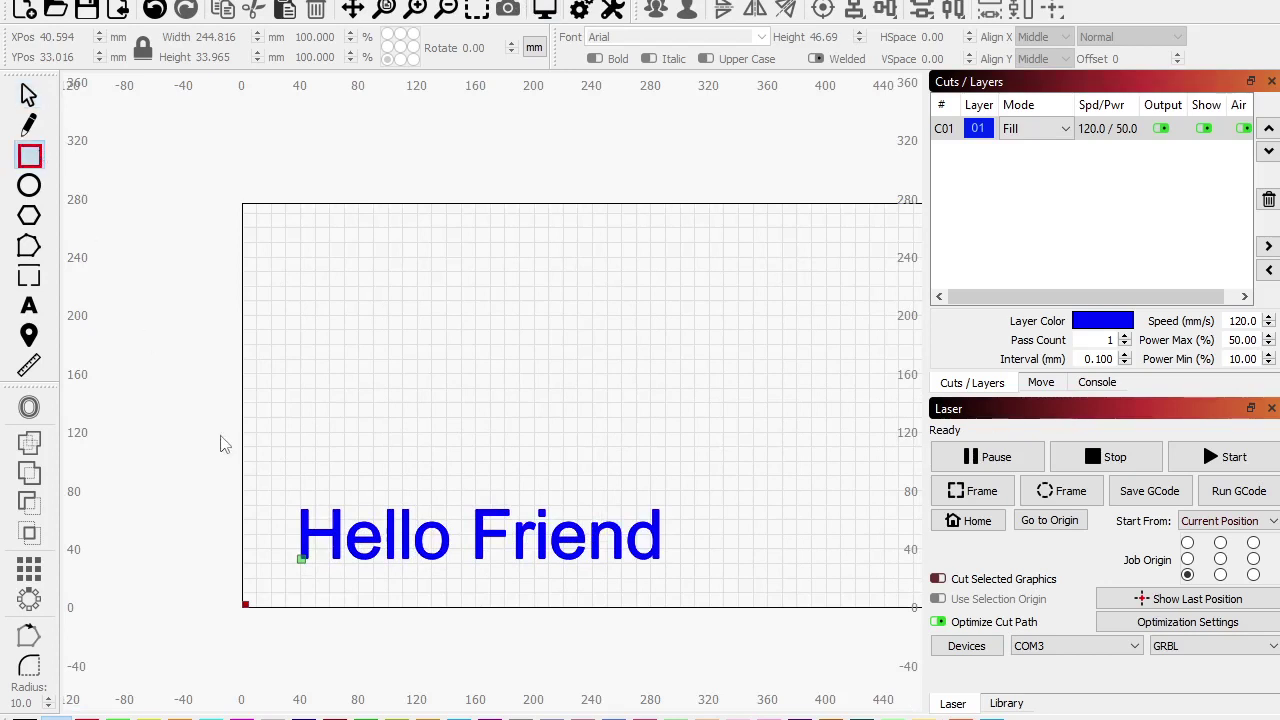
{"action": "left_click_drag", "start_coordinate": [266, 489], "coordinate": [693, 586]}
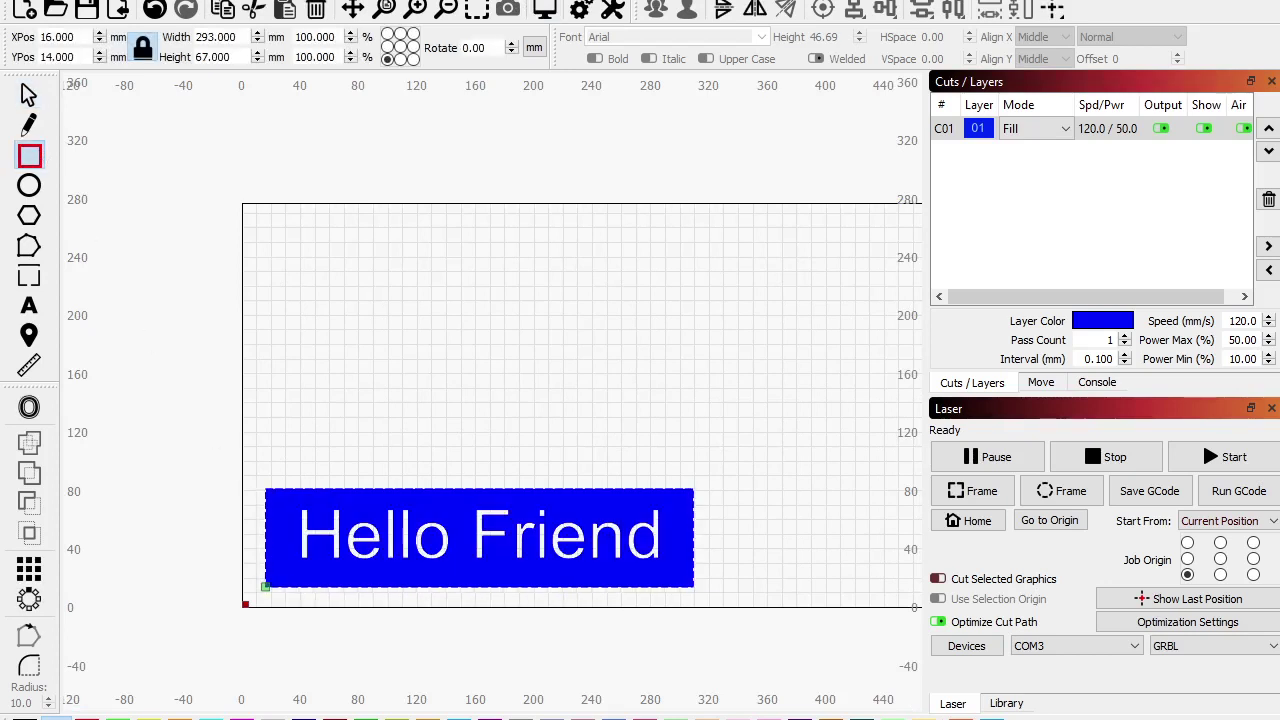
{"action": "left_click", "coordinate": [29, 94]}
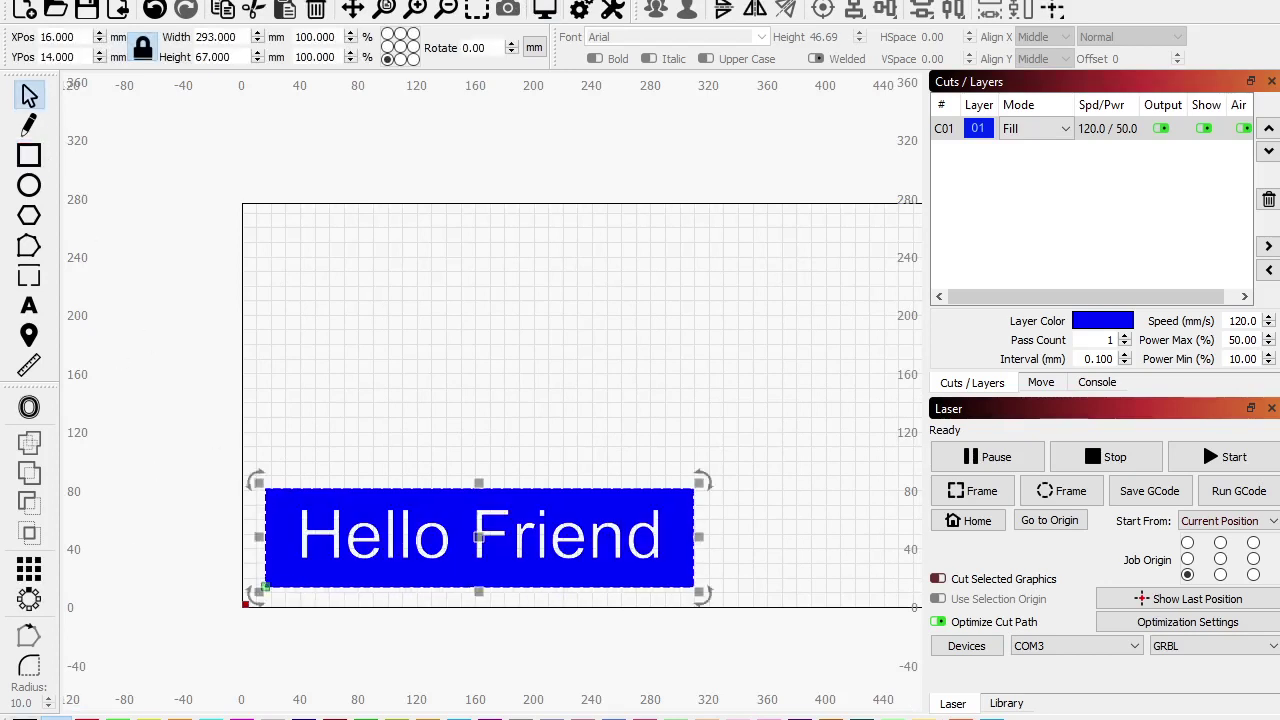
{"action": "left_click", "coordinate": [26, 718]}
{"action": "left_click", "coordinate": [430, 402]}
{"action": "scroll", "coordinate": [577, 514], "scroll_direction": "up", "scroll_amount": 1}
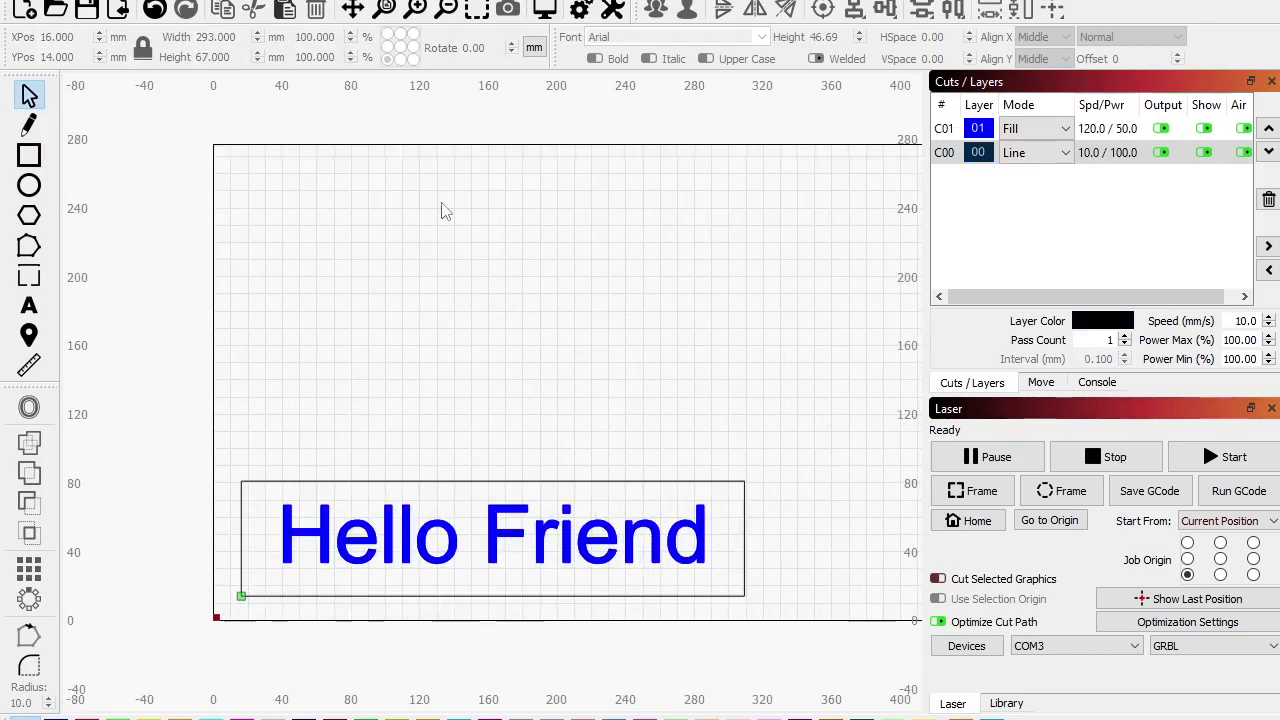
Step: Preview the job with all shapes filled at once and examine the lettering's travel moves and estimated time
{"action": "left_click", "coordinate": [544, 10]}
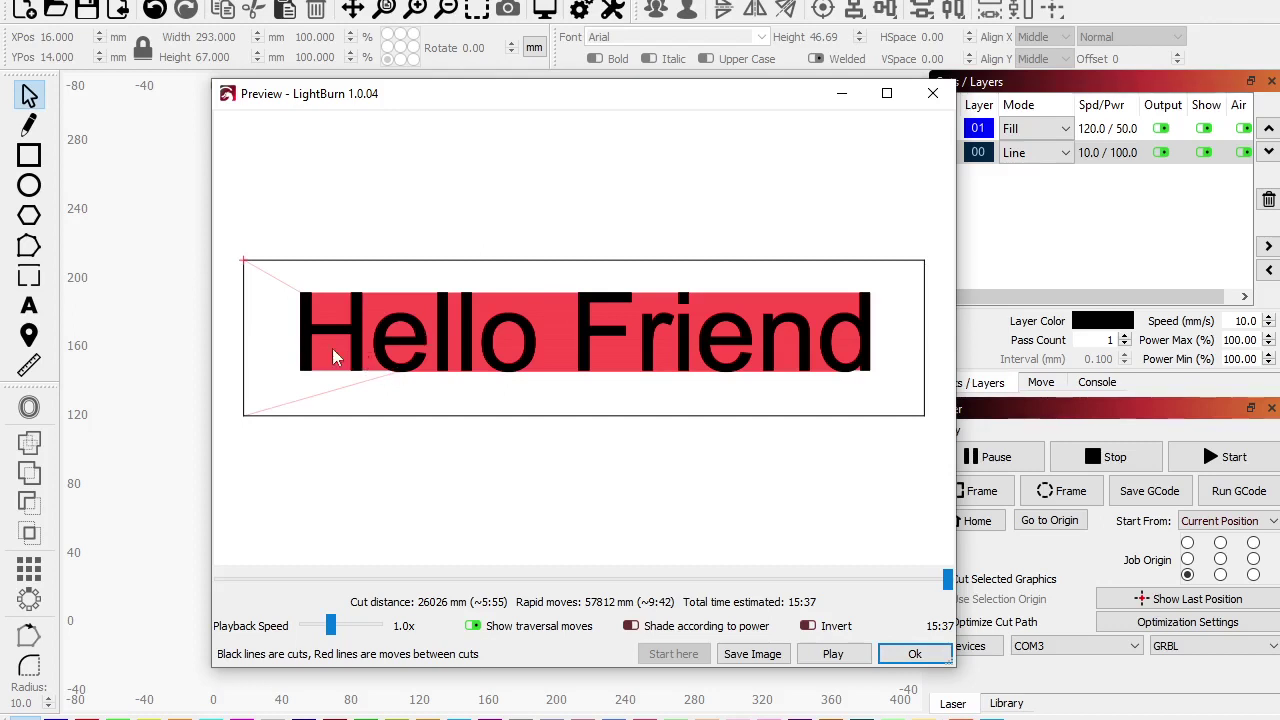
{"action": "scroll", "coordinate": [358, 330], "scroll_direction": "up", "scroll_amount": 3}
{"action": "scroll", "coordinate": [363, 337], "scroll_direction": "down", "scroll_amount": 5}
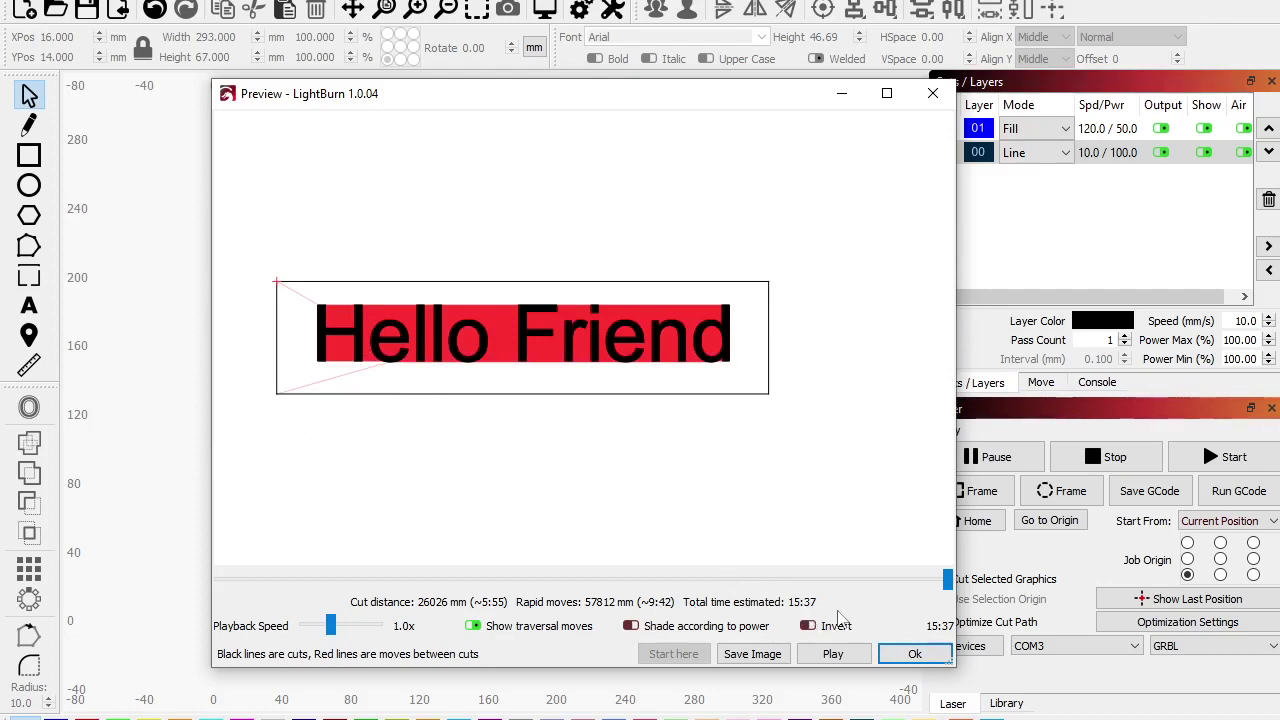
{"action": "left_click", "coordinate": [914, 653]}
Step: Set fill layer C01 to Fill shapes individually
{"action": "double_click", "coordinate": [1088, 153]}
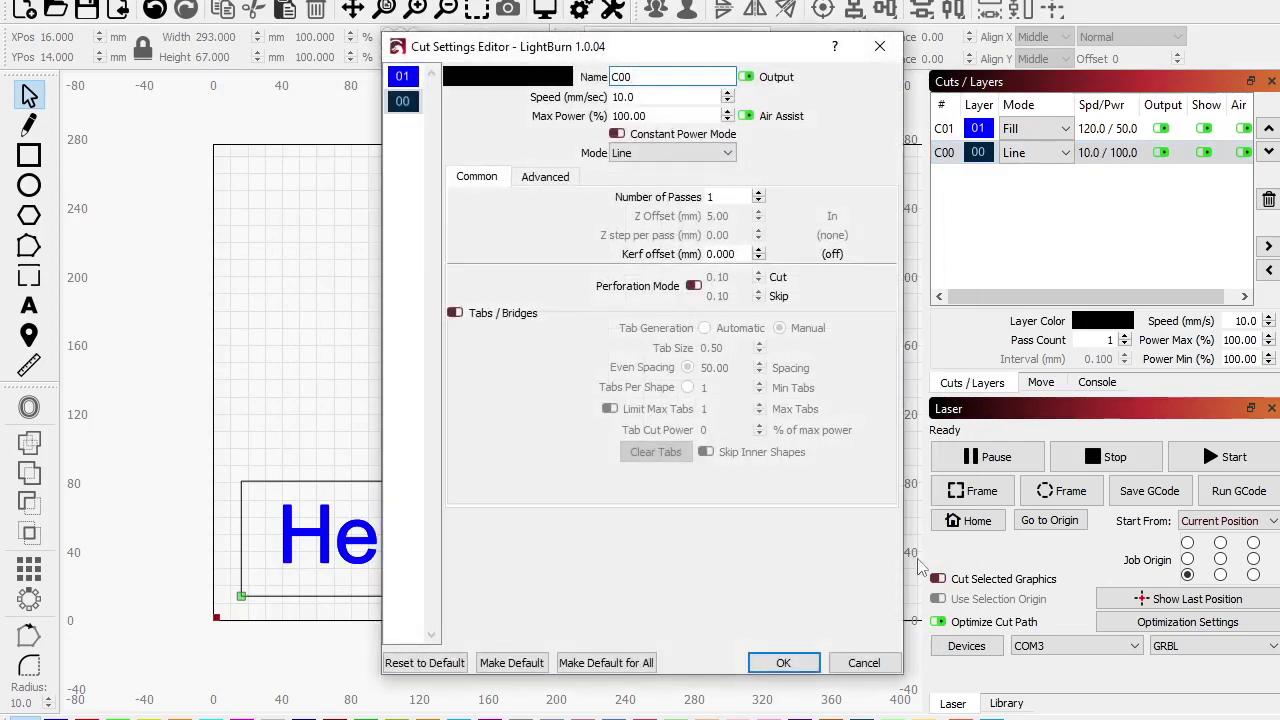
{"action": "left_click", "coordinate": [858, 666]}
{"action": "double_click", "coordinate": [1100, 129]}
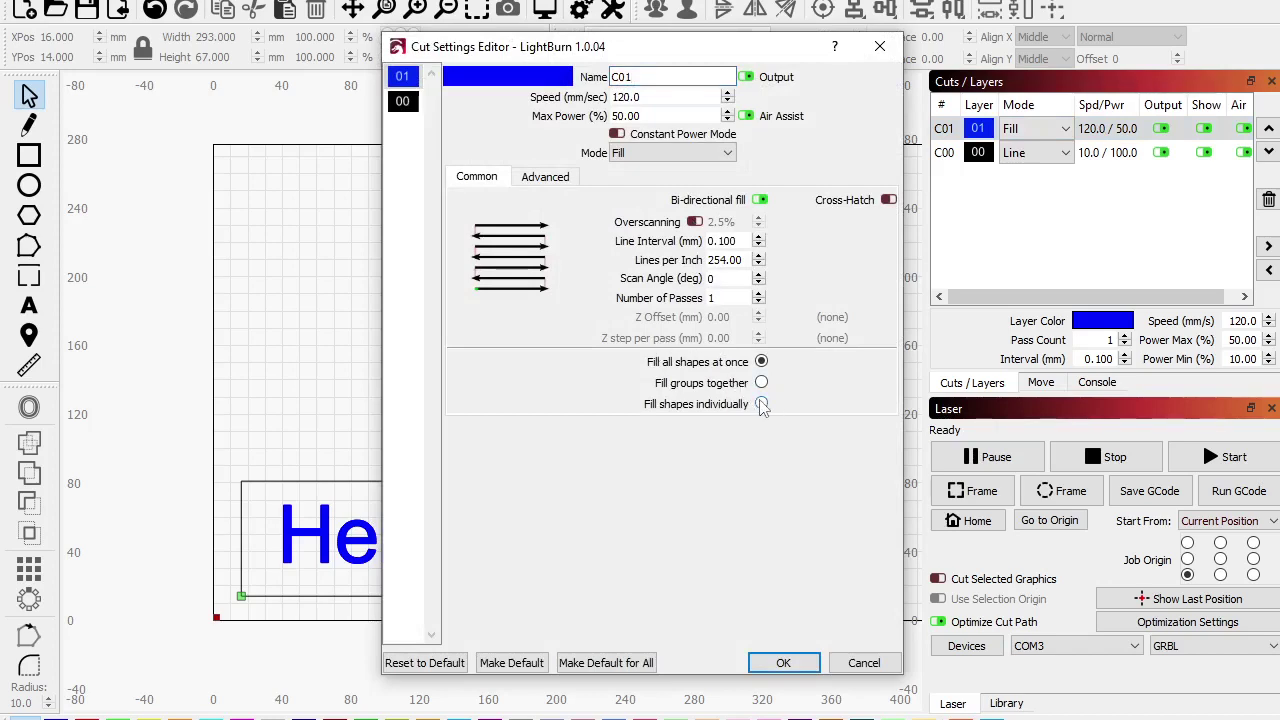
{"action": "left_click", "coordinate": [783, 663]}
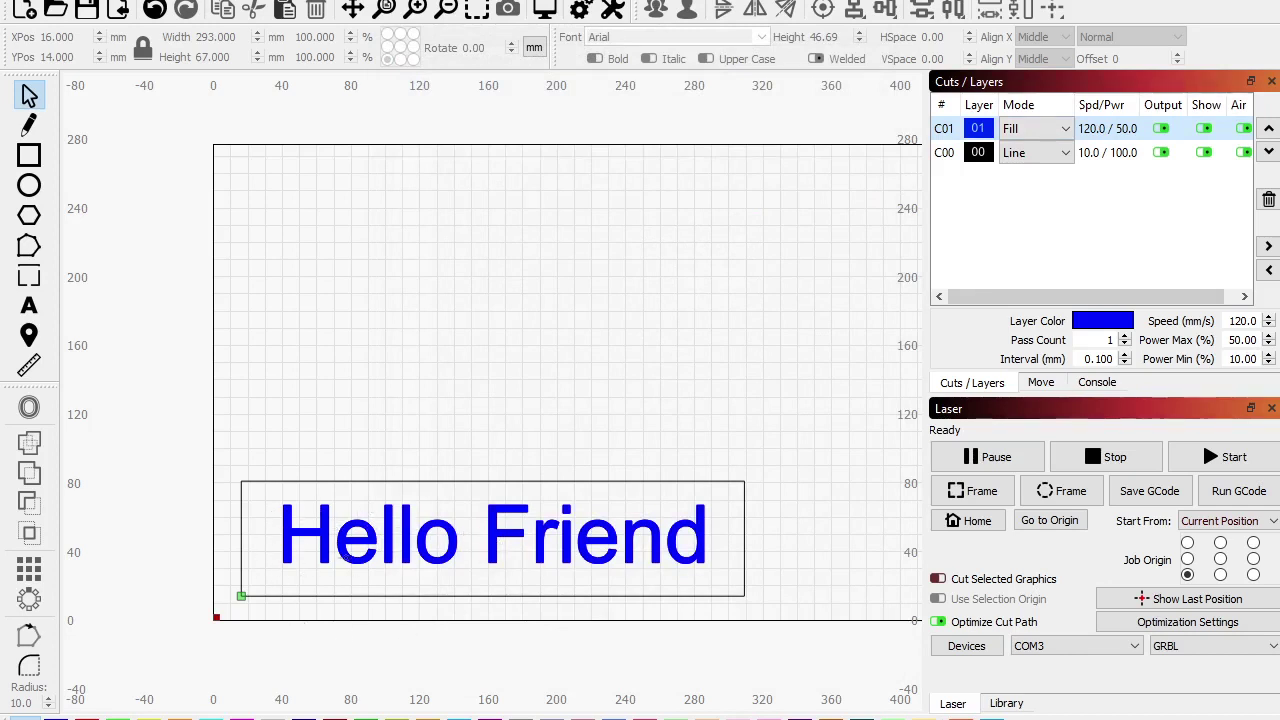
Step: Examine the separate shapes within the Hello Friend lettering up close and preview the job with individually filled shapes
{"action": "scroll", "coordinate": [560, 508], "scroll_direction": "up", "scroll_amount": 5}
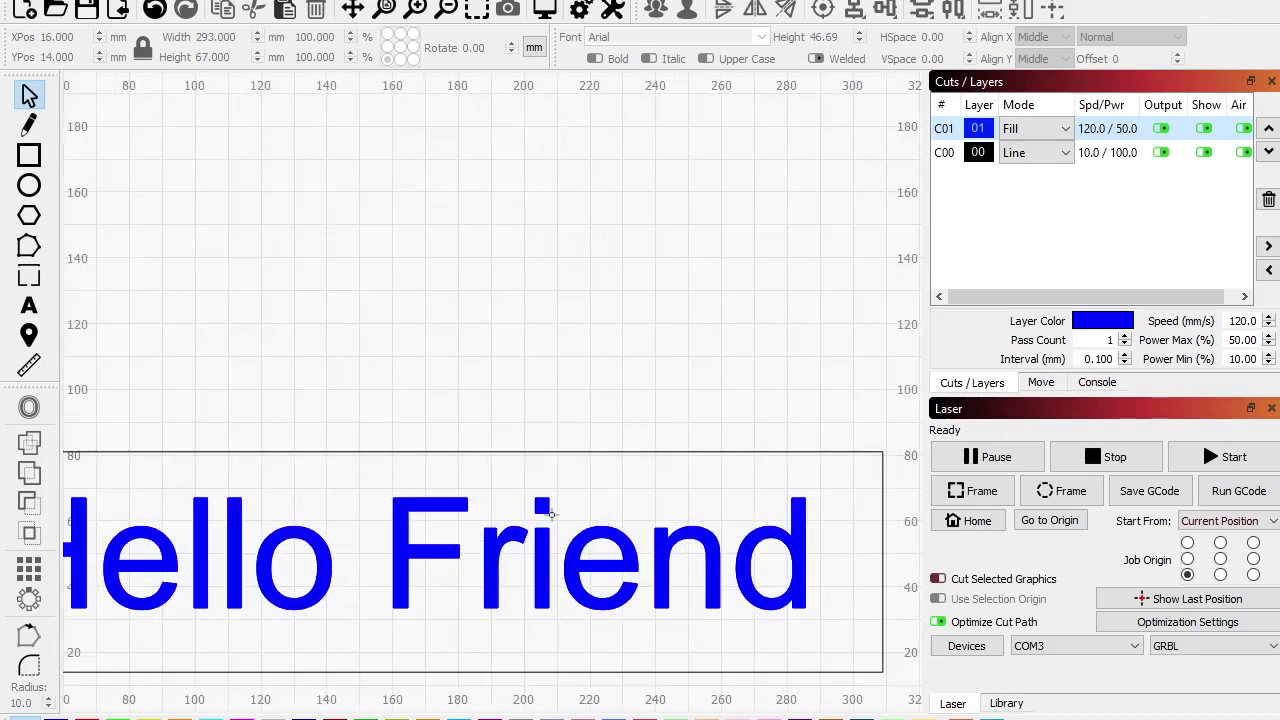
{"action": "left_click", "coordinate": [544, 486]}
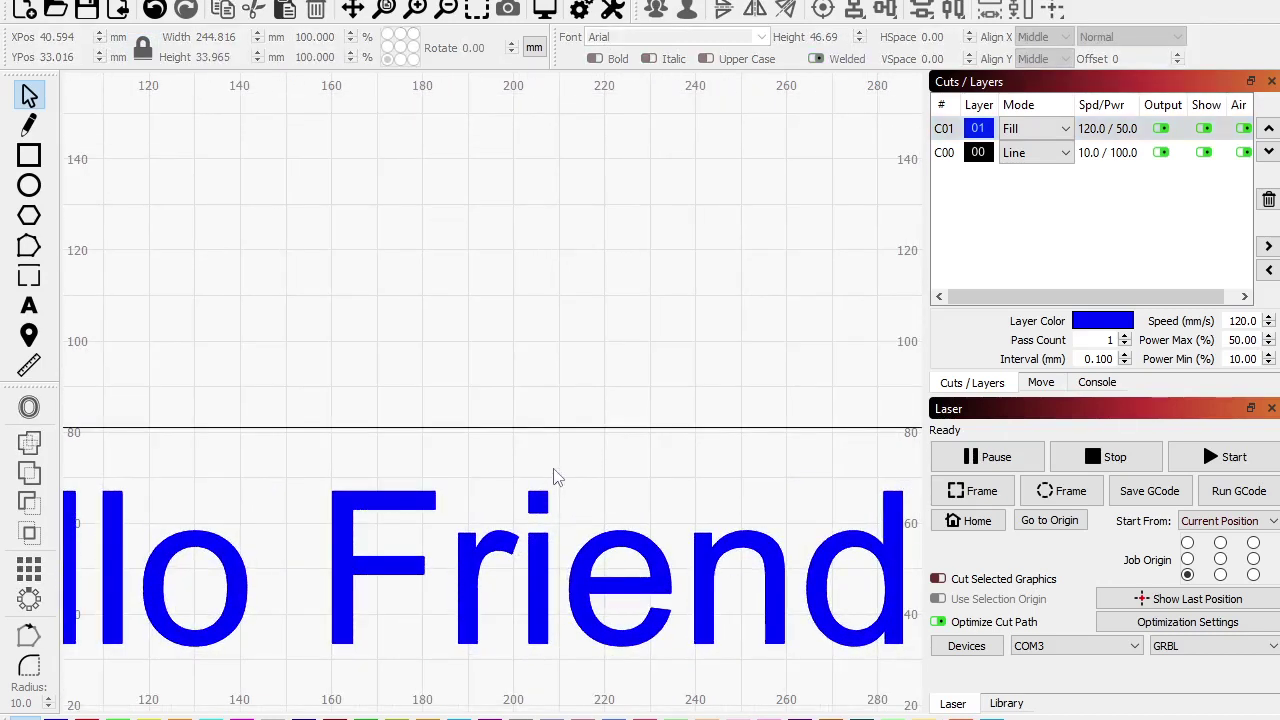
{"action": "scroll", "coordinate": [557, 477], "scroll_direction": "down", "scroll_amount": 4}
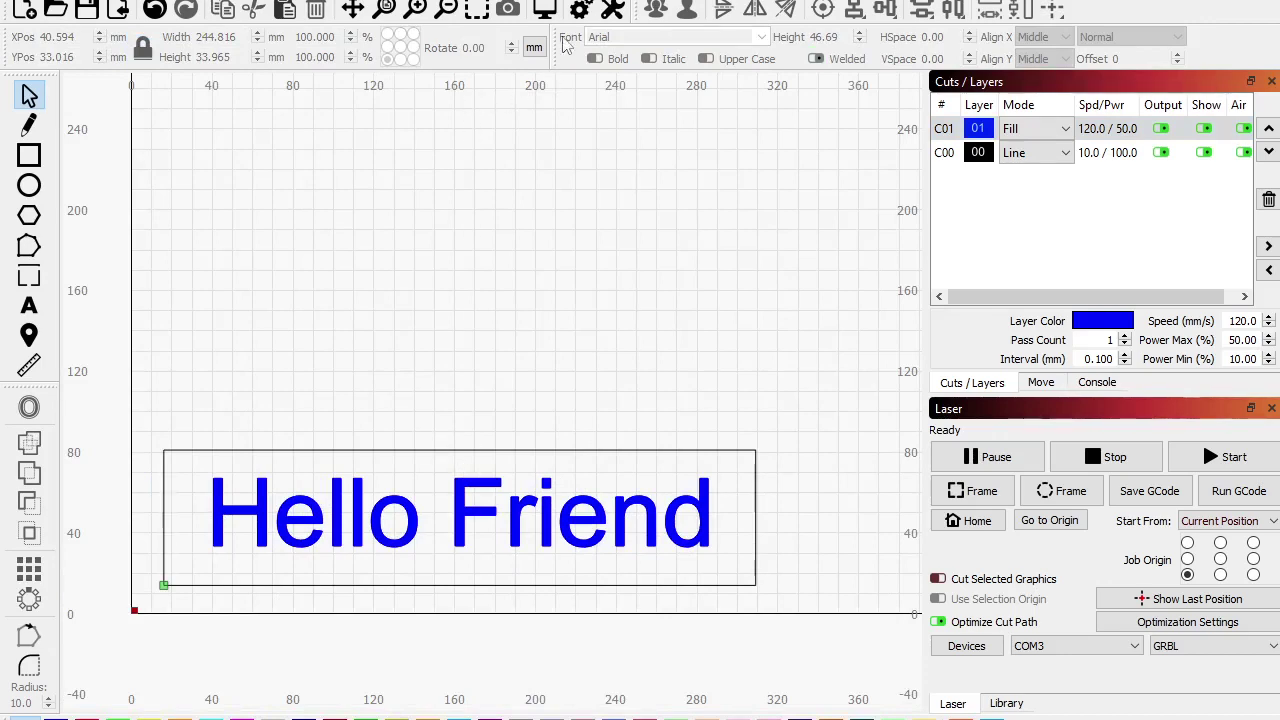
{"action": "left_click", "coordinate": [544, 9]}
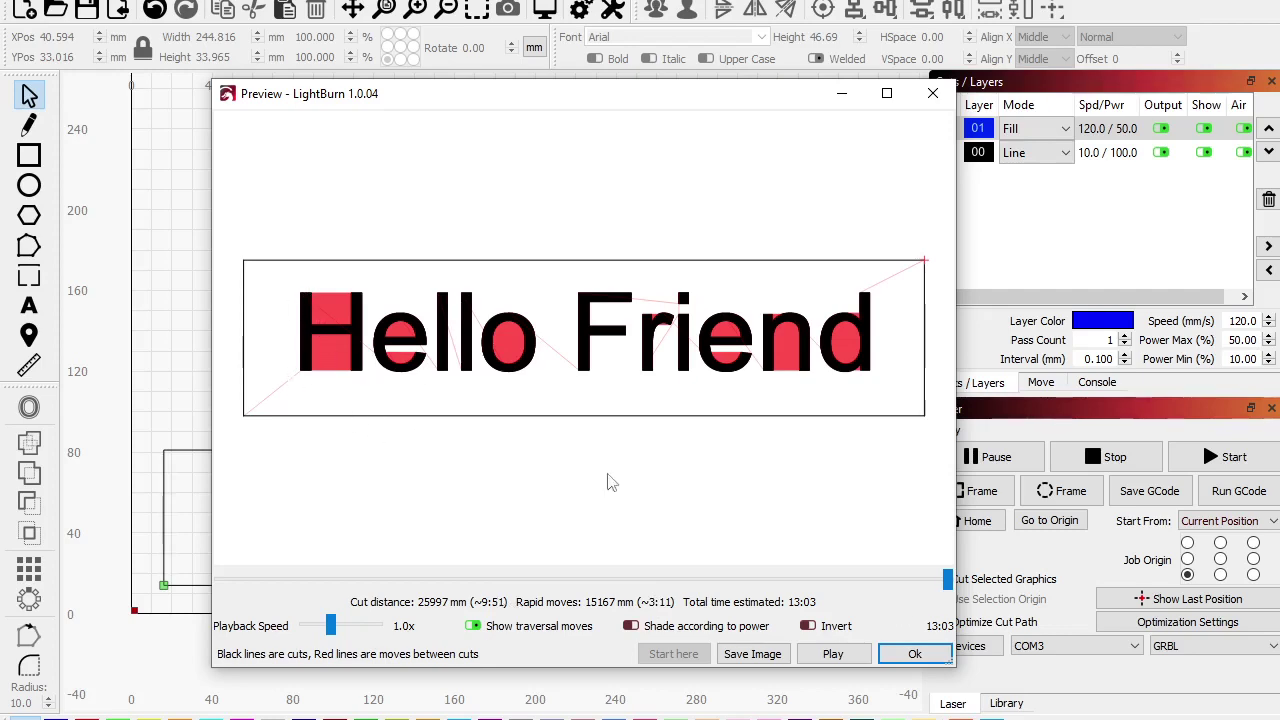
{"action": "left_click", "coordinate": [913, 653]}
{"action": "left_click", "coordinate": [55, 8]}
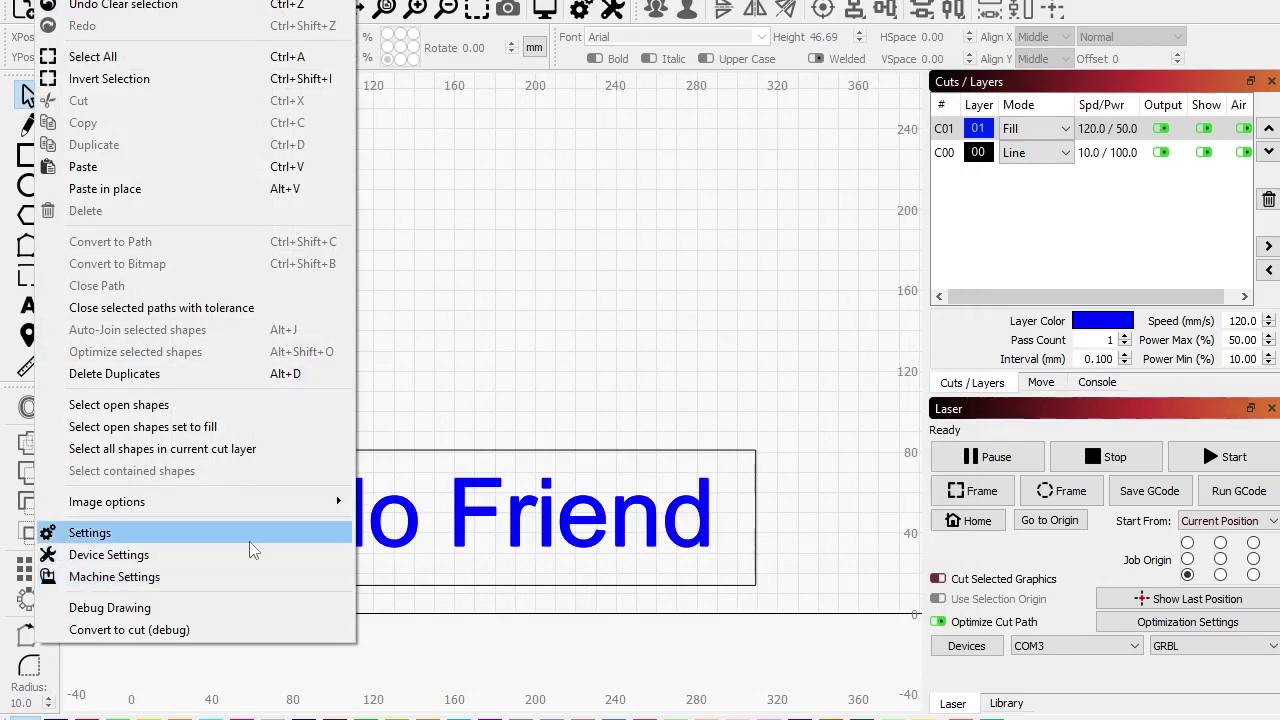
{"action": "left_click", "coordinate": [220, 576]}
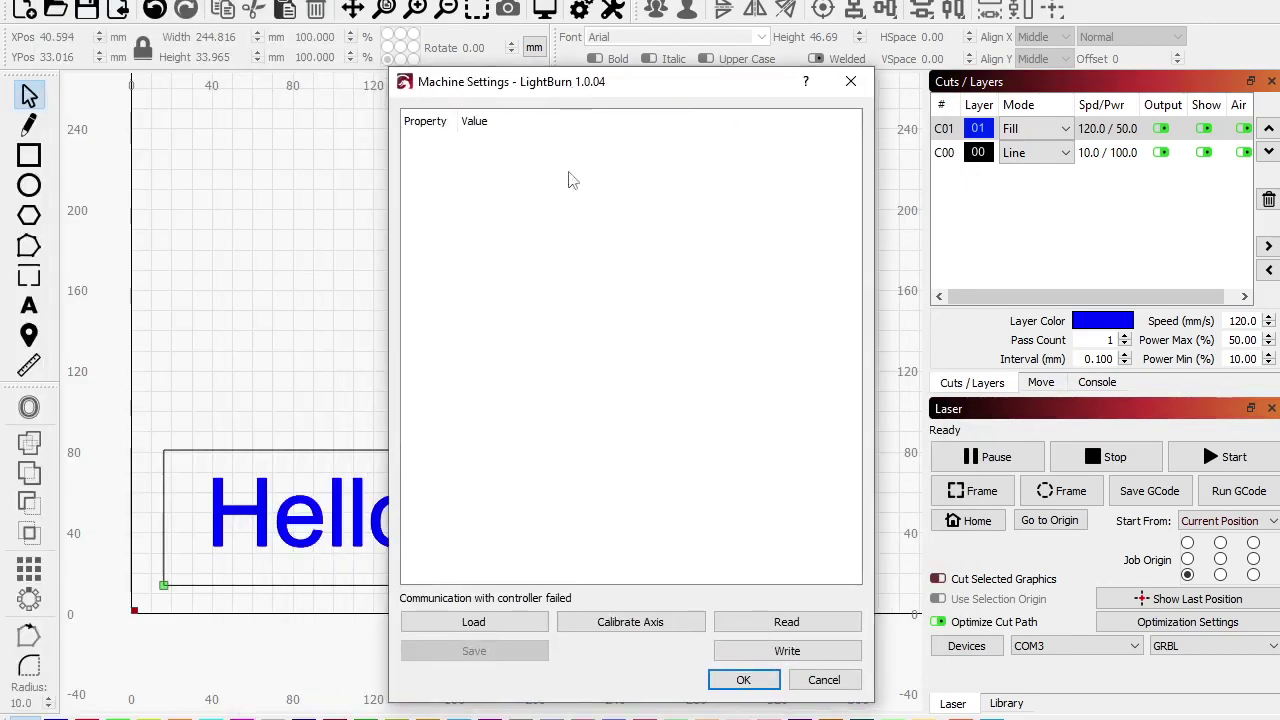
{"action": "left_click", "coordinate": [814, 686]}
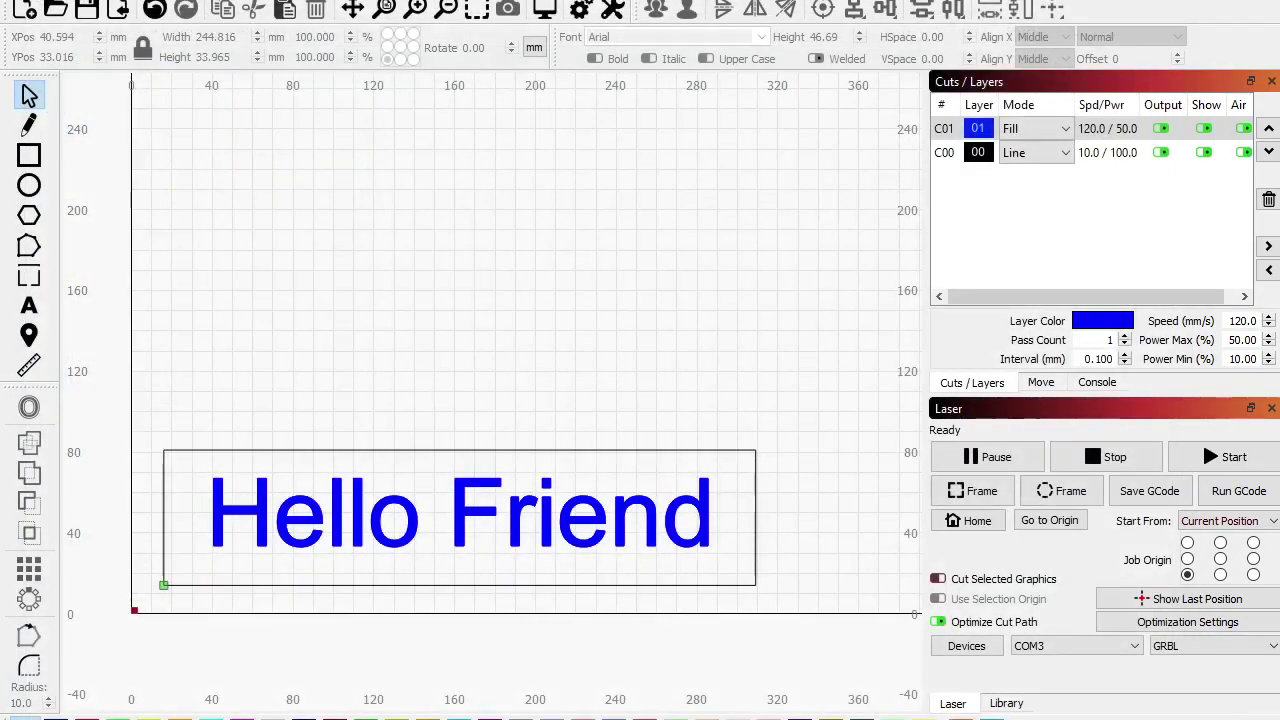
Step: Open the GRBL device settings and inspect the additional simulation settings for preview timing
{"action": "key", "text": "alt+e"}
{"action": "left_click", "coordinate": [183, 550]}
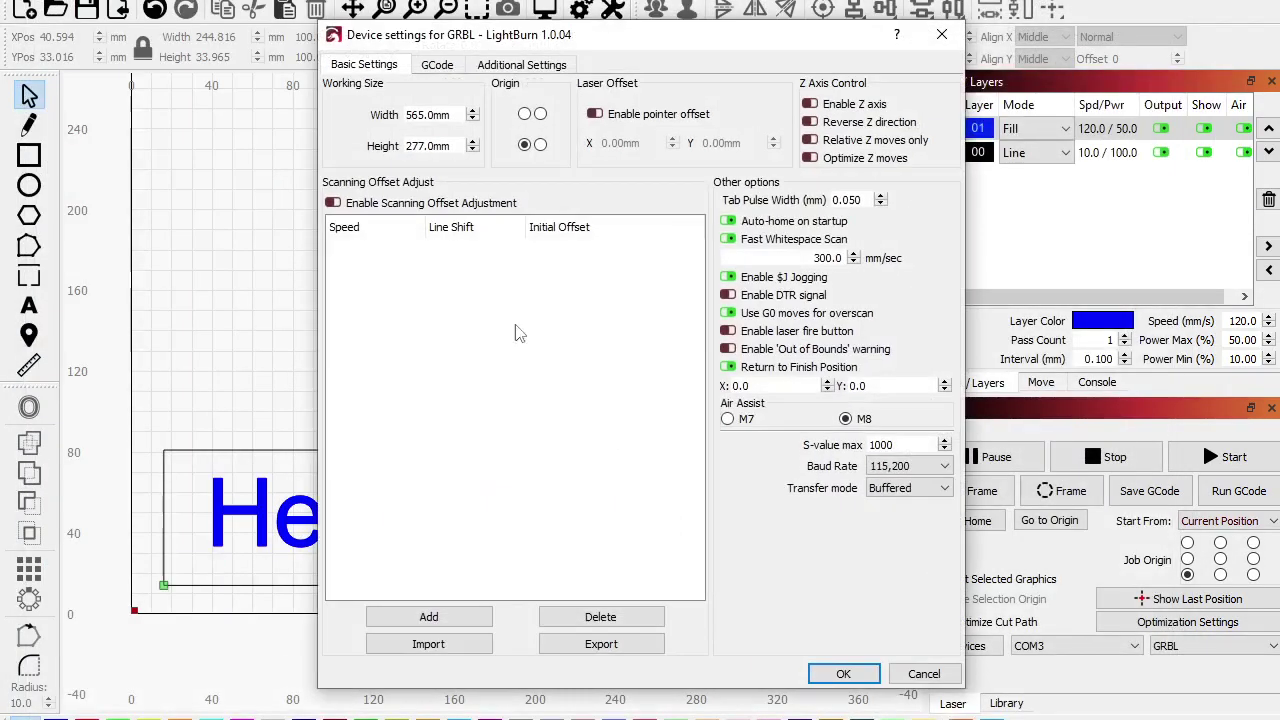
{"action": "left_click_drag", "start_coordinate": [754, 30], "coordinate": [698, 30]}
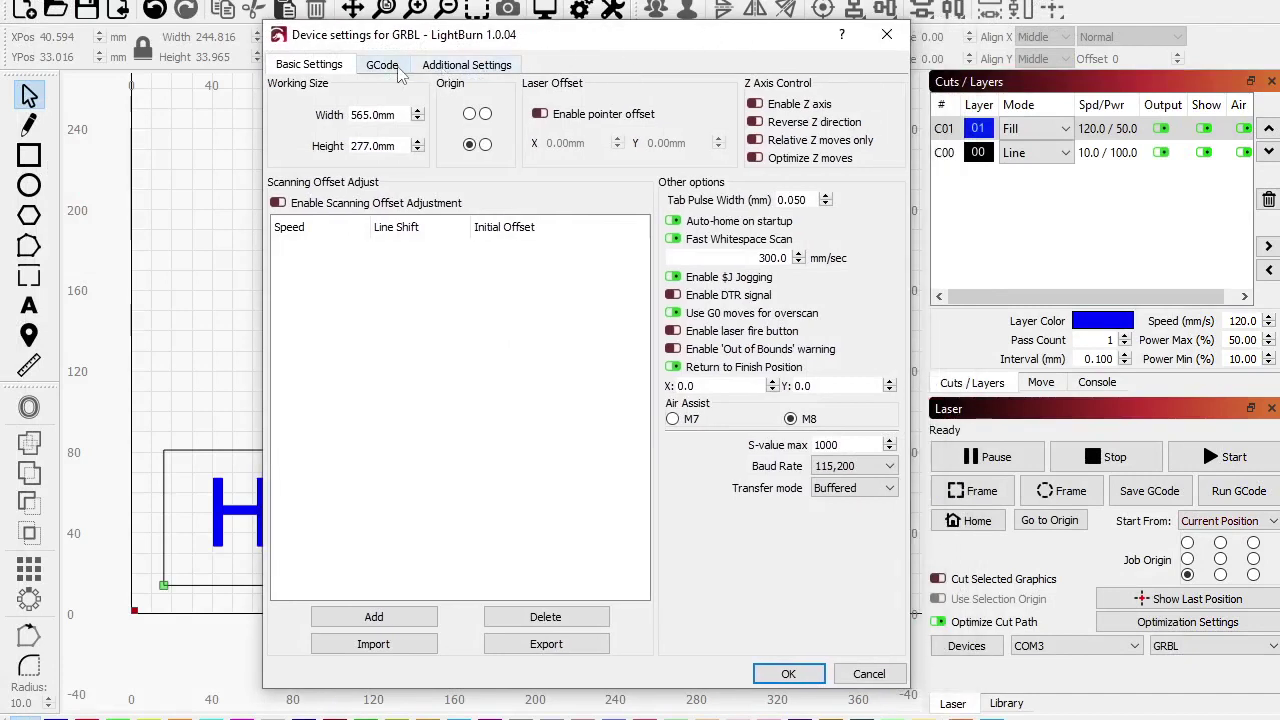
{"action": "left_click", "coordinate": [399, 68]}
{"action": "left_click", "coordinate": [452, 68]}
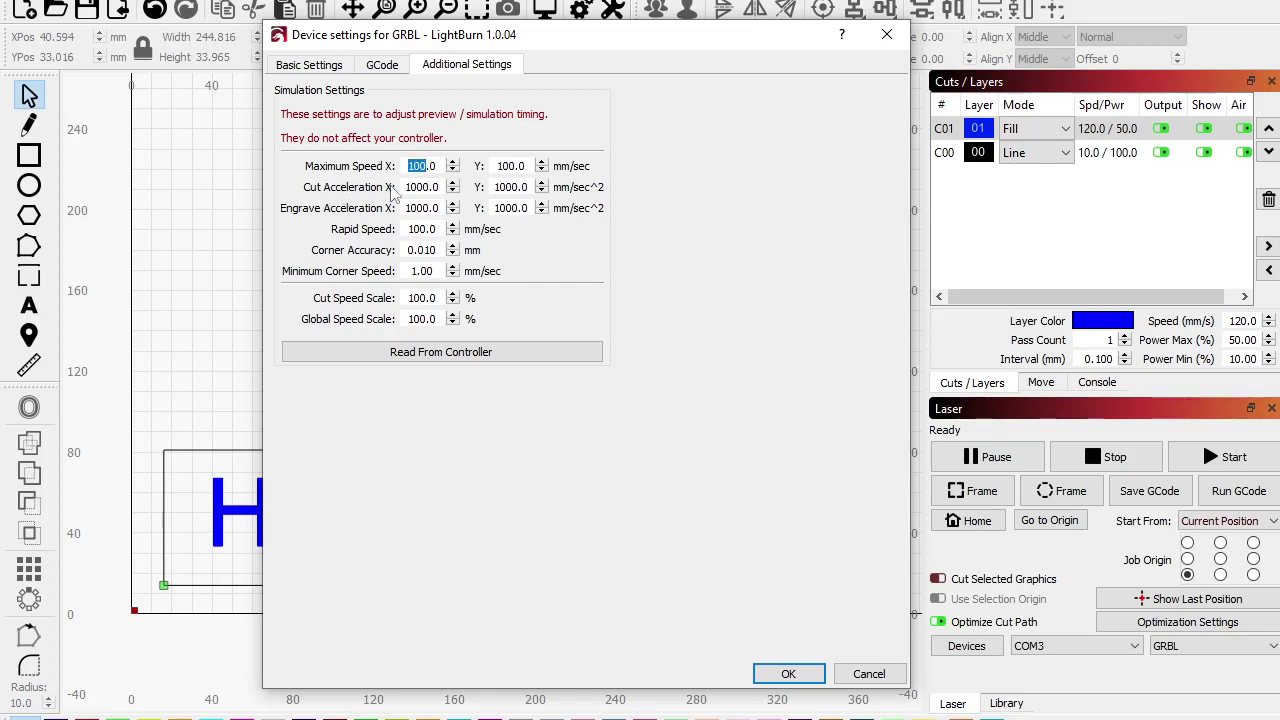
Step: Set the simulation's maximum speed to X 18000 and Y 12000 mm/sec, and the X cut and engrave accelerations to 3500 mm/sec^2
{"action": "type", "text": "18000"}
{"action": "double_click", "coordinate": [509, 166]}
{"action": "left_click", "coordinate": [414, 186]}
{"action": "double_click", "coordinate": [414, 186]}
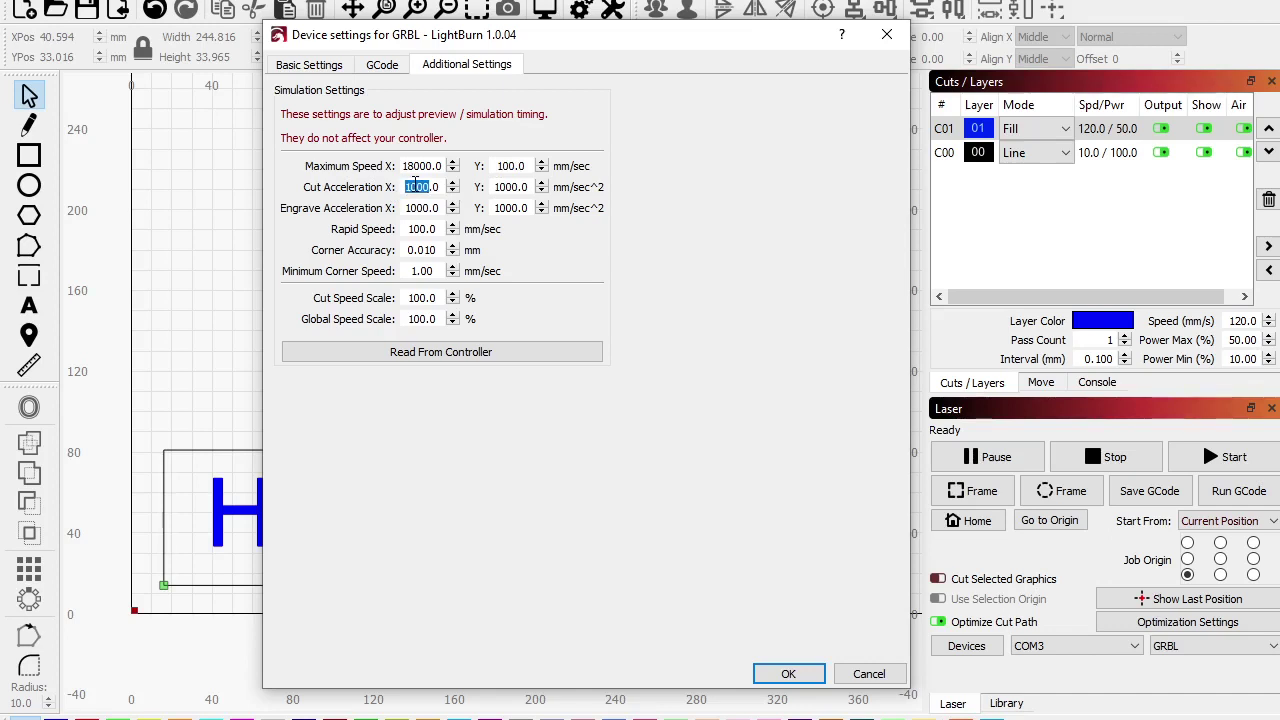
{"action": "type", "text": "3500"}
{"action": "double_click", "coordinate": [414, 203]}
{"action": "double_click", "coordinate": [413, 205]}
{"action": "type", "text": "3500"}
{"action": "type", "text": "12"}
{"action": "type", "text": "000"}
Step: Set the simulation's Y cut and engrave accelerations to 2400 mm/sec^2 and the rapid speed to 10000 mm/sec, and apply the device settings
{"action": "double_click", "coordinate": [495, 187]}
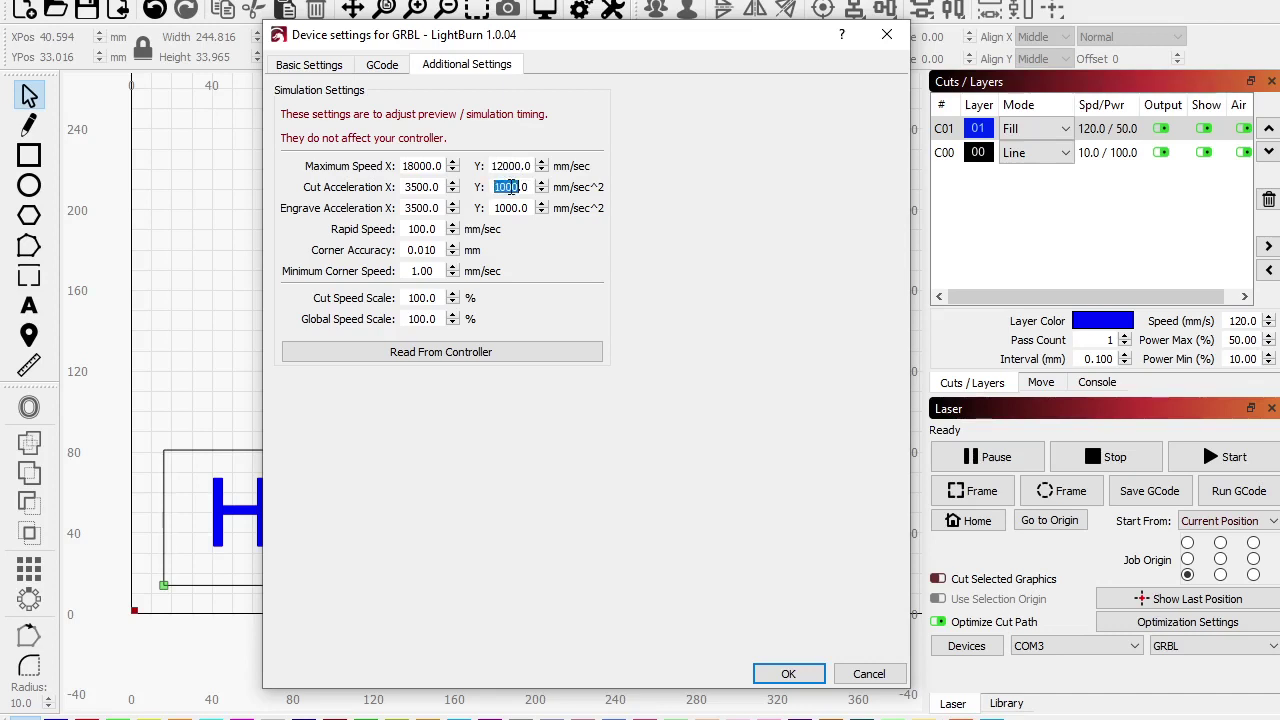
{"action": "type", "text": "2400"}
{"action": "double_click", "coordinate": [510, 207]}
{"action": "type", "text": "2400"}
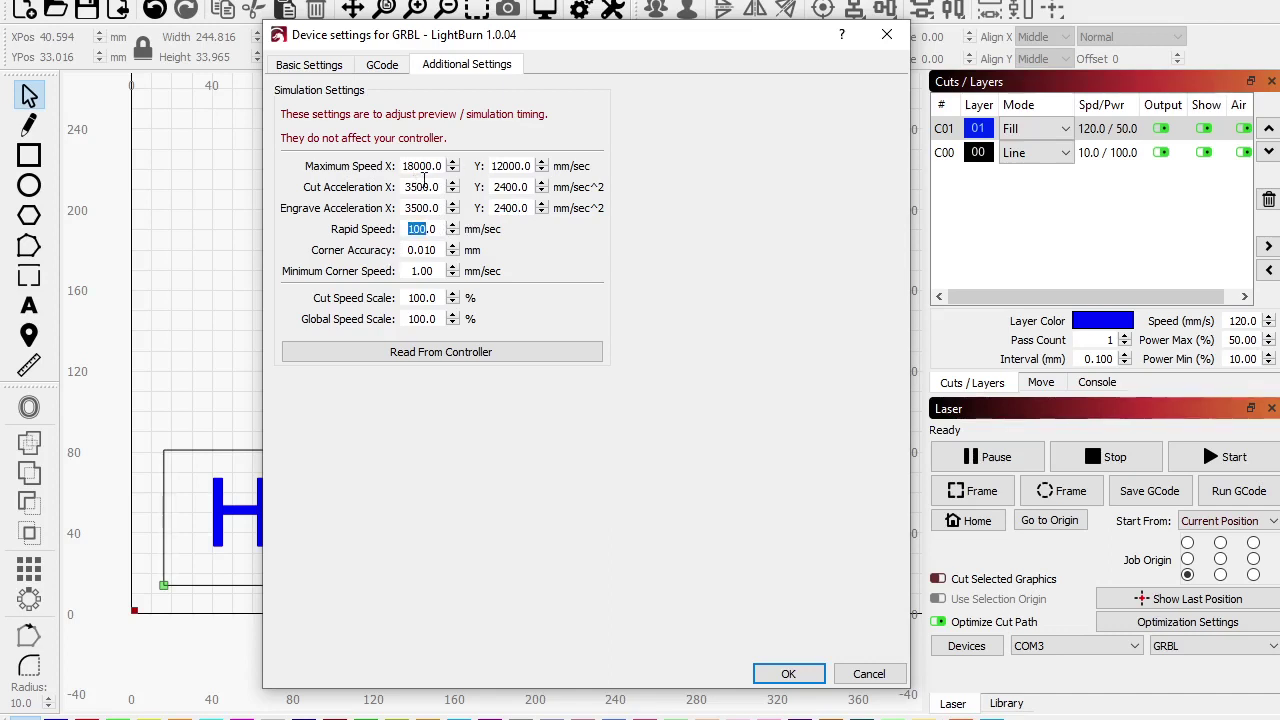
{"action": "type", "text": "10000"}
{"action": "left_click", "coordinate": [430, 273]}
{"action": "left_click", "coordinate": [792, 673]}
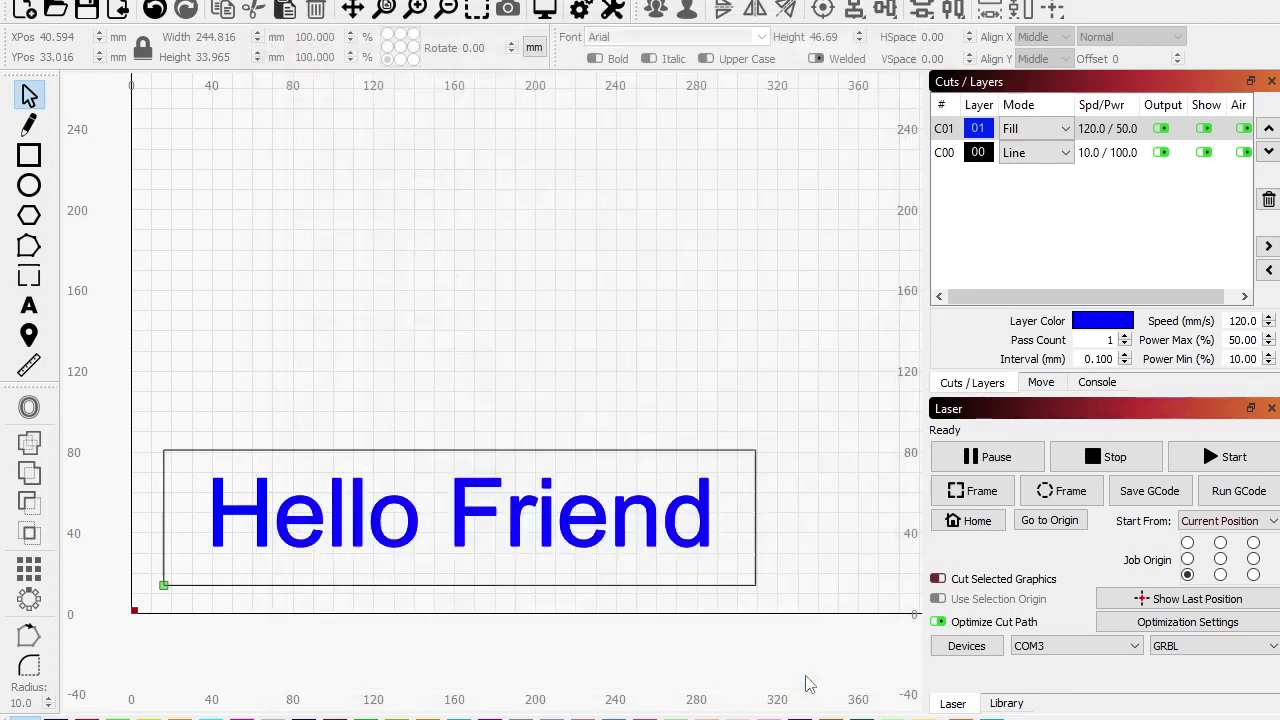
Step: Preview the individually filled lettering, and compare it with a preview of layer C01 set to Fill all shapes at once
{"action": "left_click", "coordinate": [546, 12]}
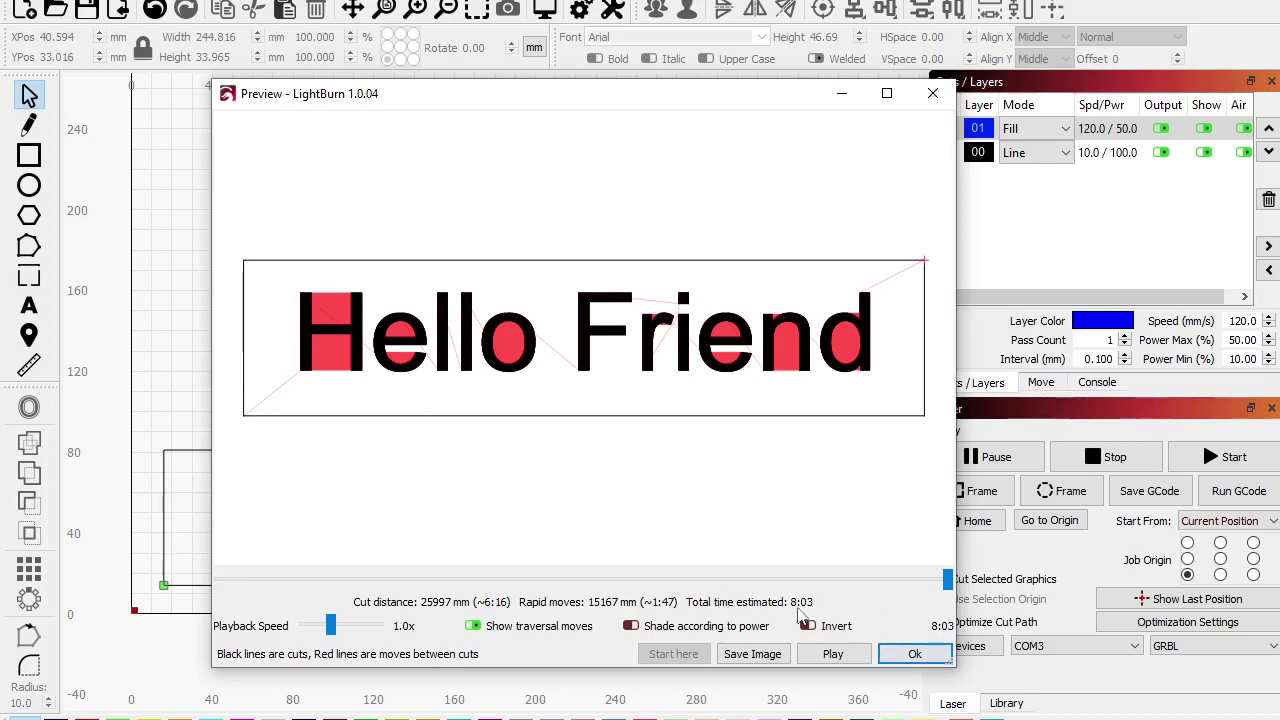
{"action": "left_click", "coordinate": [912, 654]}
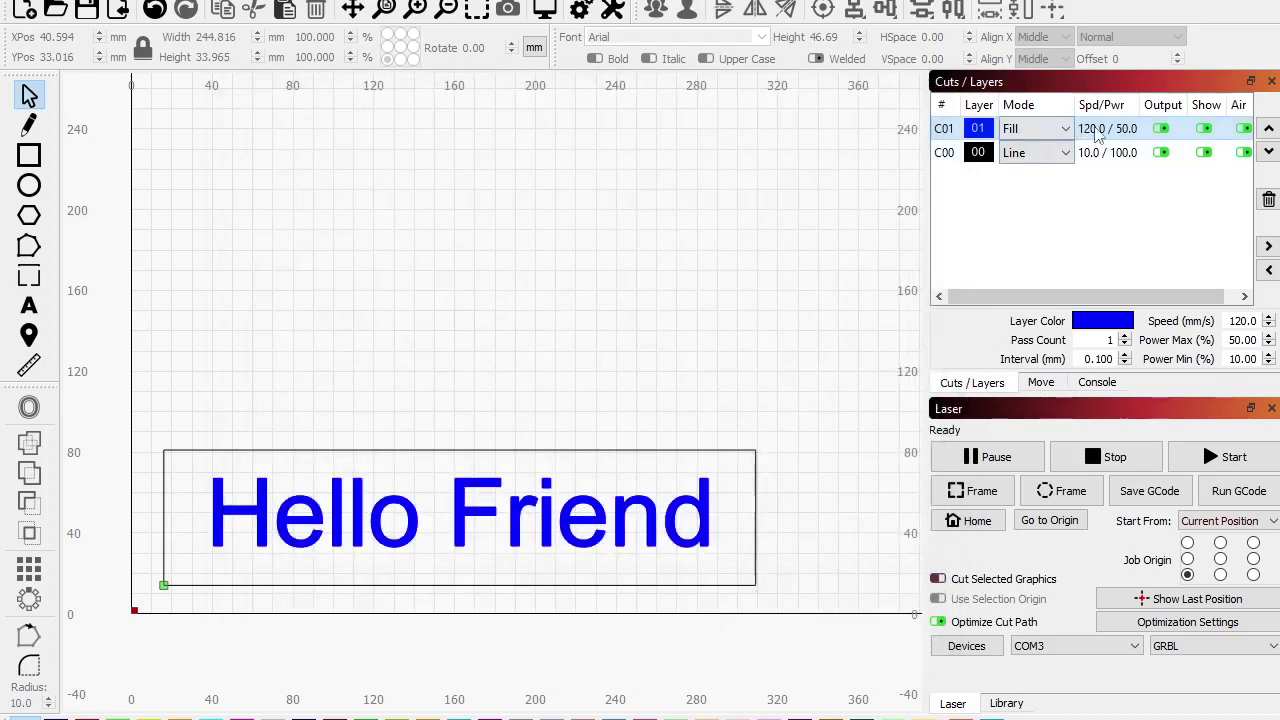
{"action": "double_click", "coordinate": [1099, 129]}
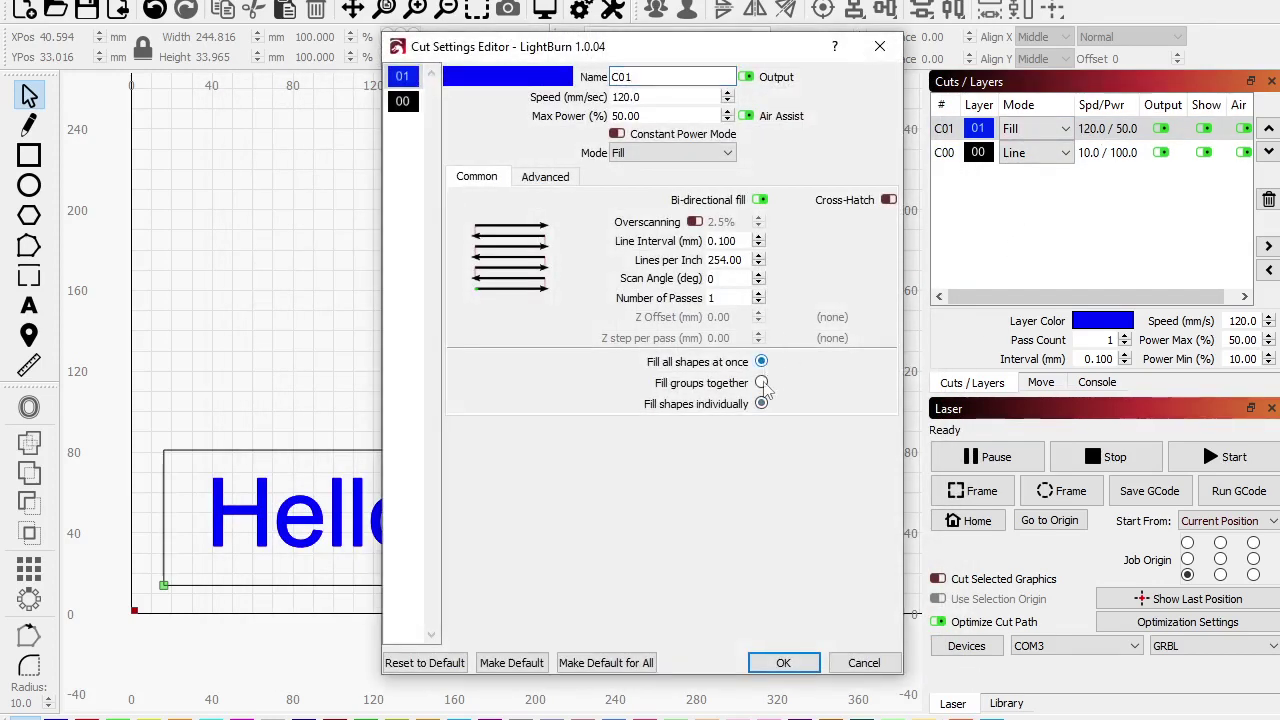
{"action": "left_click", "coordinate": [783, 663]}
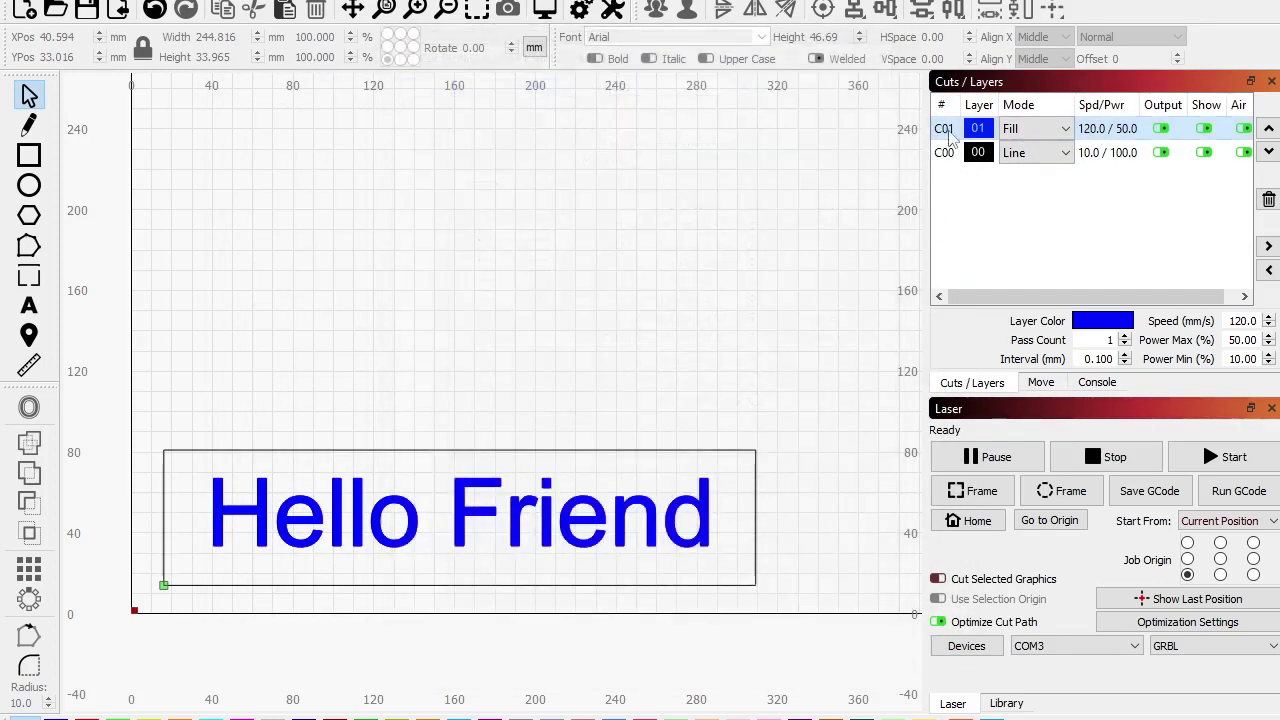
{"action": "left_click", "coordinate": [545, 10]}
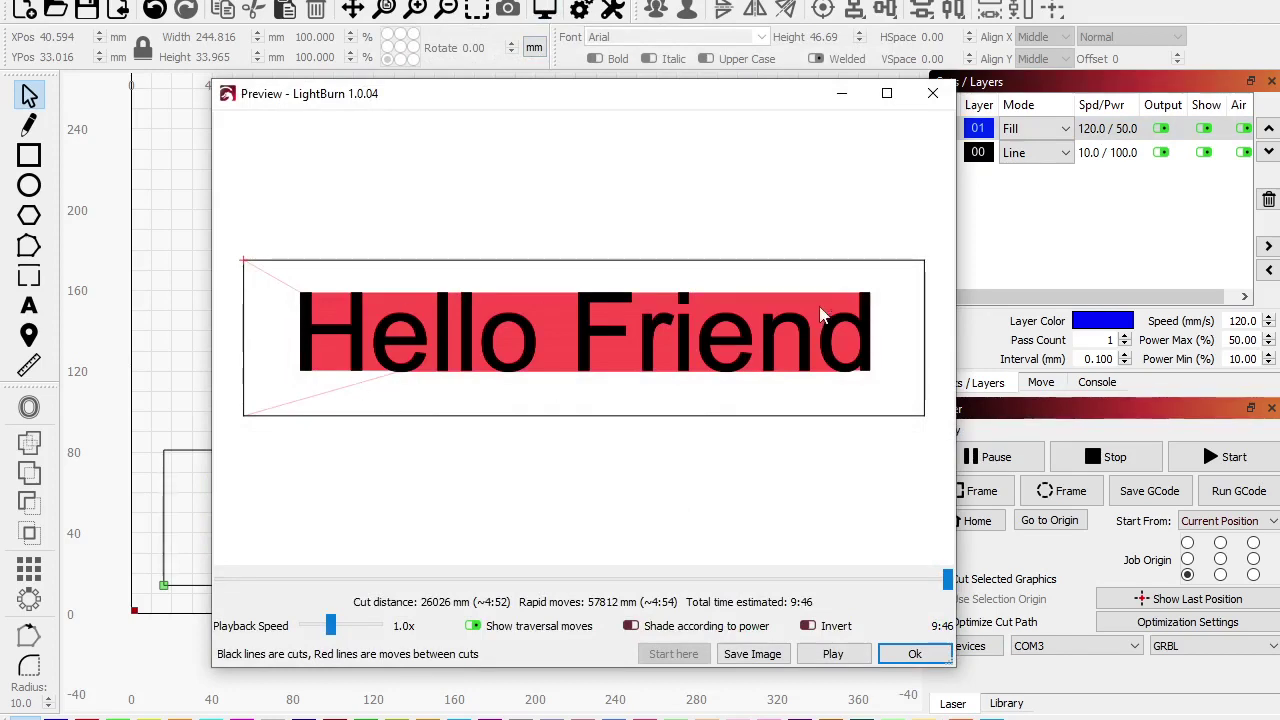
{"action": "left_click", "coordinate": [914, 653]}
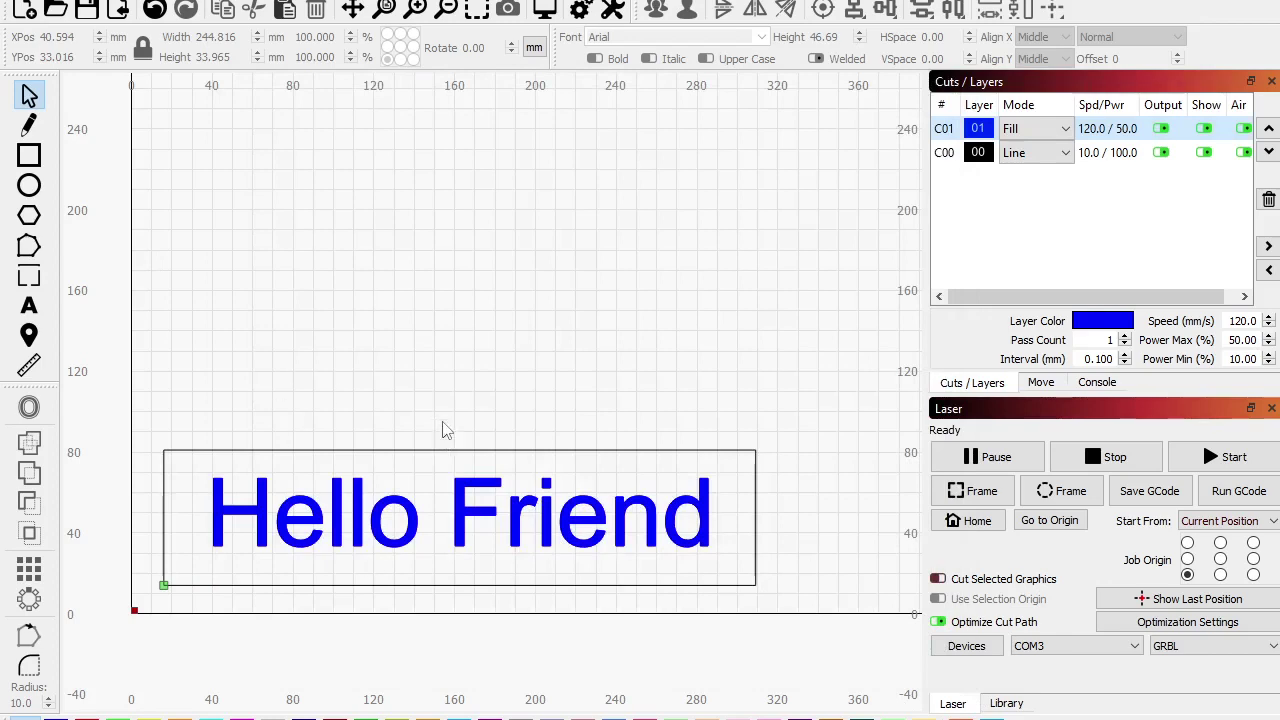
Step: Review the additional simulation settings of the GRBL device and check the time estimate for all shapes filled at once
{"action": "key", "text": "alt+e"}
{"action": "left_click", "coordinate": [195, 555]}
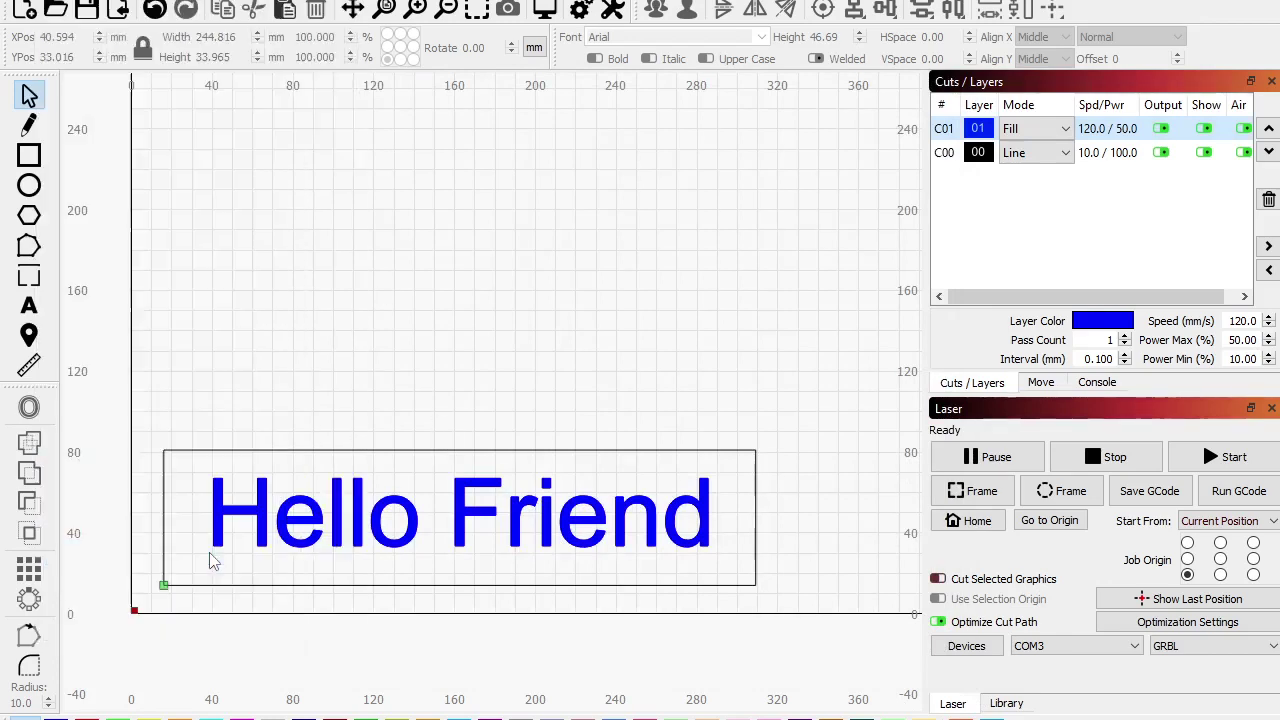
{"action": "left_click", "coordinate": [510, 66]}
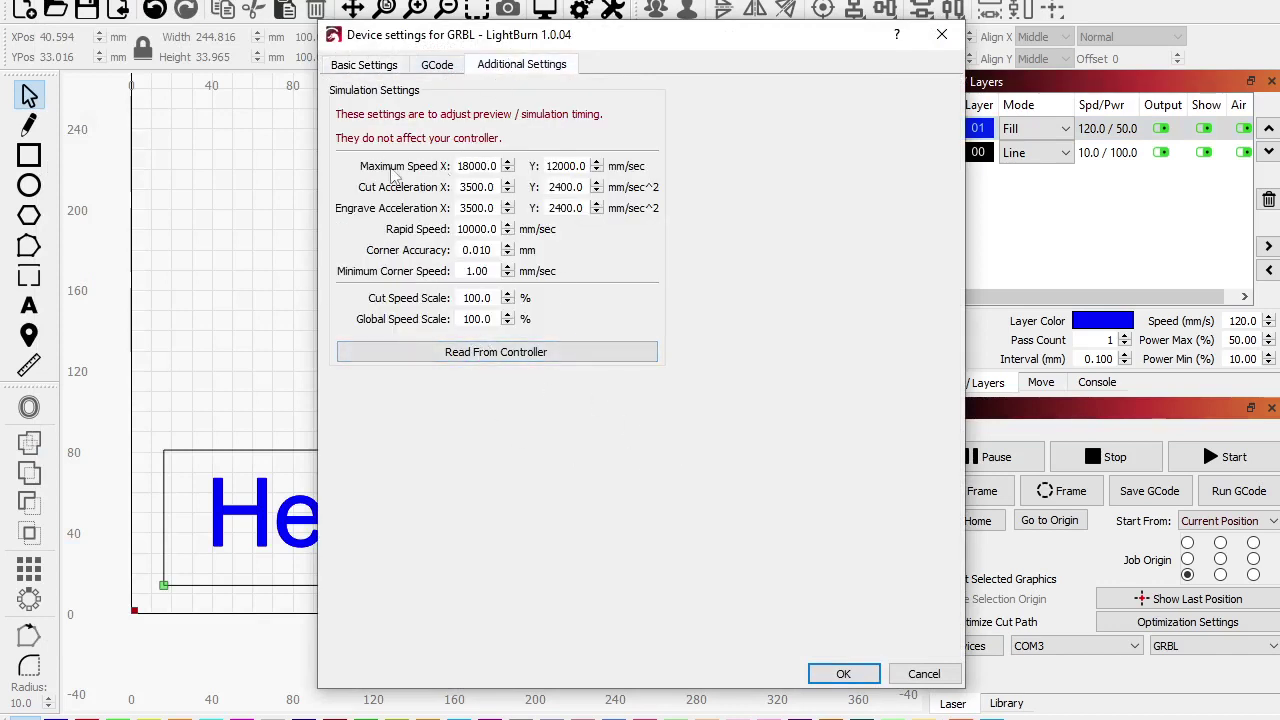
{"action": "left_click", "coordinate": [924, 673]}
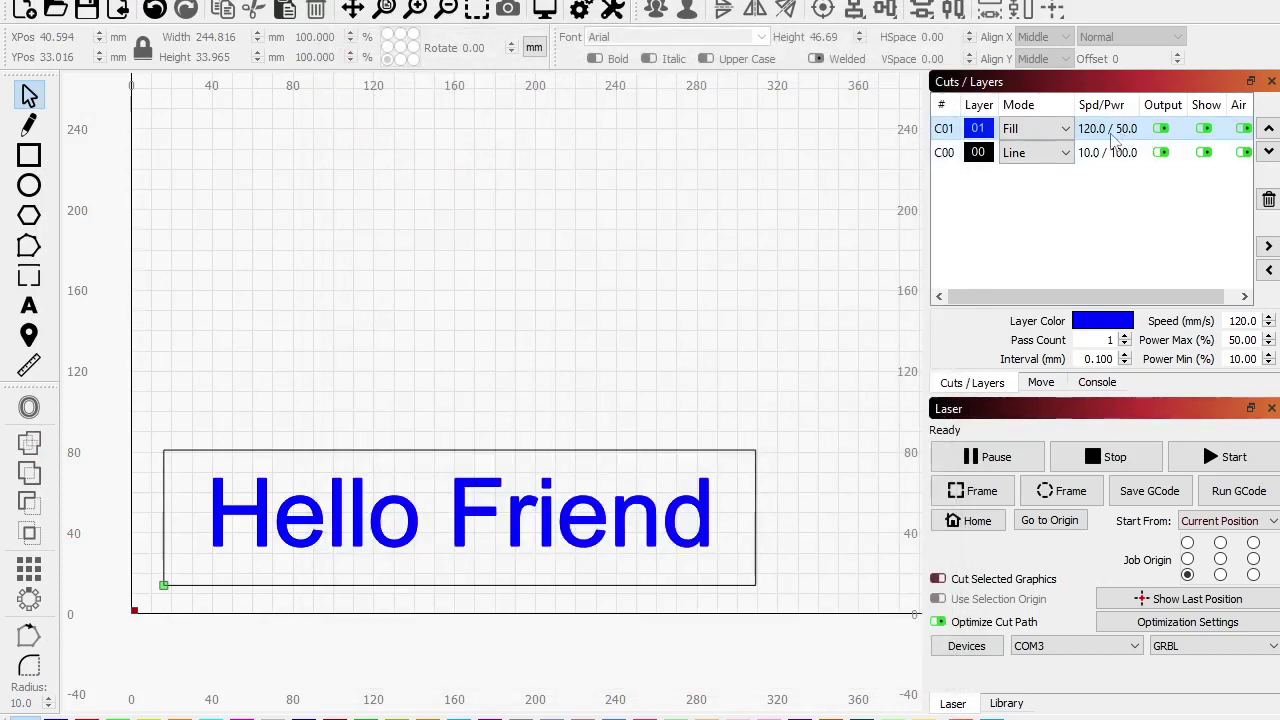
{"action": "left_click", "coordinate": [544, 10]}
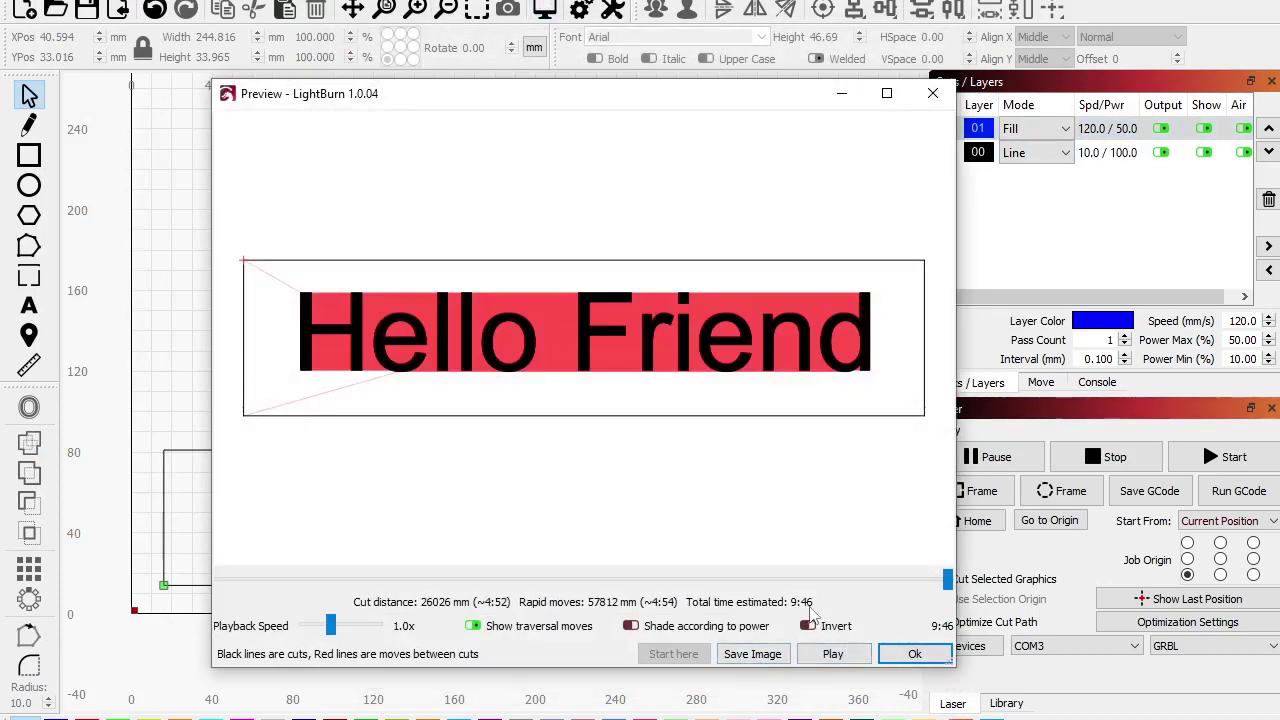
{"action": "left_click", "coordinate": [915, 653]}
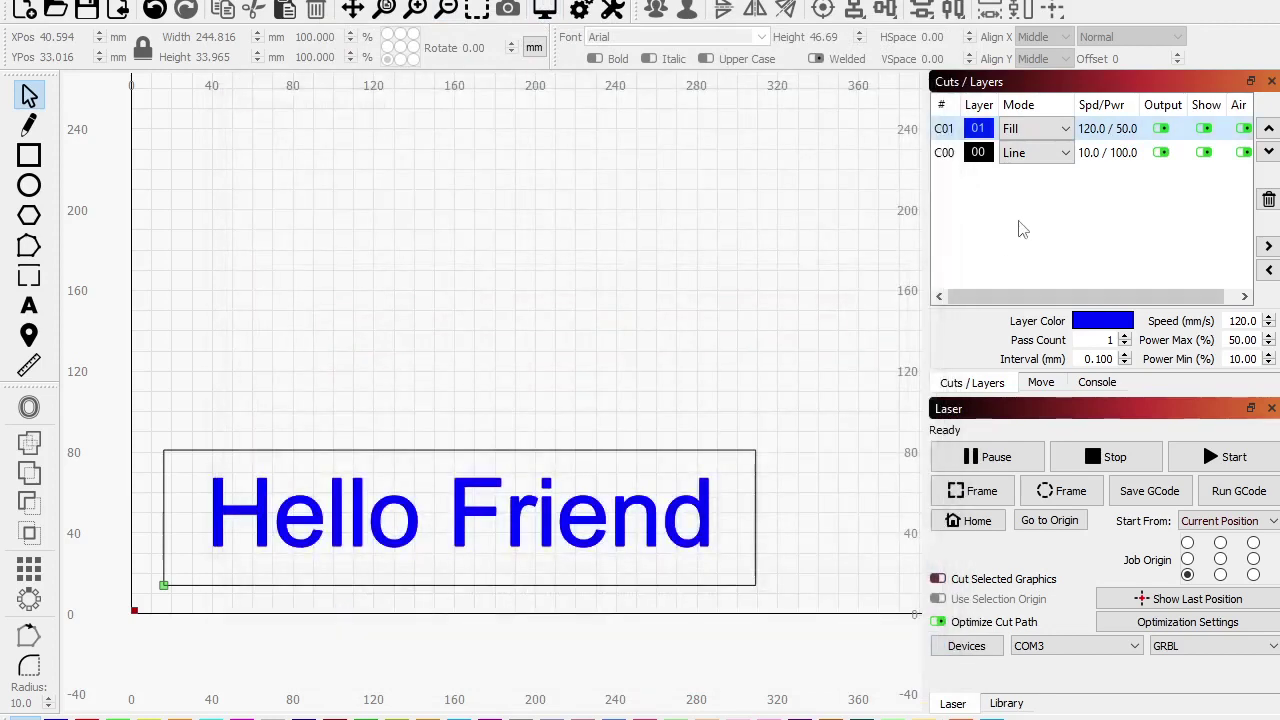
Step: Set layer C01 to Fill shapes individually and preview the job's estimated time
{"action": "double_click", "coordinate": [1117, 128]}
{"action": "left_click", "coordinate": [760, 403]}
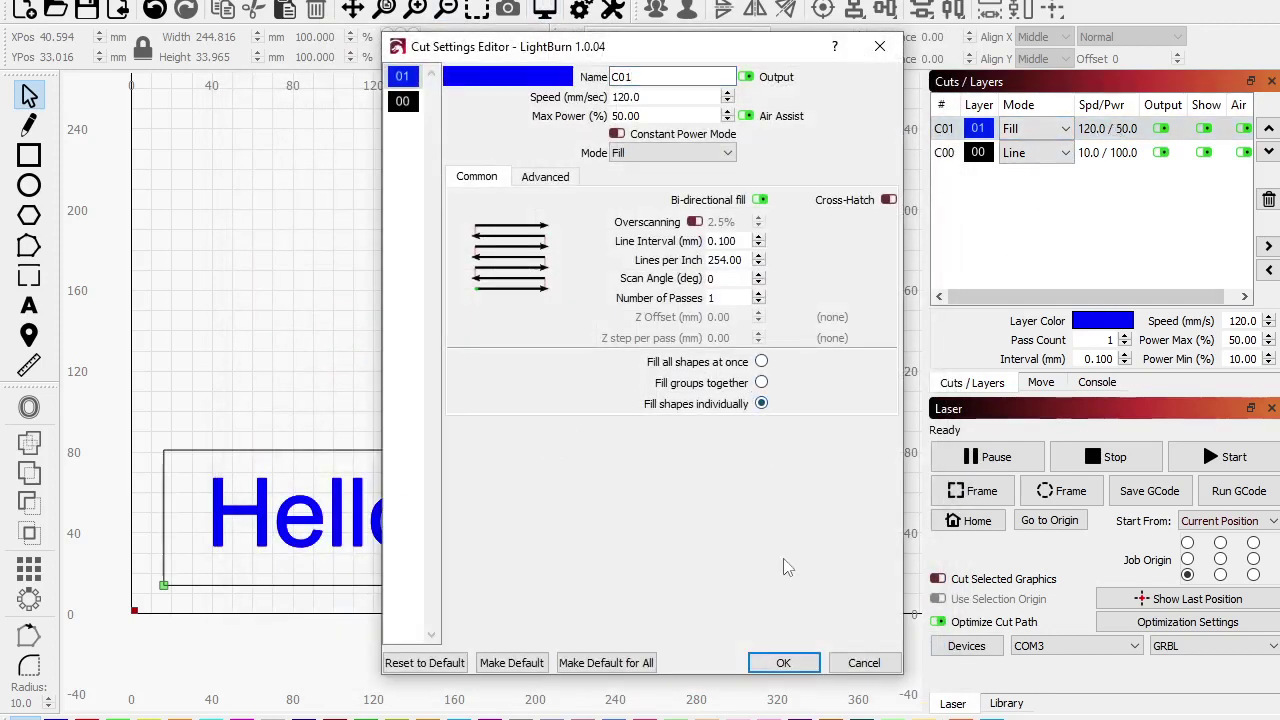
{"action": "left_click", "coordinate": [783, 663]}
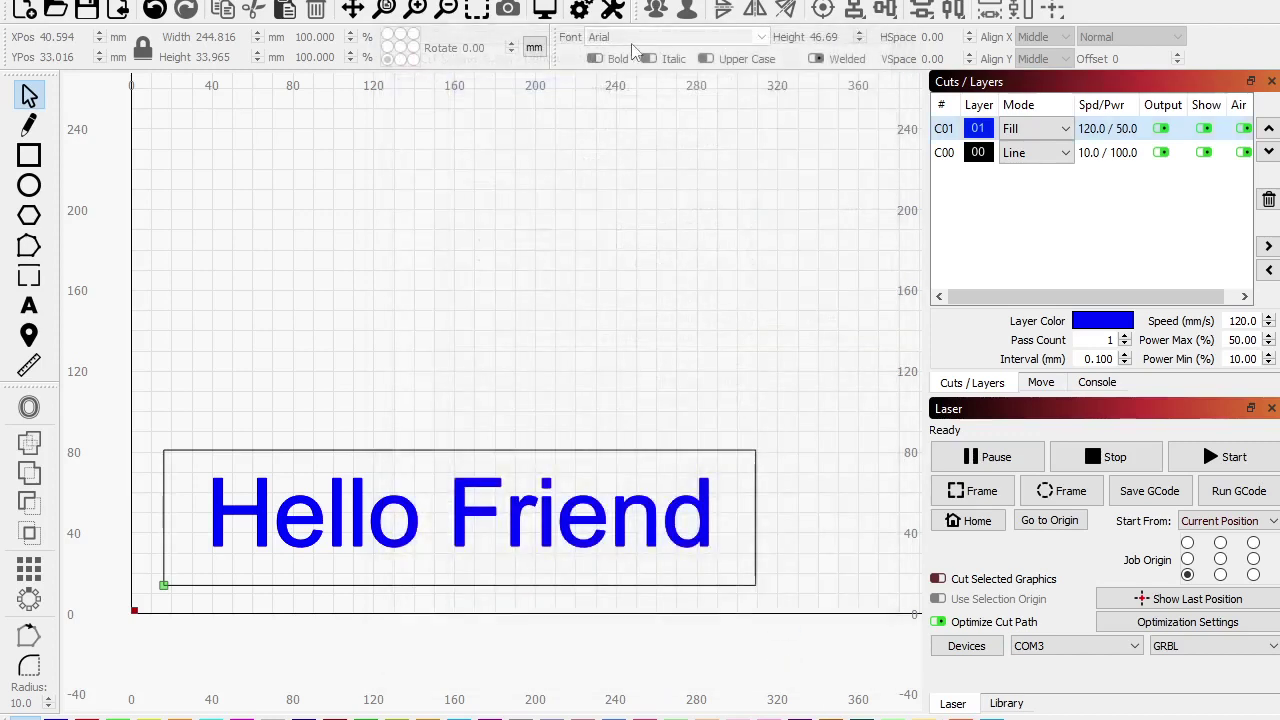
{"action": "left_click", "coordinate": [546, 9]}
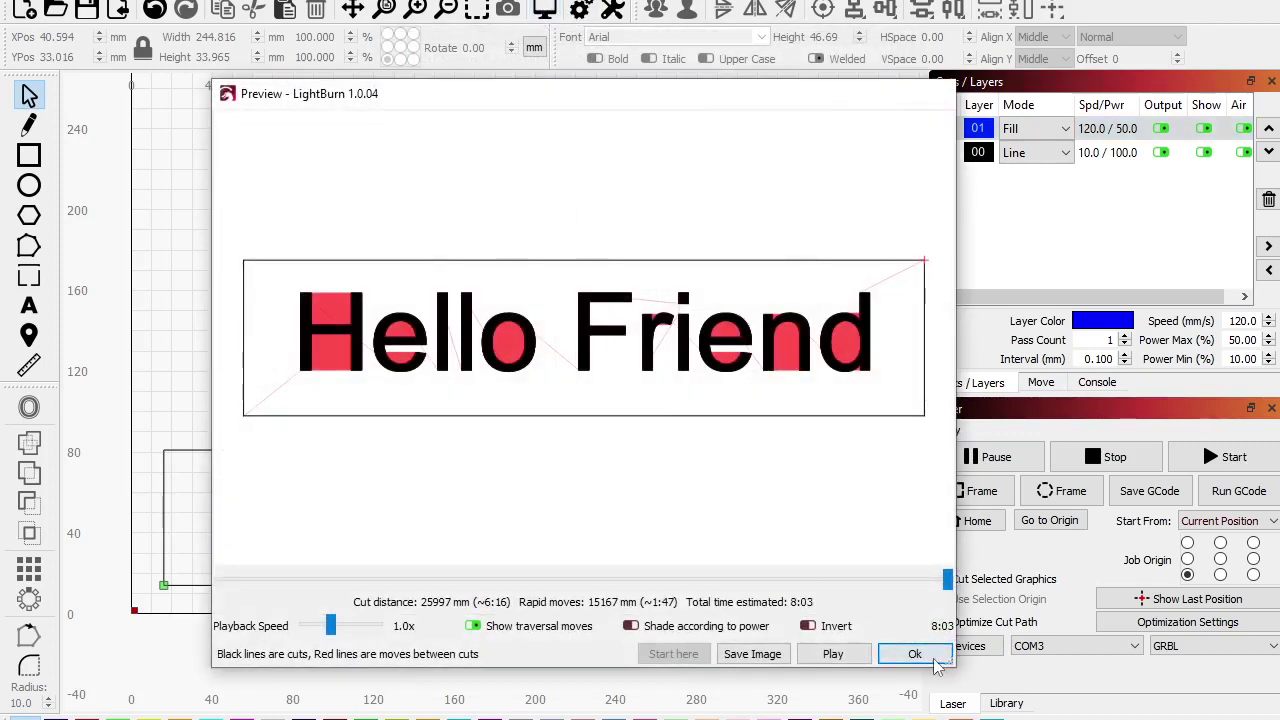
{"action": "left_click", "coordinate": [912, 653]}
Step: Enable Flood Fill on layer C01 and preview the lettering's travel moves and estimated time
{"action": "double_click", "coordinate": [941, 139]}
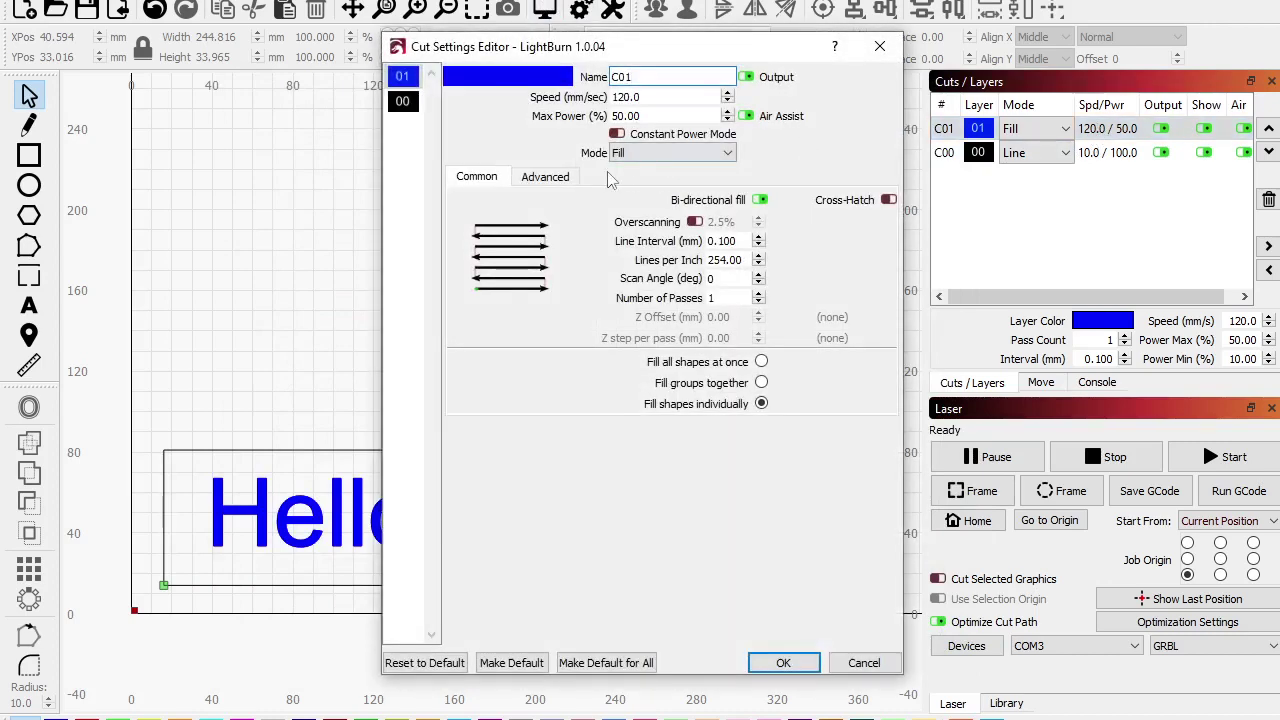
{"action": "left_click", "coordinate": [548, 178]}
{"action": "left_click", "coordinate": [696, 249]}
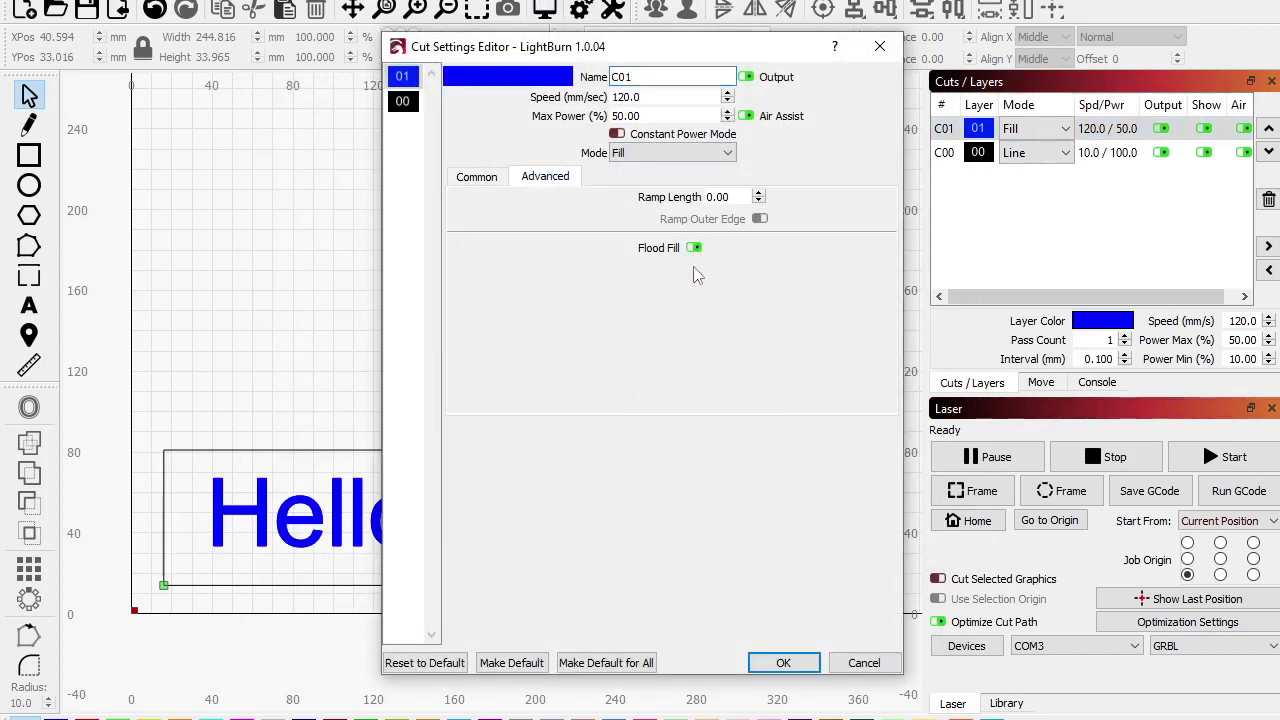
{"action": "left_click", "coordinate": [783, 662]}
{"action": "left_click", "coordinate": [544, 10]}
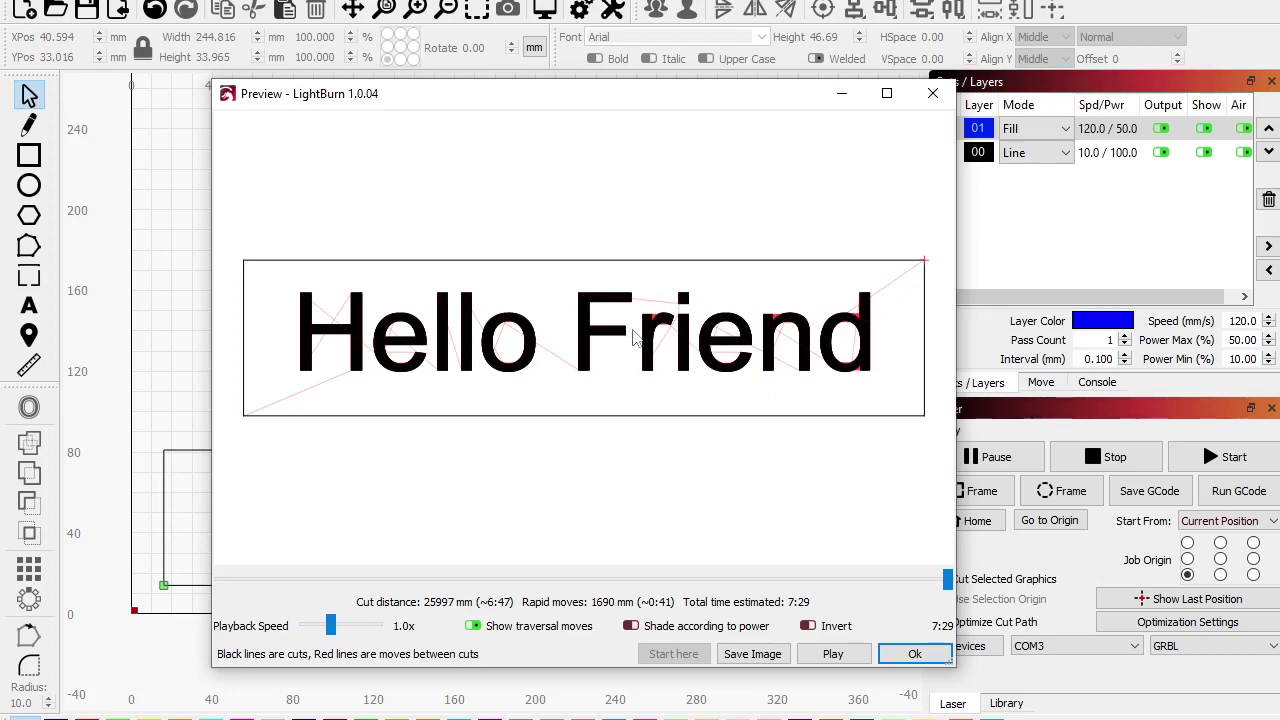
{"action": "left_click", "coordinate": [914, 654]}
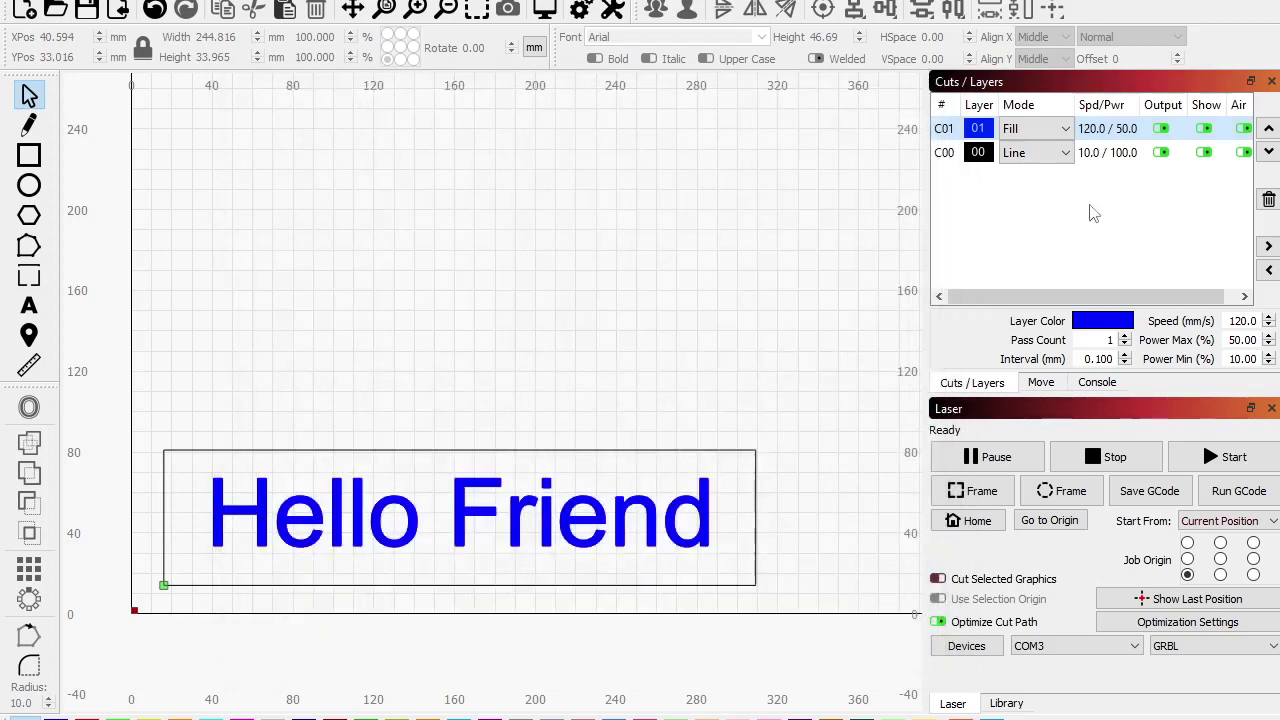
Step: Check the advanced settings of layer C01 and set its fill grouping to Fill all shapes at once
{"action": "double_click", "coordinate": [1115, 137]}
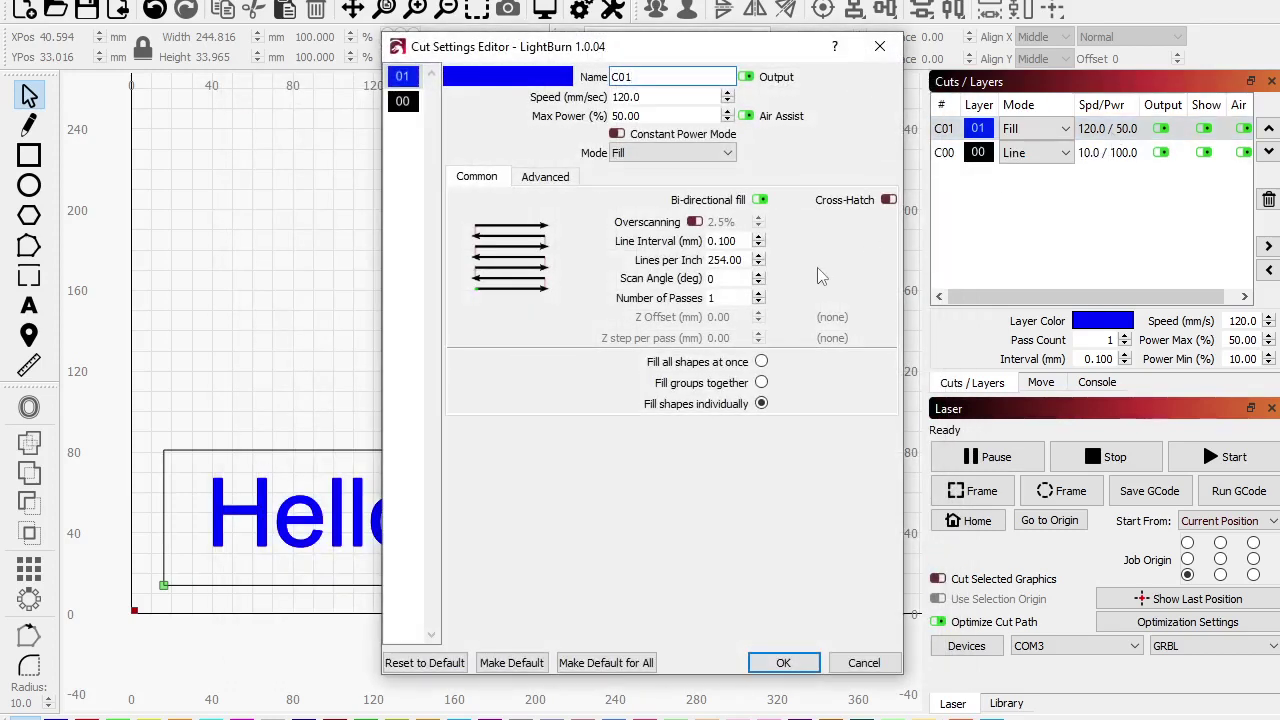
{"action": "left_click", "coordinate": [544, 181]}
{"action": "left_click", "coordinate": [486, 177]}
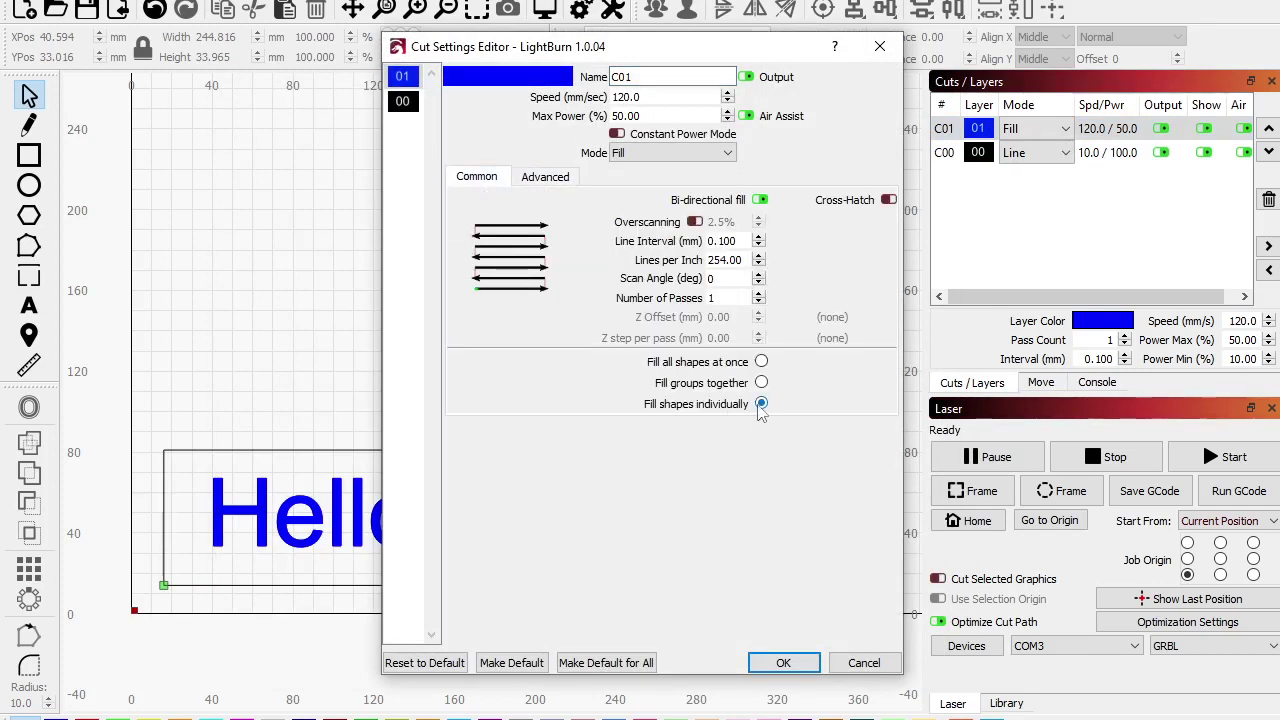
{"action": "left_click", "coordinate": [761, 361]}
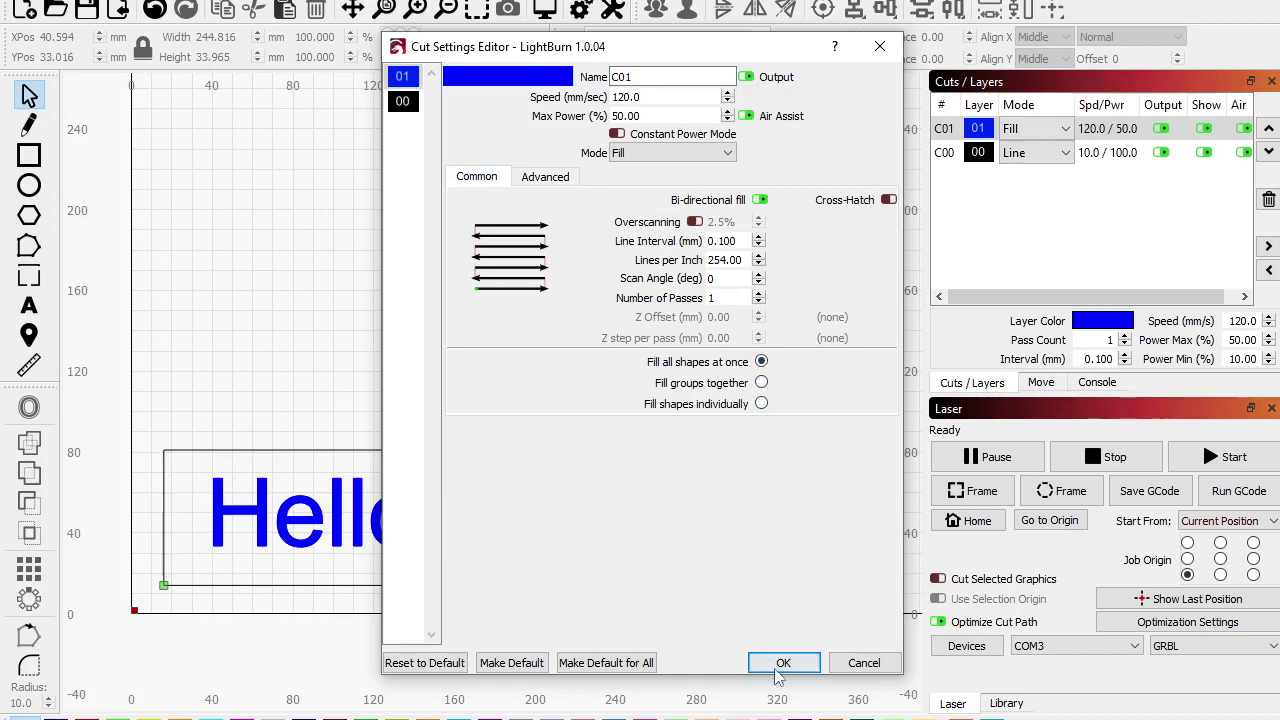
{"action": "left_click", "coordinate": [780, 665]}
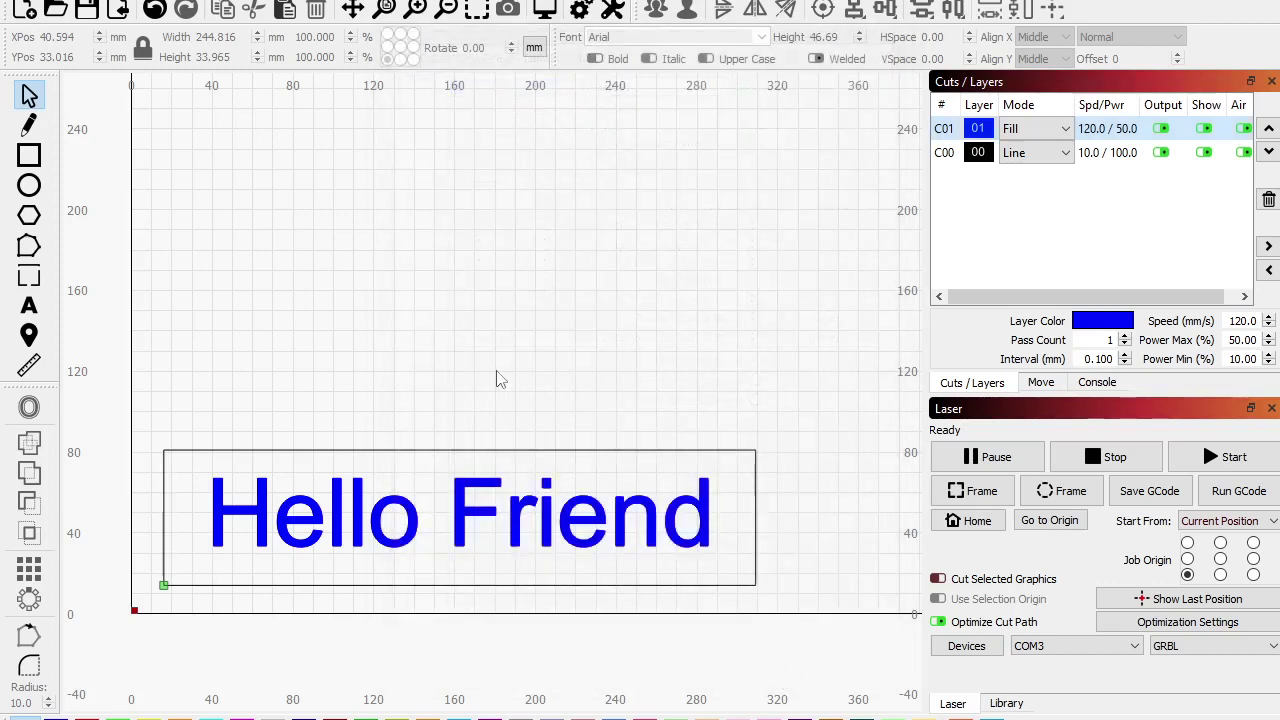
Step: Delete the Hello Friend text and its surrounding rectangle from the workspace
{"action": "scroll", "coordinate": [500, 378], "scroll_direction": "down", "scroll_amount": 2}
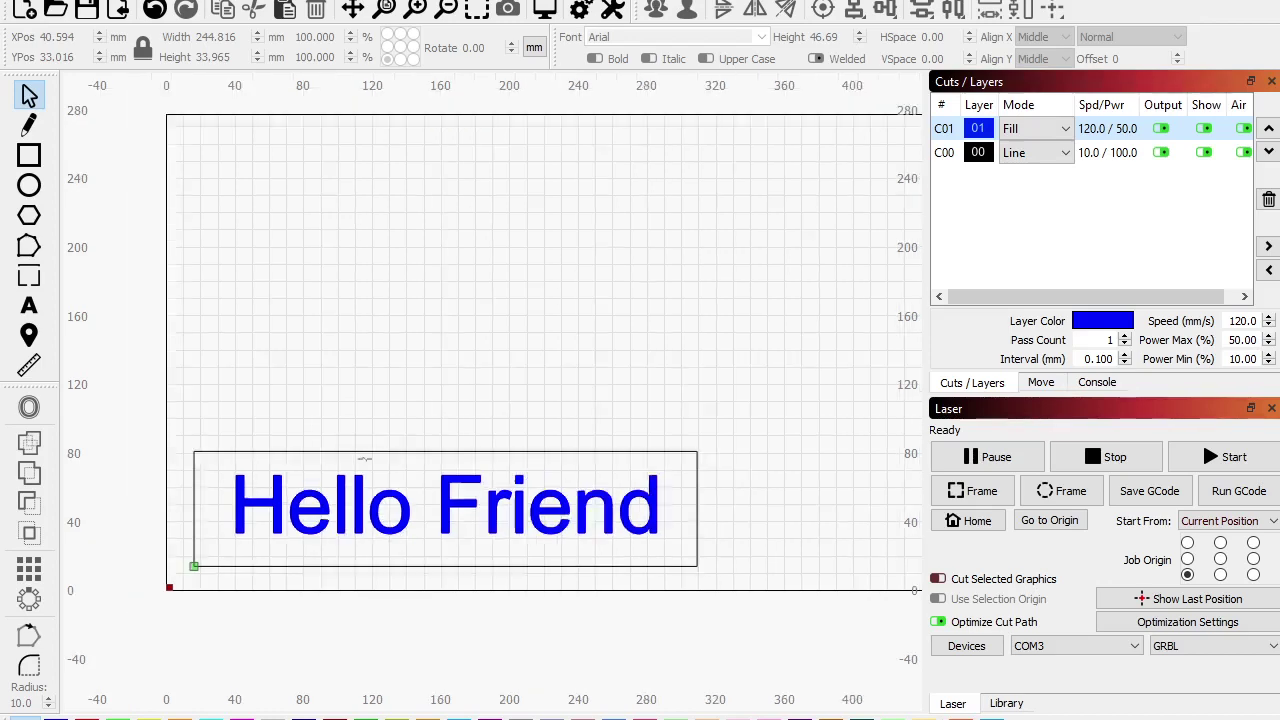
{"action": "scroll", "coordinate": [365, 476], "scroll_direction": "up", "scroll_amount": 2}
{"action": "scroll", "coordinate": [365, 476], "scroll_direction": "down", "scroll_amount": 2}
{"action": "scroll", "coordinate": [365, 476], "scroll_direction": "up", "scroll_amount": 1}
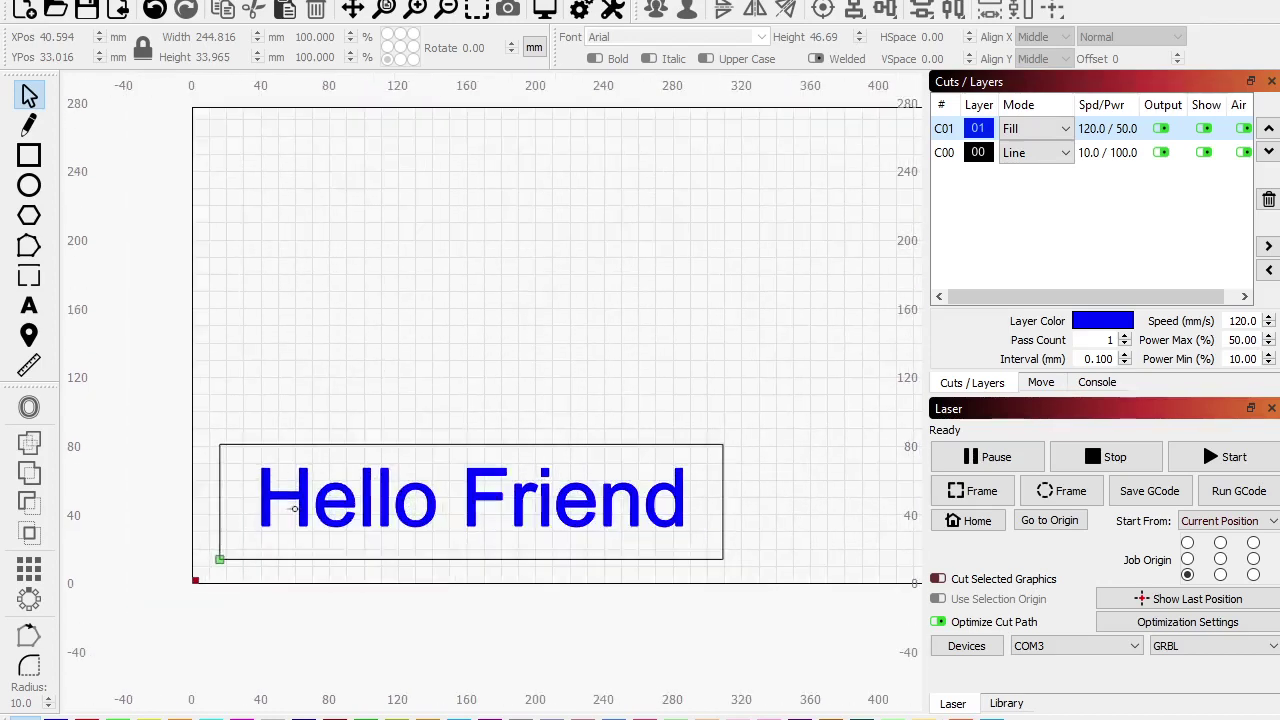
{"action": "left_click", "coordinate": [350, 500]}
{"action": "left_click_drag", "start_coordinate": [160, 414], "coordinate": [850, 686]}
{"action": "key", "text": "Delete"}
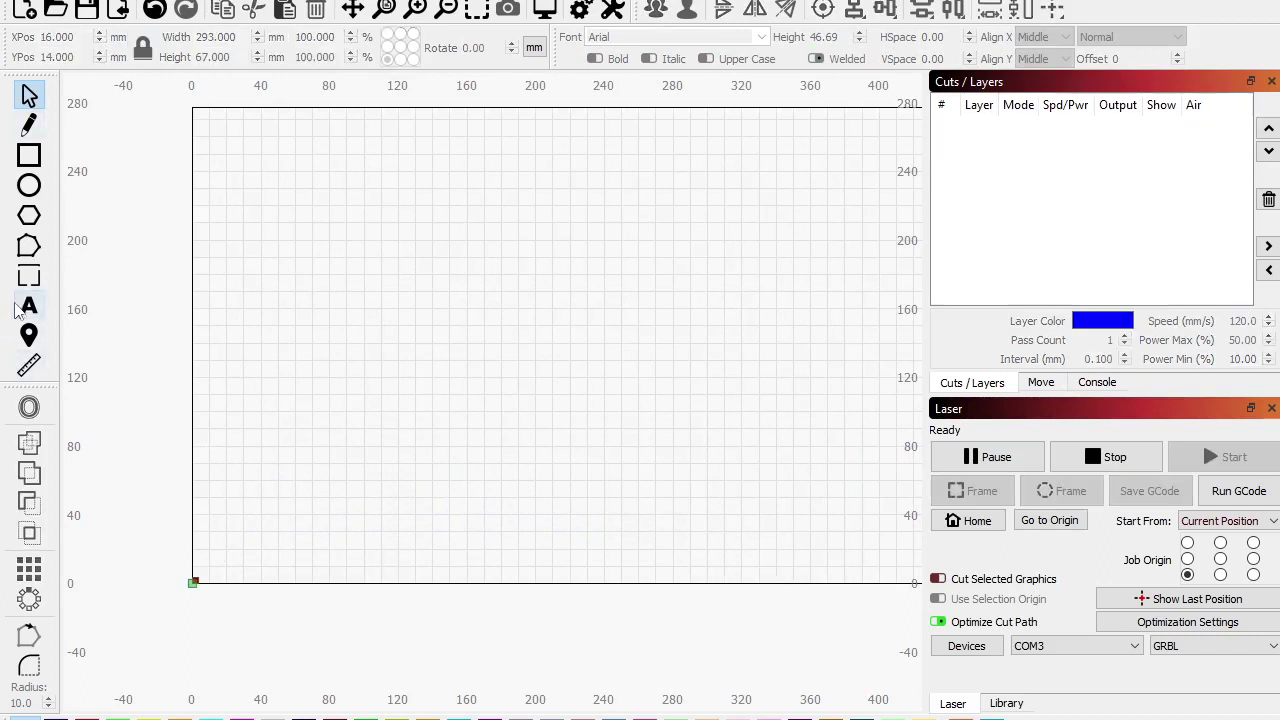
Step: Draw a rectangle about 232 by 188 mm and add the Arial texts "Welcome" and "Home" one above the other over it
{"action": "left_click", "coordinate": [28, 156]}
{"action": "left_click_drag", "start_coordinate": [255, 249], "coordinate": [652, 572]}
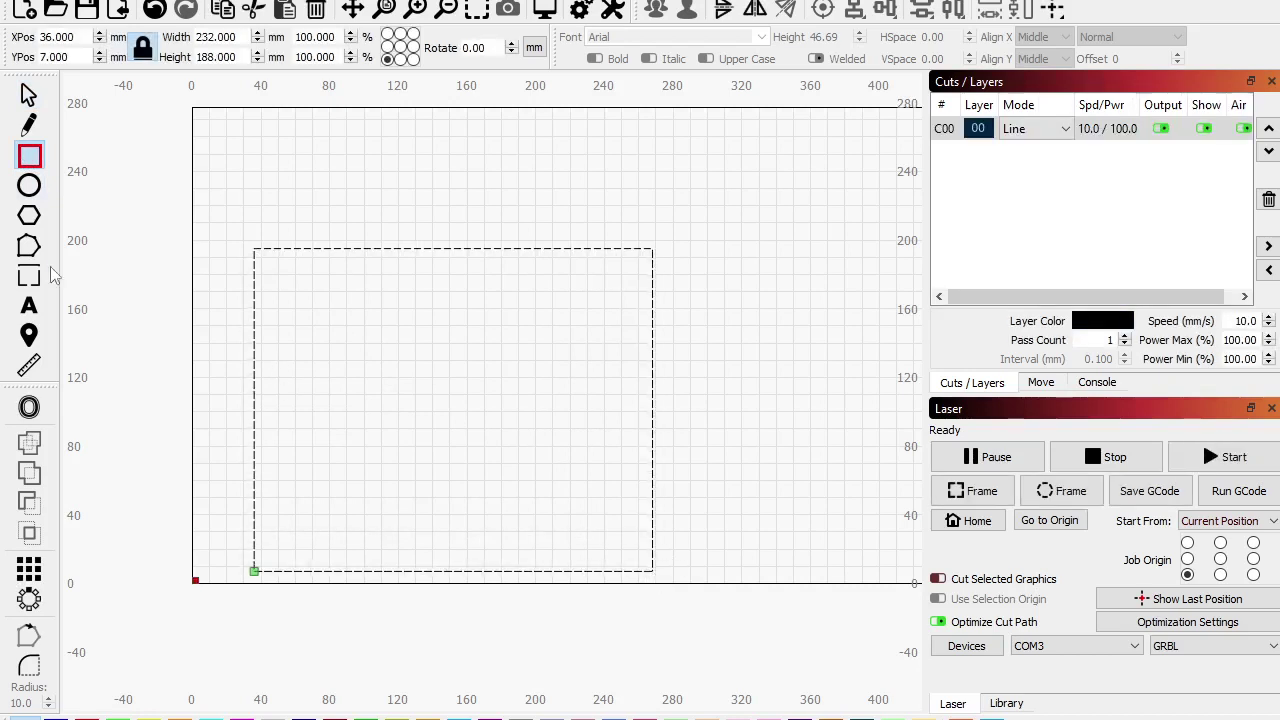
{"action": "left_click", "coordinate": [29, 306]}
{"action": "left_click", "coordinate": [346, 334]}
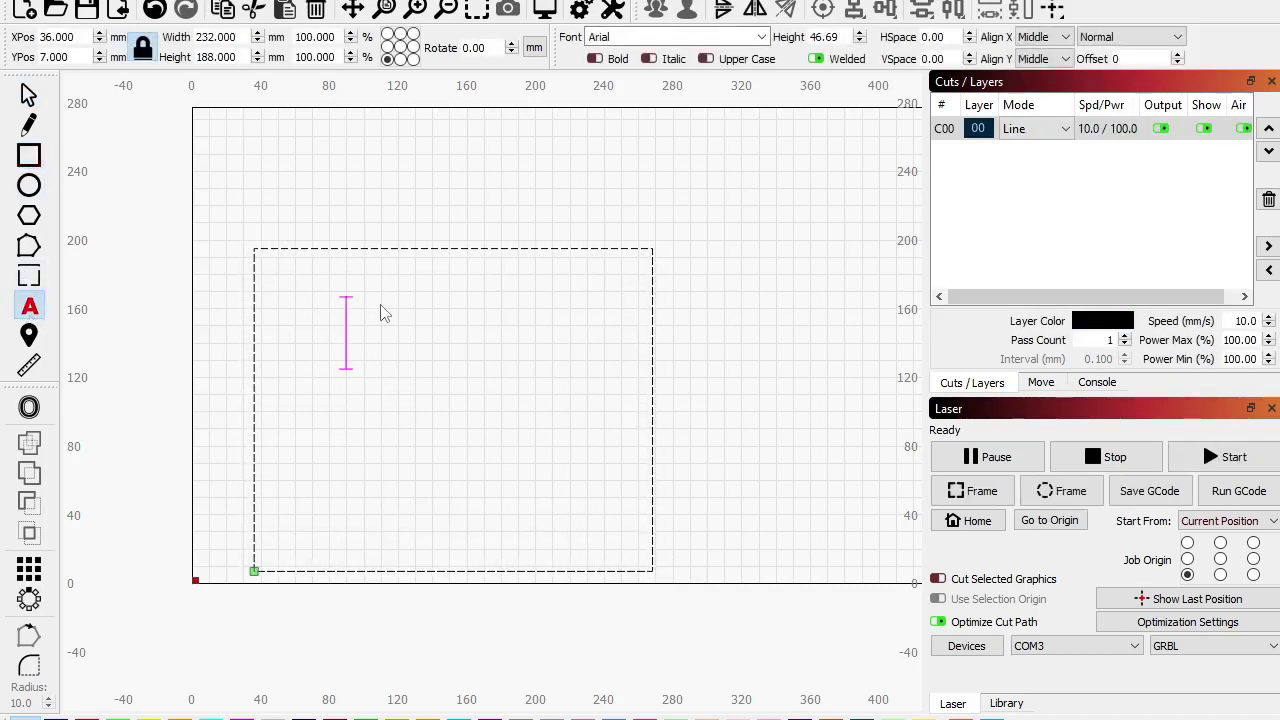
{"action": "type", "text": "Welcome"}
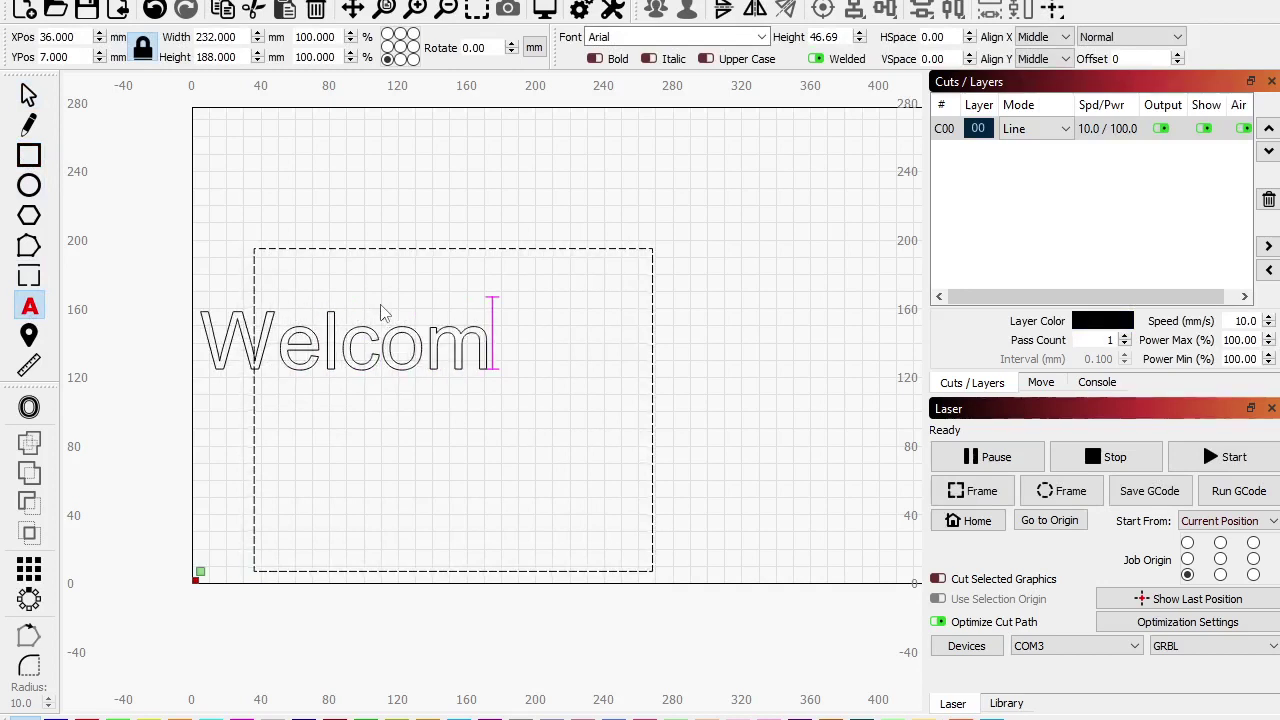
{"action": "left_click", "coordinate": [322, 482]}
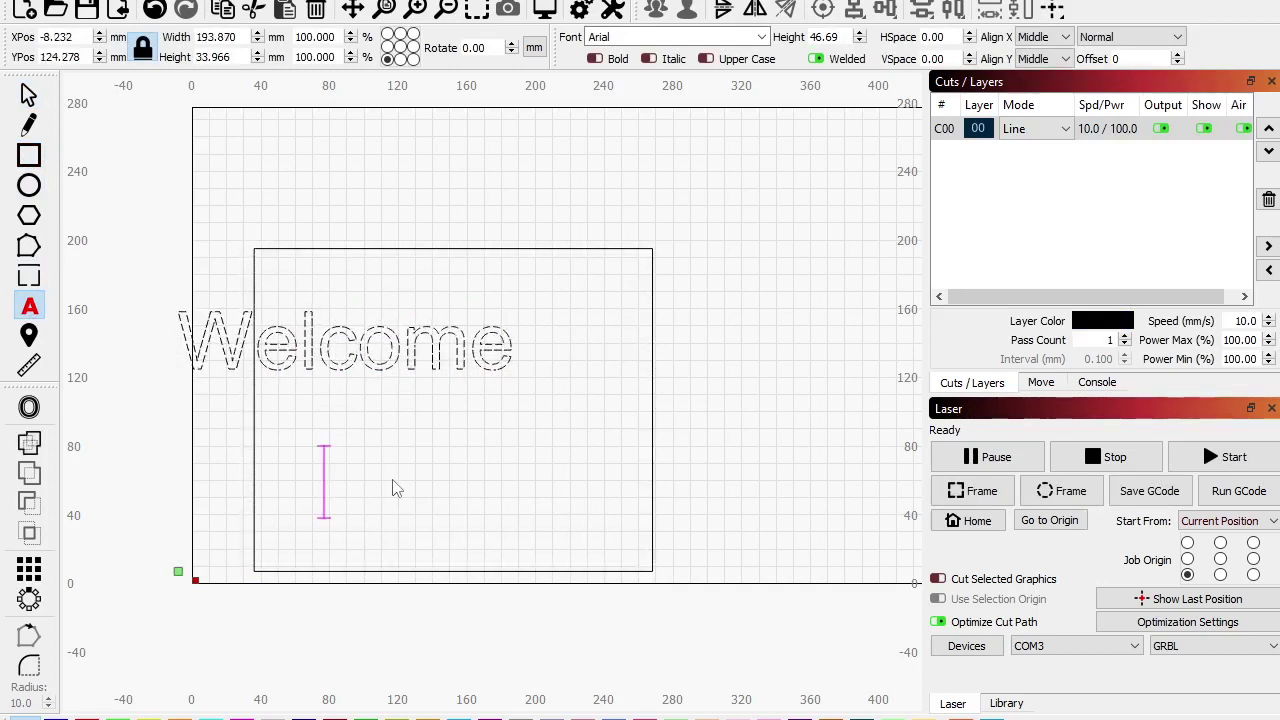
{"action": "type", "text": "Home"}
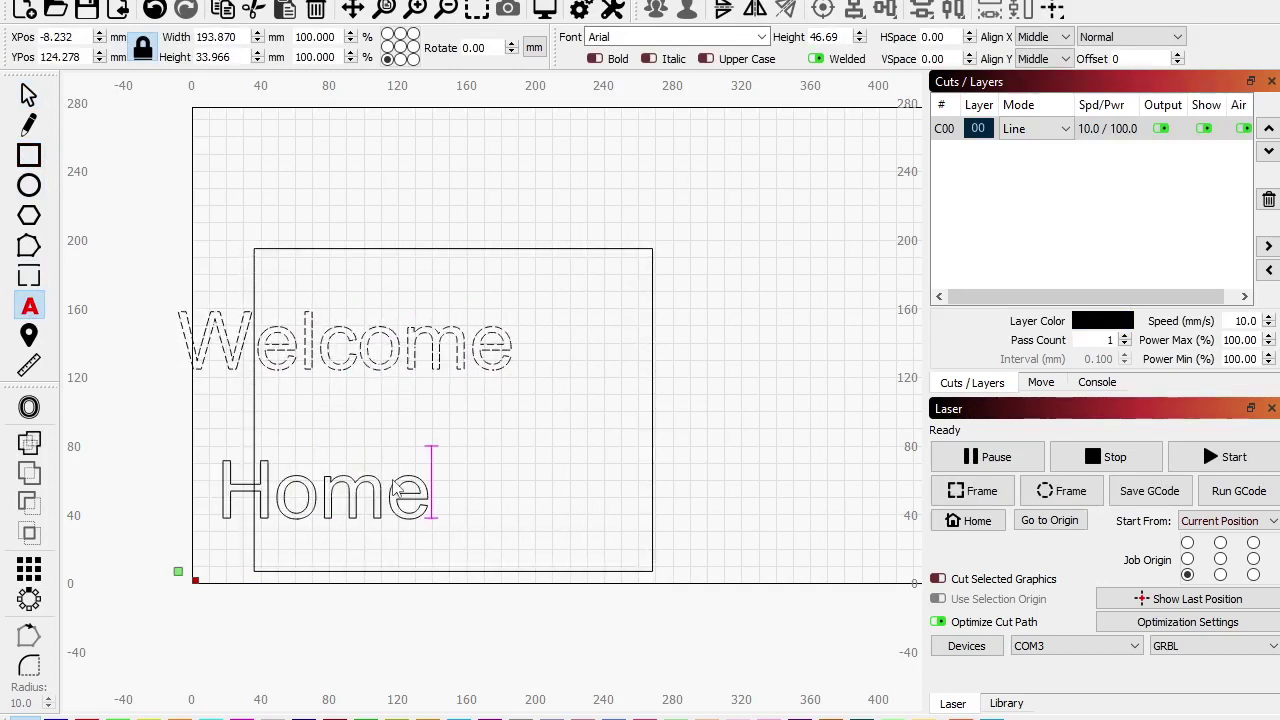
Step: Draw a second rectangle about 121 by 92 mm overlapping the upper-right corner of the larger rectangle
{"action": "left_click", "coordinate": [29, 155]}
{"action": "left_click_drag", "start_coordinate": [505, 195], "coordinate": [714, 351]}
{"action": "scroll", "coordinate": [640, 355], "scroll_direction": "down", "scroll_amount": 3}
{"action": "scroll", "coordinate": [404, 262], "scroll_direction": "up", "scroll_amount": 3}
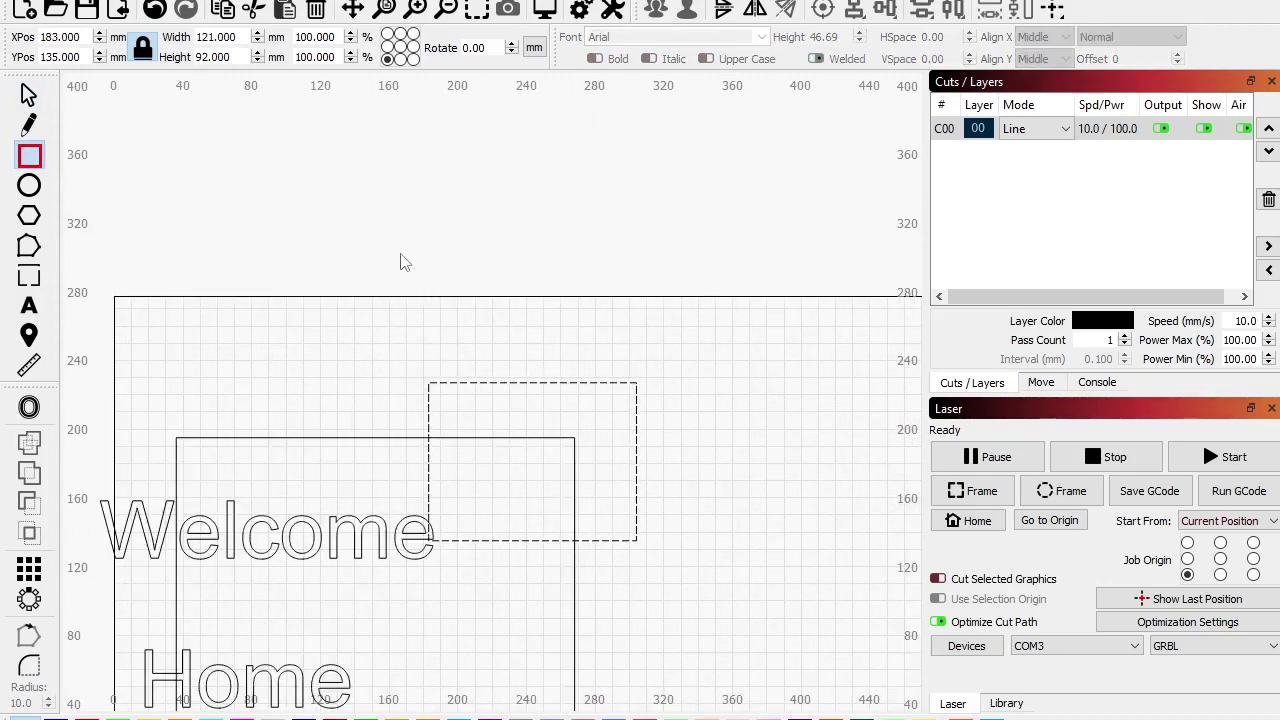
Step: Draw a rectangle about 77 by 66 mm and a narrow one about 20 by 44 mm above the existing rectangles
{"action": "left_click_drag", "start_coordinate": [424, 254], "coordinate": [532, 348]}
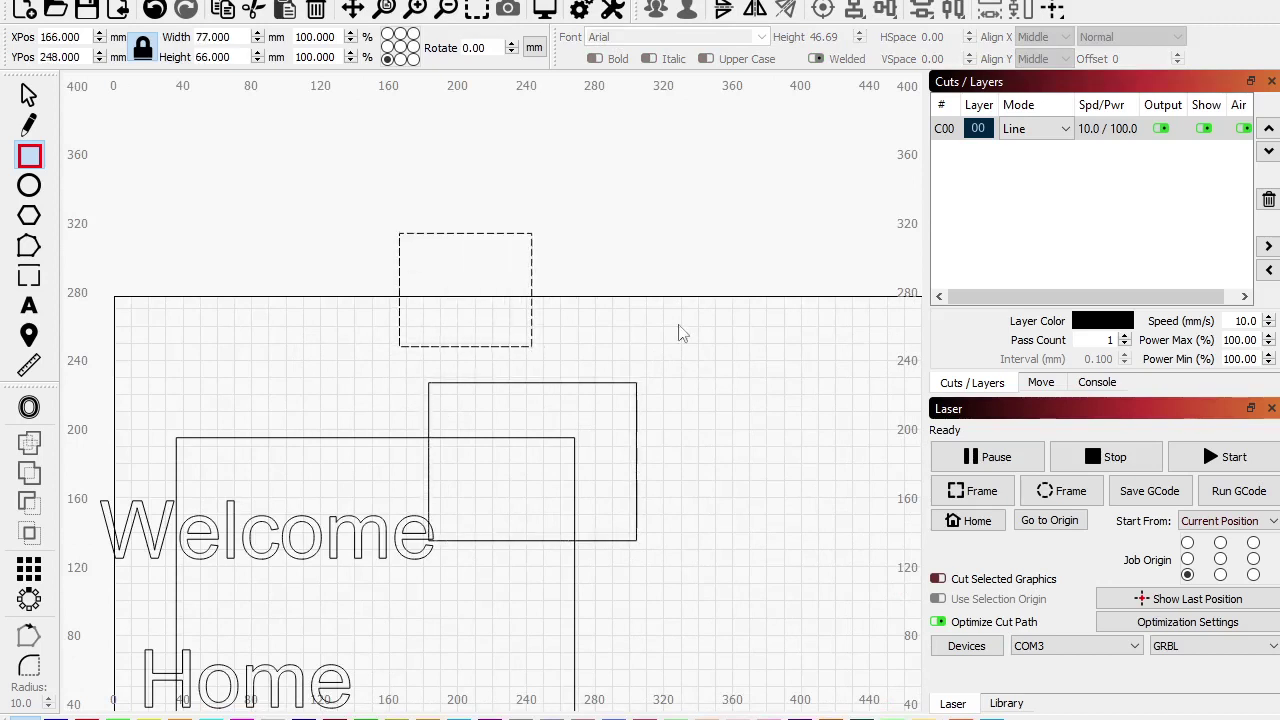
{"action": "left_click_drag", "start_coordinate": [583, 254], "coordinate": [617, 328]}
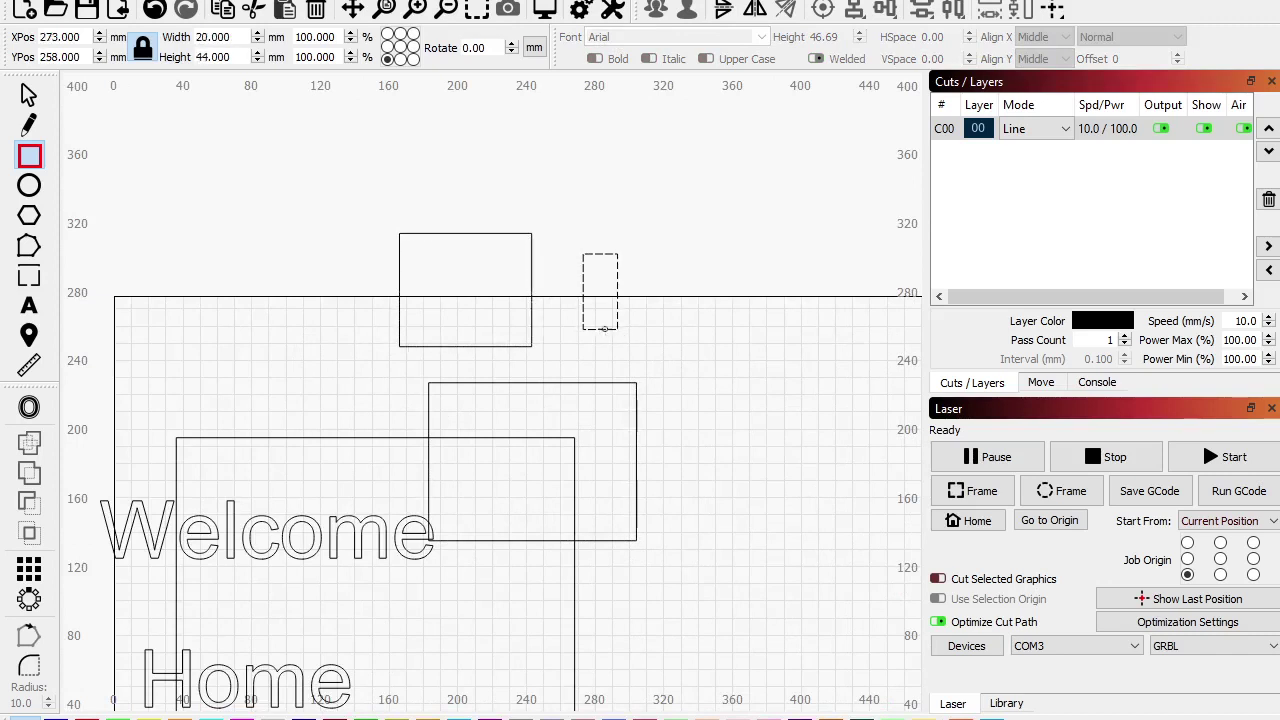
{"action": "left_click", "coordinate": [28, 95]}
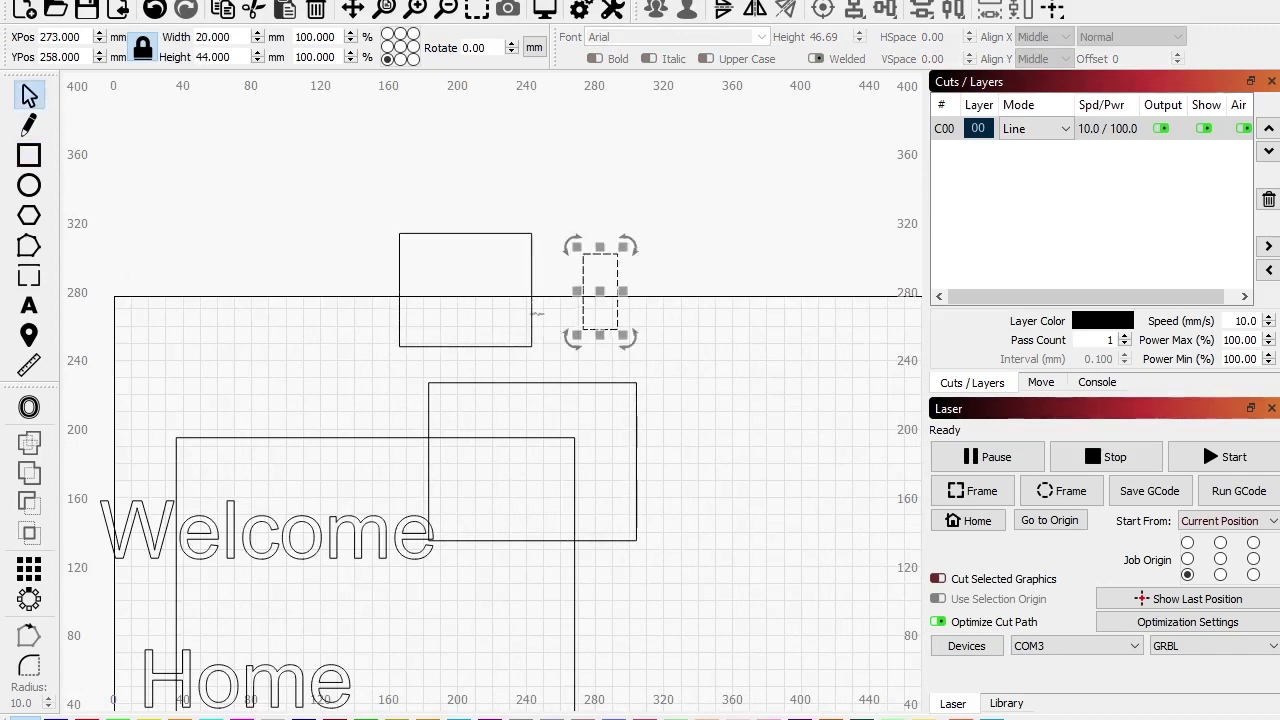
Step: Rotate the 77 by 66 mm rectangle into a roof peak over the 121 by 92 mm rectangle and combine both with Boolean Union
{"action": "left_click", "coordinate": [532, 280]}
{"action": "left_click_drag", "start_coordinate": [541, 223], "coordinate": [566, 300]}
{"action": "left_click_drag", "start_coordinate": [375, 288], "coordinate": [427, 386]}
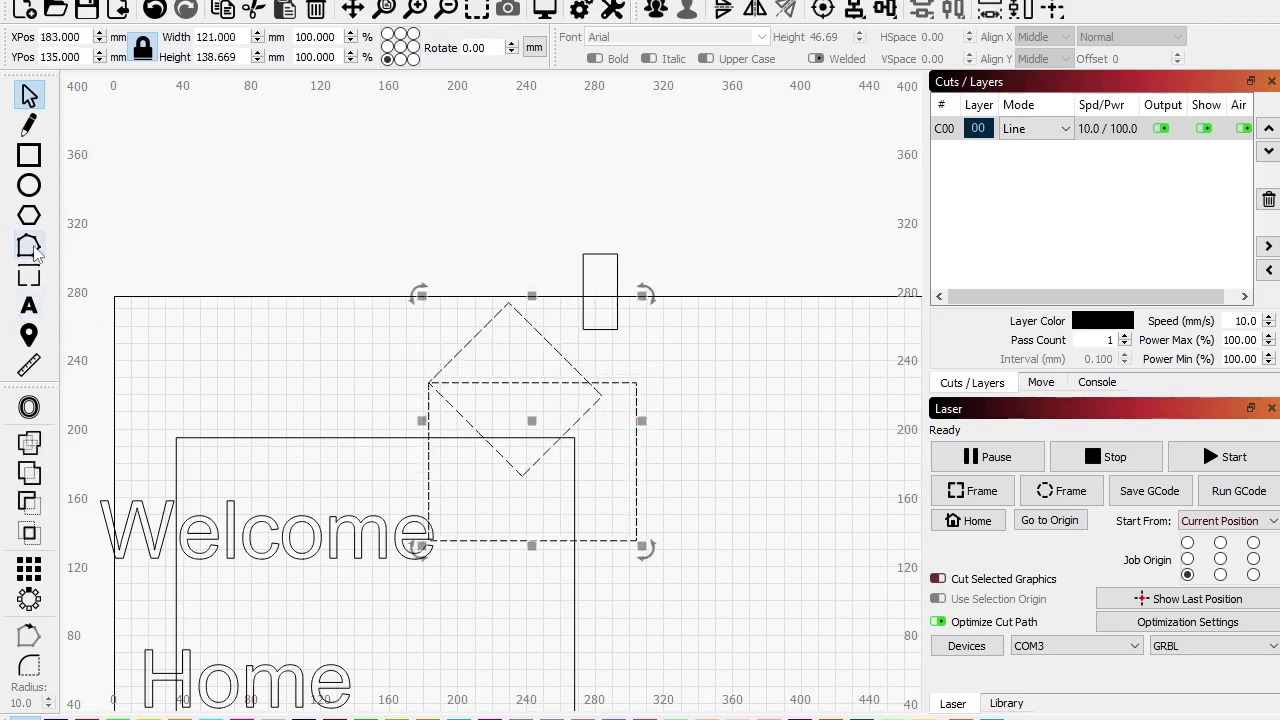
{"action": "left_click", "coordinate": [29, 474]}
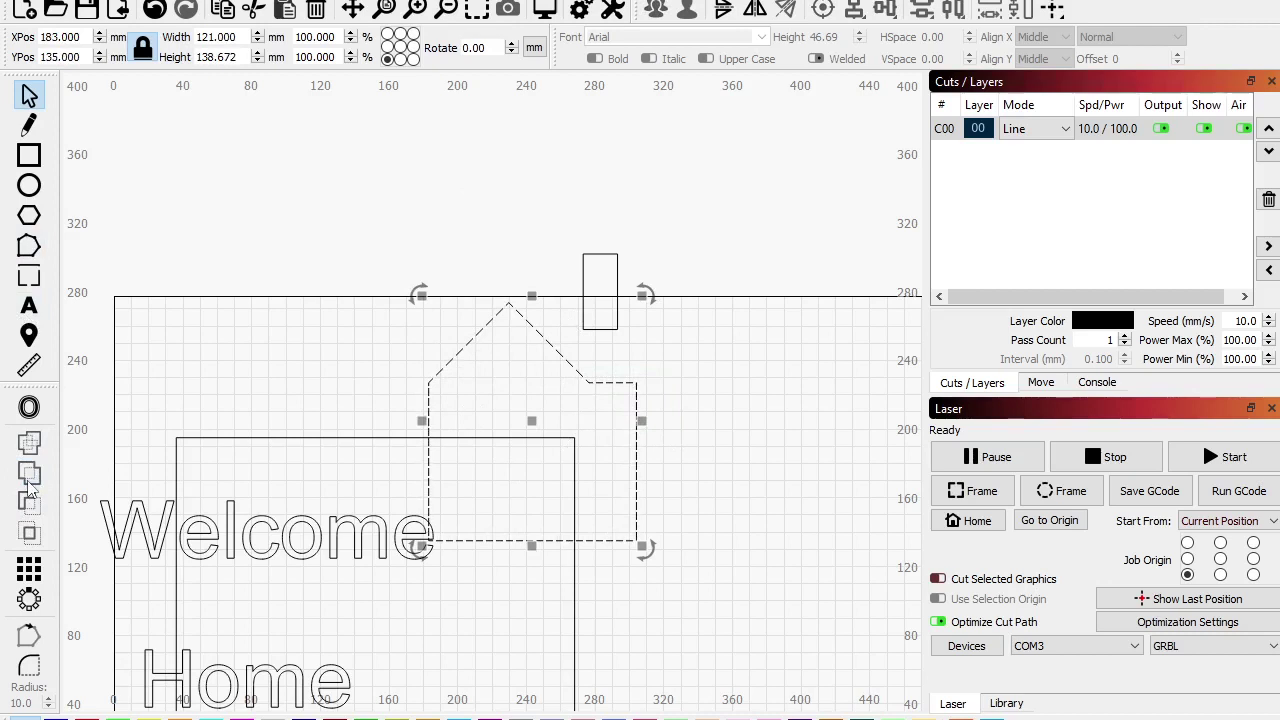
Step: Place the narrow rectangle on the roof as a slimmer chimney, union it with the house, and move the house above the large rectangle
{"action": "left_click", "coordinate": [672, 388]}
{"action": "left_click", "coordinate": [610, 330]}
{"action": "left_click_drag", "start_coordinate": [617, 291], "coordinate": [566, 334]}
{"action": "left_click_drag", "start_coordinate": [724, 444], "coordinate": [367, 261]}
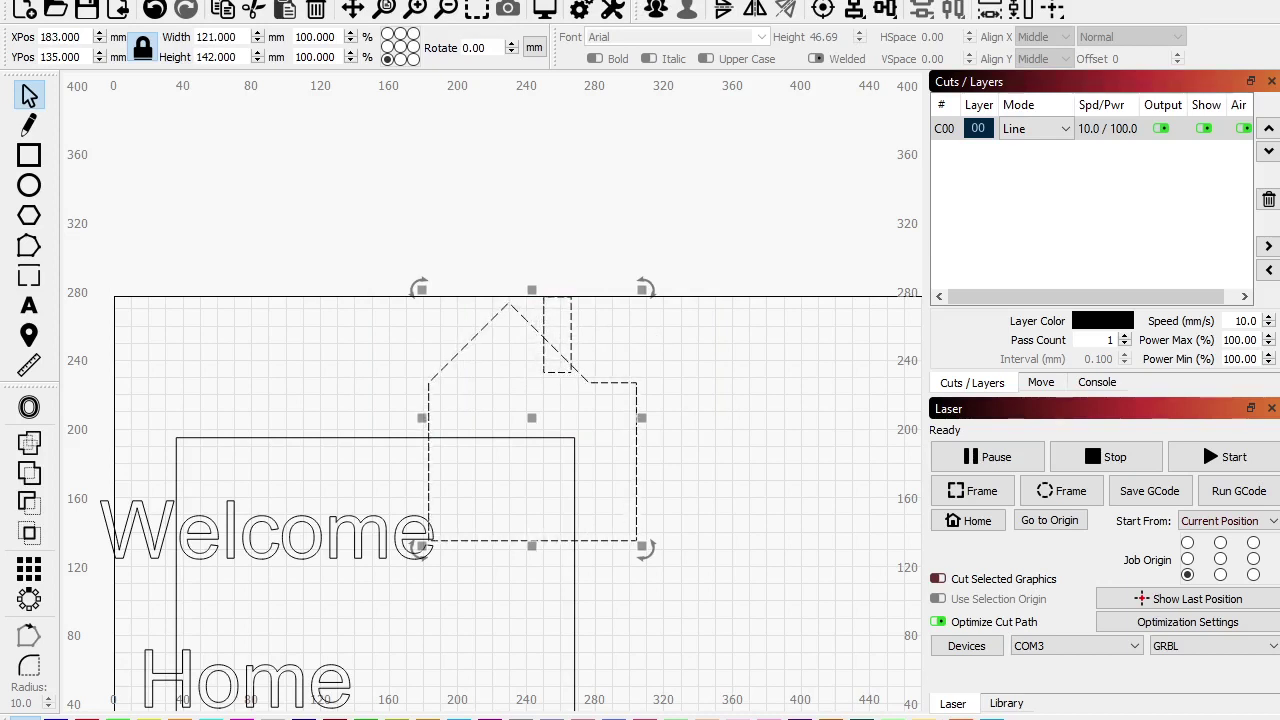
{"action": "left_click", "coordinate": [29, 472]}
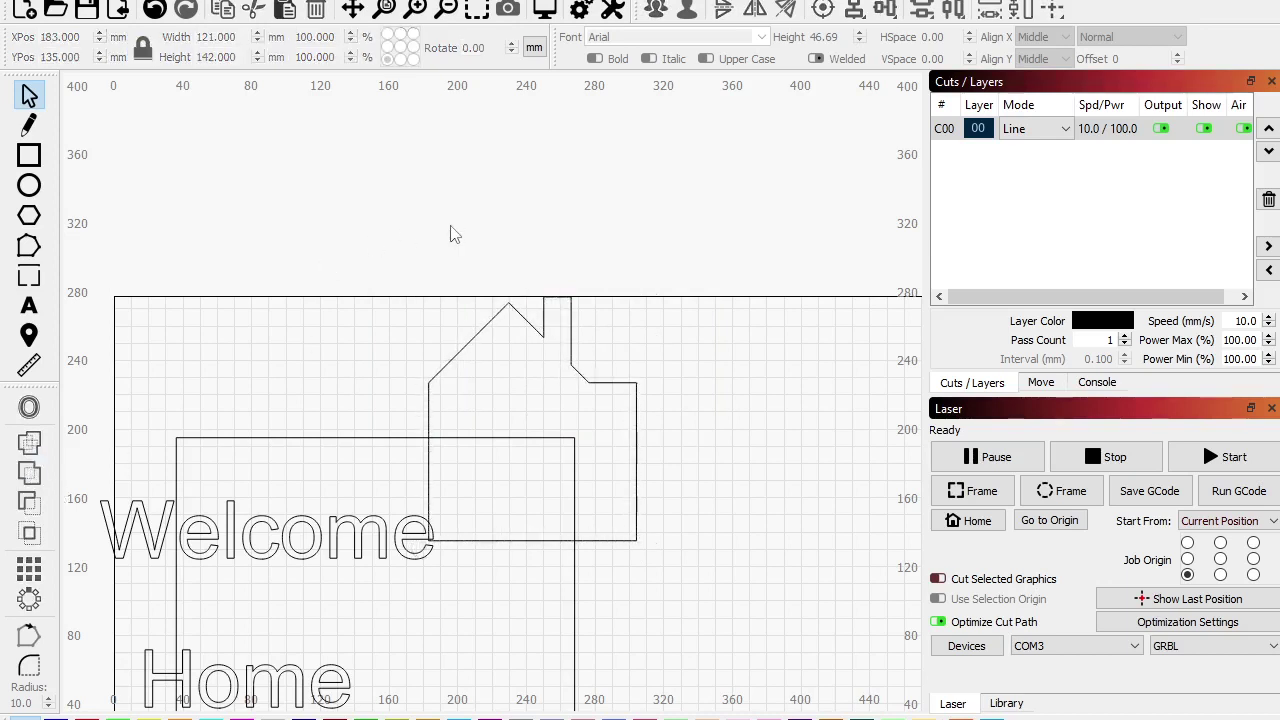
{"action": "left_click_drag", "start_coordinate": [544, 333], "coordinate": [548, 152]}
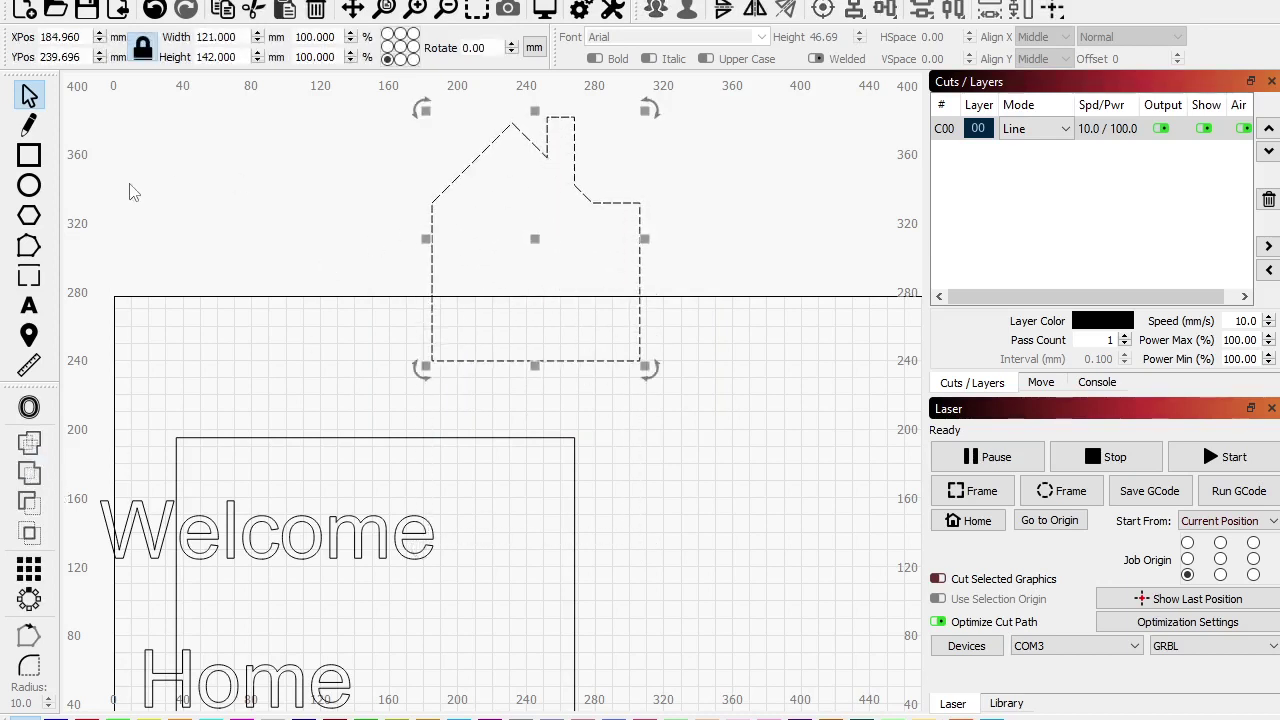
Step: Draw a door rectangle about 31 by 59 mm beside the house with a pane about 9 by 10 mm inside its upper part
{"action": "left_click", "coordinate": [29, 155]}
{"action": "left_click_drag", "start_coordinate": [297, 258], "coordinate": [244, 358]}
{"action": "scroll", "coordinate": [250, 343], "scroll_direction": "up", "scroll_amount": 3}
{"action": "left_click_drag", "start_coordinate": [251, 181], "coordinate": [287, 228]}
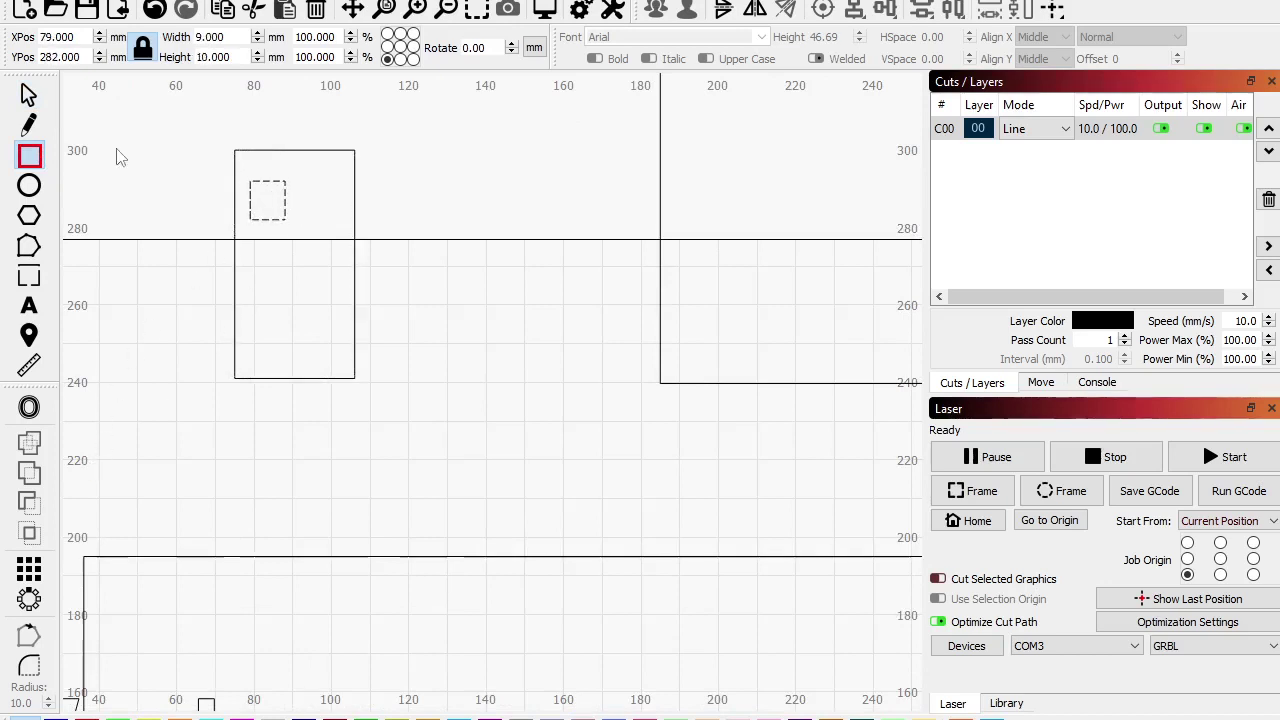
{"action": "key", "text": "Escape"}
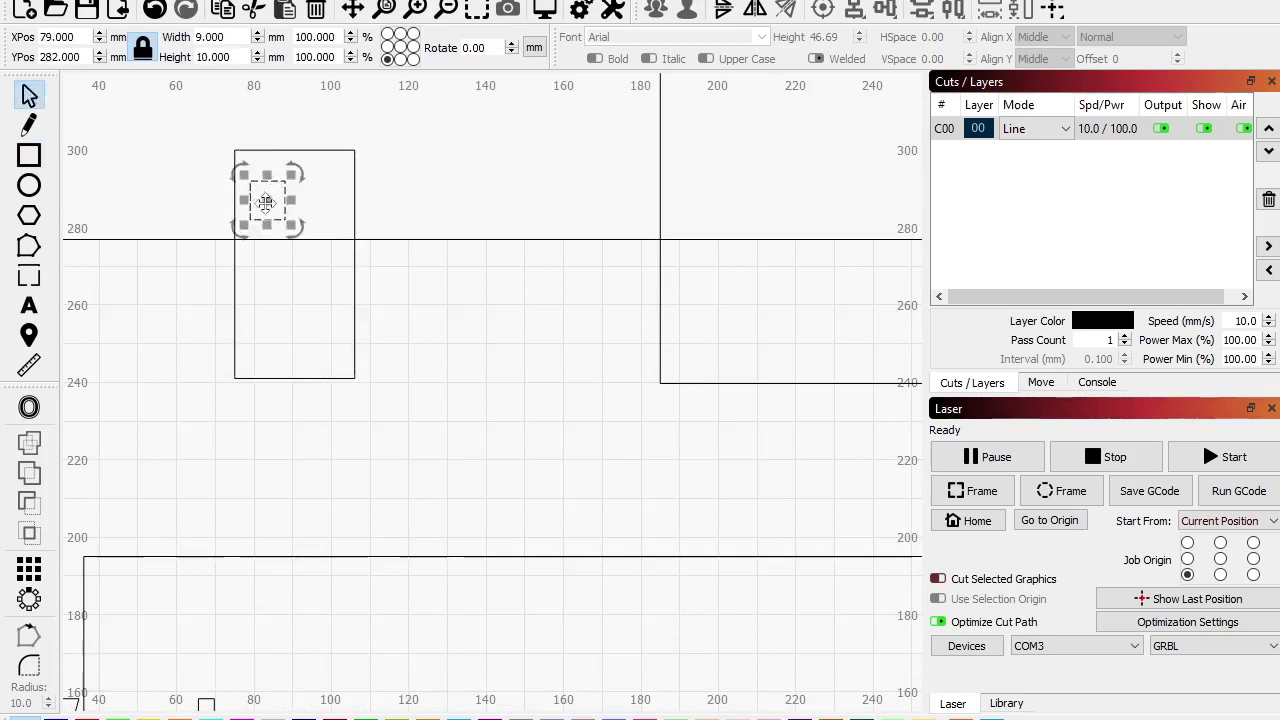
{"action": "left_click_drag", "start_coordinate": [273, 210], "coordinate": [271, 249]}
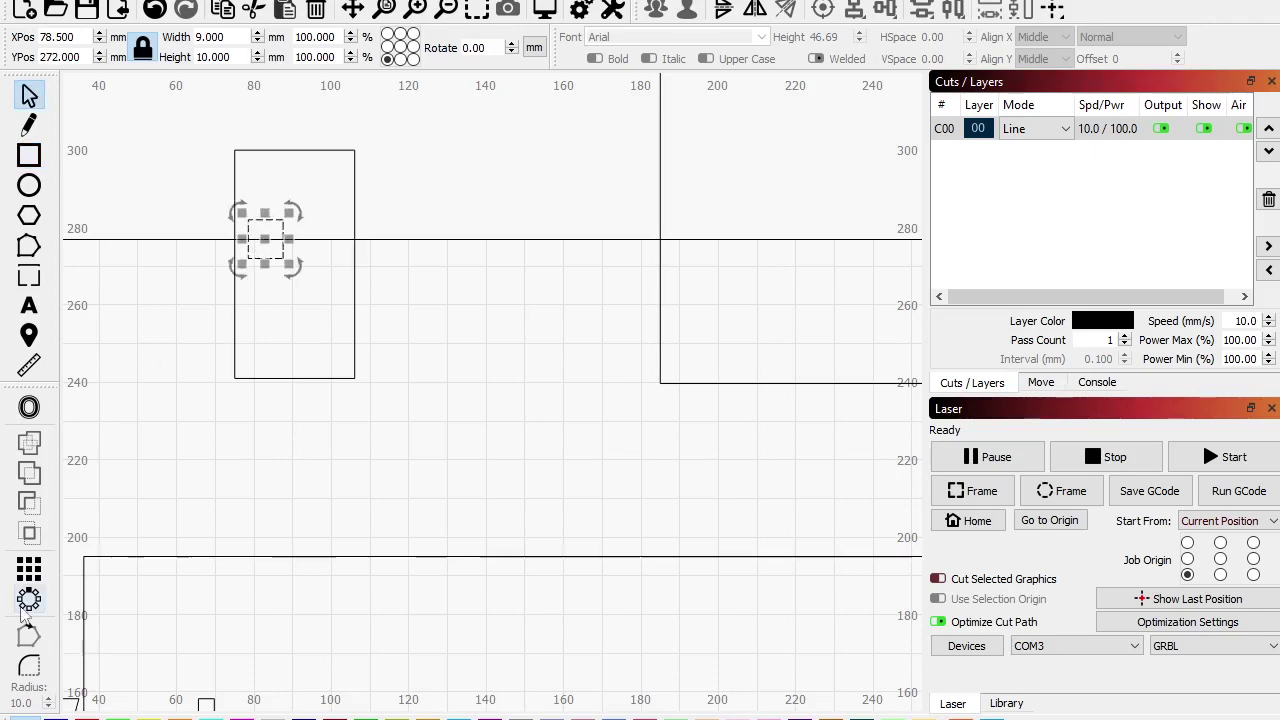
Step: Create a grid array of the door pane with 2 columns and 2 rows, spaced 15 mm center to center in X and Y
{"action": "left_click", "coordinate": [29, 569]}
{"action": "left_click", "coordinate": [626, 201]}
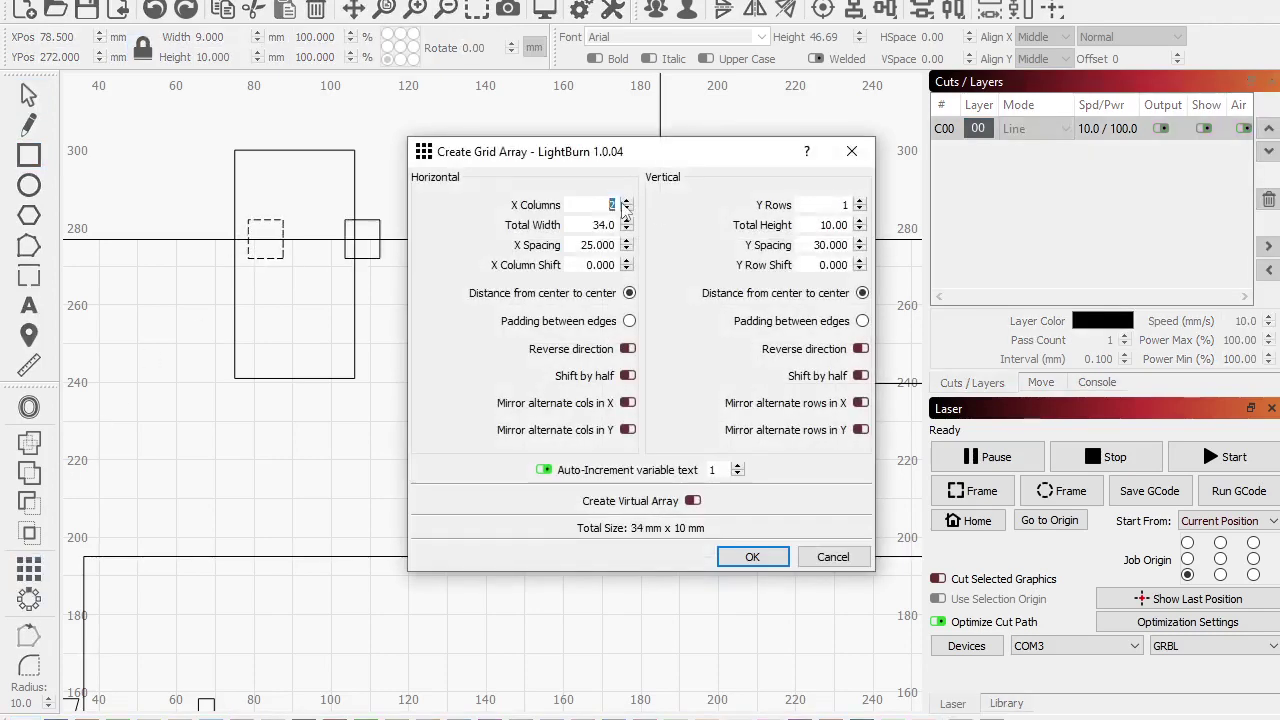
{"action": "left_click", "coordinate": [859, 201]}
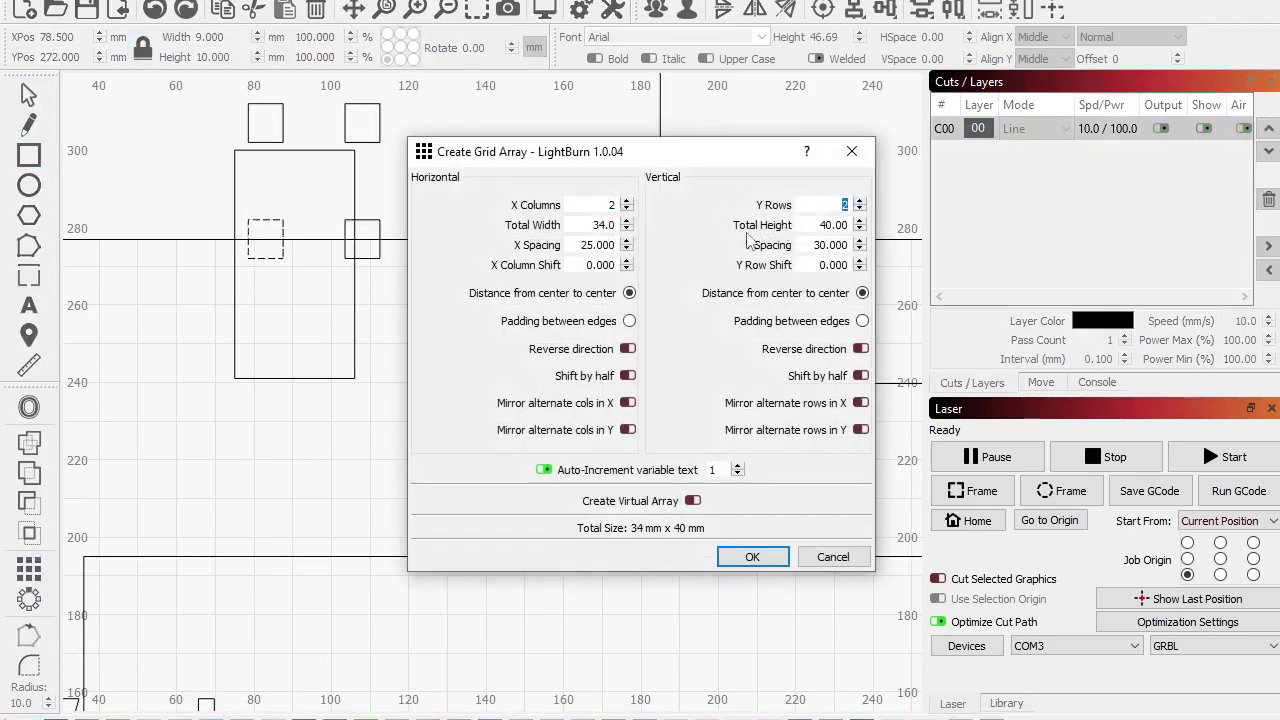
{"action": "left_click", "coordinate": [627, 249]}
{"action": "left_click", "coordinate": [627, 249]}
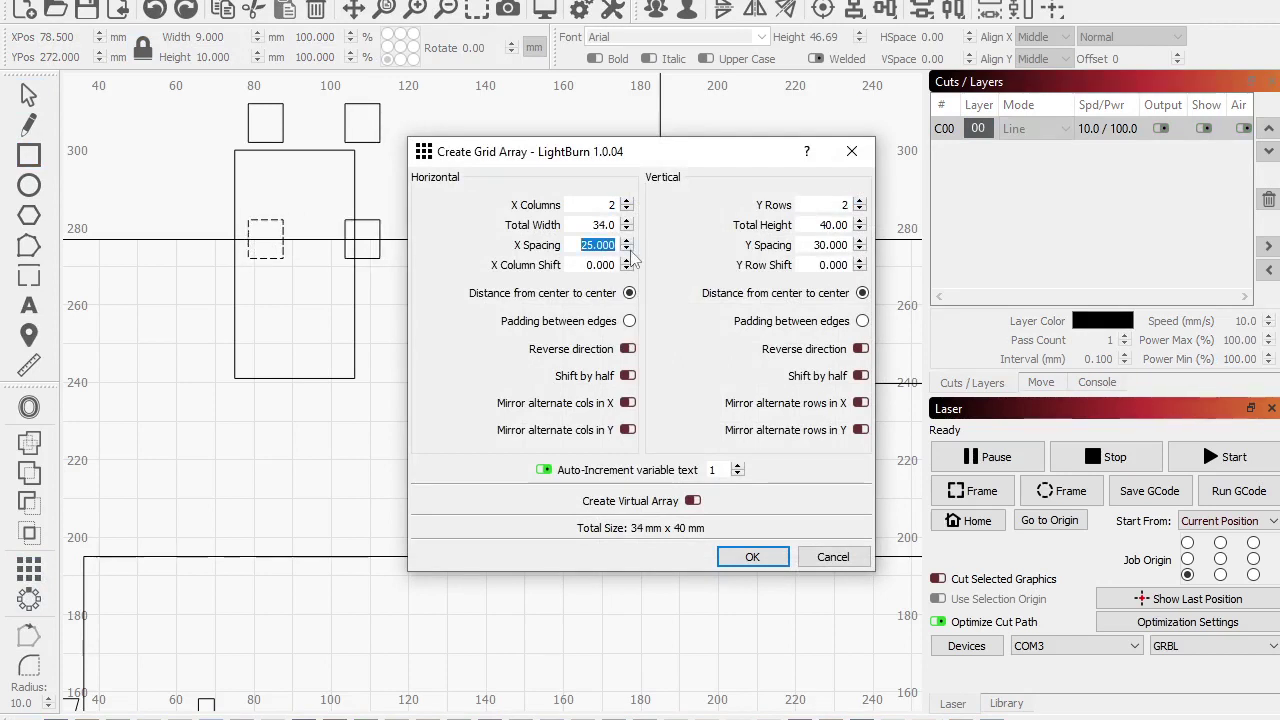
{"action": "left_click", "coordinate": [627, 249]}
{"action": "left_click", "coordinate": [627, 249]}
{"action": "left_click", "coordinate": [627, 249]}
{"action": "left_click", "coordinate": [627, 249]}
{"action": "left_click", "coordinate": [627, 249]}
{"action": "left_click", "coordinate": [627, 249]}
{"action": "left_click", "coordinate": [627, 249]}
{"action": "left_click", "coordinate": [627, 249]}
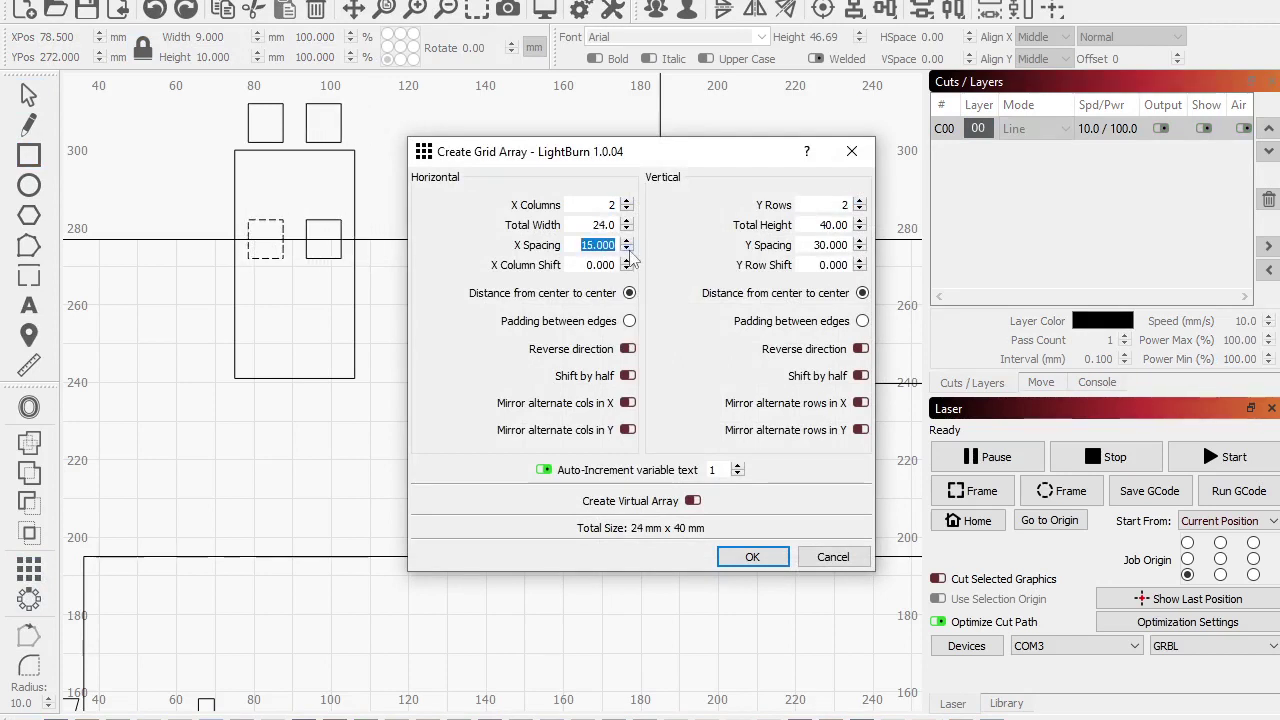
{"action": "left_click", "coordinate": [857, 250]}
{"action": "left_click", "coordinate": [857, 250]}
{"action": "left_click", "coordinate": [857, 250]}
{"action": "left_click", "coordinate": [857, 250]}
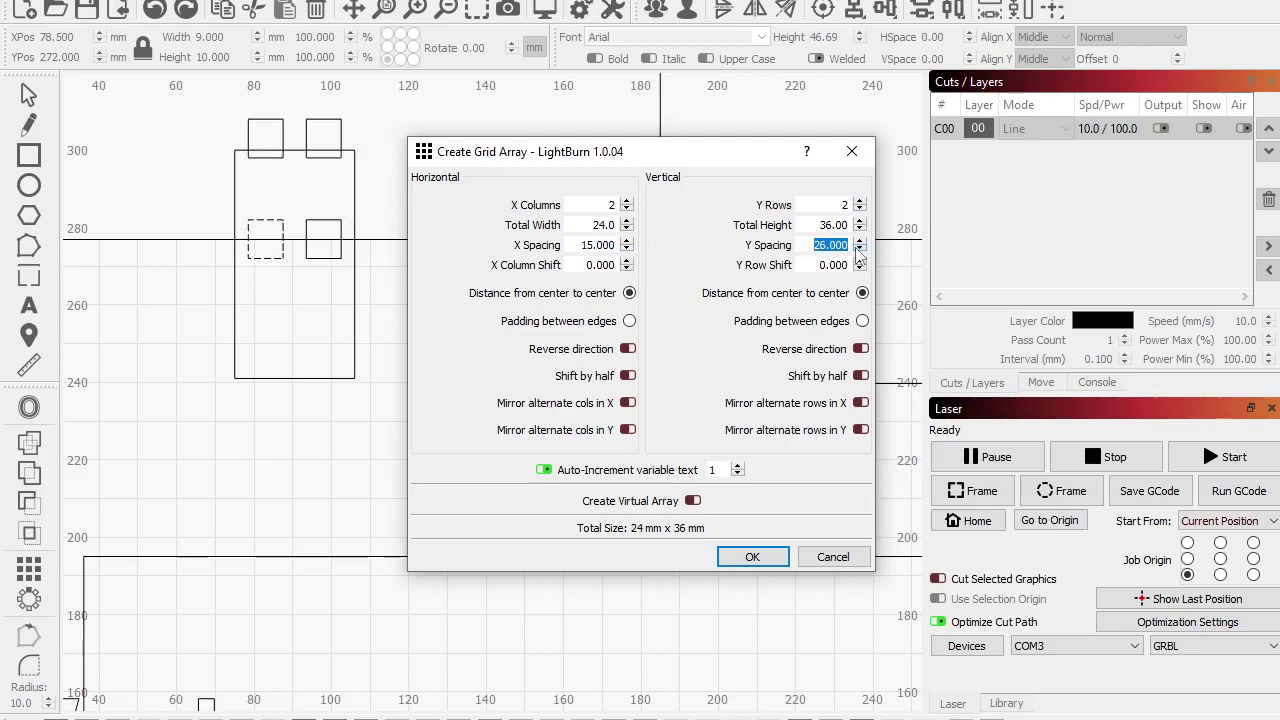
{"action": "left_click", "coordinate": [857, 250]}
{"action": "left_click", "coordinate": [857, 250]}
{"action": "left_click", "coordinate": [857, 250]}
{"action": "left_click", "coordinate": [857, 250]}
{"action": "left_click", "coordinate": [857, 250]}
{"action": "left_click", "coordinate": [857, 250]}
{"action": "left_click", "coordinate": [857, 250]}
{"action": "left_click", "coordinate": [857, 250]}
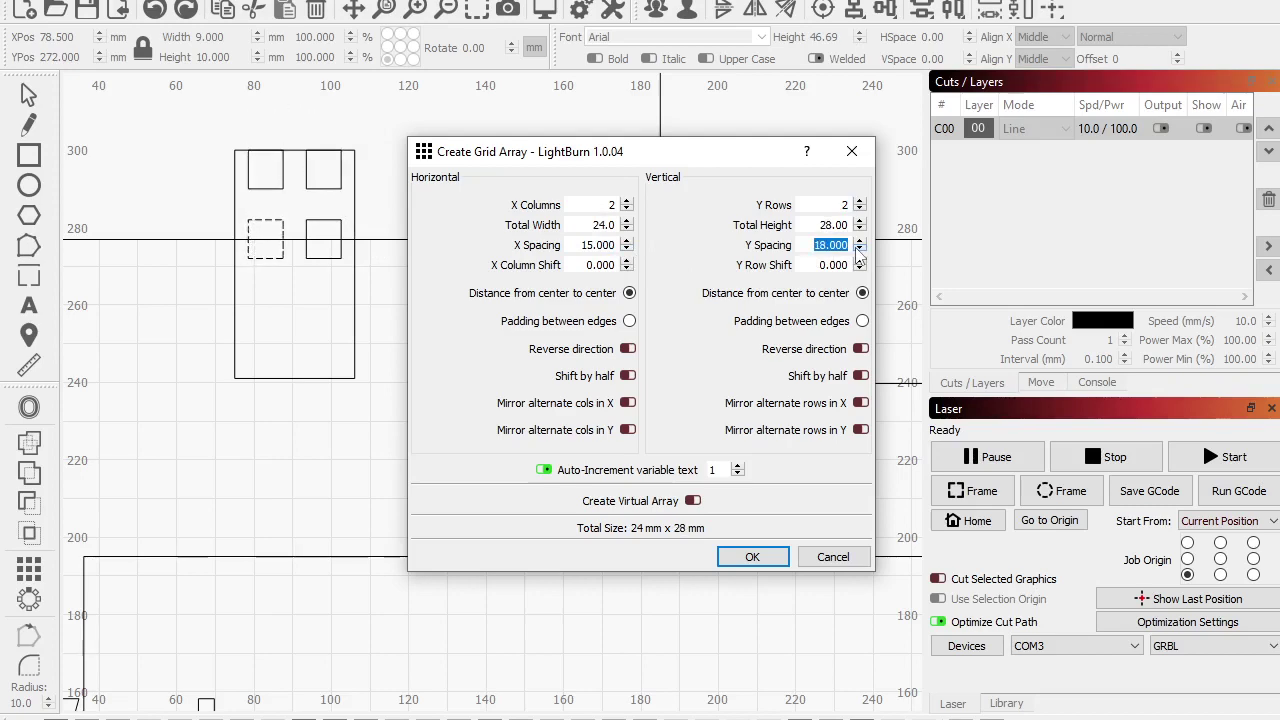
{"action": "left_click", "coordinate": [857, 250]}
{"action": "left_click", "coordinate": [857, 250]}
{"action": "left_click", "coordinate": [857, 250]}
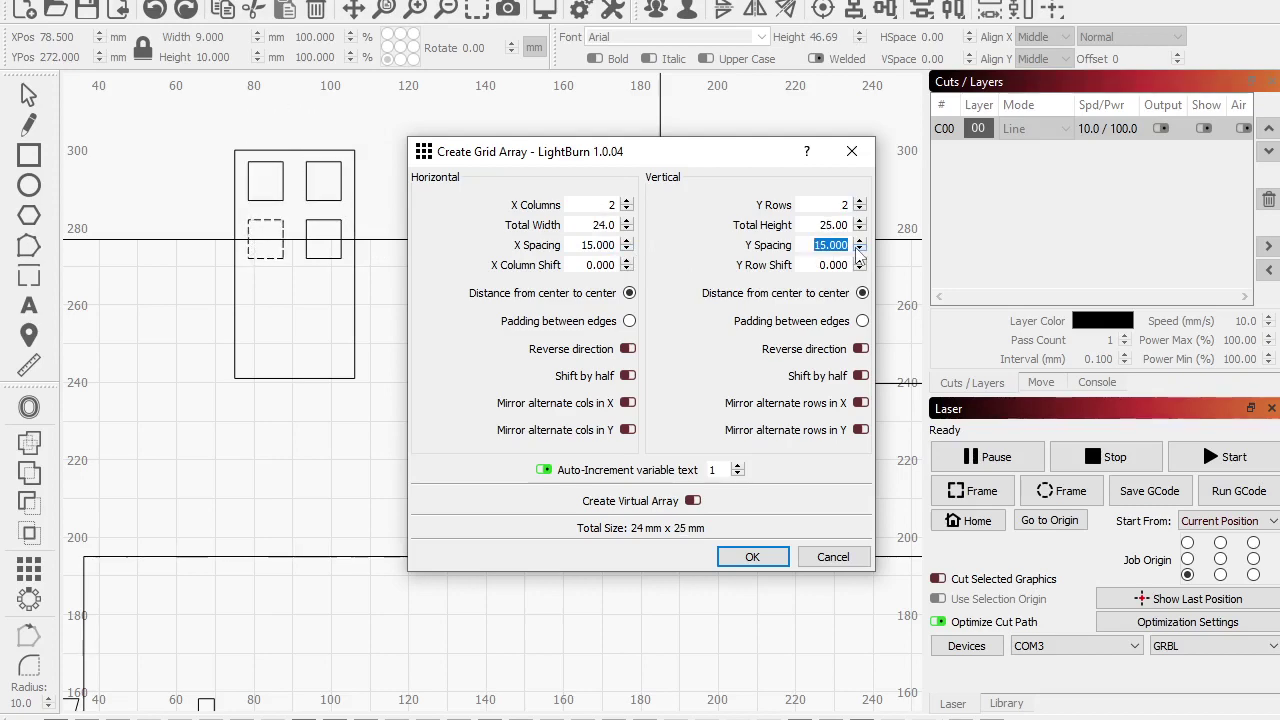
{"action": "left_click", "coordinate": [752, 557]}
Step: Select the four door panes together and shift them slightly down within the upper half of the door
{"action": "left_click_drag", "start_coordinate": [178, 140], "coordinate": [430, 322]}
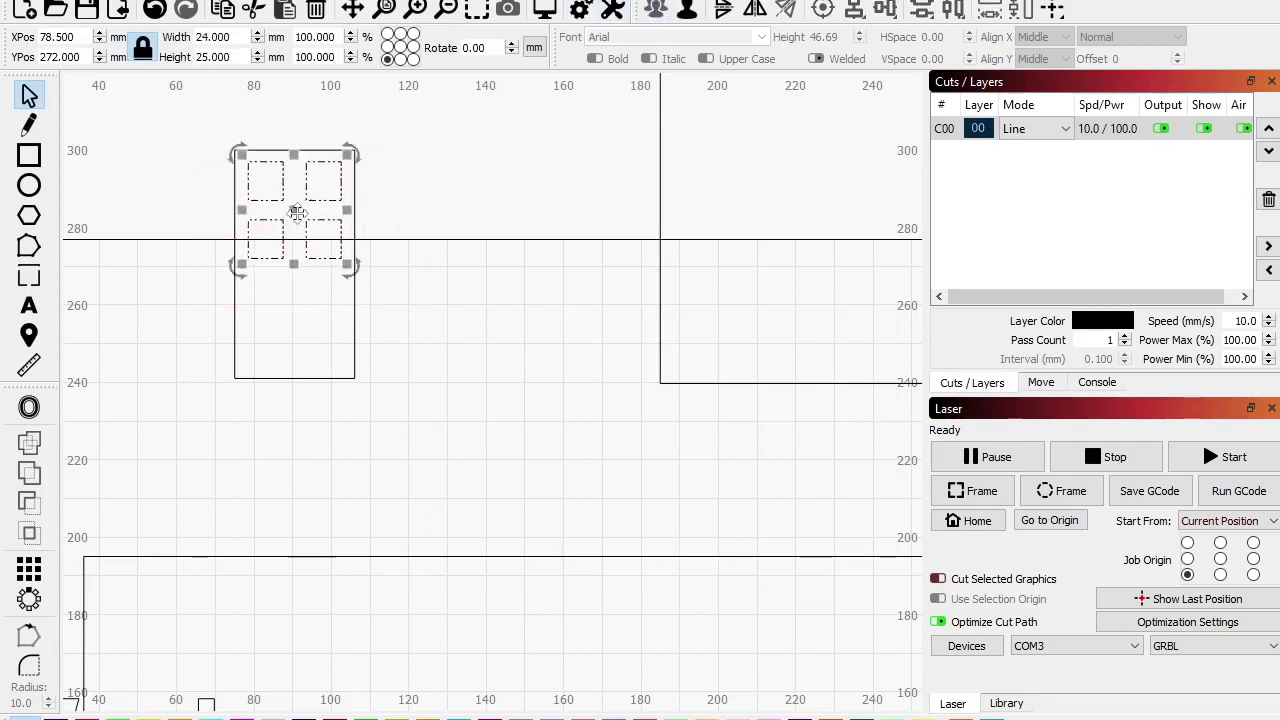
{"action": "mouse_move", "coordinate": [297, 212]}
{"action": "left_mouse_down"}
{"action": "mouse_move", "coordinate": [291, 291]}
{"action": "mouse_move", "coordinate": [297, 228]}
{"action": "left_mouse_up"}
{"action": "left_click", "coordinate": [426, 266]}
Step: Group the door with its panes and move it inside the house outline, just above the bottom edge
{"action": "scroll", "coordinate": [255, 479], "scroll_direction": "down", "scroll_amount": 2}
{"action": "left_click_drag", "start_coordinate": [360, 453], "coordinate": [229, 237]}
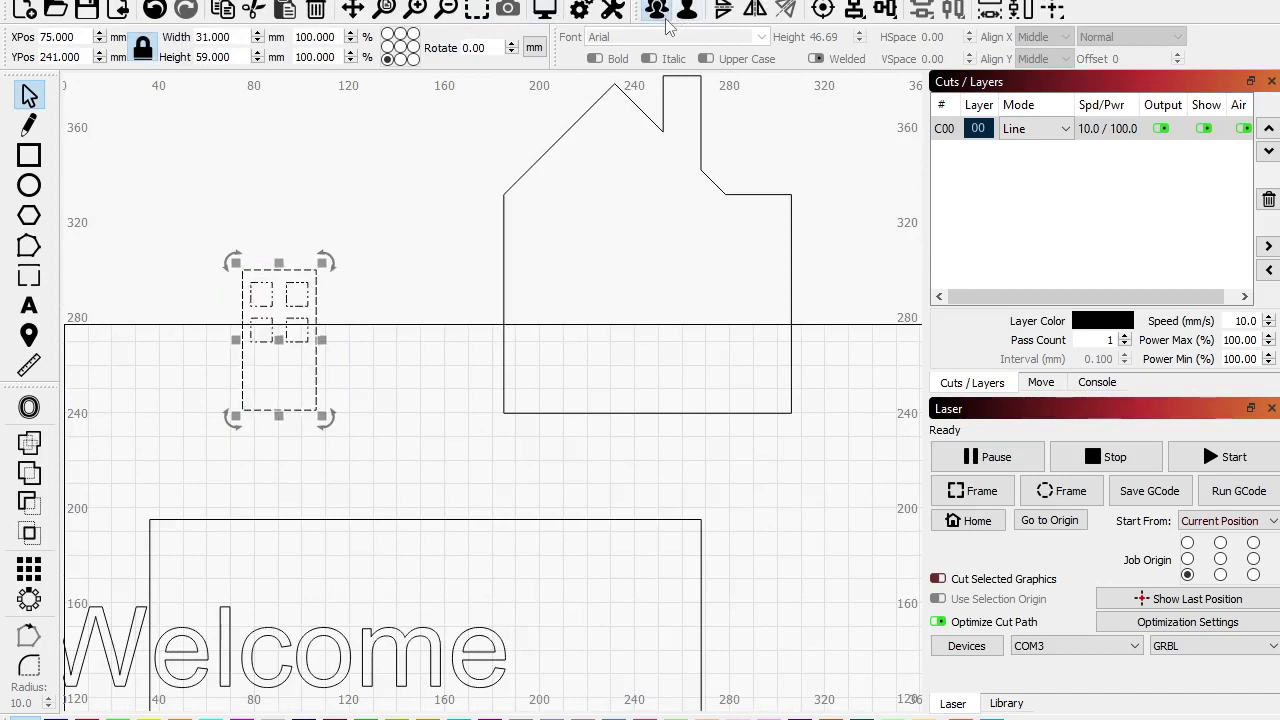
{"action": "left_click_drag", "start_coordinate": [284, 350], "coordinate": [595, 350]}
{"action": "left_click", "coordinate": [423, 406]}
{"action": "scroll", "coordinate": [570, 477], "scroll_direction": "down", "scroll_amount": 2}
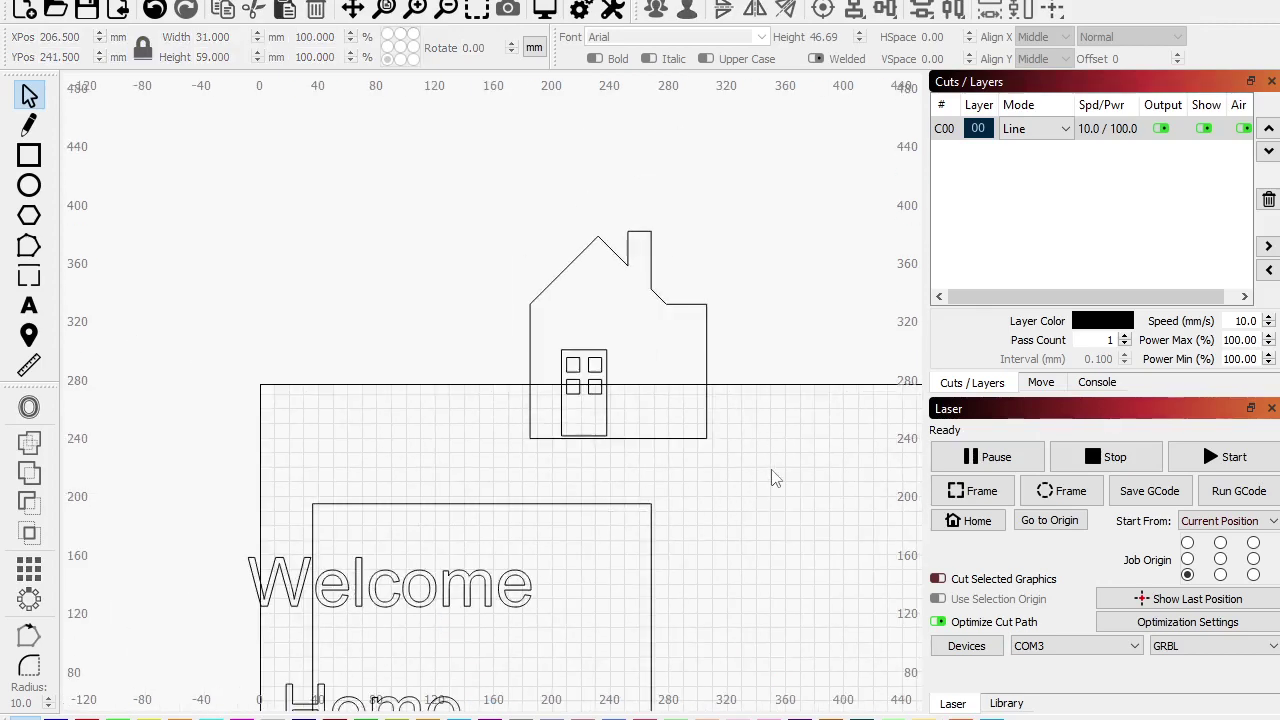
Step: Assign the house outline and its door to the blue fill layer C01
{"action": "left_click_drag", "start_coordinate": [774, 474], "coordinate": [482, 167]}
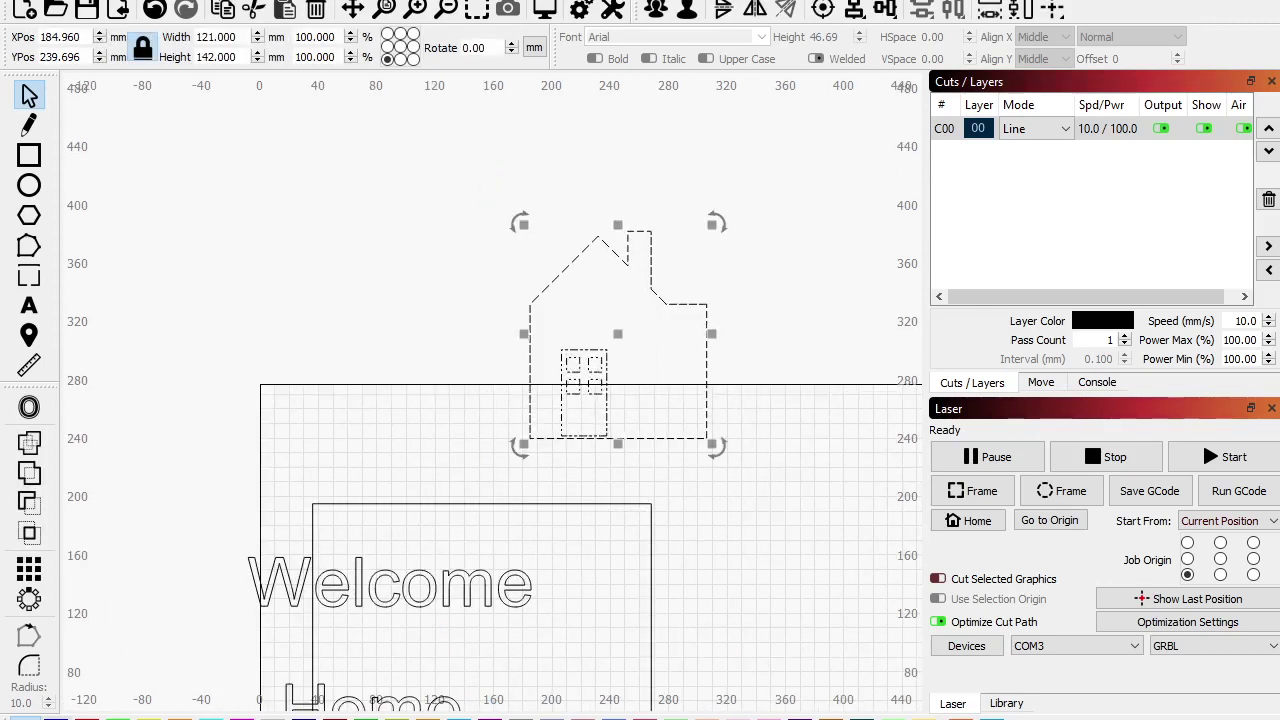
{"action": "left_click", "coordinate": [56, 717]}
{"action": "left_click", "coordinate": [507, 352]}
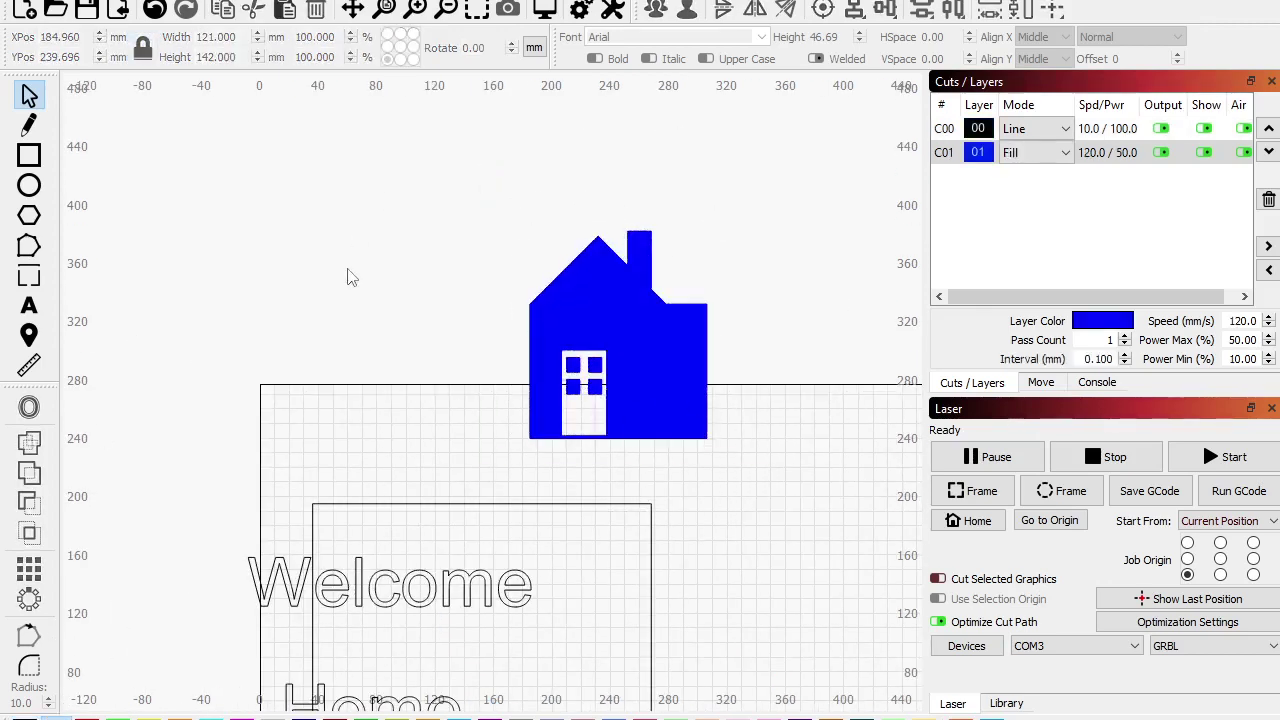
Step: Assign the "Home" text to layer C01 and fit it inside the house above the door, scaled to about 85 by 24 mm
{"action": "scroll", "coordinate": [526, 209], "scroll_direction": "up", "scroll_amount": 1}
{"action": "scroll", "coordinate": [640, 390], "scroll_direction": "down", "scroll_amount": 2}
{"action": "scroll", "coordinate": [562, 463], "scroll_direction": "up", "scroll_amount": 2}
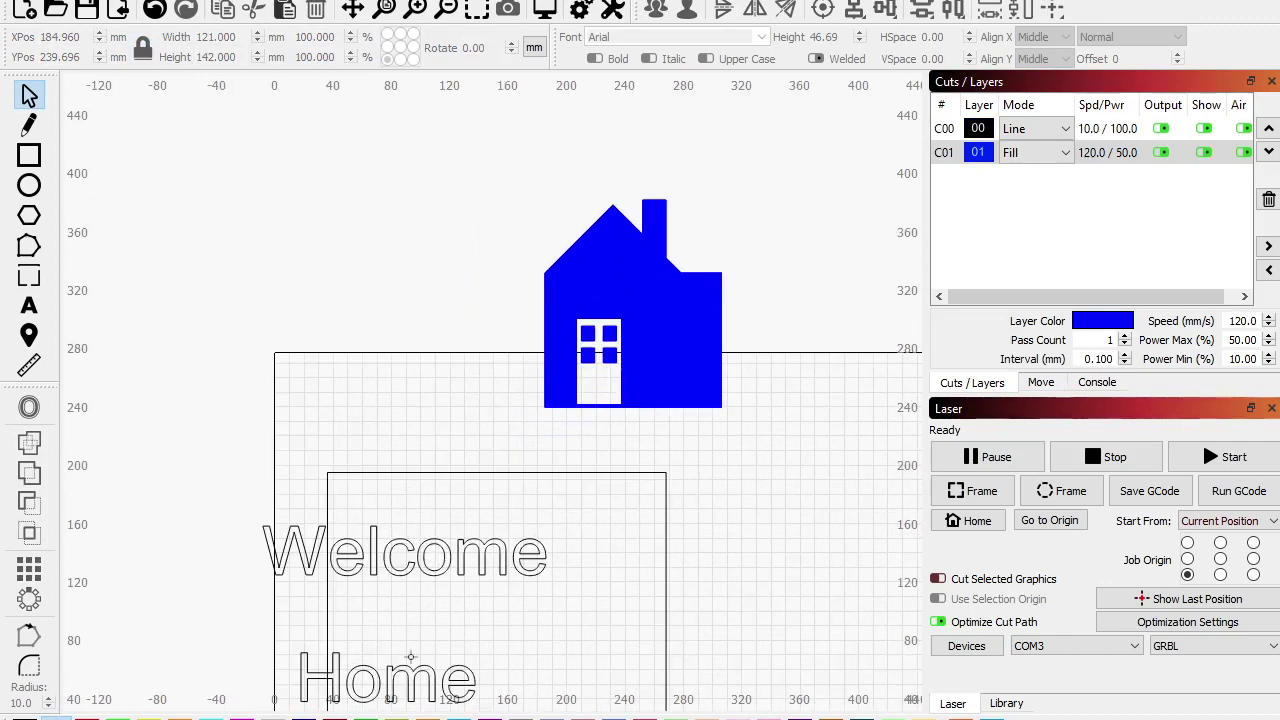
{"action": "left_click", "coordinate": [410, 658]}
{"action": "left_click", "coordinate": [56, 717]}
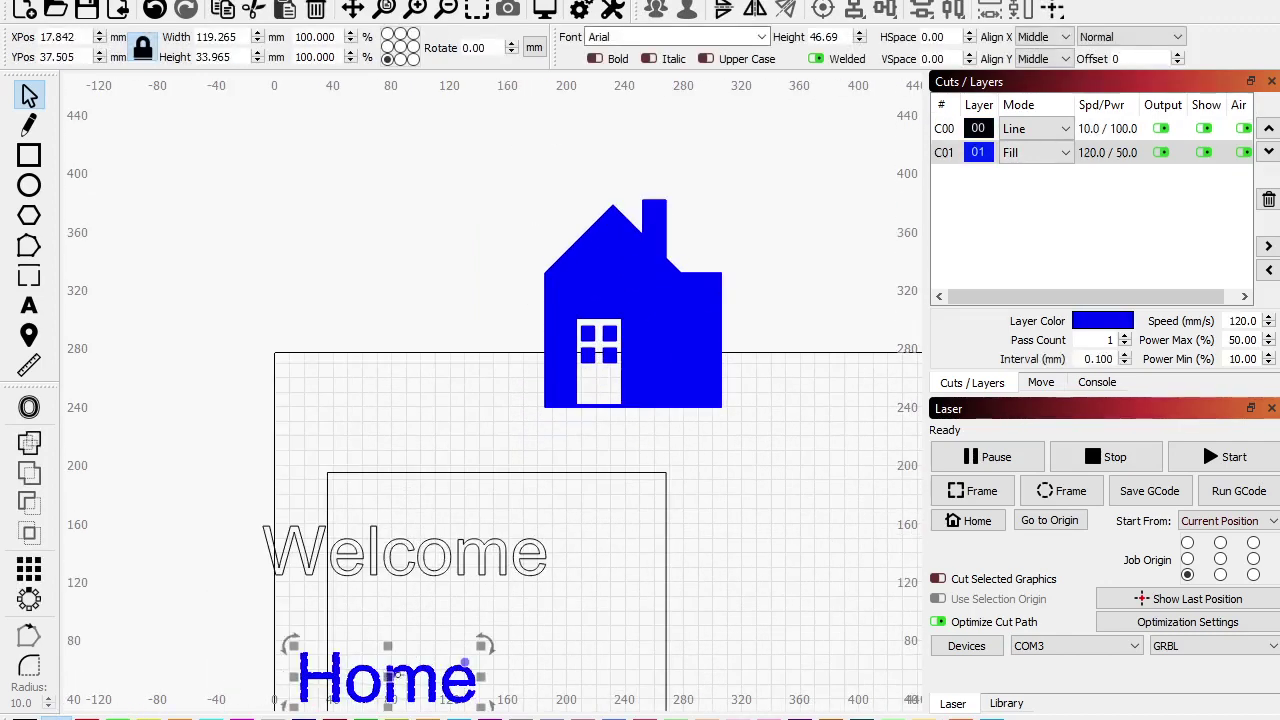
{"action": "left_click_drag", "start_coordinate": [391, 684], "coordinate": [647, 291]}
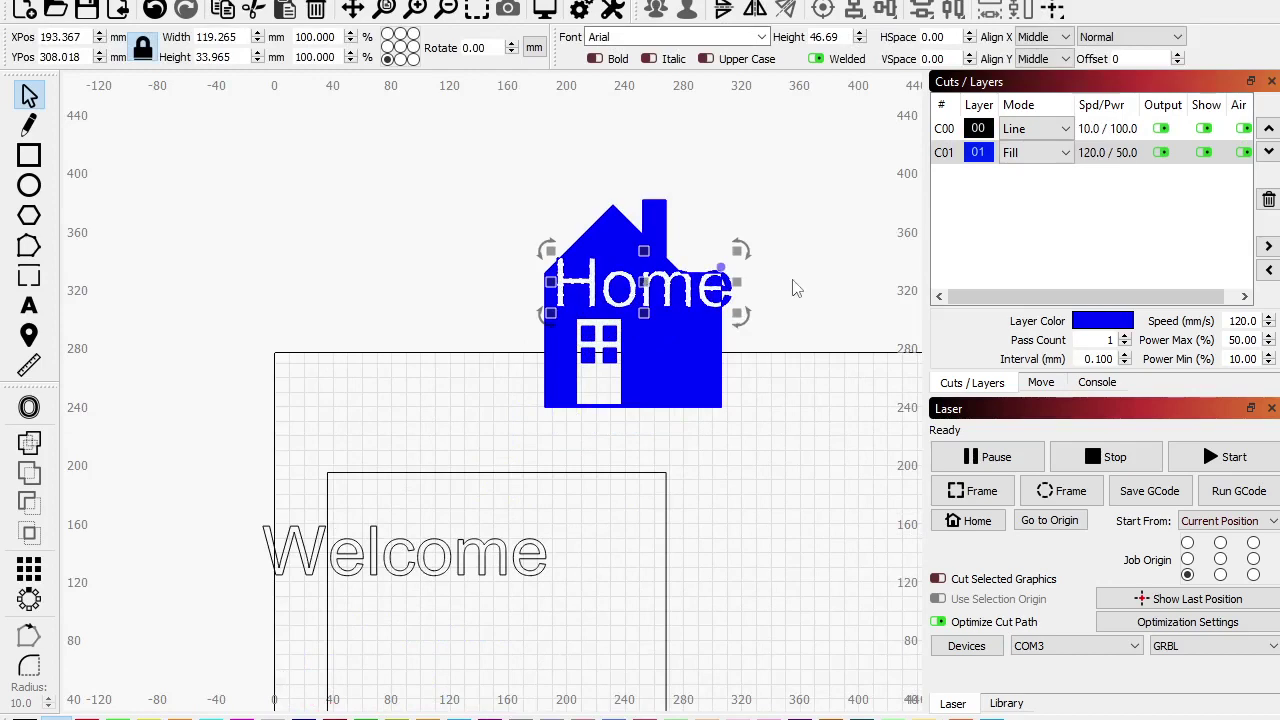
{"action": "left_click_drag", "start_coordinate": [736, 251], "coordinate": [643, 289]}
{"action": "scroll", "coordinate": [609, 306], "scroll_direction": "up", "scroll_amount": 3}
{"action": "left_click", "coordinate": [114, 266]}
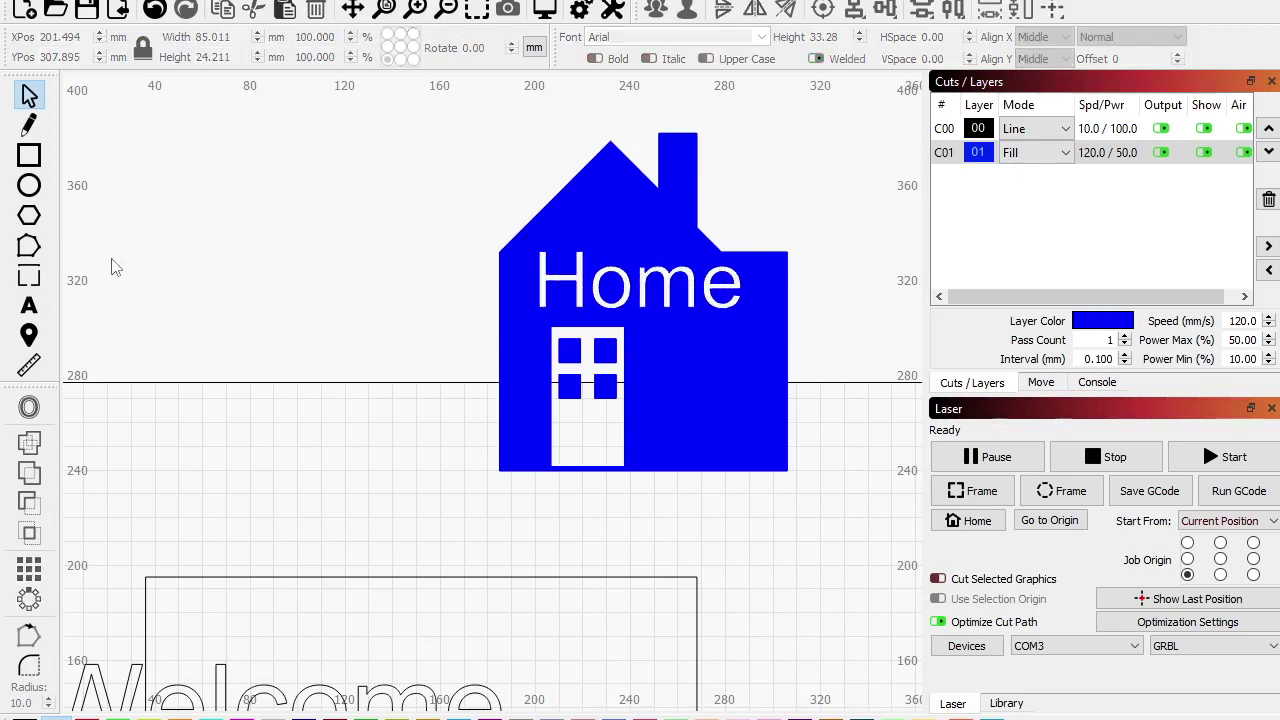
Step: Draw a circle about 37 mm in diameter beside the house and offset it outward by 6 mm to form a ring
{"action": "left_click", "coordinate": [29, 186]}
{"action": "left_click_drag", "start_coordinate": [212, 363], "coordinate": [307, 462]}
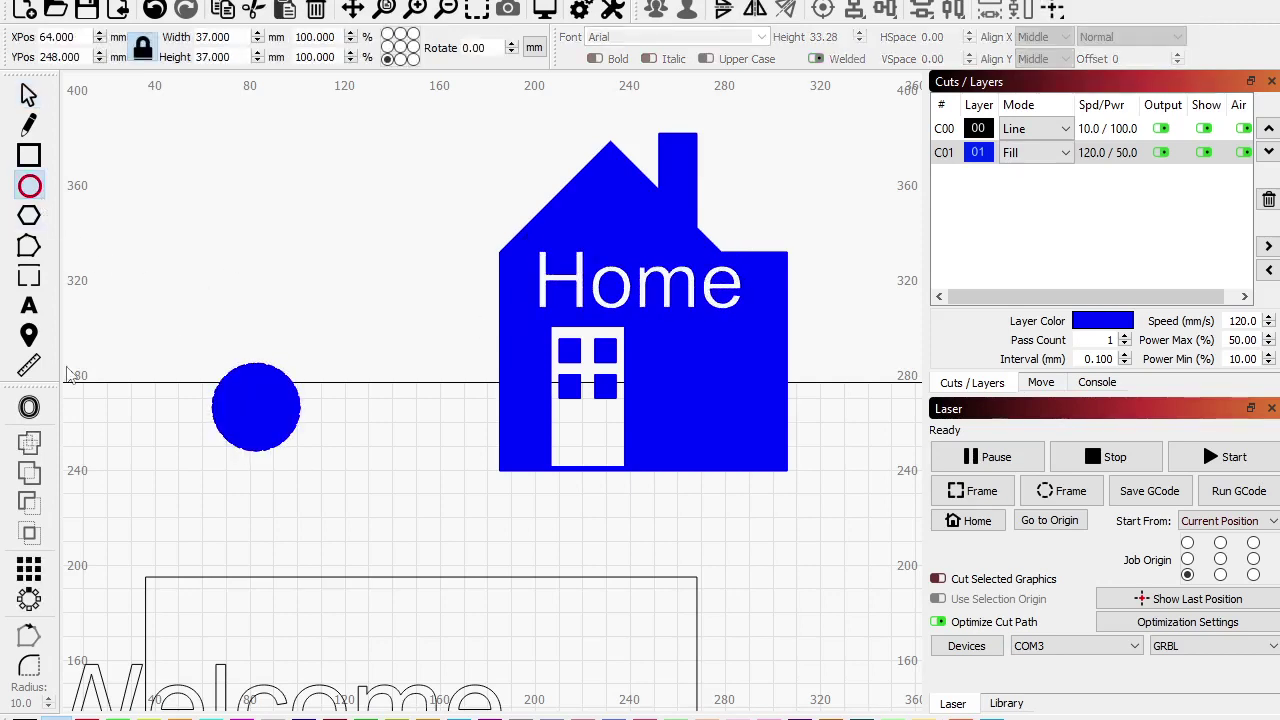
{"action": "left_click", "coordinate": [29, 407]}
{"action": "left_click", "coordinate": [747, 298]}
{"action": "left_click", "coordinate": [747, 298]}
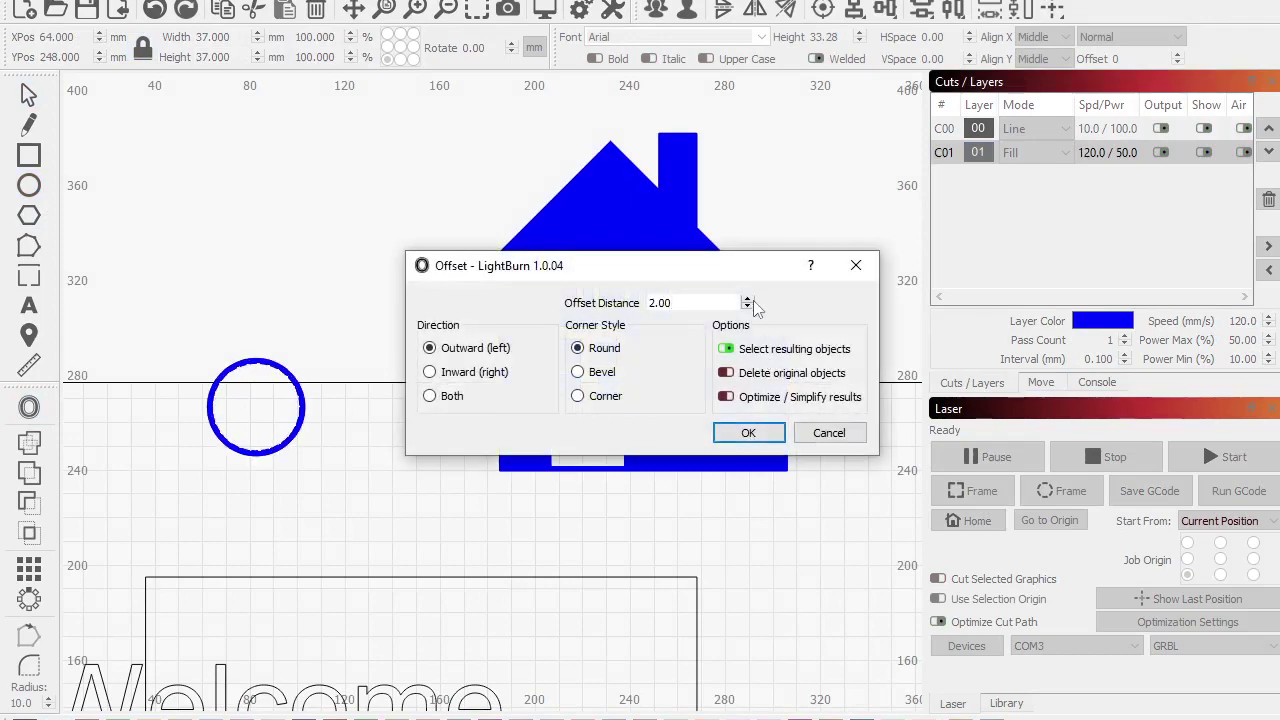
{"action": "left_click", "coordinate": [747, 298]}
{"action": "left_click", "coordinate": [747, 298]}
{"action": "left_click", "coordinate": [747, 298]}
{"action": "left_click", "coordinate": [748, 432]}
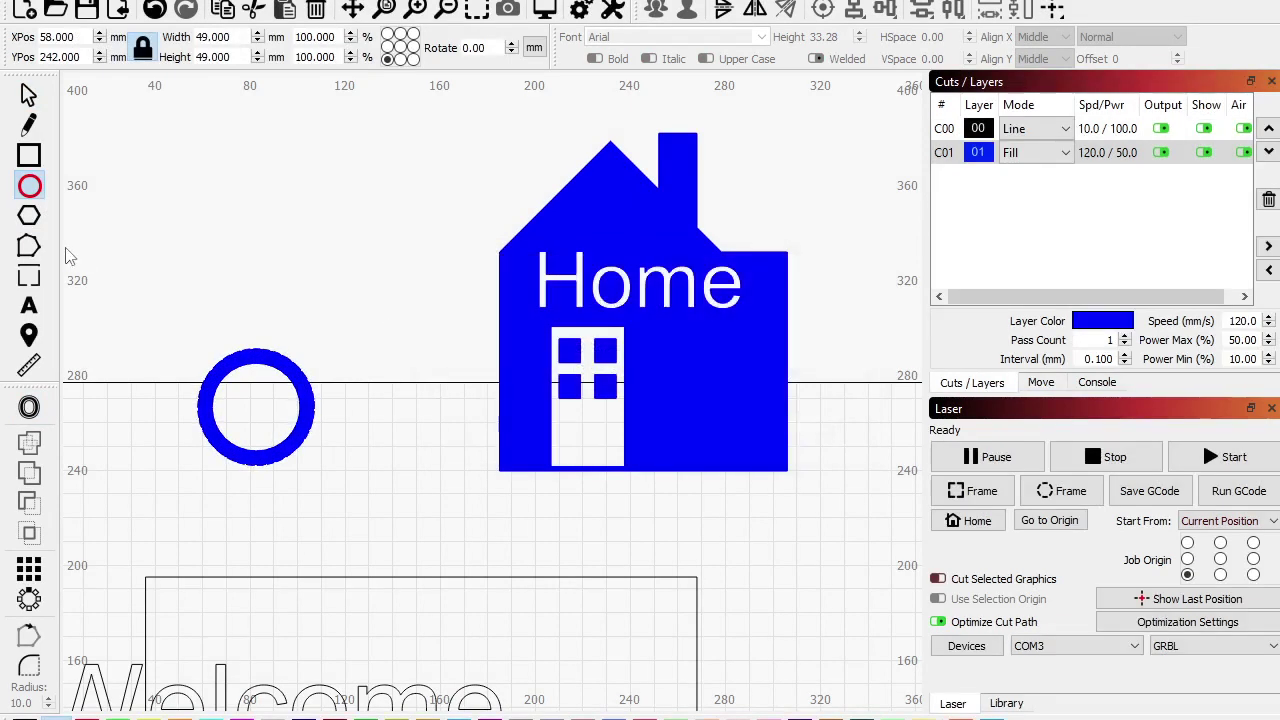
Step: Draw a shaft rectangle about 11 by 73 mm and center it on top of the ring, slightly overlapping it
{"action": "left_click", "coordinate": [29, 155]}
{"action": "left_click_drag", "start_coordinate": [232, 210], "coordinate": [254, 354]}
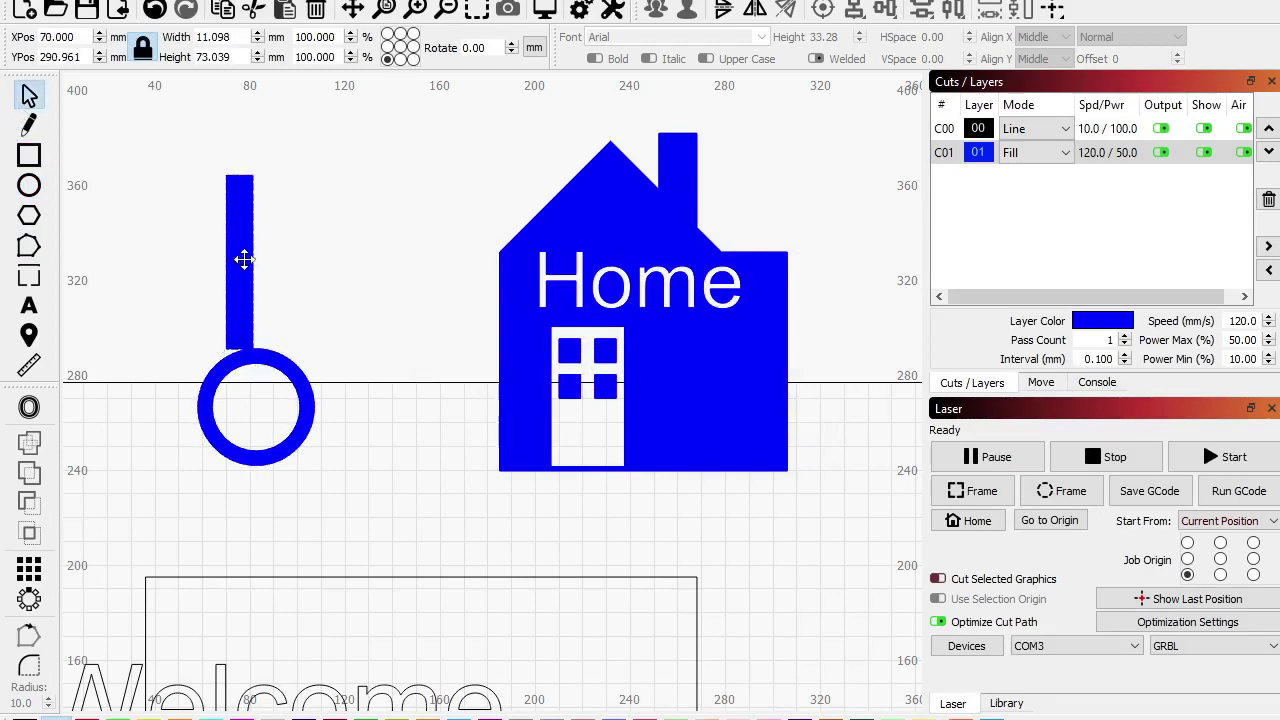
{"action": "left_click_drag", "start_coordinate": [241, 270], "coordinate": [258, 272]}
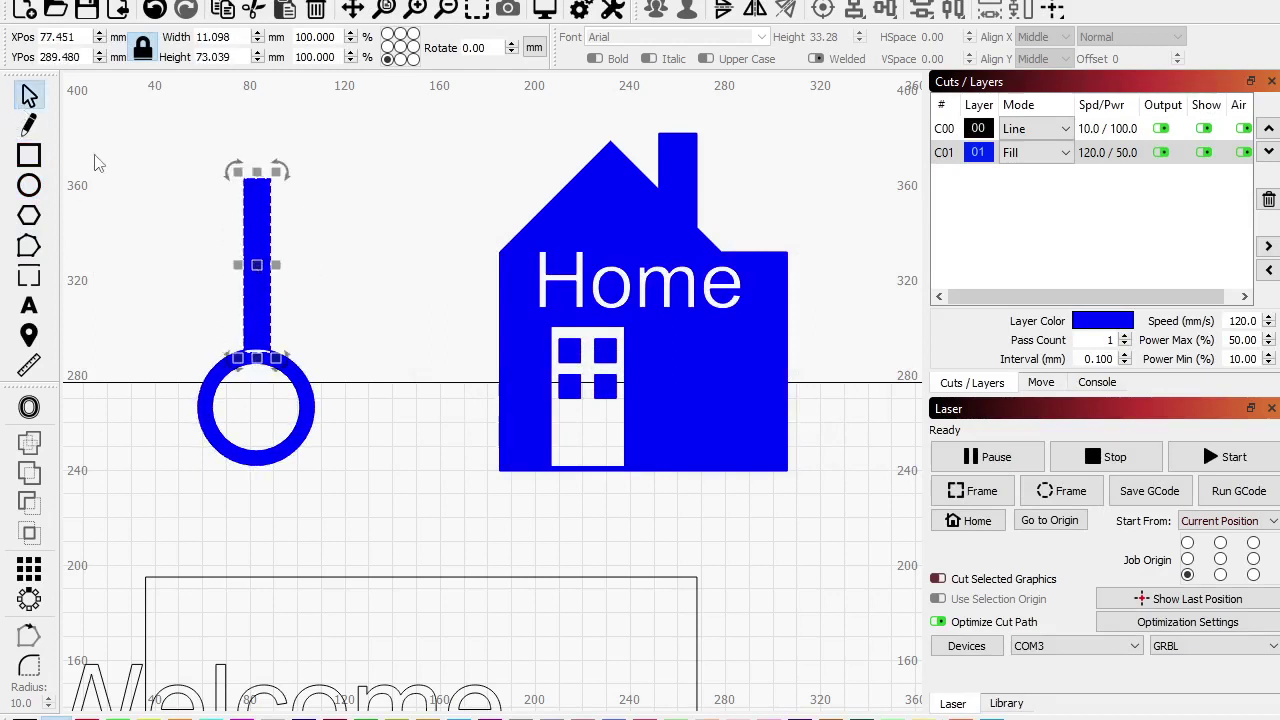
Step: Add two rectangular key teeth about 21 mm long on the shaft's right side near its upper end, and weld all key shapes together
{"action": "left_click", "coordinate": [30, 158]}
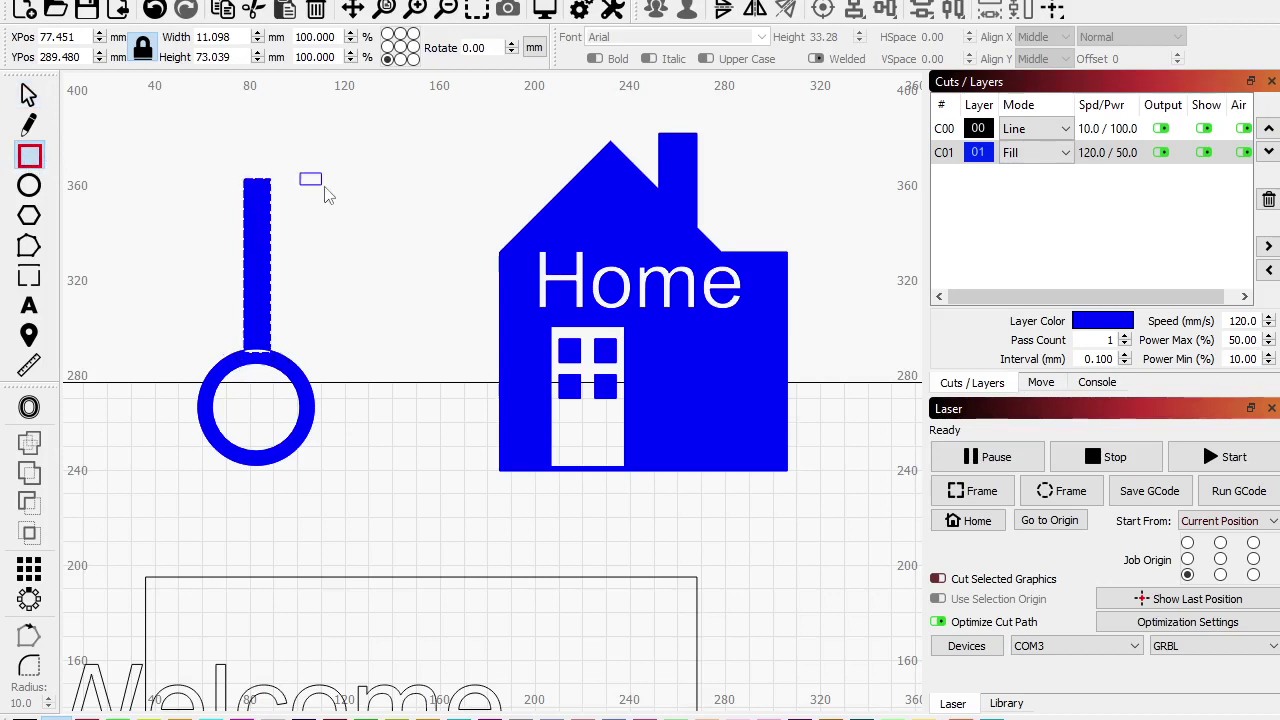
{"action": "mouse_move", "coordinate": [324, 188]}
{"action": "left_mouse_down"}
{"action": "mouse_move", "coordinate": [350, 197]}
{"action": "mouse_move", "coordinate": [337, 255]}
{"action": "mouse_move", "coordinate": [350, 258]}
{"action": "mouse_move", "coordinate": [336, 196]}
{"action": "mouse_move", "coordinate": [297, 170]}
{"action": "mouse_move", "coordinate": [266, 203]}
{"action": "mouse_move", "coordinate": [253, 181]}
{"action": "left_mouse_up"}
{"action": "left_click", "coordinate": [28, 95]}
{"action": "scroll", "coordinate": [306, 176], "scroll_direction": "up", "scroll_amount": 2}
{"action": "left_click", "coordinate": [414, 394]}
{"action": "scroll", "coordinate": [396, 563], "scroll_direction": "down", "scroll_amount": 2}
{"action": "left_click_drag", "start_coordinate": [416, 490], "coordinate": [229, 209]}
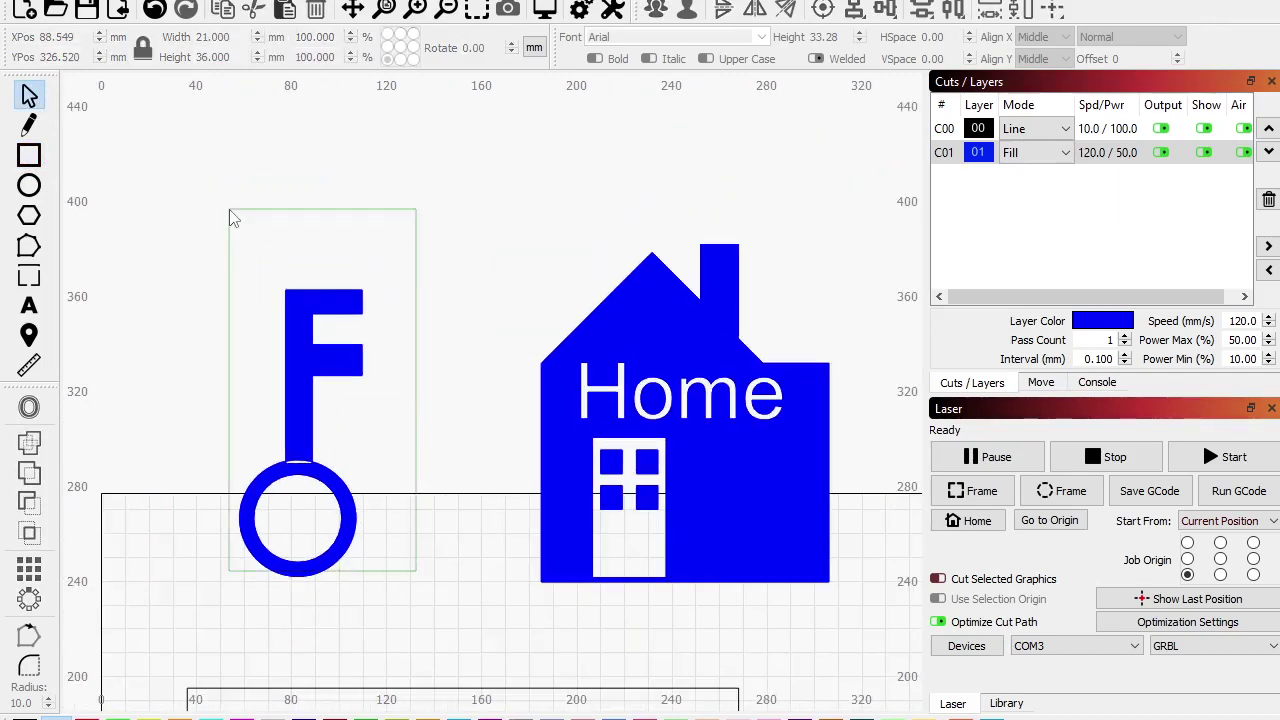
{"action": "left_click", "coordinate": [29, 443]}
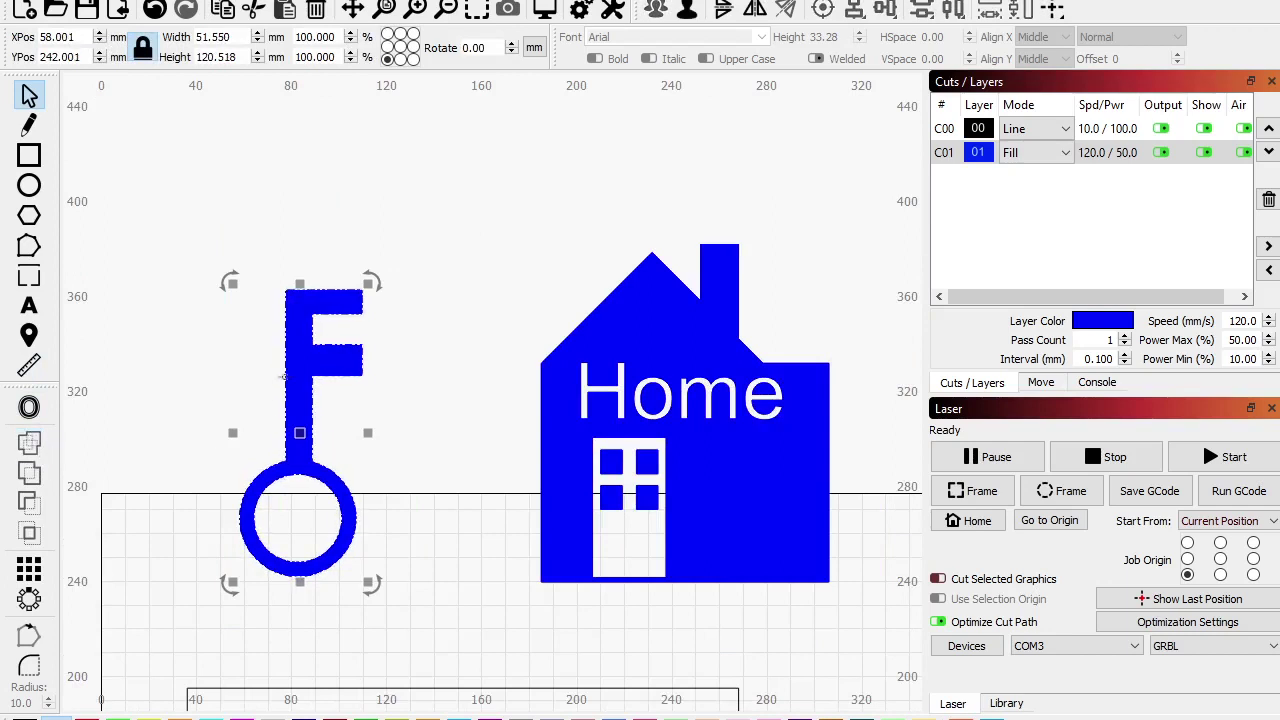
Step: Scale the key down to about 21 by 49 mm and place it inside the house beside the door
{"action": "scroll", "coordinate": [290, 355], "scroll_direction": "down", "scroll_amount": 2}
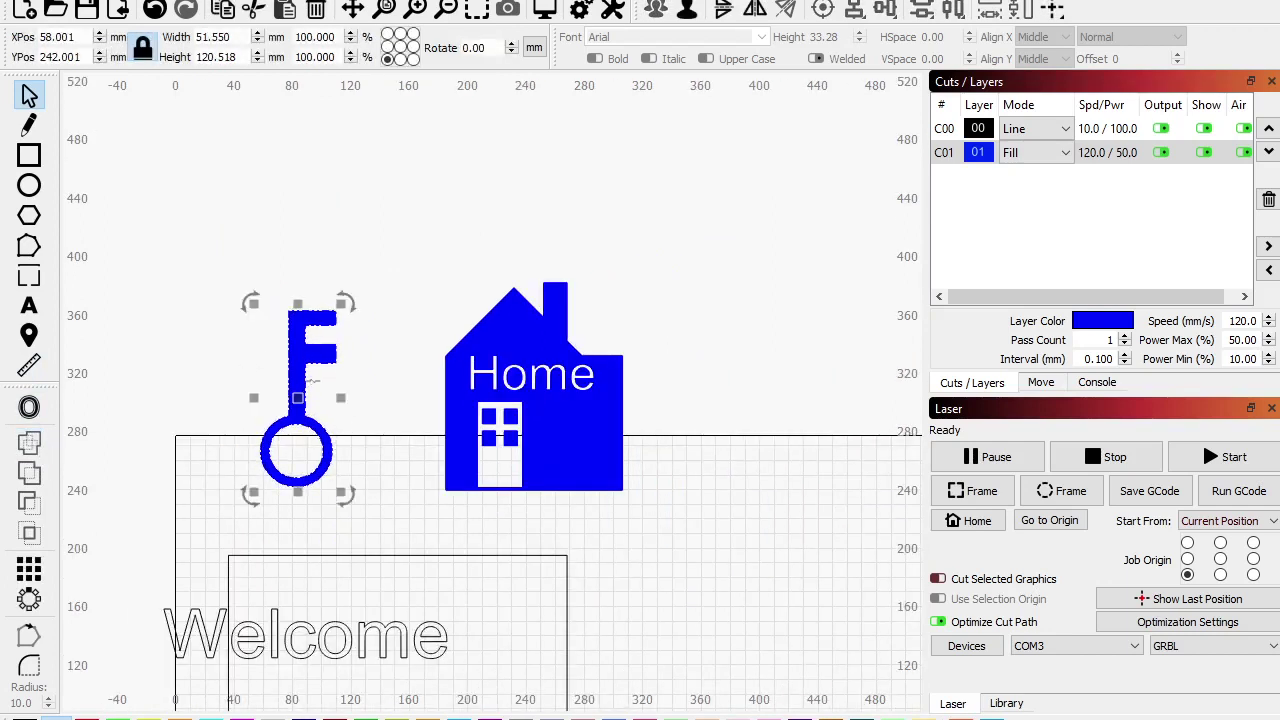
{"action": "left_click_drag", "start_coordinate": [343, 304], "coordinate": [312, 380]}
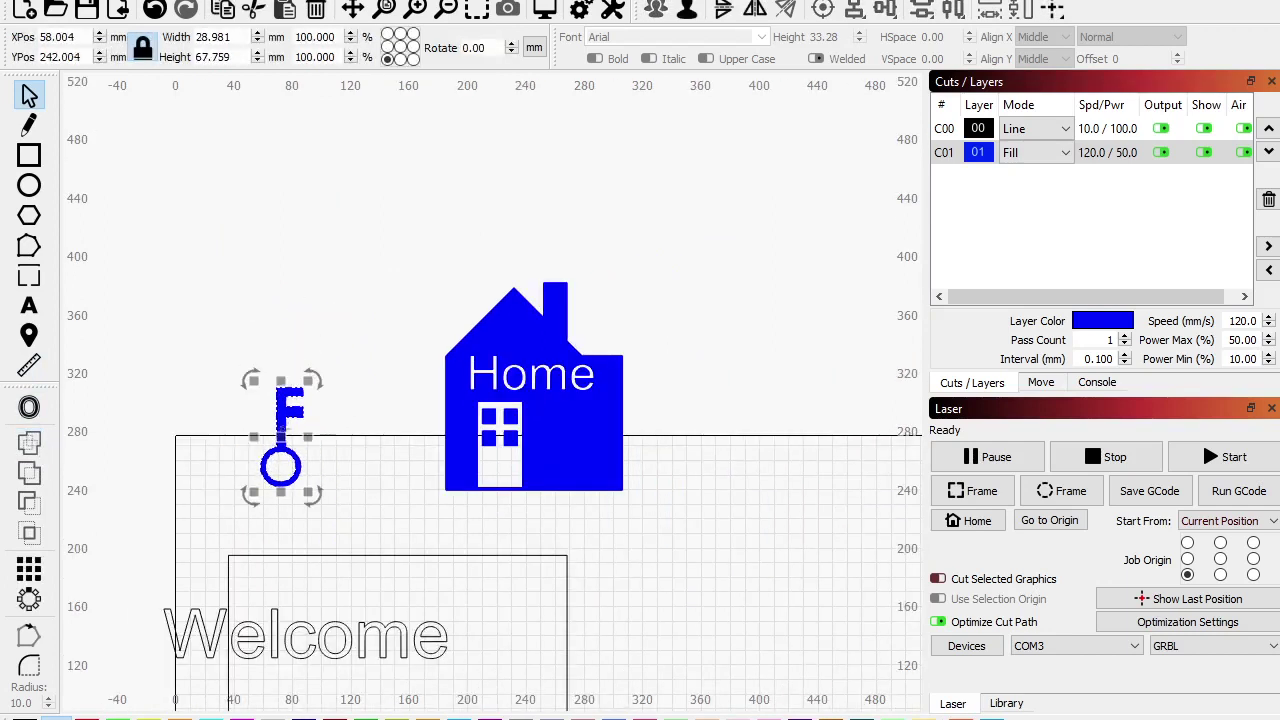
{"action": "left_click_drag", "start_coordinate": [281, 437], "coordinate": [566, 431]}
{"action": "left_click_drag", "start_coordinate": [592, 373], "coordinate": [583, 440]}
{"action": "scroll", "coordinate": [530, 487], "scroll_direction": "up", "scroll_amount": 2}
{"action": "scroll", "coordinate": [590, 450], "scroll_direction": "down", "scroll_amount": 2}
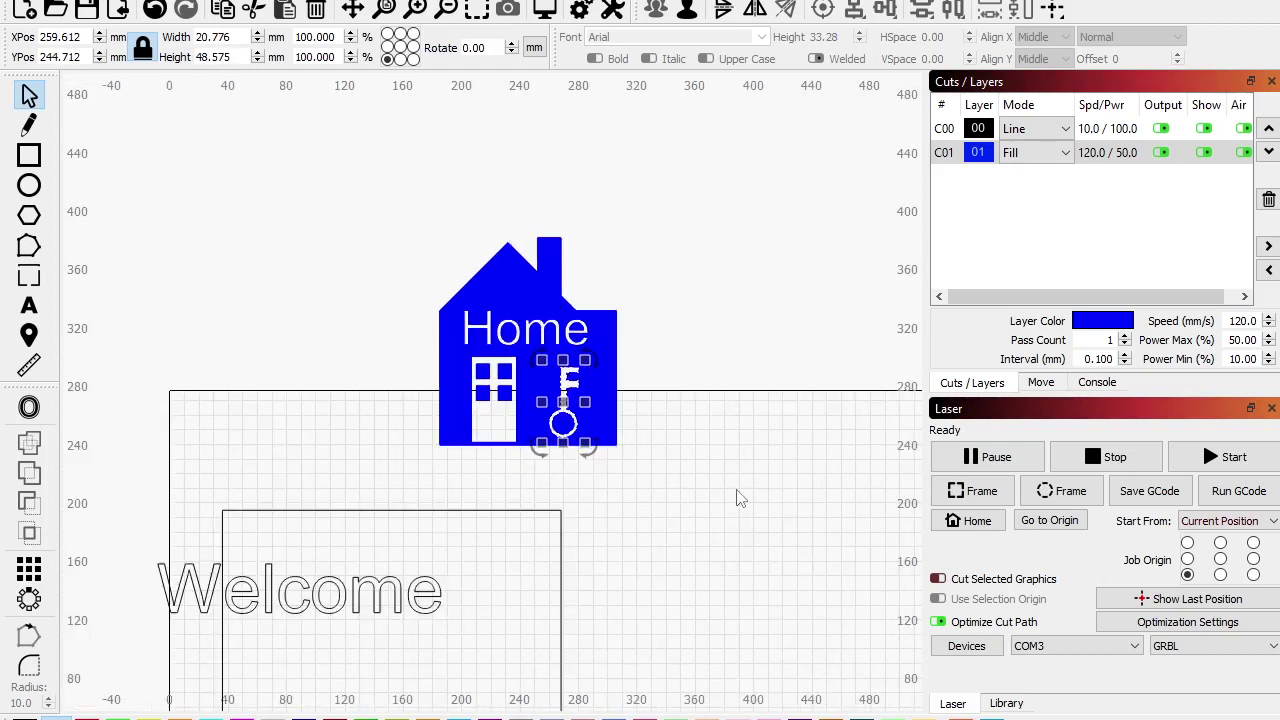
Step: Assign the "Welcome" text to layer C01 and move it into the upper part of the sign rectangle
{"action": "left_click", "coordinate": [366, 585]}
{"action": "left_click", "coordinate": [111, 713]}
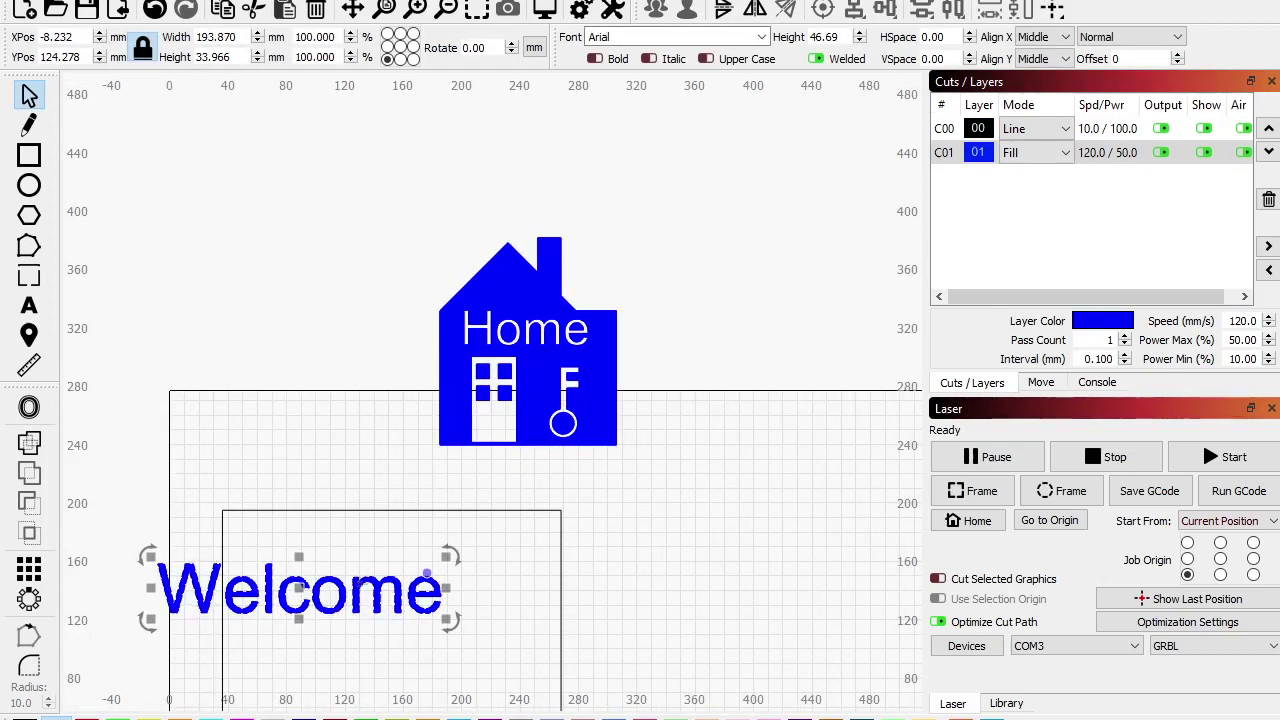
{"action": "left_click_drag", "start_coordinate": [298, 590], "coordinate": [392, 564]}
{"action": "scroll", "coordinate": [415, 296], "scroll_direction": "down", "scroll_amount": 1}
{"action": "scroll", "coordinate": [415, 296], "scroll_direction": "down", "scroll_amount": 2}
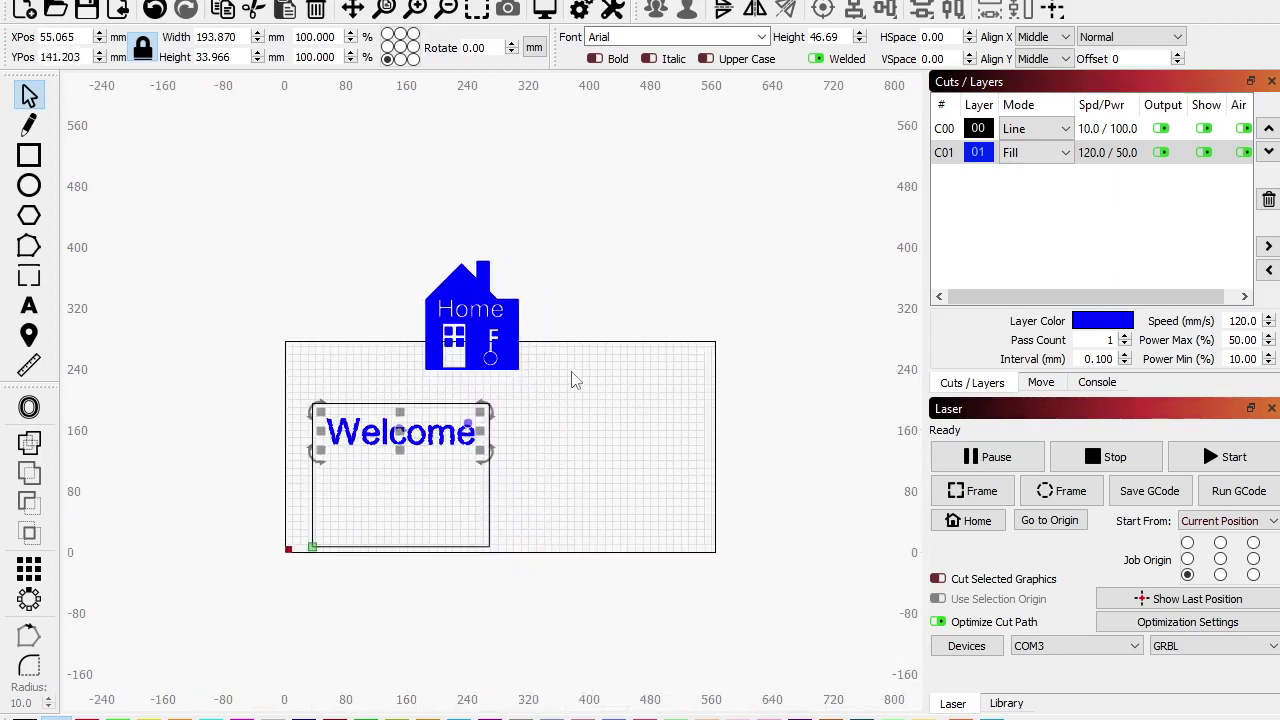
Step: Move the complete house with its text, door and key into the lower-left part of the sign rectangle
{"action": "left_click_drag", "start_coordinate": [573, 378], "coordinate": [366, 240]}
{"action": "left_click_drag", "start_coordinate": [462, 332], "coordinate": [368, 490]}
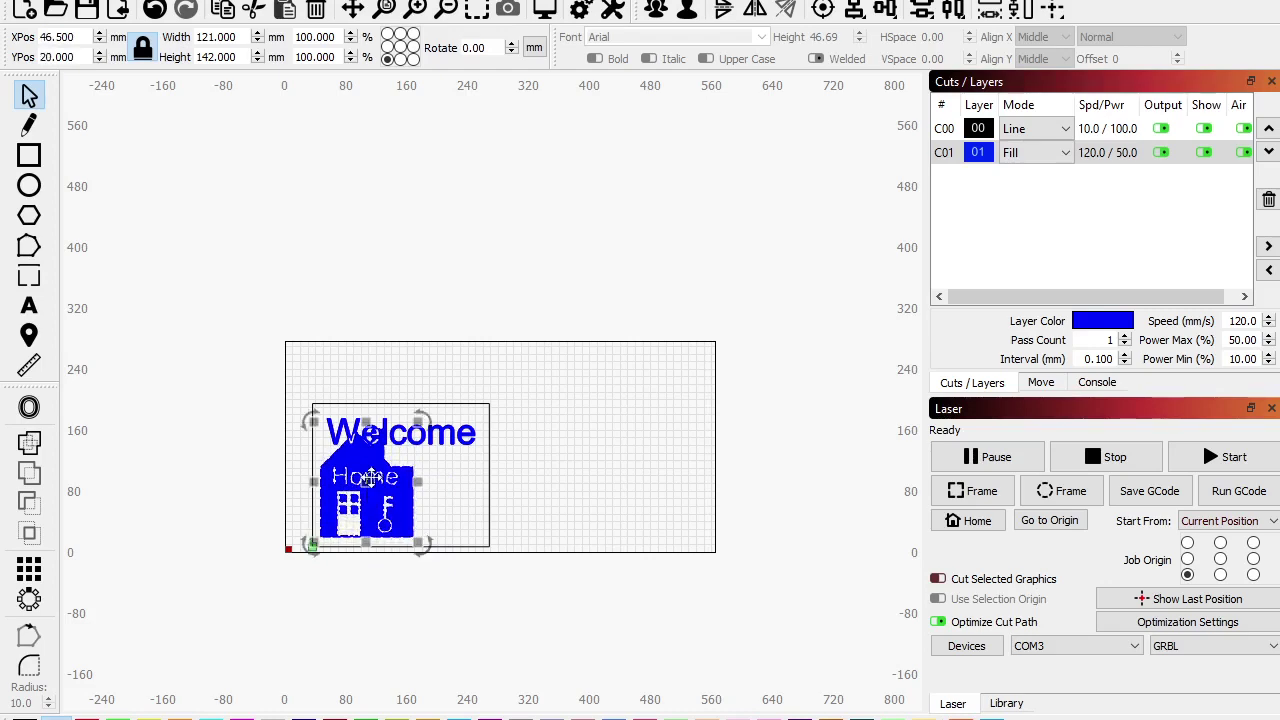
{"action": "scroll", "coordinate": [375, 470], "scroll_direction": "up", "scroll_amount": 3}
Step: Scale the "Welcome" text to about 111 by 19 mm and position it to the right of the chimney
{"action": "left_click", "coordinate": [316, 410]}
{"action": "left_click_drag", "start_coordinate": [287, 383], "coordinate": [341, 393]}
{"action": "left_click_drag", "start_coordinate": [440, 418], "coordinate": [497, 408]}
{"action": "left_click_drag", "start_coordinate": [590, 429], "coordinate": [492, 432]}
{"action": "left_click", "coordinate": [526, 505]}
{"action": "scroll", "coordinate": [526, 505], "scroll_direction": "down", "scroll_amount": 1}
{"action": "scroll", "coordinate": [532, 480], "scroll_direction": "up", "scroll_amount": 2}
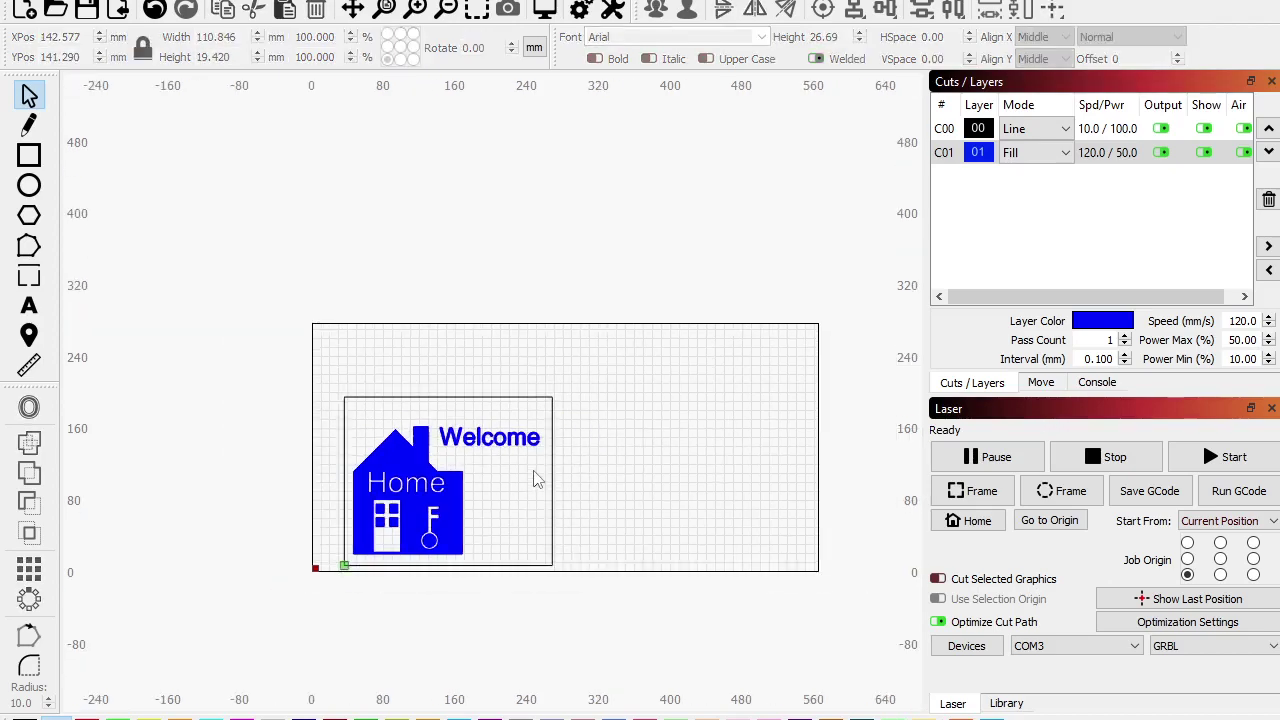
{"action": "scroll", "coordinate": [534, 425], "scroll_direction": "down", "scroll_amount": 1}
{"action": "scroll", "coordinate": [530, 435], "scroll_direction": "up", "scroll_amount": 2}
{"action": "scroll", "coordinate": [490, 490], "scroll_direction": "down", "scroll_amount": 5}
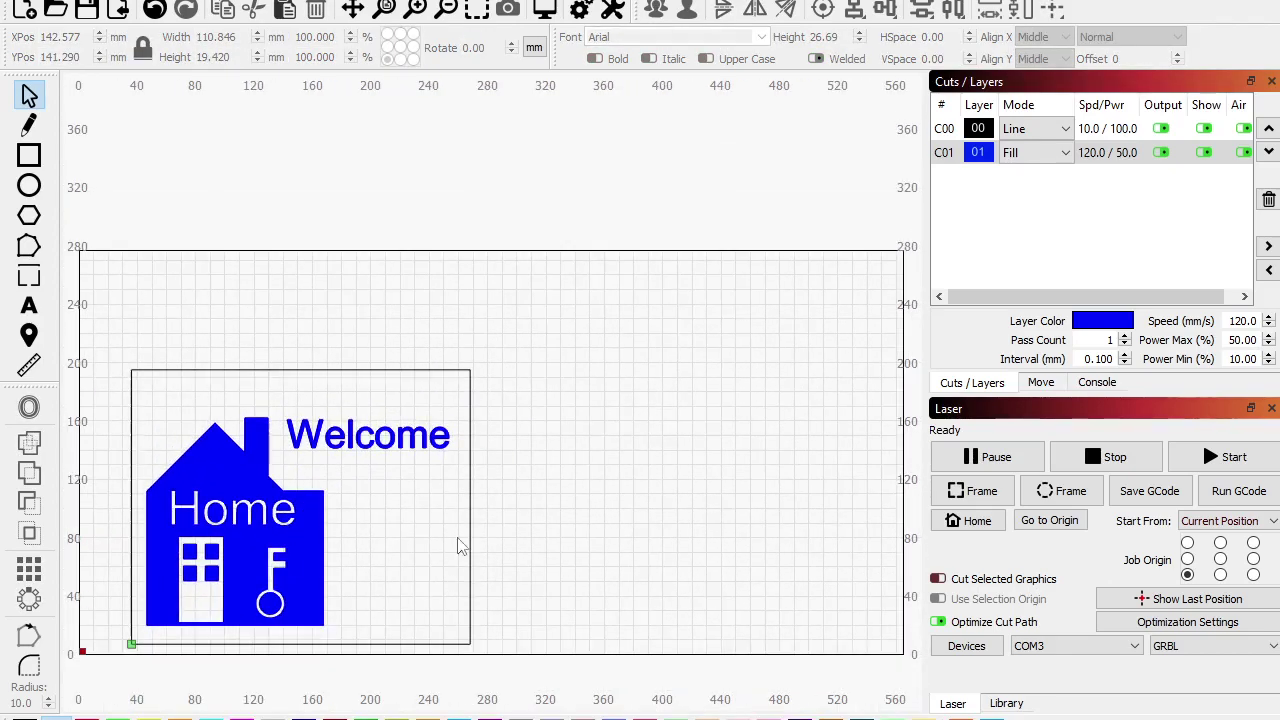
{"action": "scroll", "coordinate": [300, 490], "scroll_direction": "up", "scroll_amount": 4}
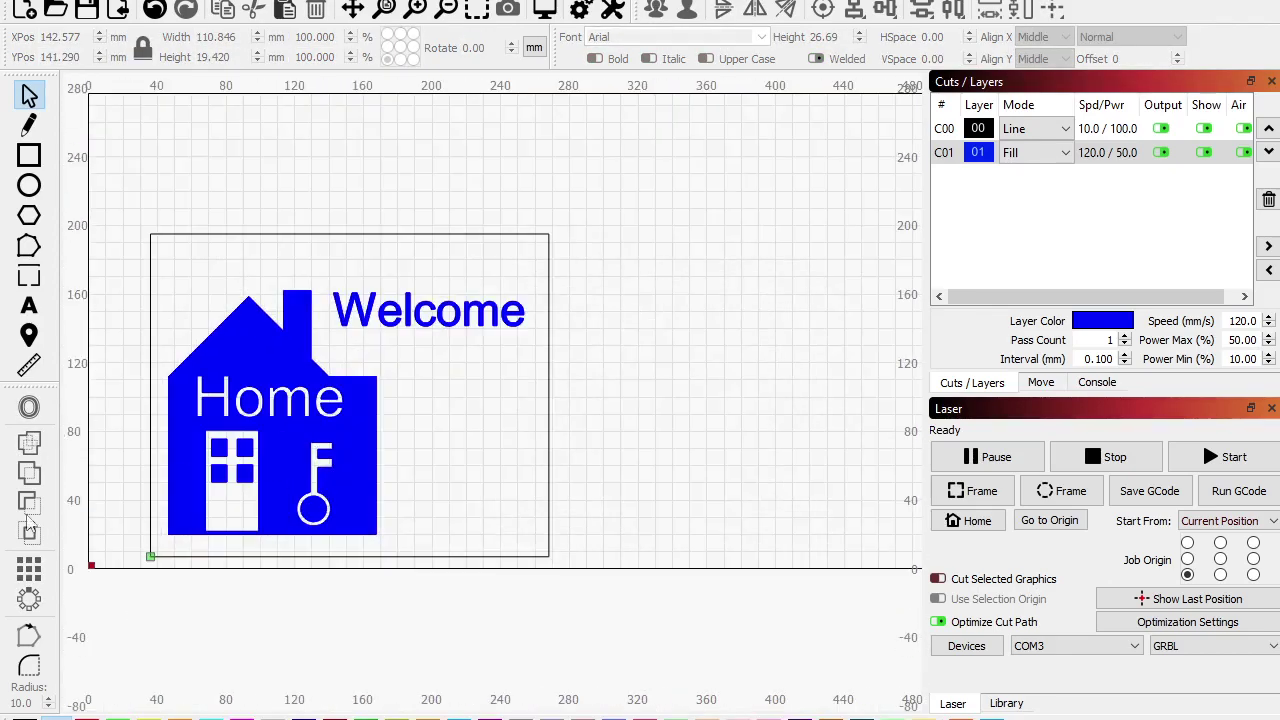
Step: Round all four corners of the sign's outer rectangle with a 10 mm radius
{"action": "left_click", "coordinate": [37, 669]}
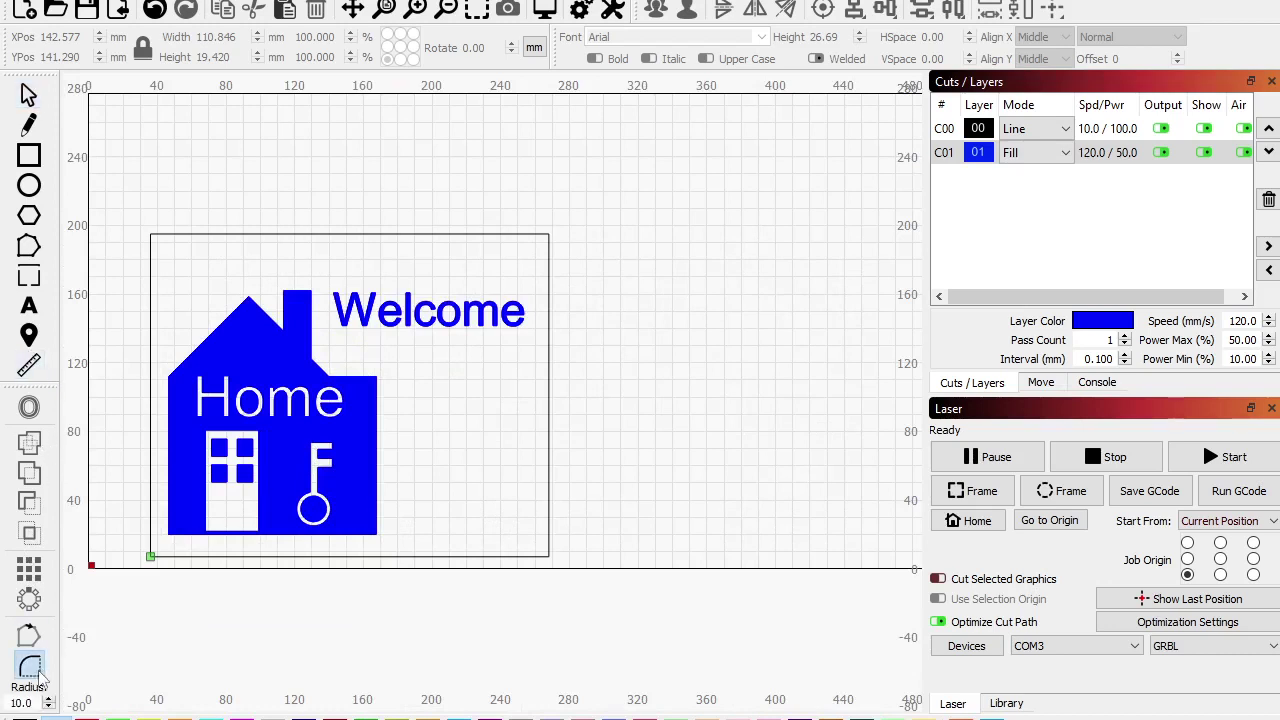
{"action": "left_click", "coordinate": [148, 243]}
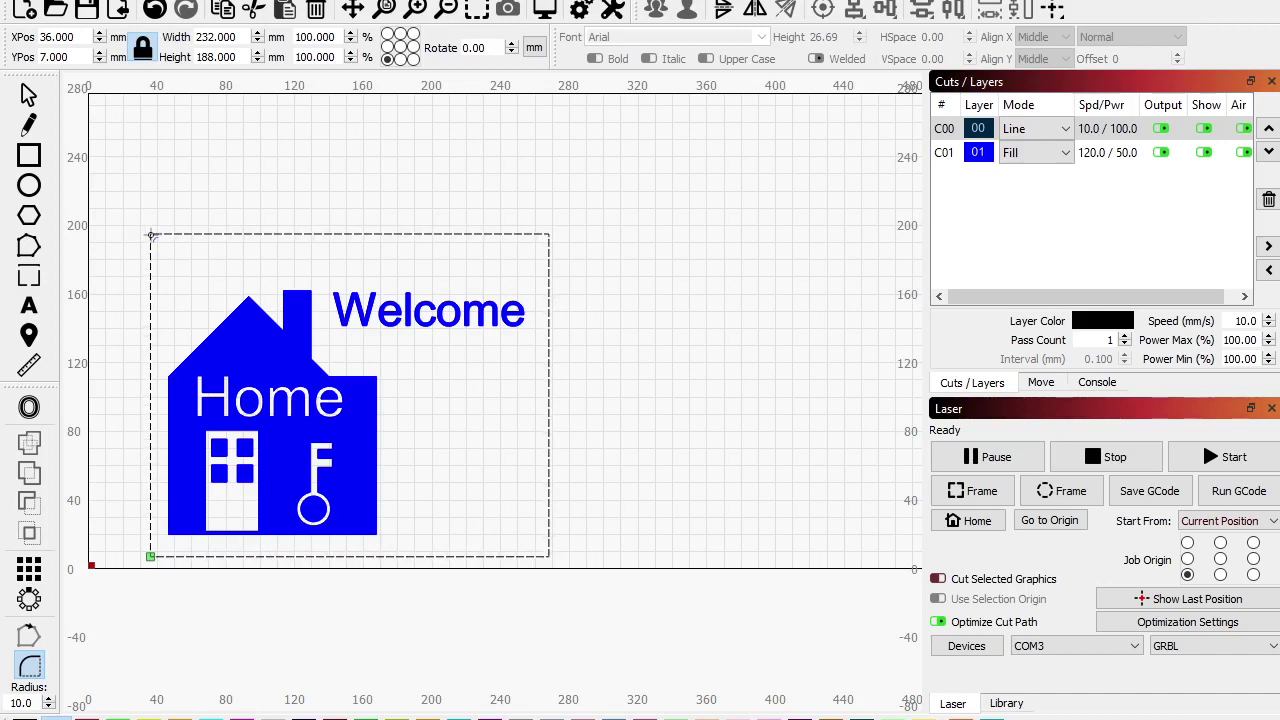
{"action": "left_click", "coordinate": [151, 236]}
{"action": "left_click", "coordinate": [548, 236]}
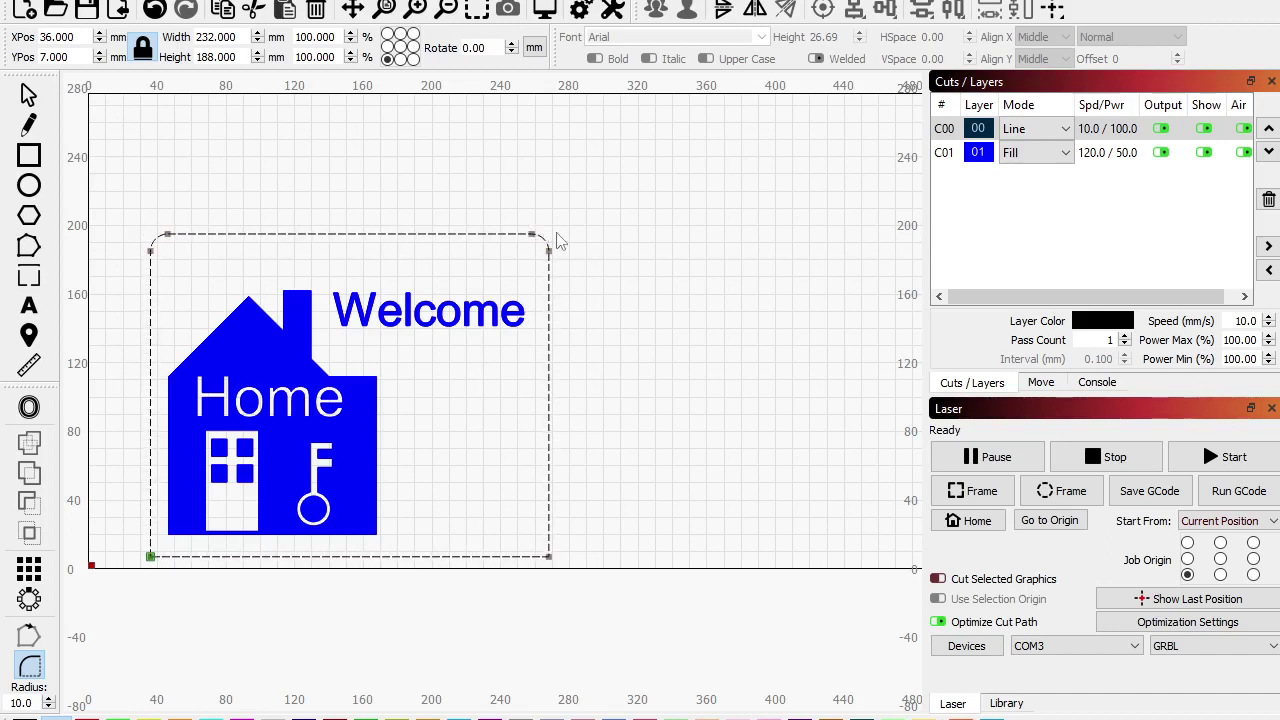
{"action": "left_click", "coordinate": [548, 555]}
{"action": "left_click", "coordinate": [28, 95]}
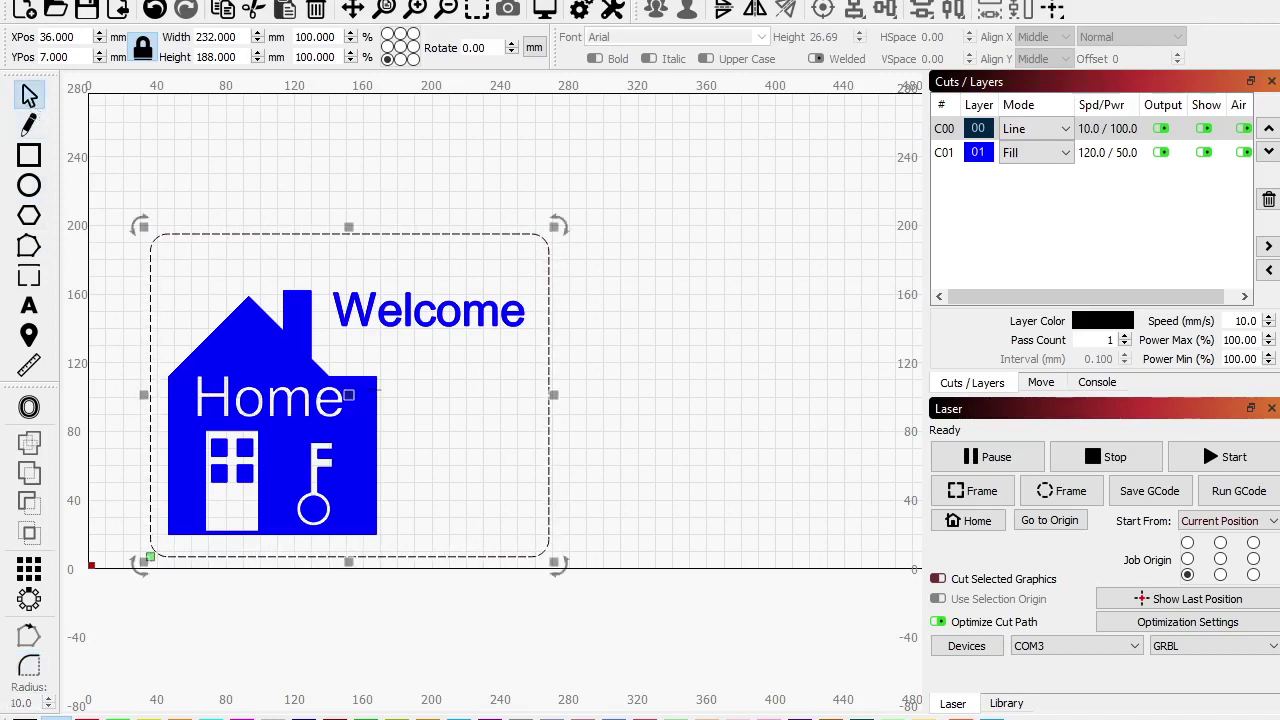
{"action": "left_click", "coordinate": [632, 437]}
{"action": "scroll", "coordinate": [630, 437], "scroll_direction": "down", "scroll_amount": 1}
{"action": "scroll", "coordinate": [418, 316], "scroll_direction": "up", "scroll_amount": 2}
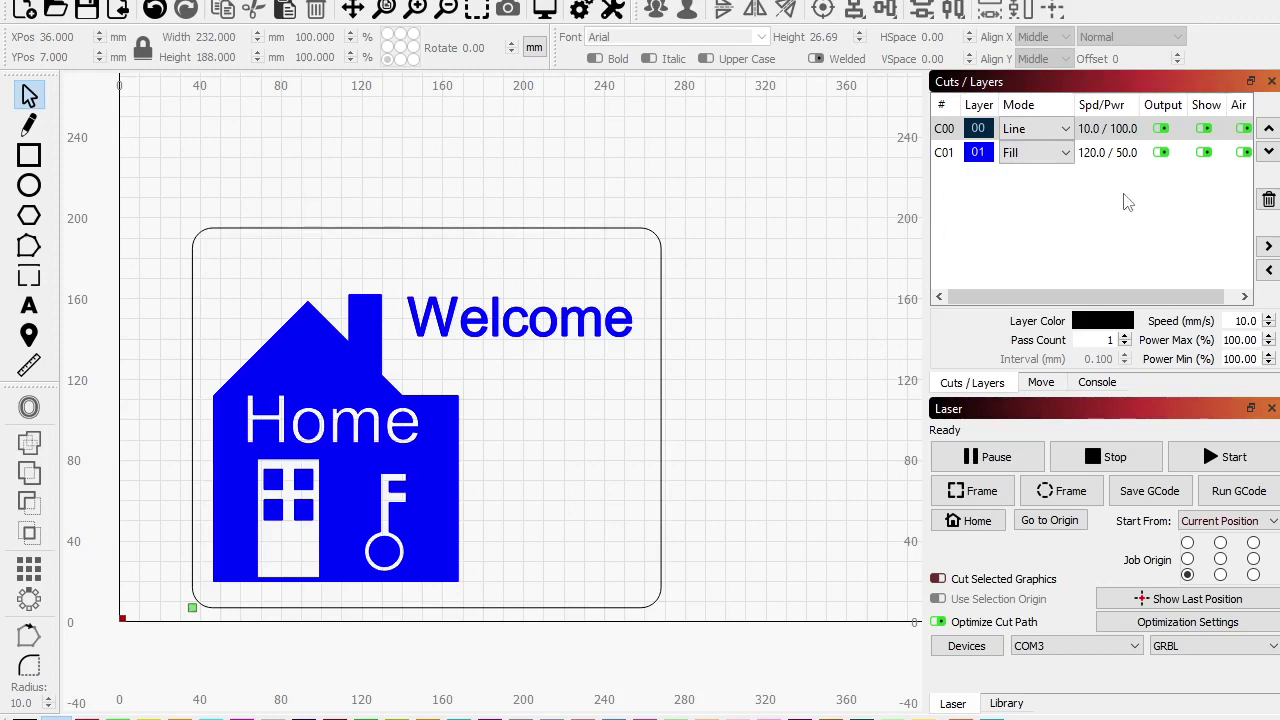
Step: Preview the sign with the plain fill settings and check its total time estimate
{"action": "left_click", "coordinate": [545, 9]}
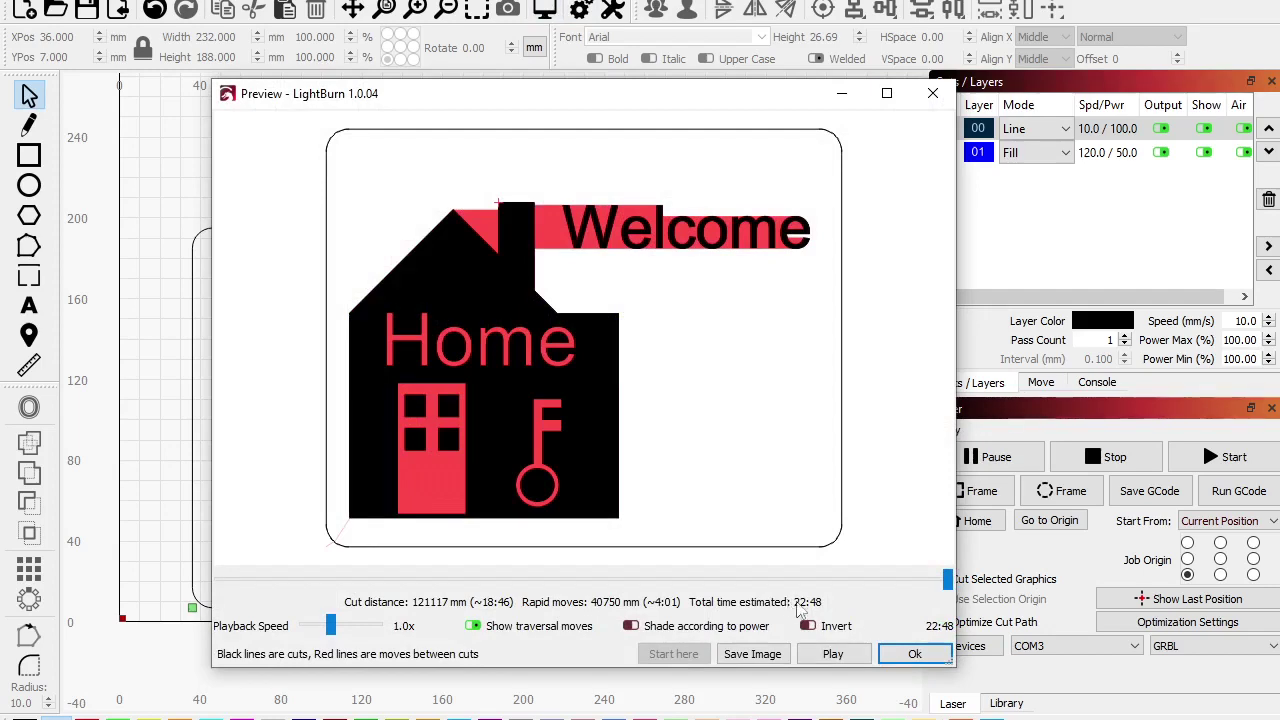
{"action": "left_click", "coordinate": [915, 655]}
{"action": "scroll", "coordinate": [330, 265], "scroll_direction": "up", "scroll_amount": 2}
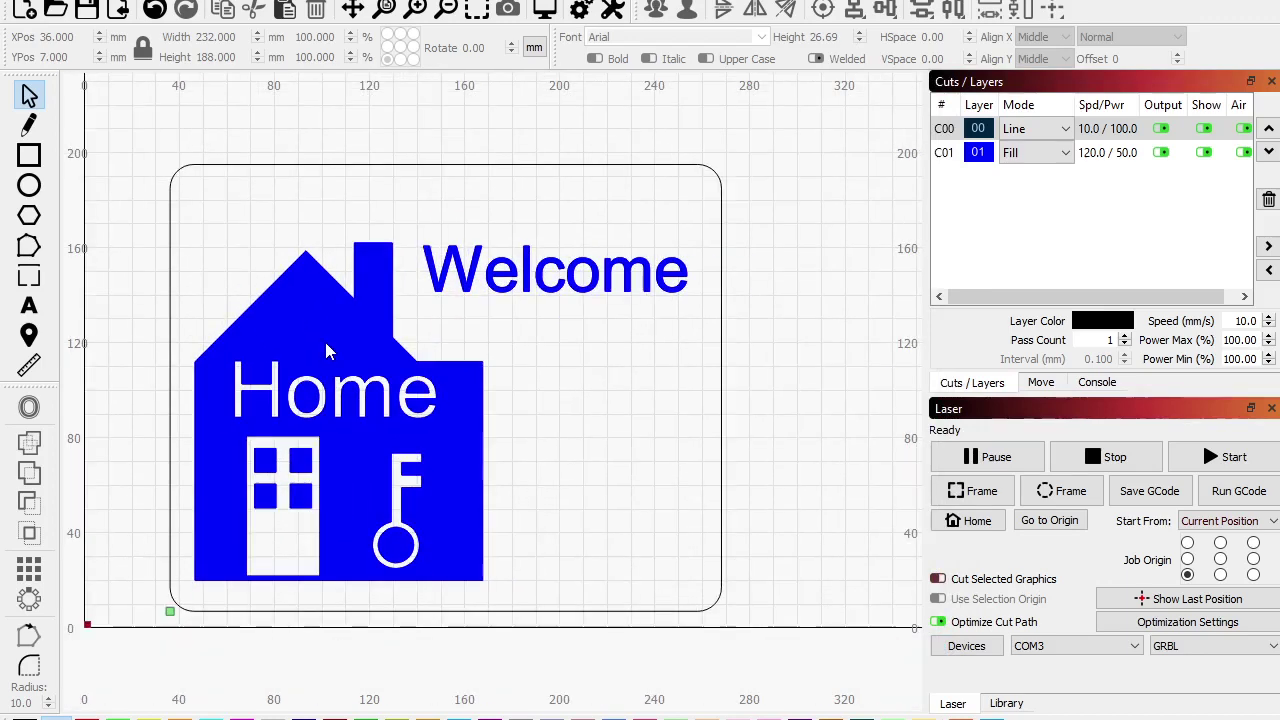
{"action": "scroll", "coordinate": [324, 338], "scroll_direction": "up", "scroll_amount": 1}
{"action": "scroll", "coordinate": [386, 339], "scroll_direction": "down", "scroll_amount": 4}
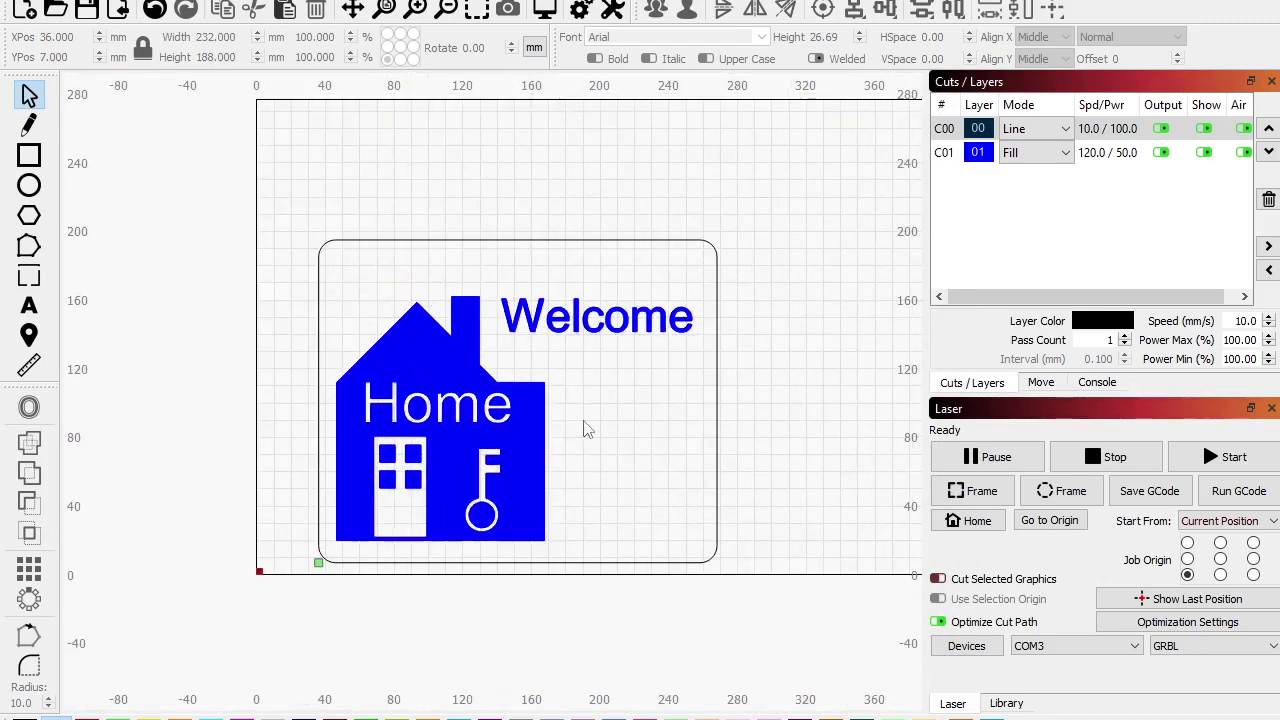
{"action": "scroll", "coordinate": [586, 429], "scroll_direction": "up", "scroll_amount": 3}
Step: Set layer C01 to Fill+Line mode with a 1 mm line interval and cross-hatch enabled
{"action": "double_click", "coordinate": [1110, 152]}
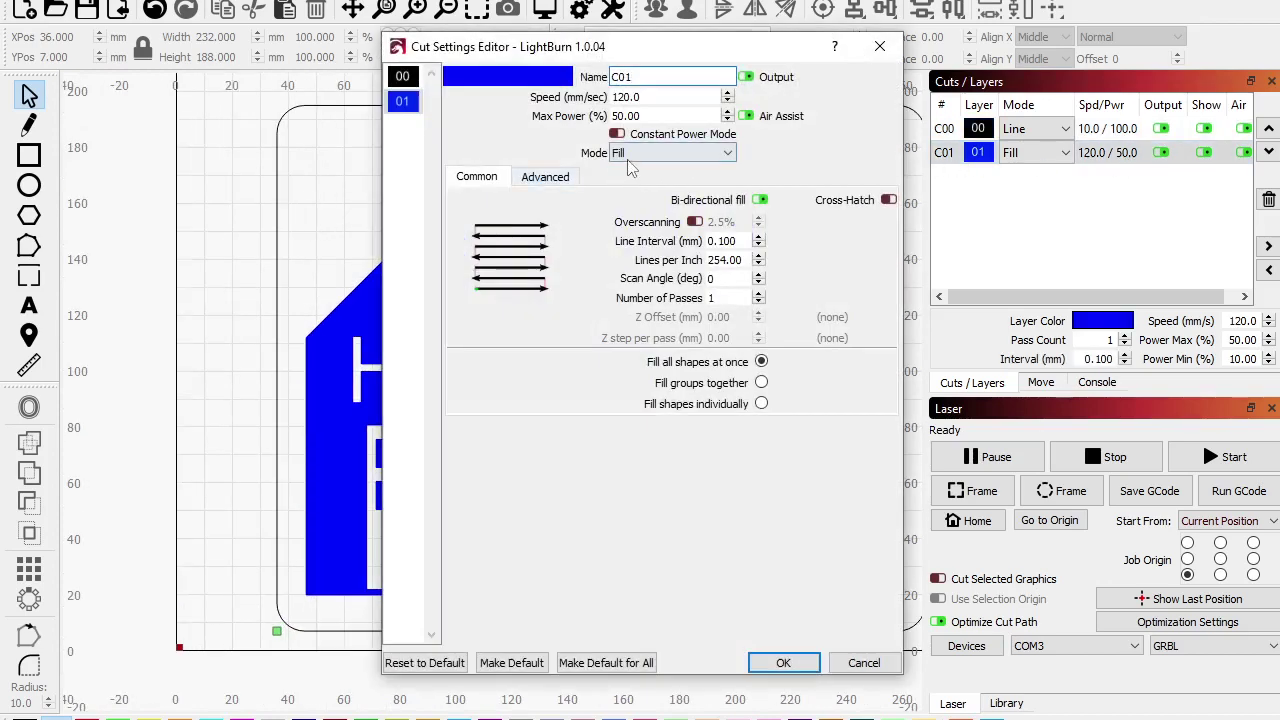
{"action": "left_click", "coordinate": [632, 155]}
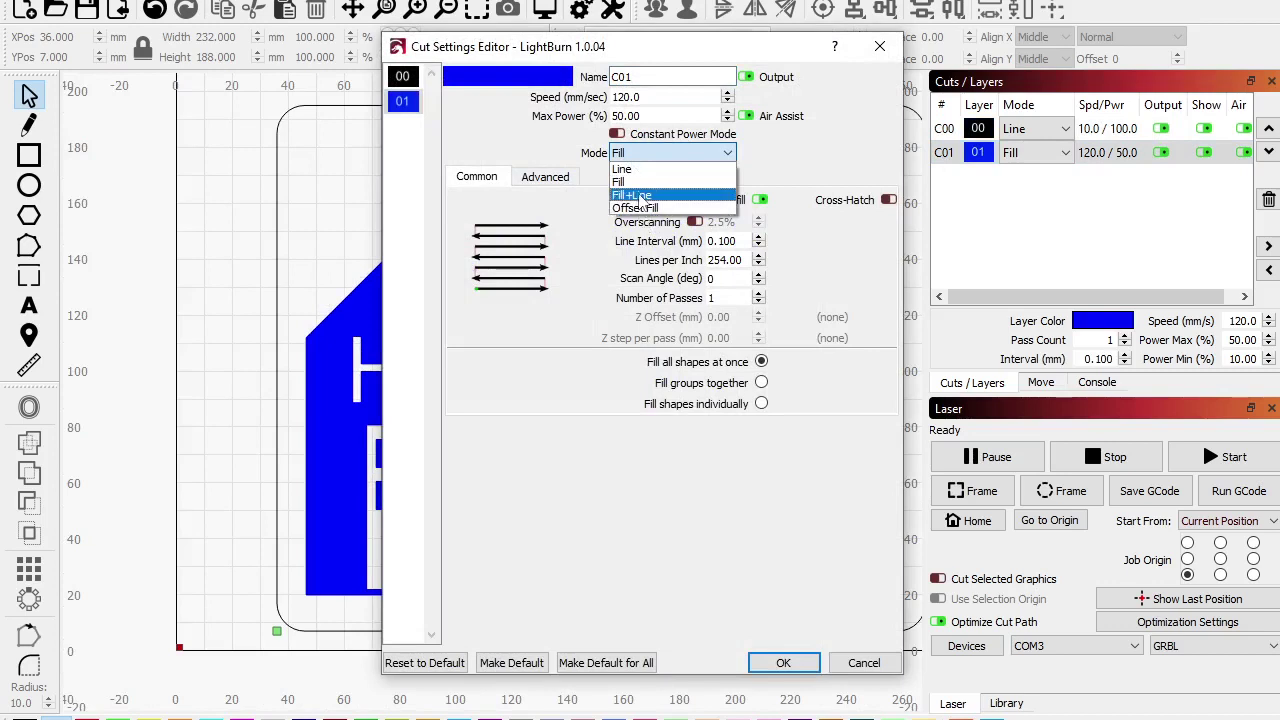
{"action": "left_click", "coordinate": [636, 195]}
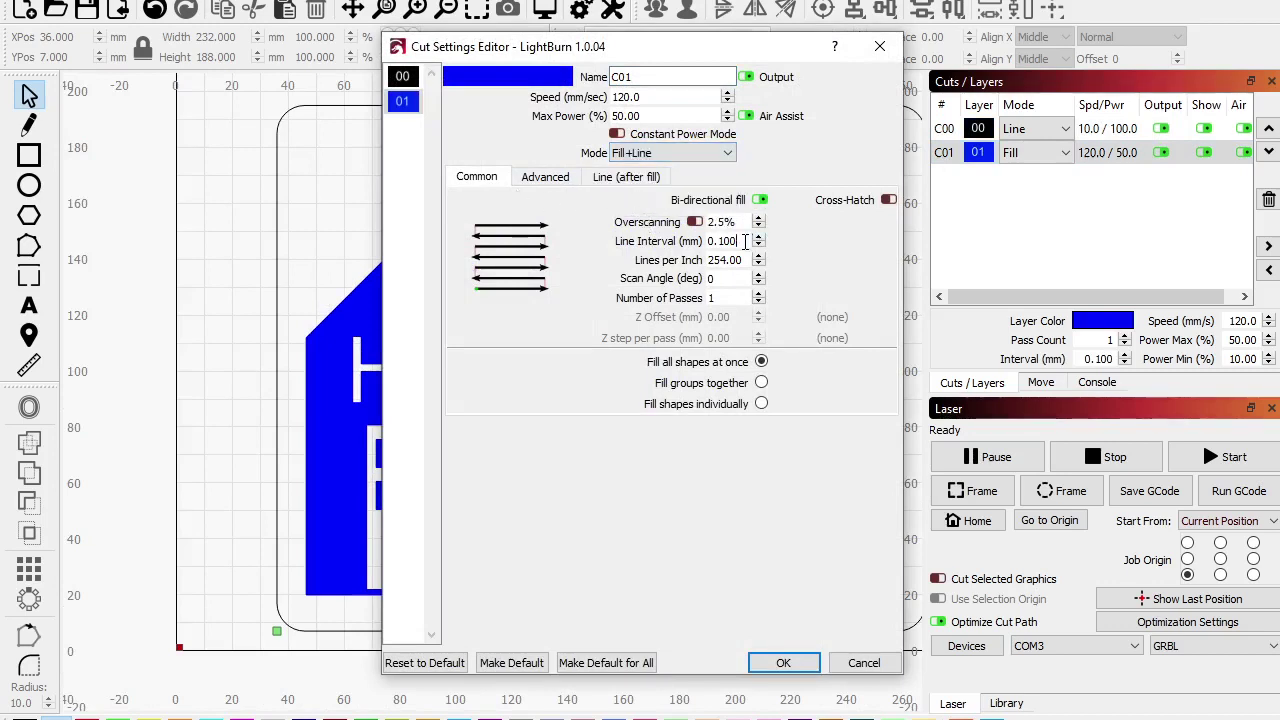
{"action": "left_click_drag", "start_coordinate": [745, 241], "coordinate": [636, 241]}
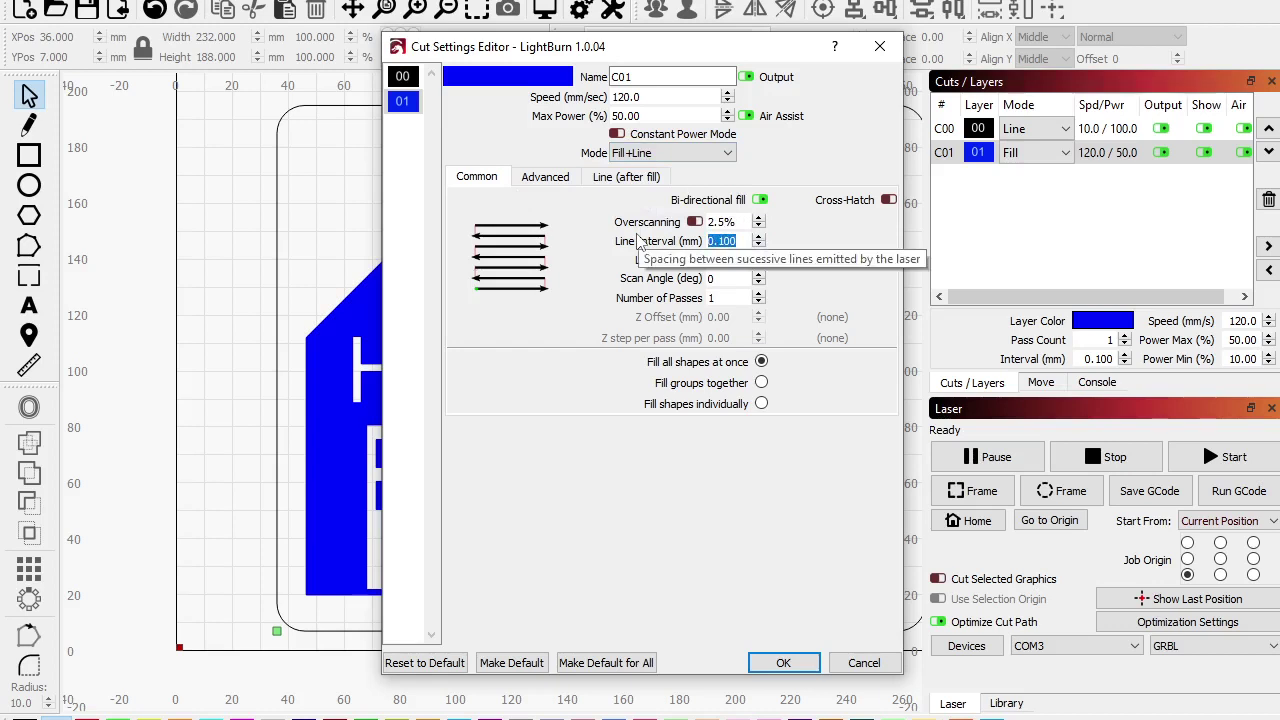
{"action": "type", "text": "1"}
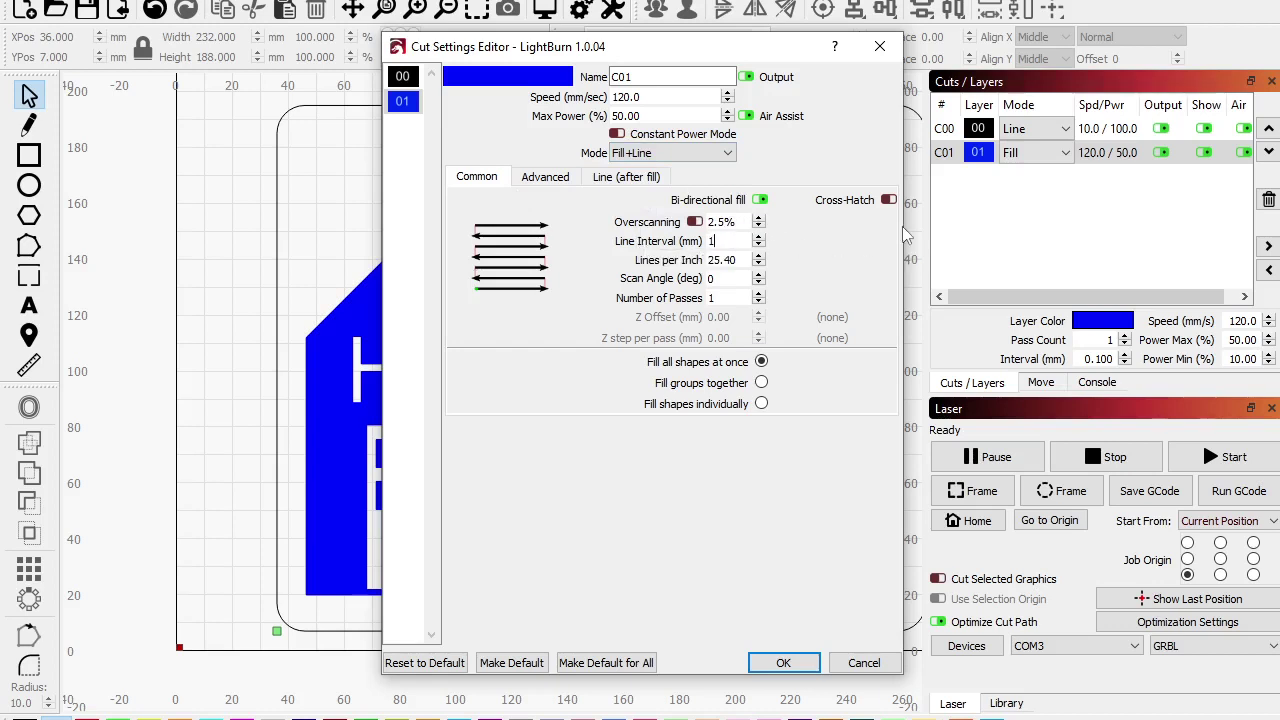
{"action": "left_click", "coordinate": [889, 200]}
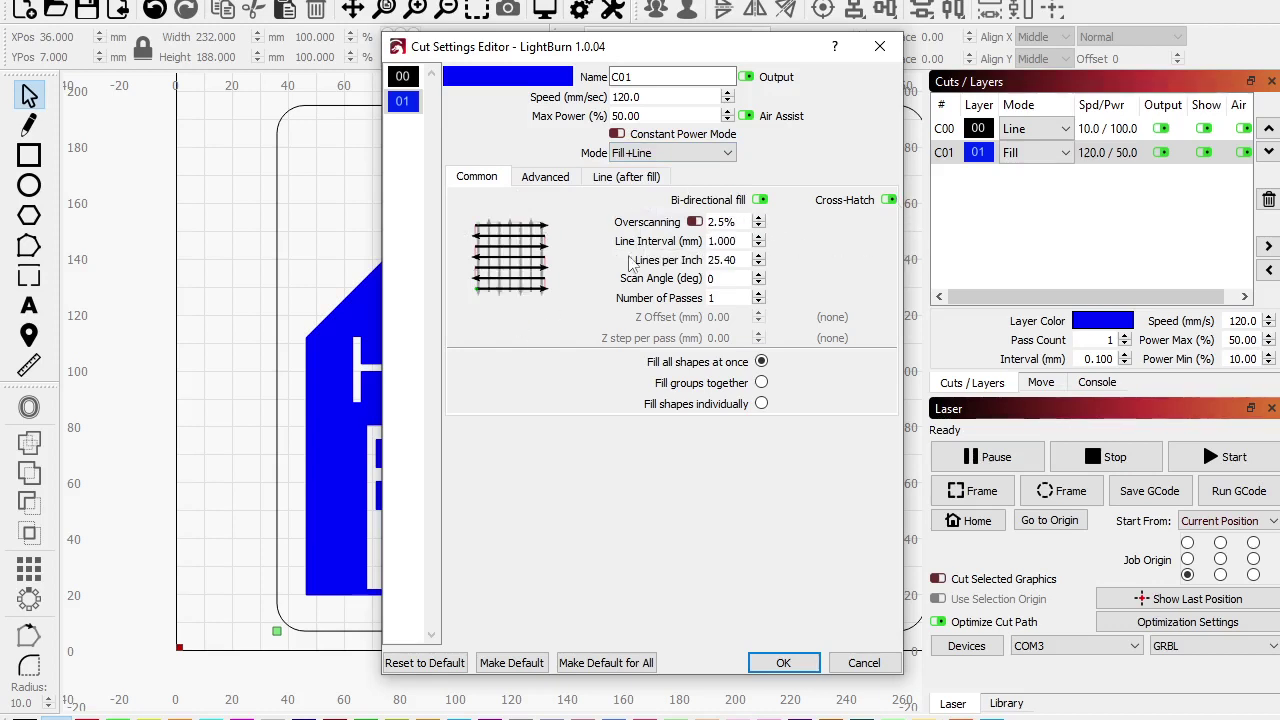
Step: Set layer C01's line-after-fill pass to 150 mm/sec speed and 100% max power, and apply the cut settings
{"action": "left_click", "coordinate": [600, 177]}
{"action": "double_click", "coordinate": [680, 197]}
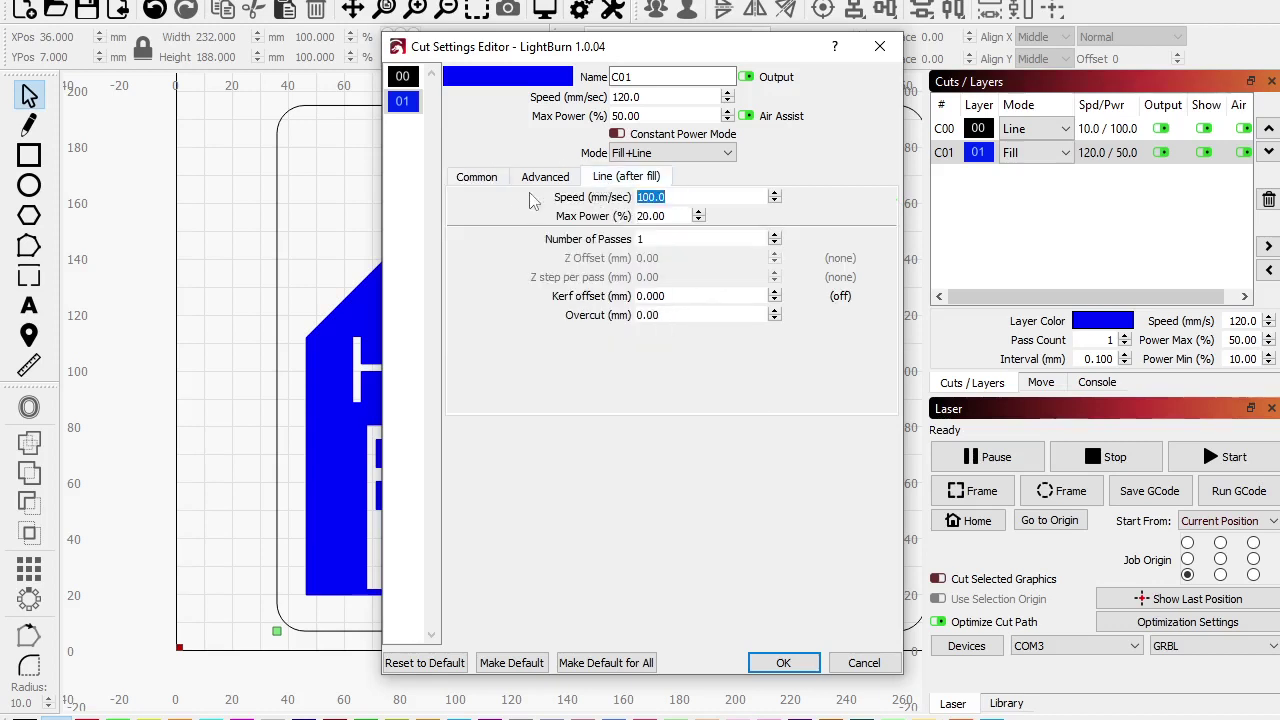
{"action": "left_click", "coordinate": [480, 177]}
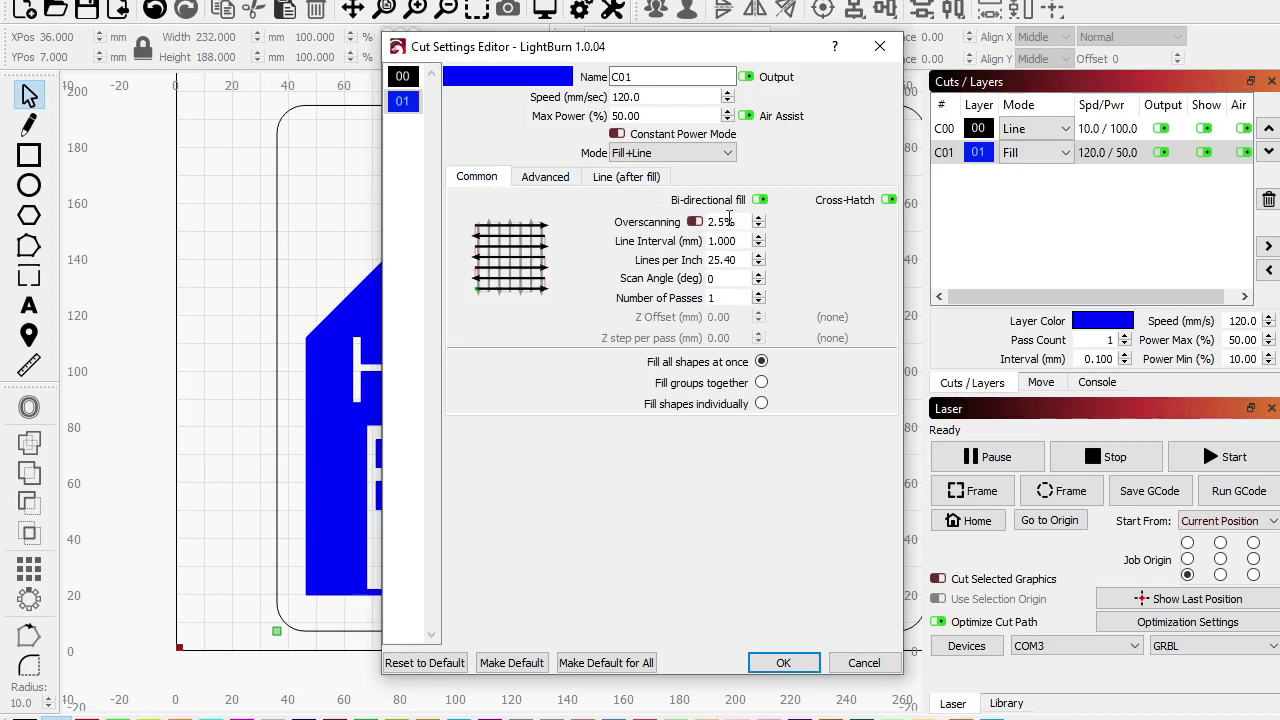
{"action": "left_click", "coordinate": [654, 180]}
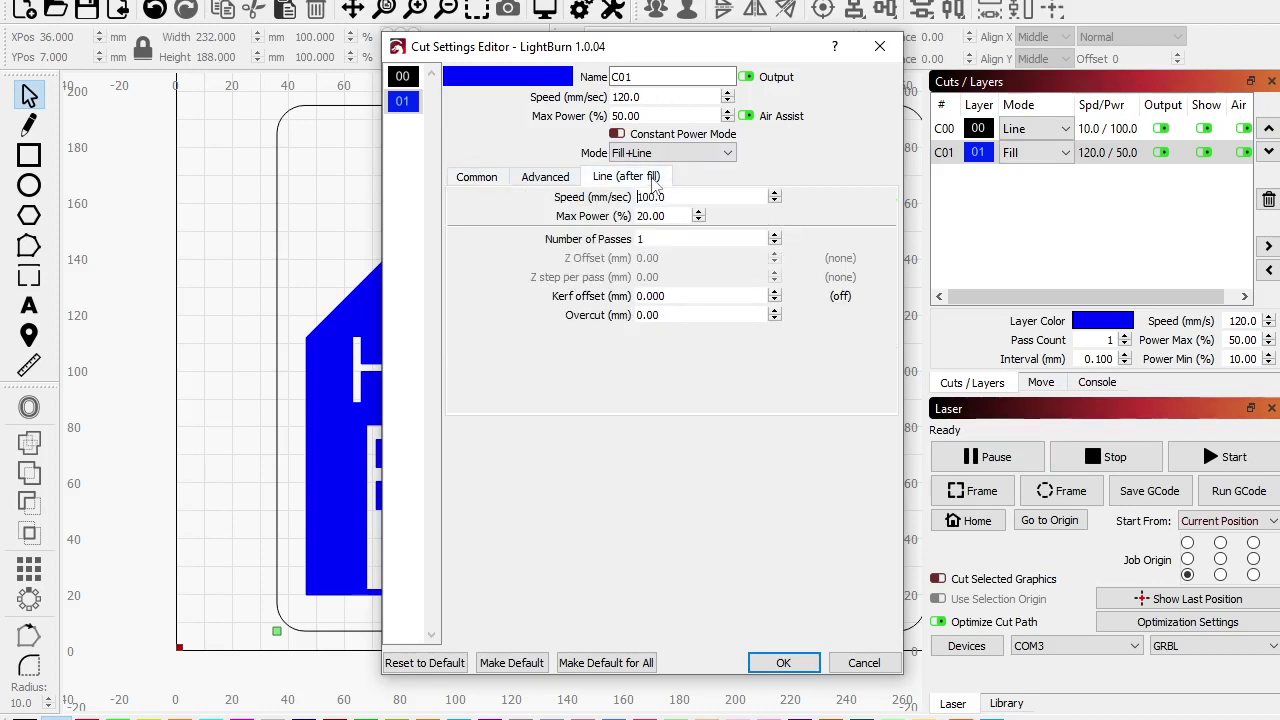
{"action": "left_click_drag", "start_coordinate": [672, 197], "coordinate": [513, 203]}
{"action": "type", "text": "150"}
{"action": "type", "text": "5"}
{"action": "left_click", "coordinate": [783, 663]}
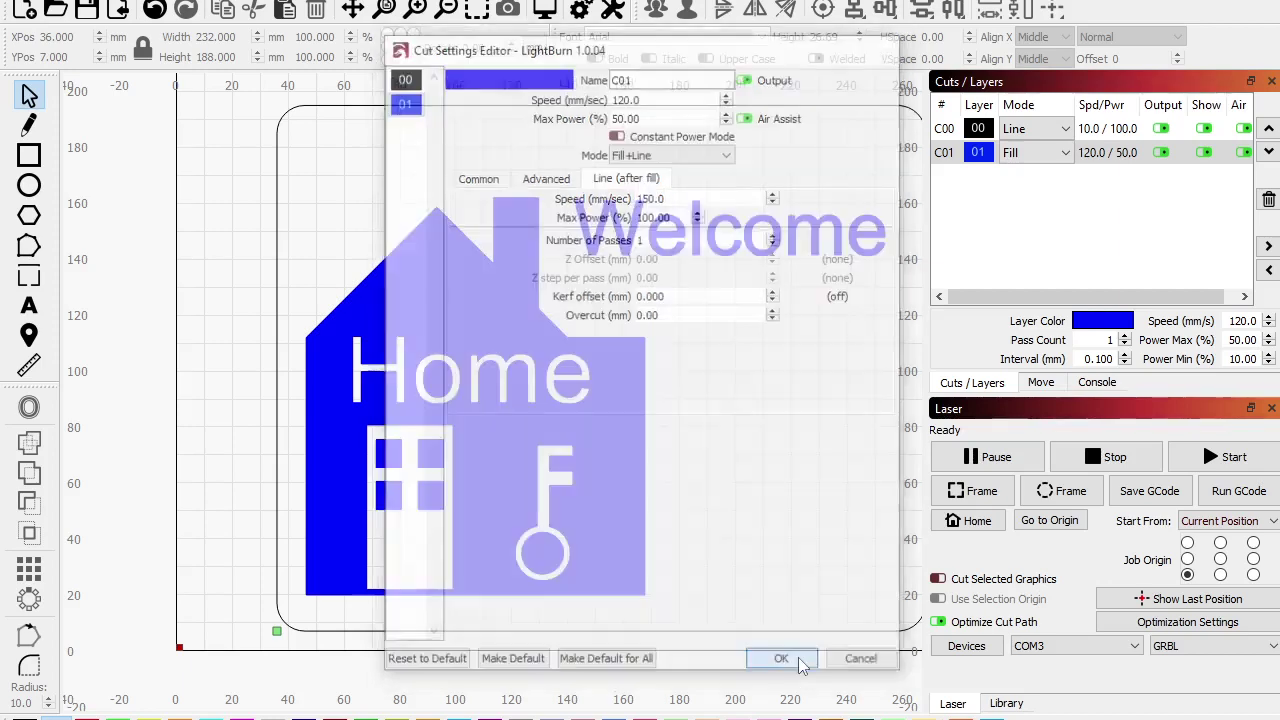
Step: Preview the cross-hatched job and examine its time estimate and the hatching and outlines around the house and lettering
{"action": "left_click", "coordinate": [545, 10]}
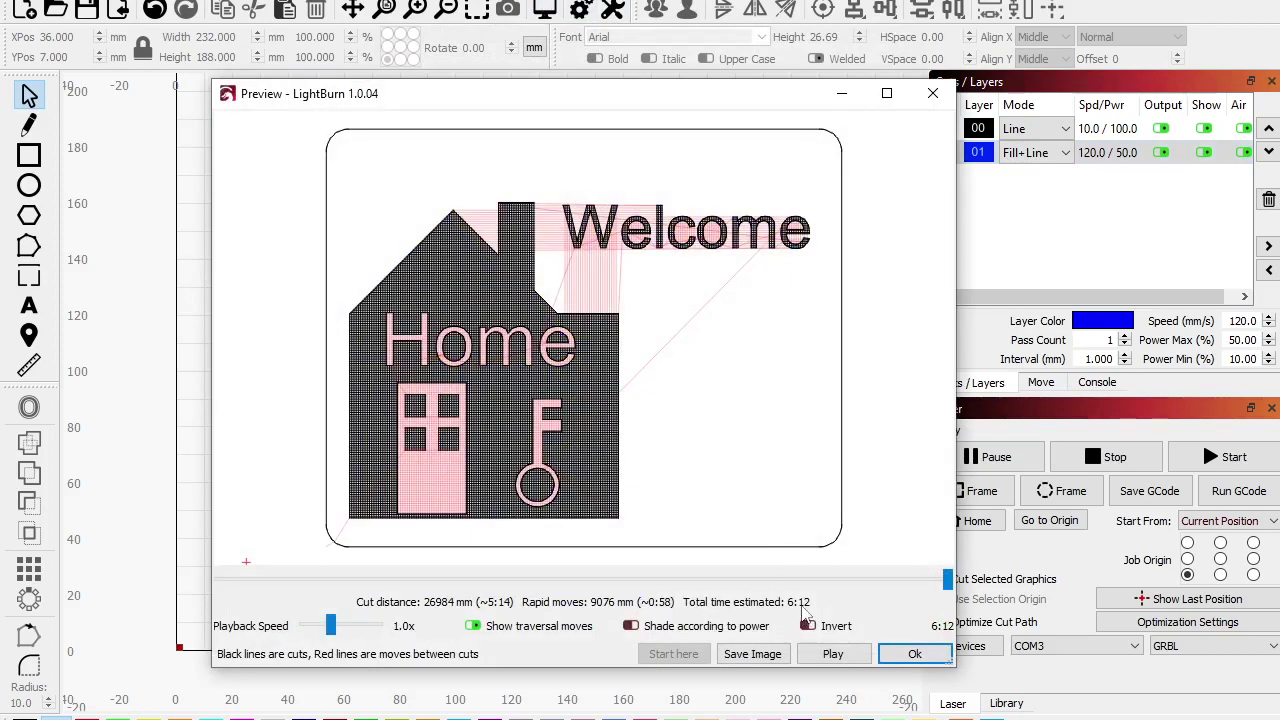
{"action": "scroll", "coordinate": [599, 208], "scroll_direction": "up", "scroll_amount": 5}
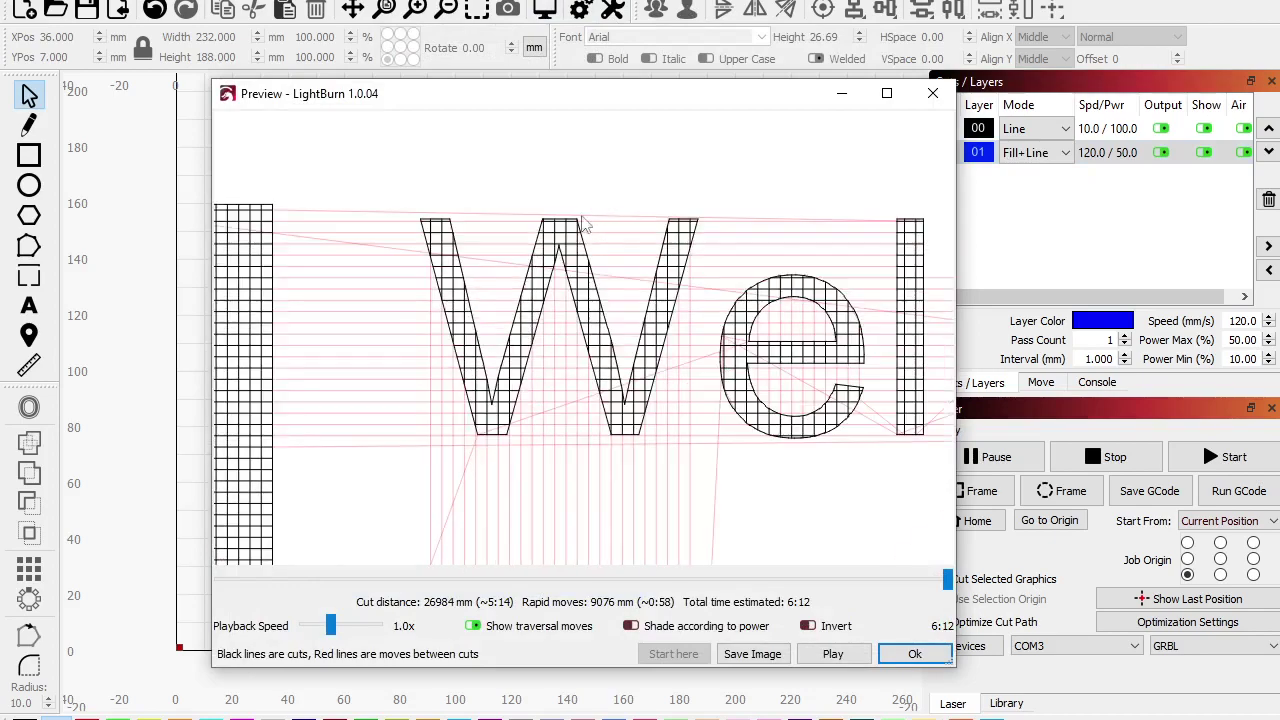
{"action": "scroll", "coordinate": [538, 311], "scroll_direction": "down", "scroll_amount": 6}
{"action": "scroll", "coordinate": [448, 372], "scroll_direction": "up", "scroll_amount": 6}
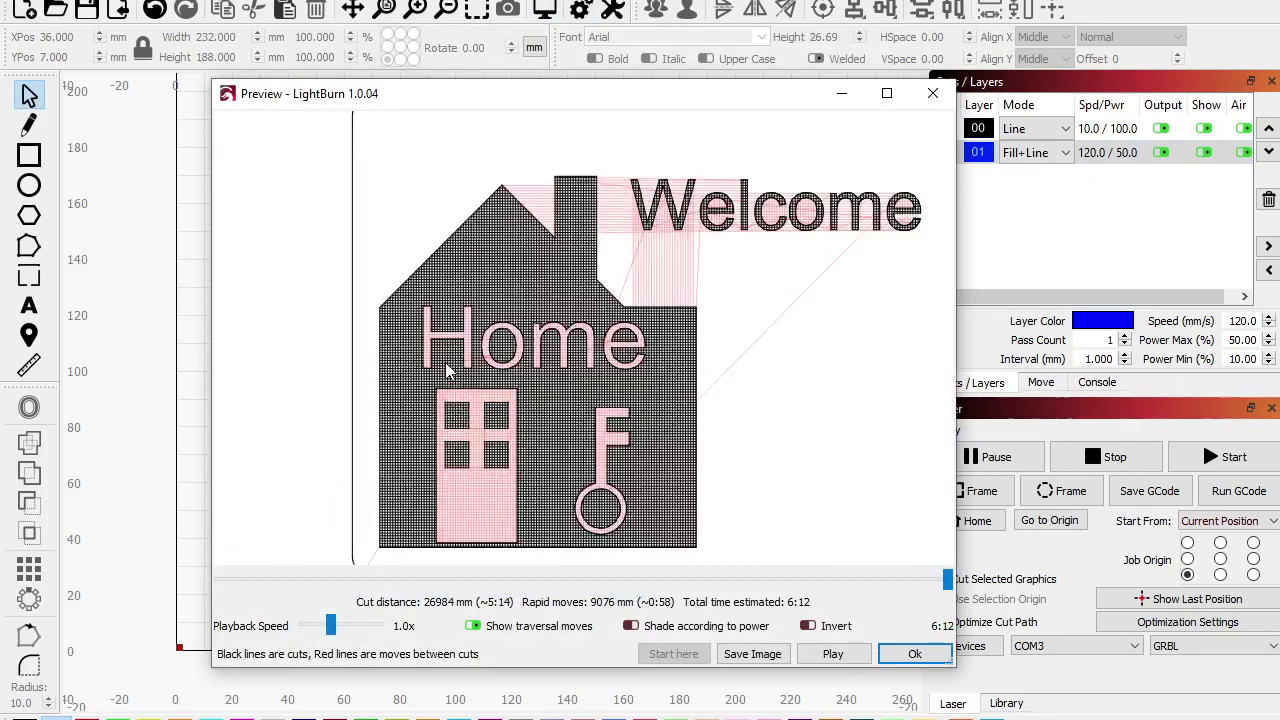
{"action": "scroll", "coordinate": [448, 372], "scroll_direction": "up", "scroll_amount": 4}
{"action": "scroll", "coordinate": [448, 372], "scroll_direction": "down", "scroll_amount": 6}
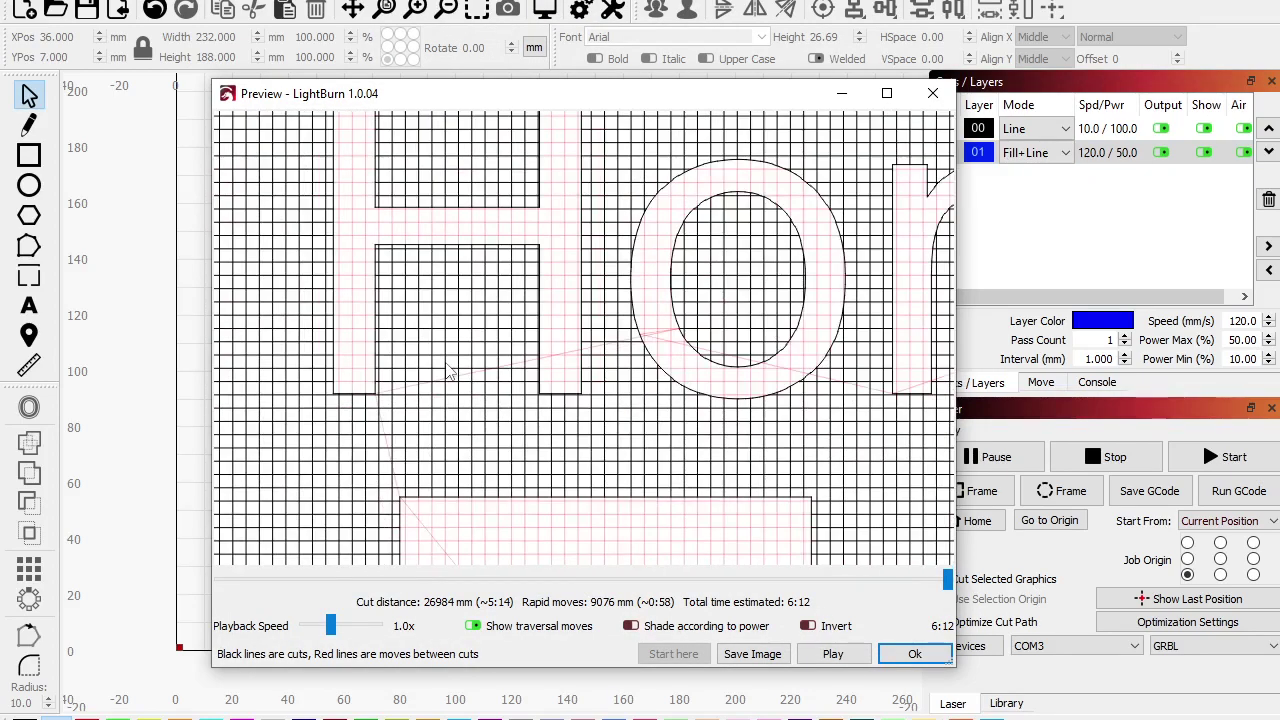
{"action": "scroll", "coordinate": [448, 372], "scroll_direction": "up", "scroll_amount": 4}
{"action": "scroll", "coordinate": [363, 276], "scroll_direction": "down", "scroll_amount": 3}
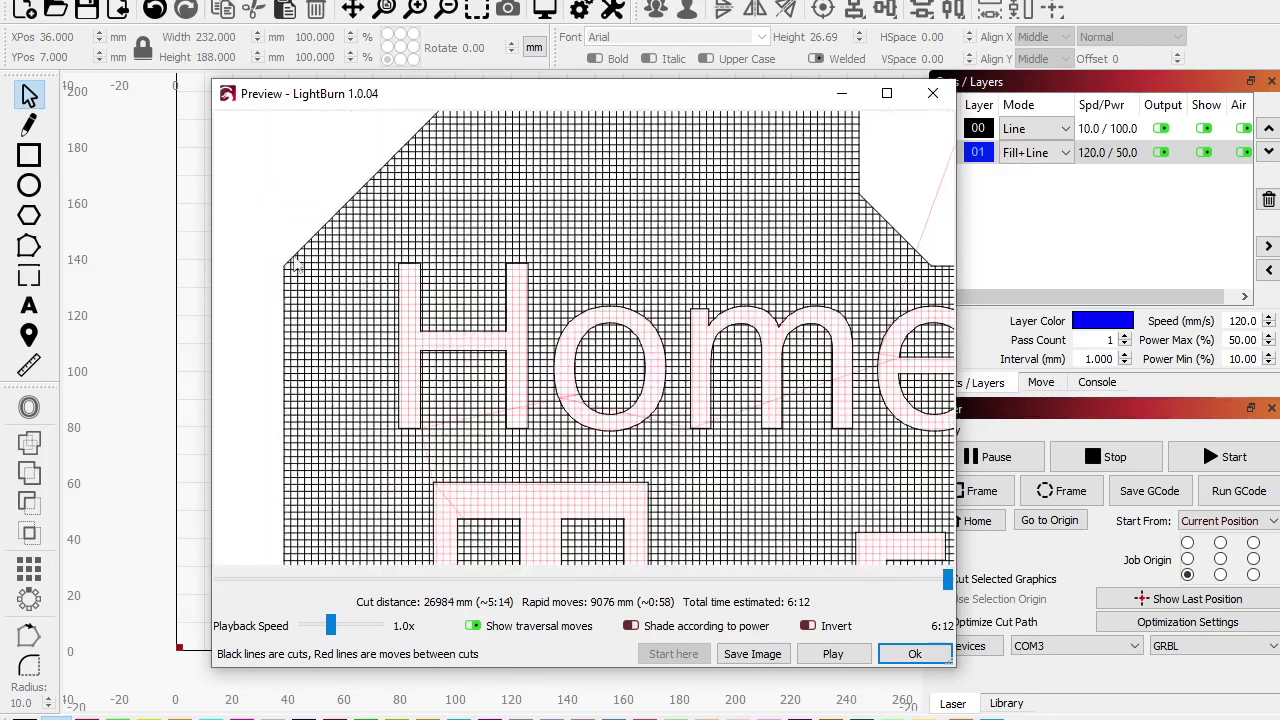
{"action": "scroll", "coordinate": [310, 325], "scroll_direction": "up", "scroll_amount": 3}
{"action": "scroll", "coordinate": [305, 305], "scroll_direction": "up", "scroll_amount": 2}
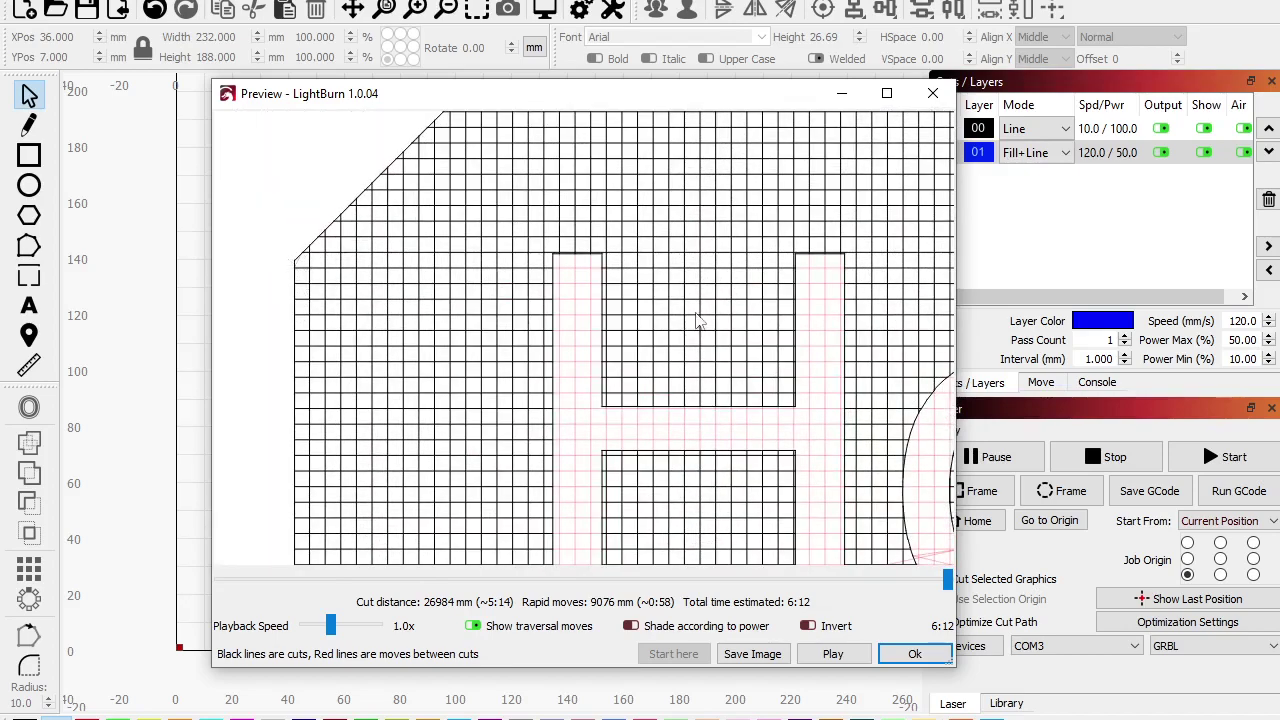
{"action": "scroll", "coordinate": [698, 320], "scroll_direction": "down", "scroll_amount": 5}
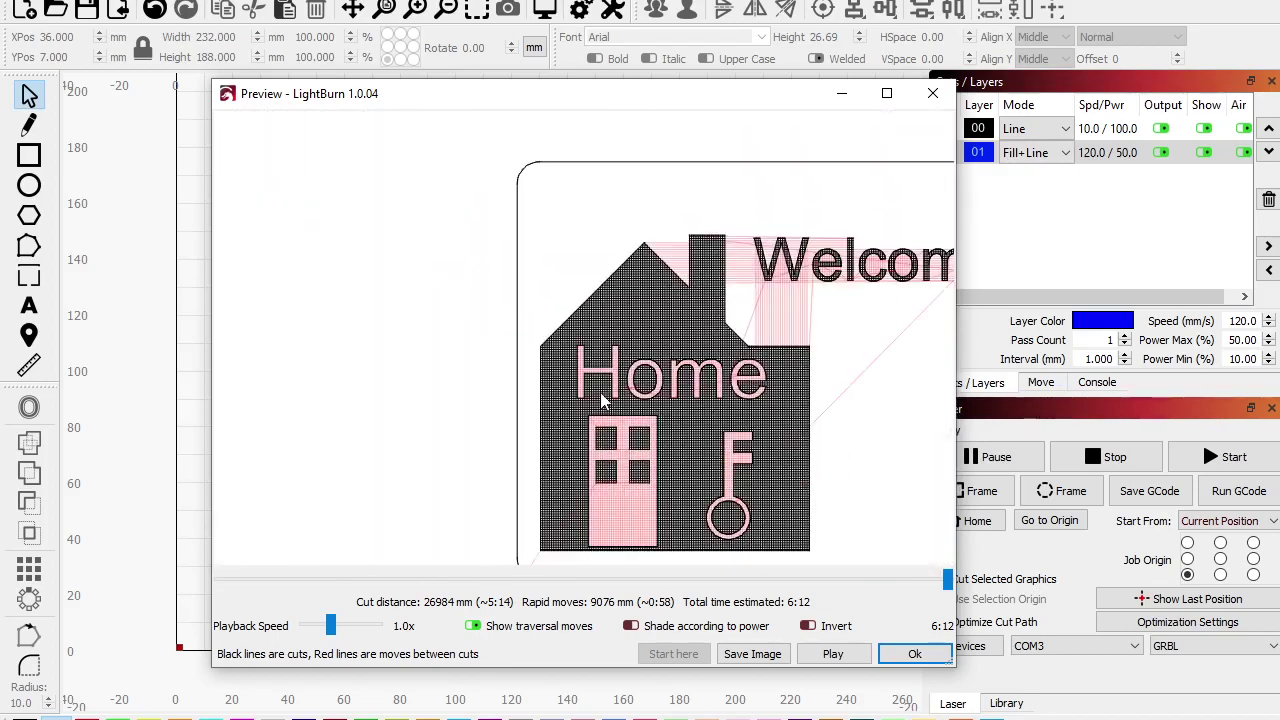
{"action": "scroll", "coordinate": [660, 400], "scroll_direction": "up", "scroll_amount": 3}
{"action": "scroll", "coordinate": [563, 465], "scroll_direction": "down", "scroll_amount": 2}
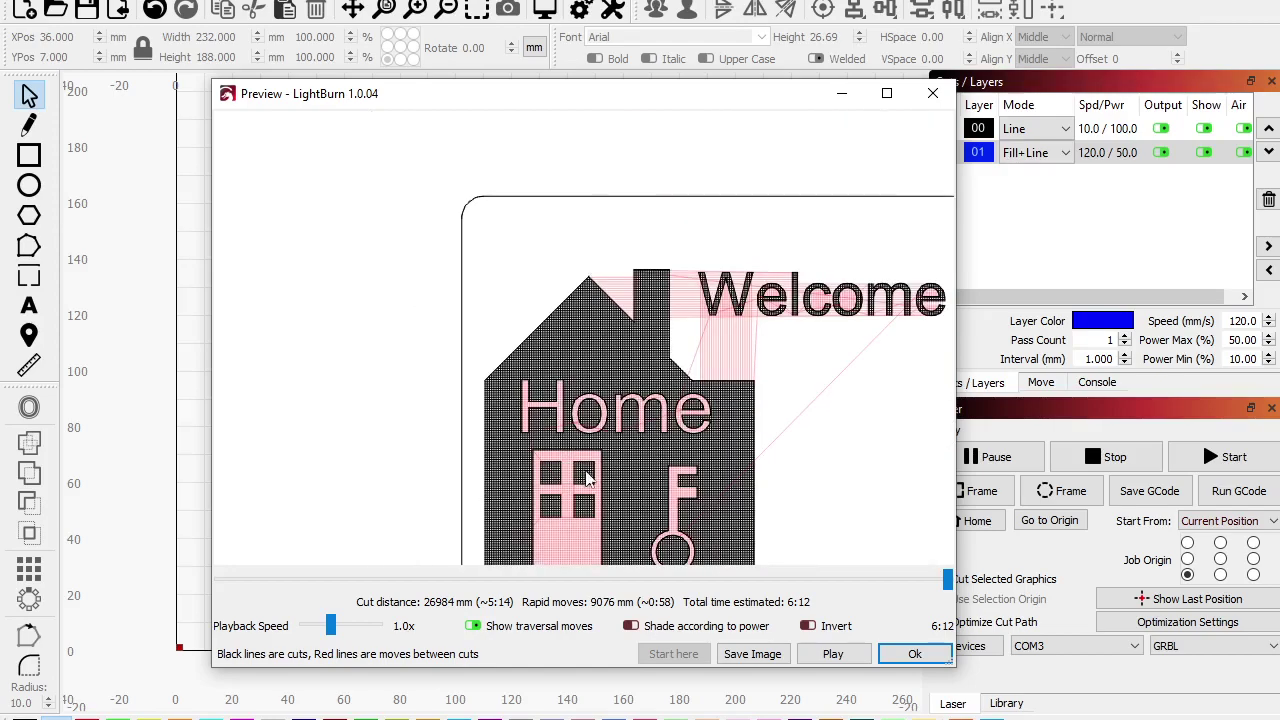
Step: Inspect the 1 mm cross-hatch and traversal moves up close around the Home and Welcome lettering, door and key, then close the preview
{"action": "scroll", "coordinate": [698, 405], "scroll_direction": "up", "scroll_amount": 5}
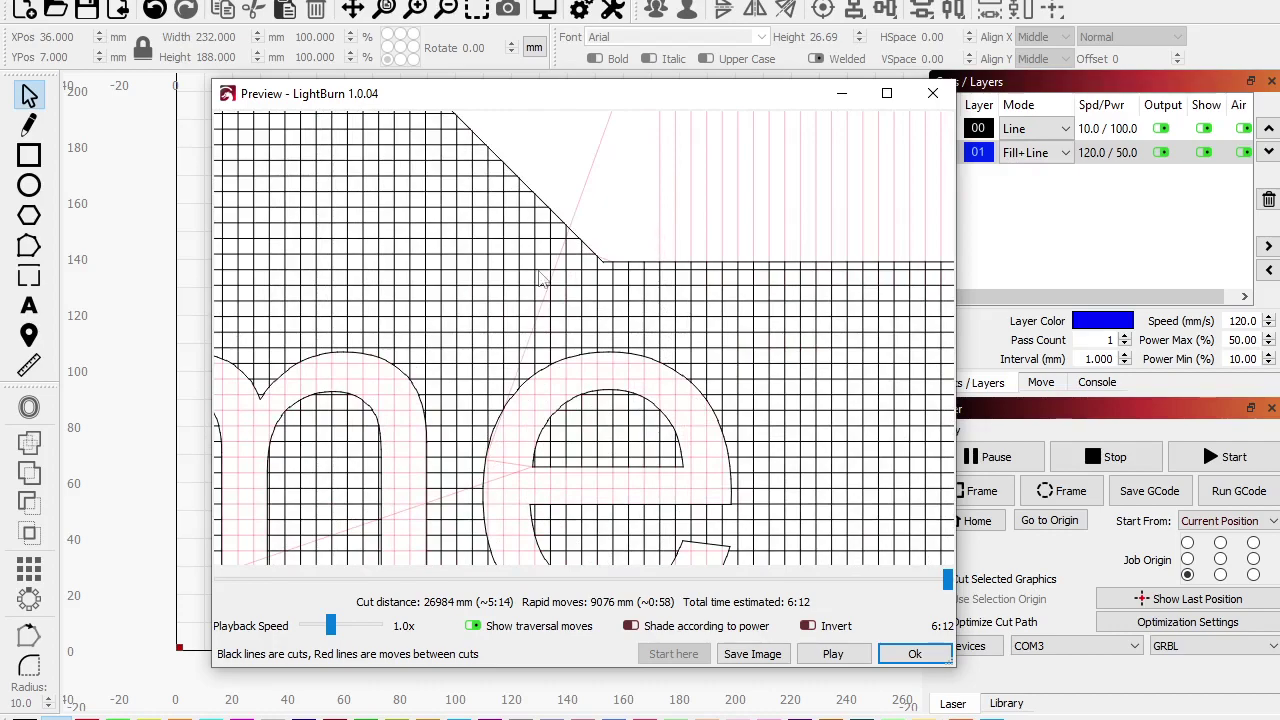
{"action": "scroll", "coordinate": [545, 278], "scroll_direction": "down", "scroll_amount": 2}
{"action": "scroll", "coordinate": [703, 318], "scroll_direction": "down", "scroll_amount": 1}
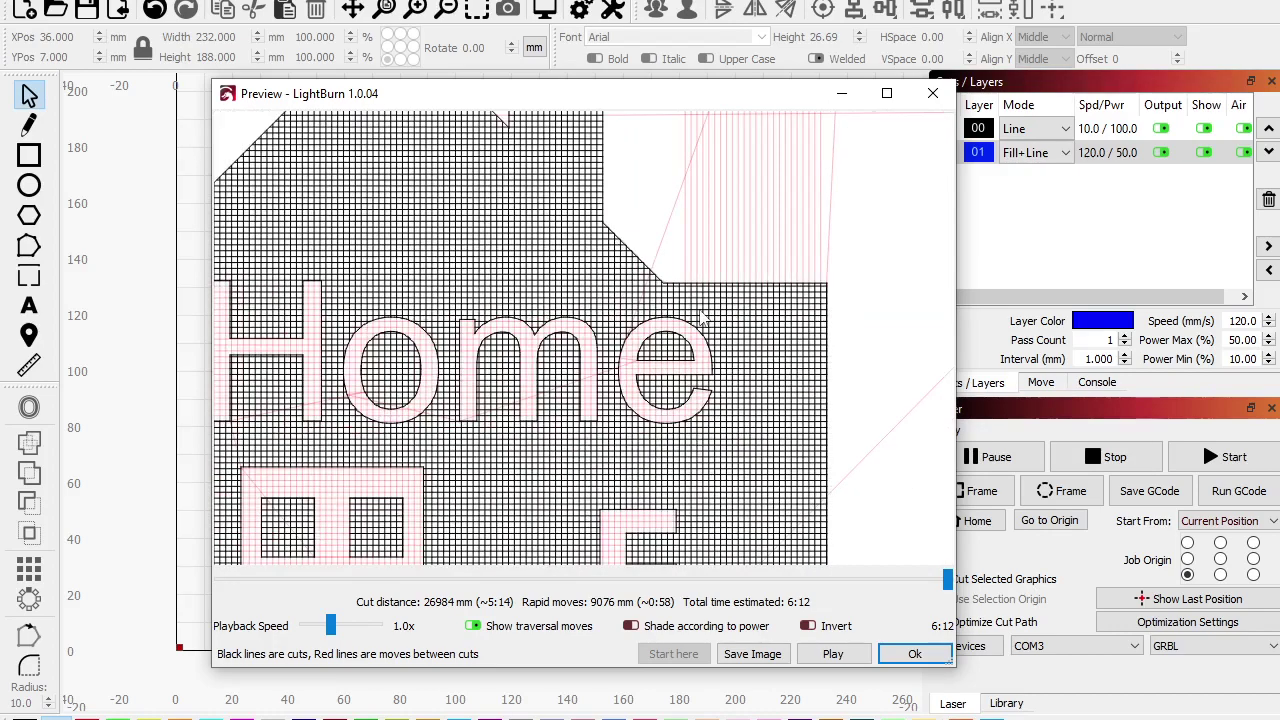
{"action": "scroll", "coordinate": [508, 430], "scroll_direction": "down", "scroll_amount": 3}
{"action": "scroll", "coordinate": [650, 254], "scroll_direction": "up", "scroll_amount": 2}
{"action": "scroll", "coordinate": [715, 206], "scroll_direction": "up", "scroll_amount": 1}
{"action": "scroll", "coordinate": [715, 206], "scroll_direction": "down", "scroll_amount": 1}
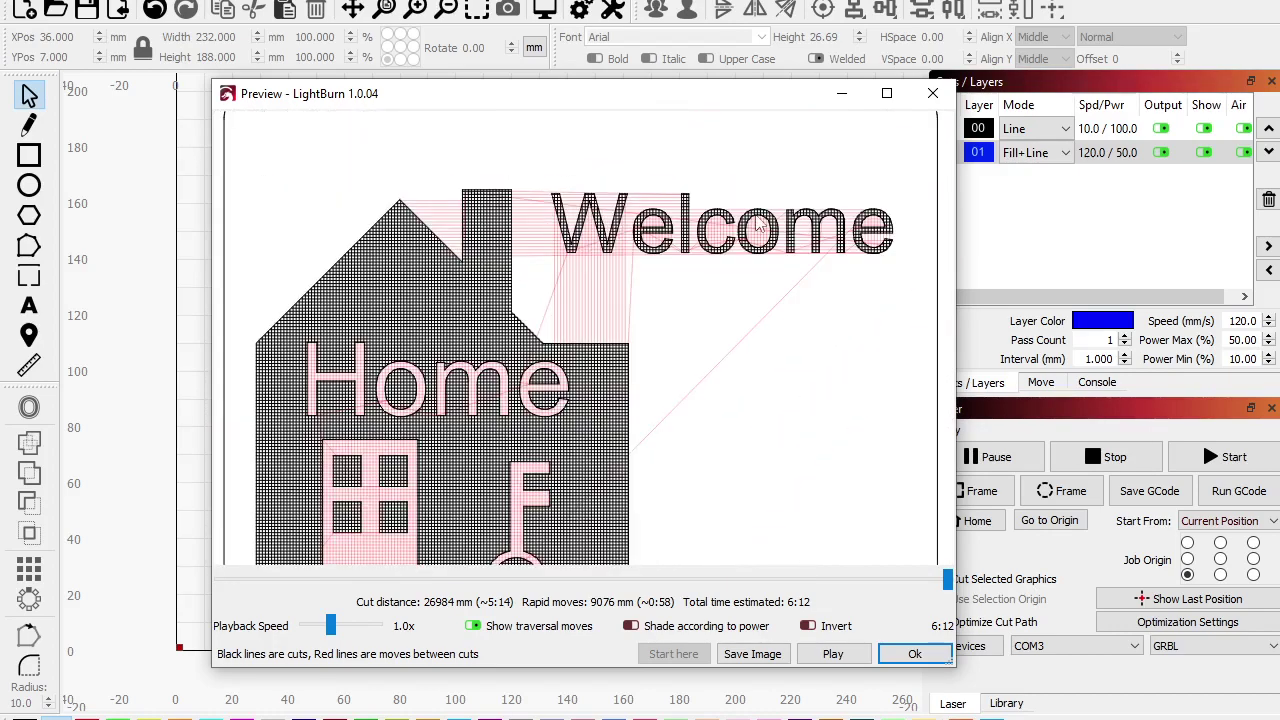
{"action": "scroll", "coordinate": [759, 227], "scroll_direction": "up", "scroll_amount": 2}
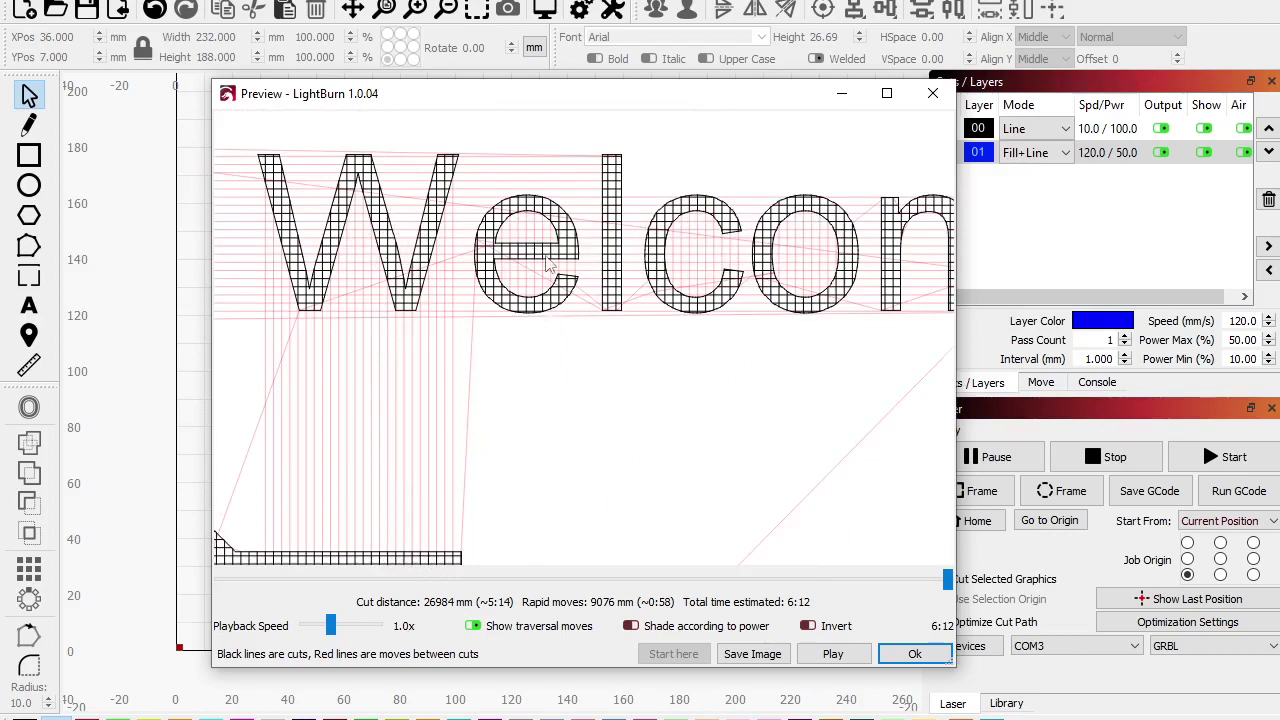
{"action": "scroll", "coordinate": [547, 262], "scroll_direction": "up", "scroll_amount": 1}
{"action": "scroll", "coordinate": [600, 380], "scroll_direction": "down", "scroll_amount": 4}
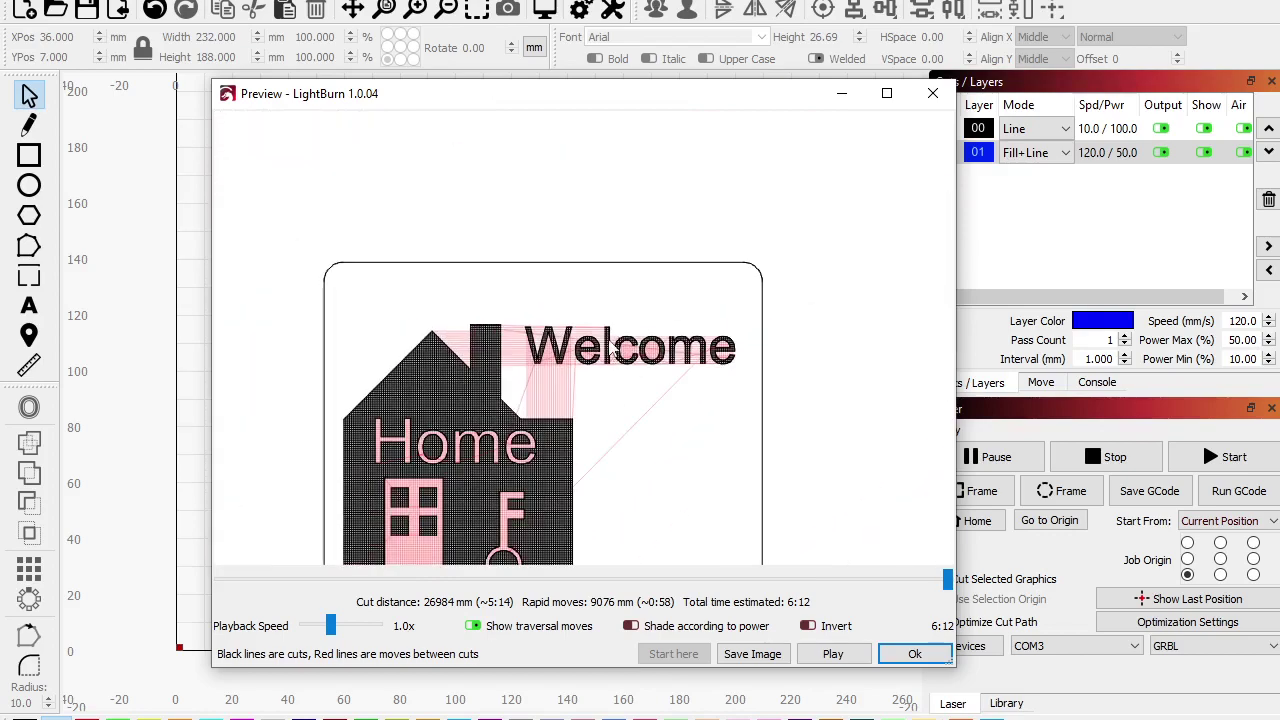
{"action": "scroll", "coordinate": [657, 250], "scroll_direction": "down", "scroll_amount": 2}
{"action": "scroll", "coordinate": [614, 315], "scroll_direction": "up", "scroll_amount": 3}
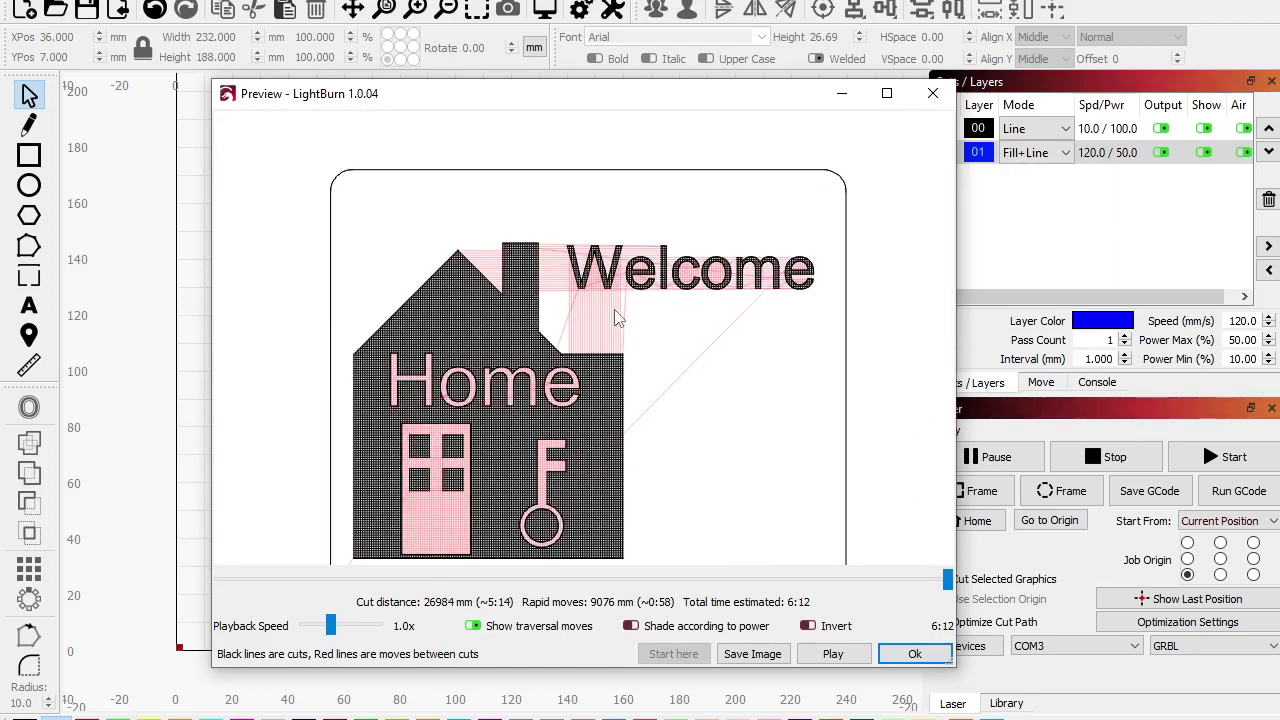
{"action": "scroll", "coordinate": [719, 274], "scroll_direction": "down", "scroll_amount": 1}
{"action": "scroll", "coordinate": [623, 288], "scroll_direction": "up", "scroll_amount": 1}
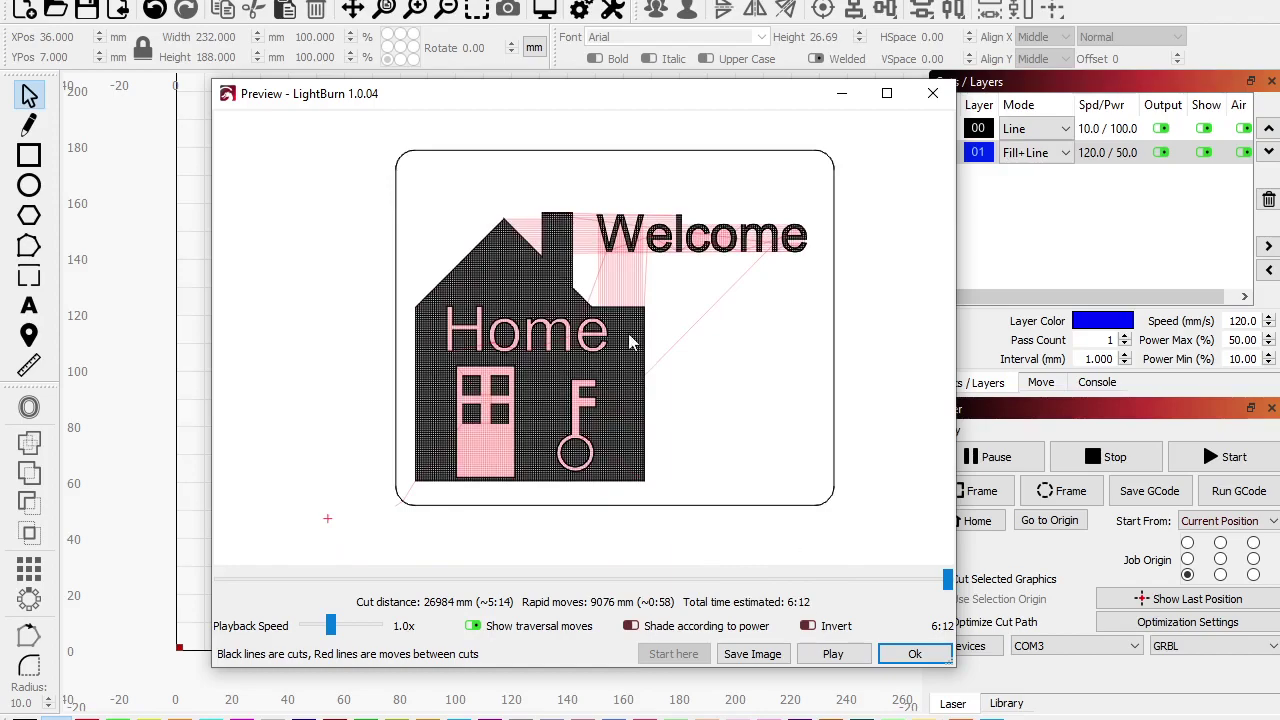
{"action": "scroll", "coordinate": [630, 342], "scroll_direction": "up", "scroll_amount": 3}
{"action": "scroll", "coordinate": [765, 345], "scroll_direction": "up", "scroll_amount": 1}
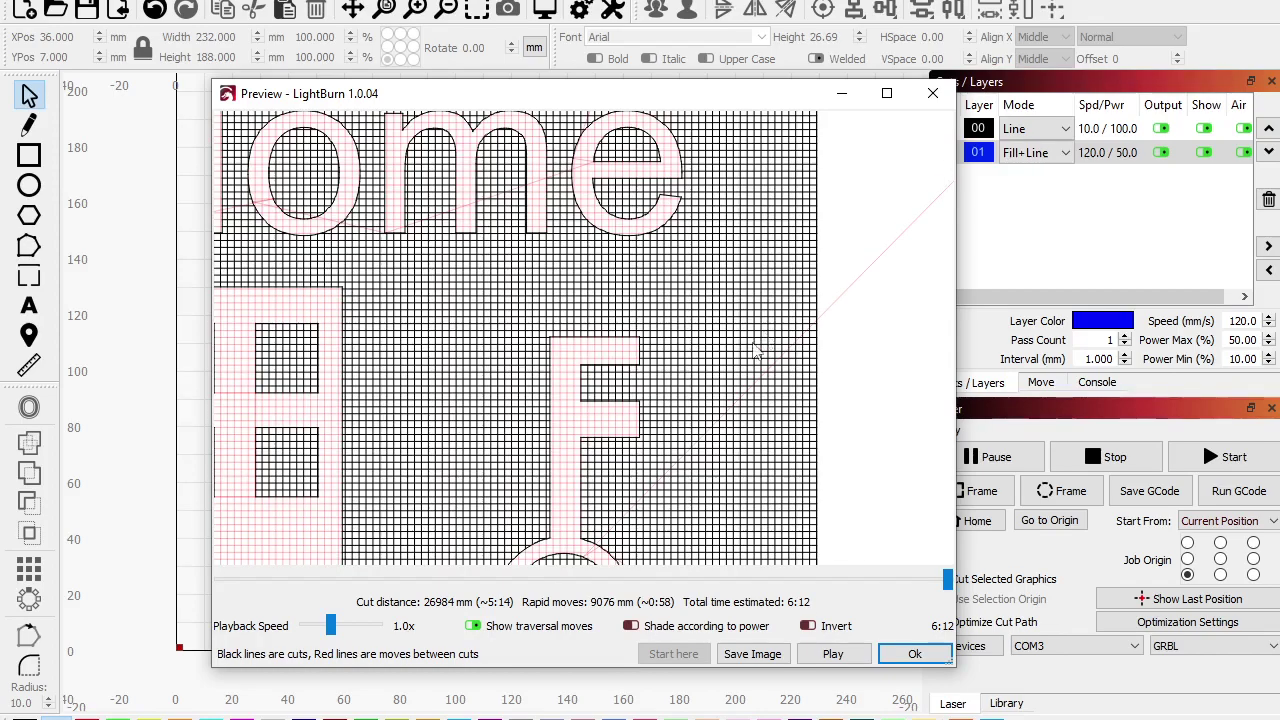
{"action": "scroll", "coordinate": [700, 395], "scroll_direction": "down", "scroll_amount": 3}
{"action": "scroll", "coordinate": [698, 412], "scroll_direction": "up", "scroll_amount": 1}
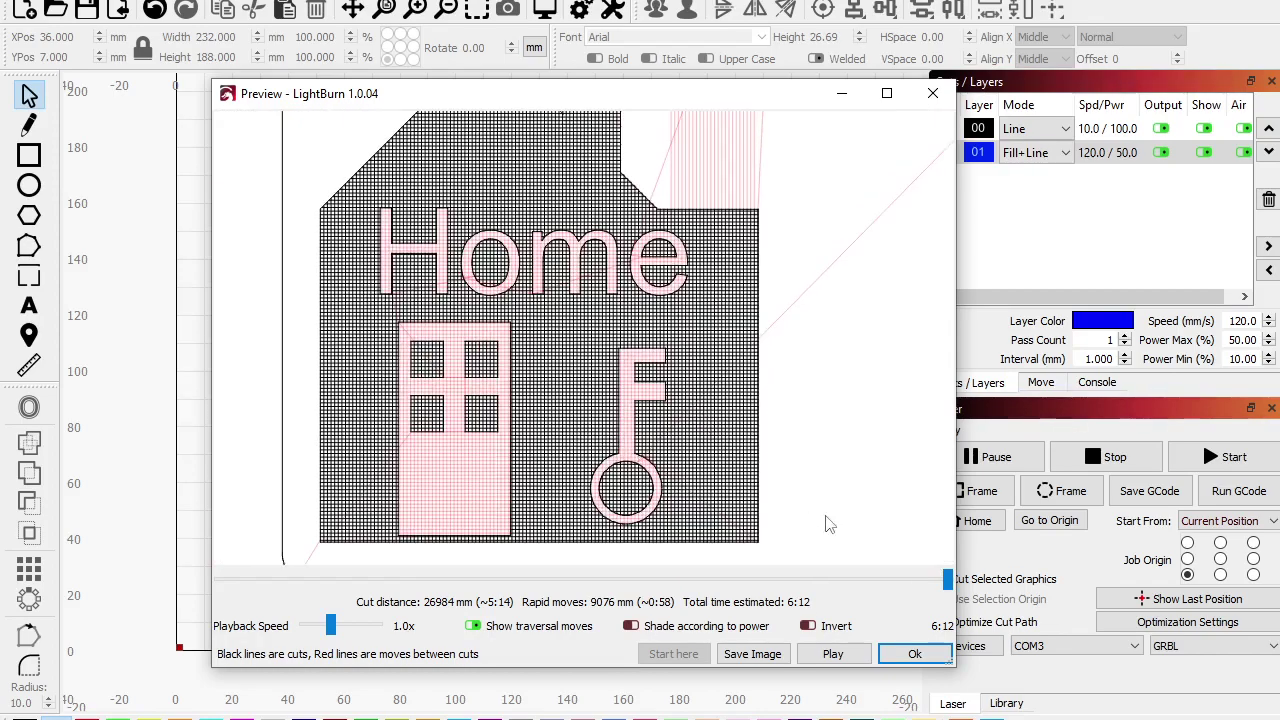
{"action": "left_click", "coordinate": [905, 653]}
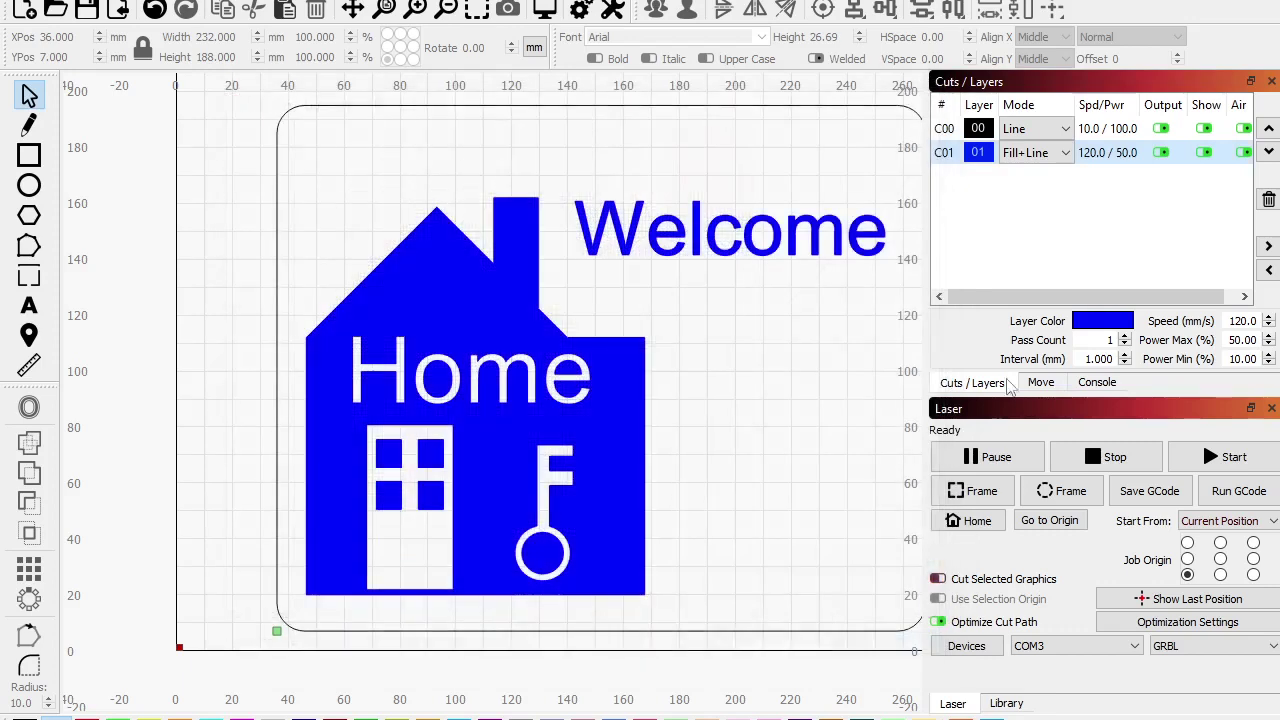
Step: Set layer C01's line interval to 0.5 mm and apply the cut settings
{"action": "double_click", "coordinate": [1110, 153]}
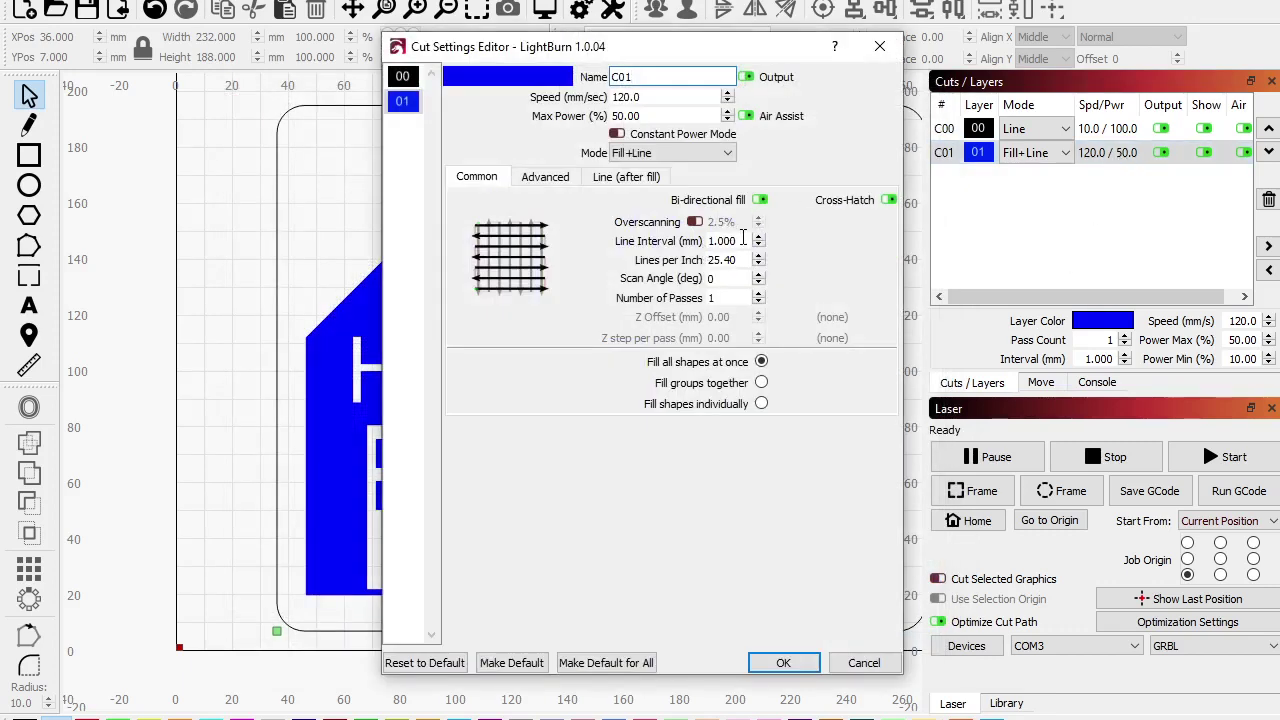
{"action": "left_click_drag", "start_coordinate": [743, 240], "coordinate": [620, 224]}
{"action": "type", "text": "0.5"}
{"action": "left_click", "coordinate": [720, 278]}
{"action": "left_click", "coordinate": [783, 660]}
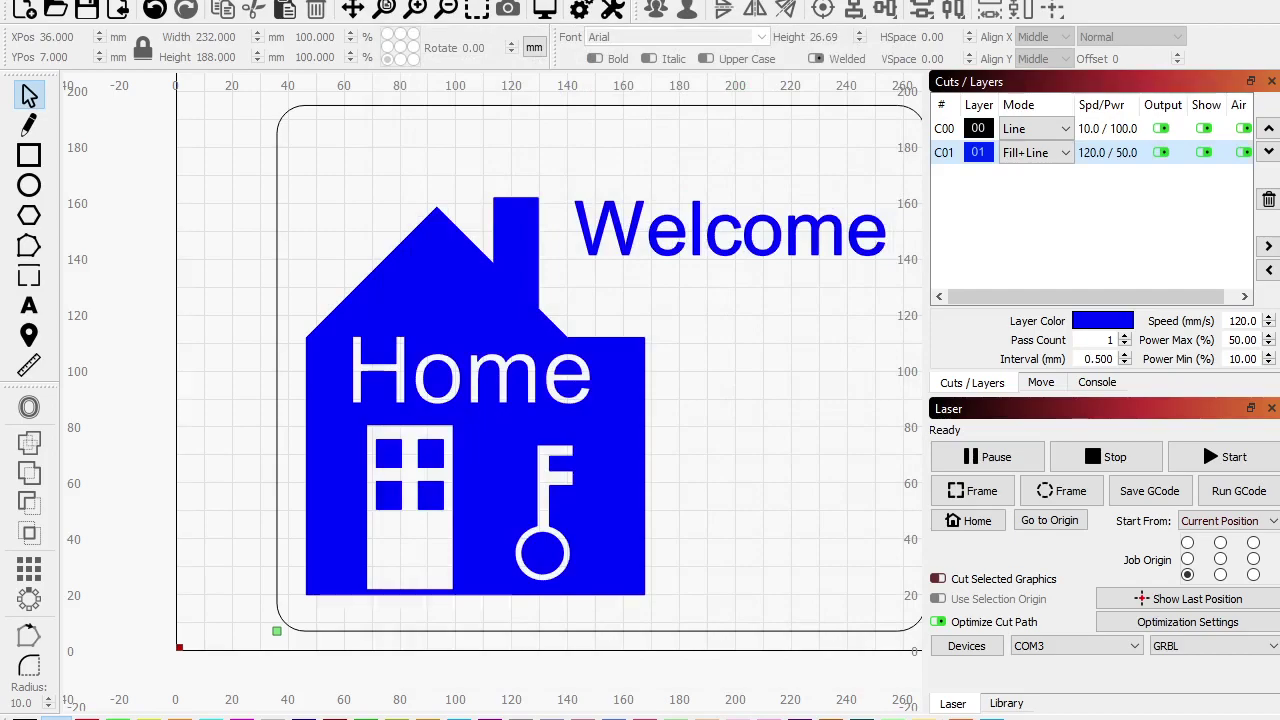
Step: Preview the job with the 0.5 mm interval, checking the time estimate and the hatch density across the house and lettering
{"action": "left_click", "coordinate": [544, 12]}
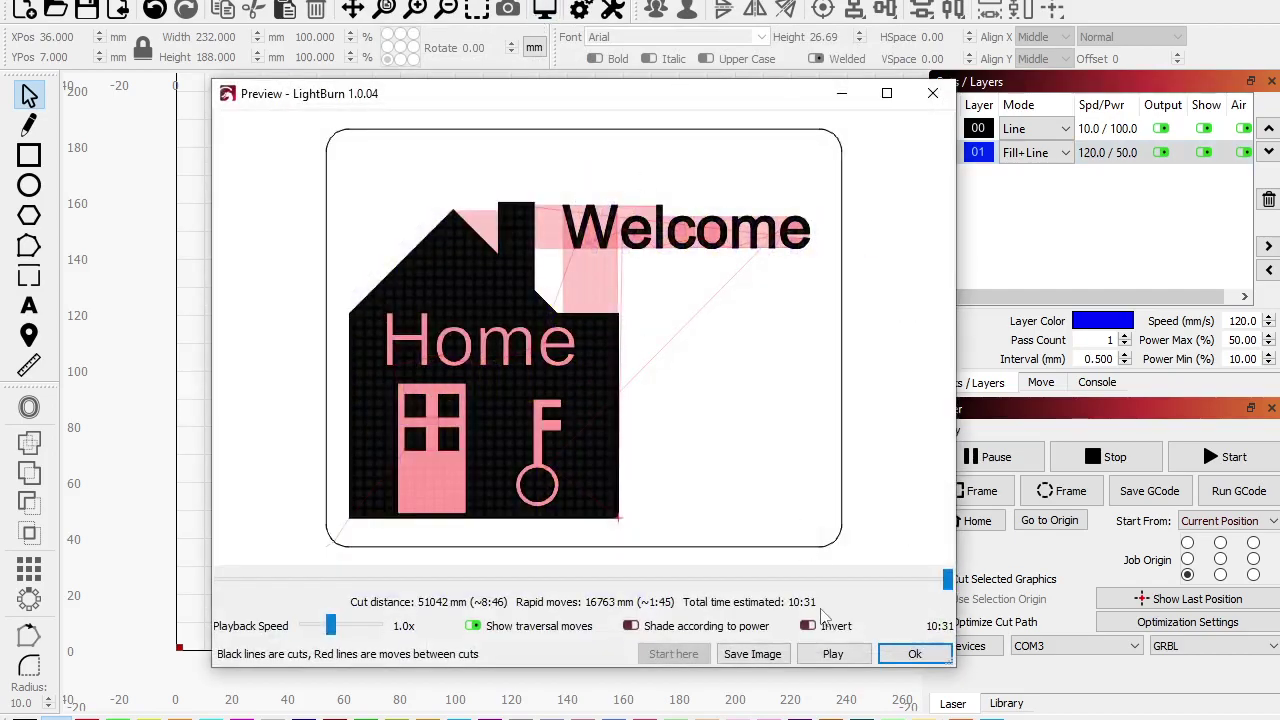
{"action": "scroll", "coordinate": [596, 400], "scroll_direction": "up", "scroll_amount": 5}
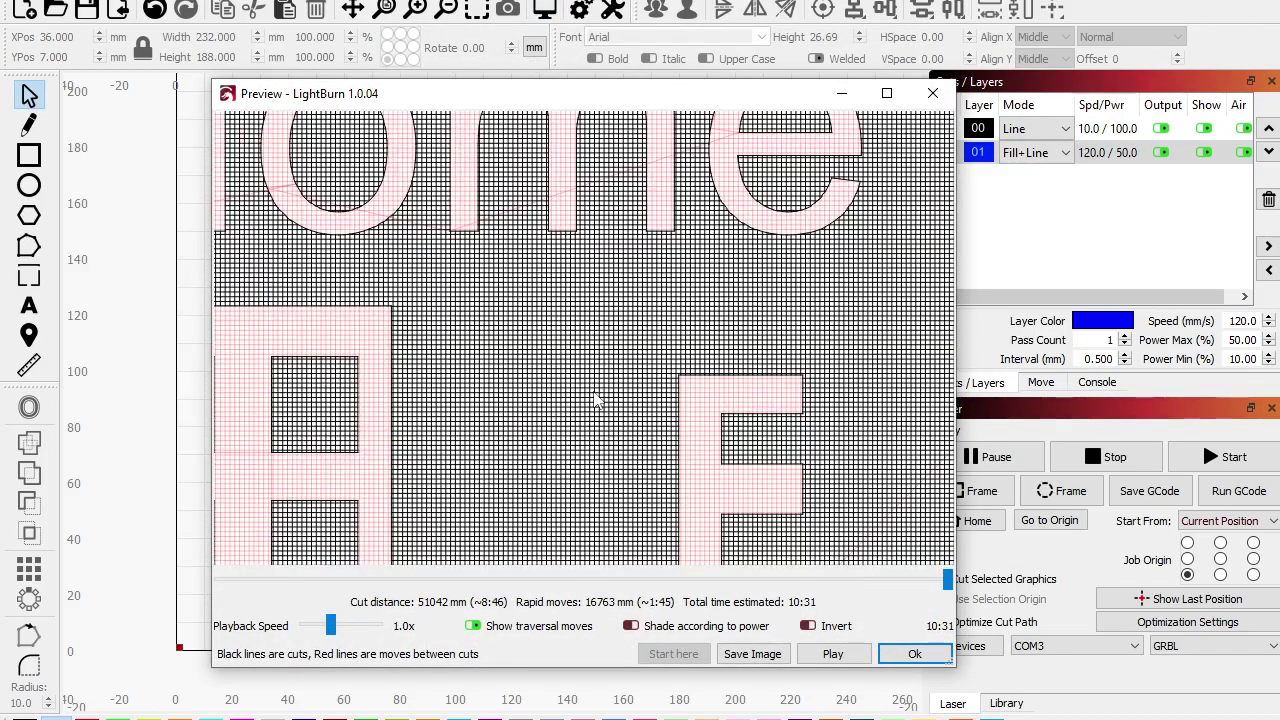
{"action": "scroll", "coordinate": [620, 310], "scroll_direction": "down", "scroll_amount": 5}
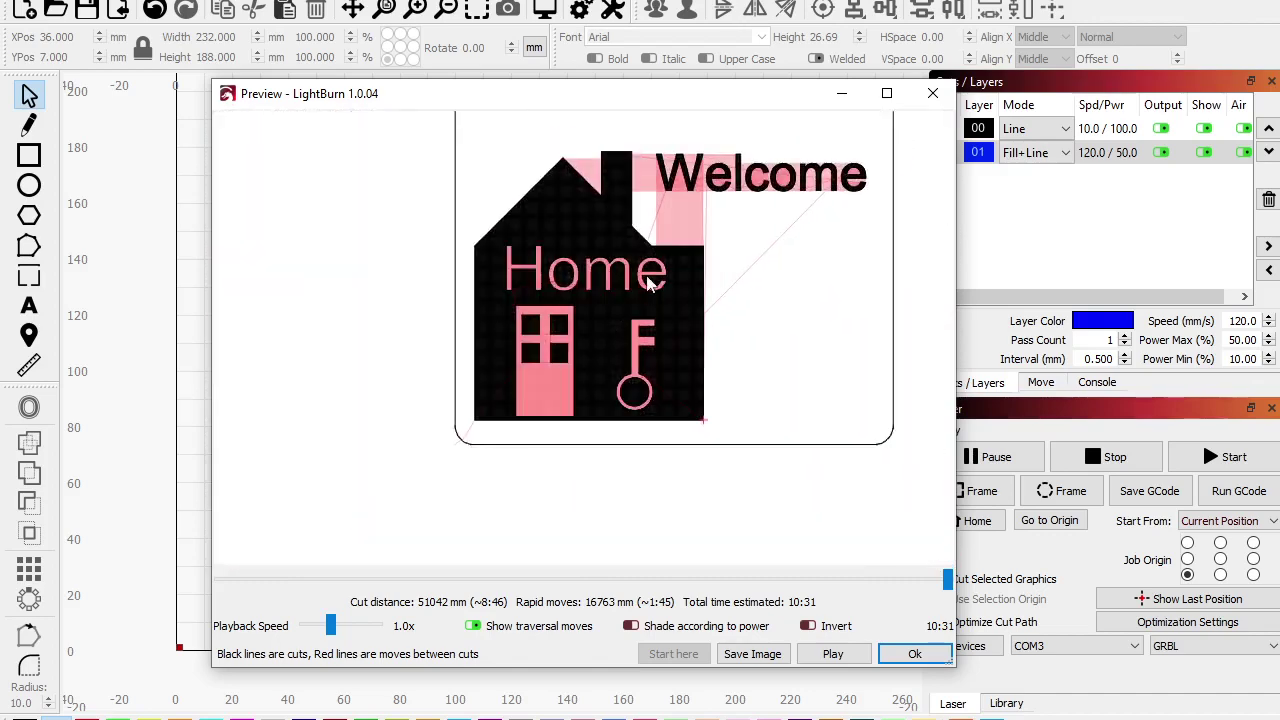
{"action": "scroll", "coordinate": [737, 166], "scroll_direction": "up", "scroll_amount": 5}
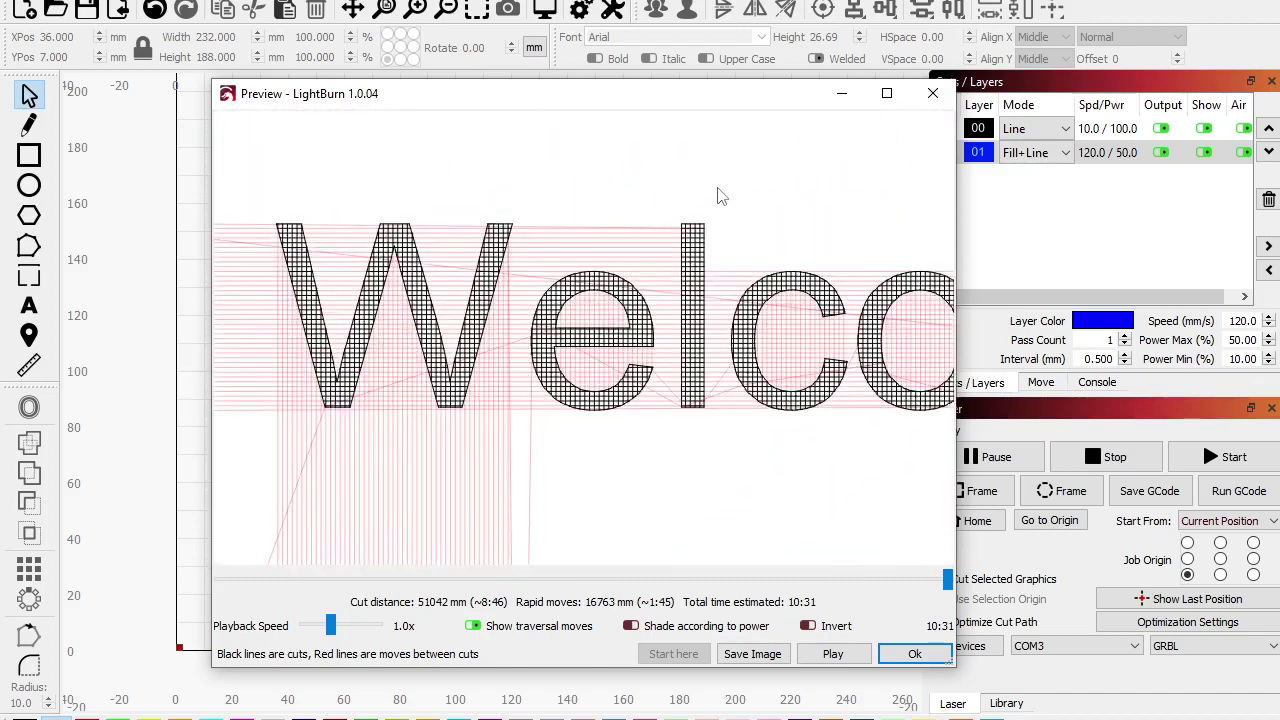
{"action": "scroll", "coordinate": [717, 195], "scroll_direction": "up", "scroll_amount": 2}
{"action": "scroll", "coordinate": [660, 350], "scroll_direction": "down", "scroll_amount": 6}
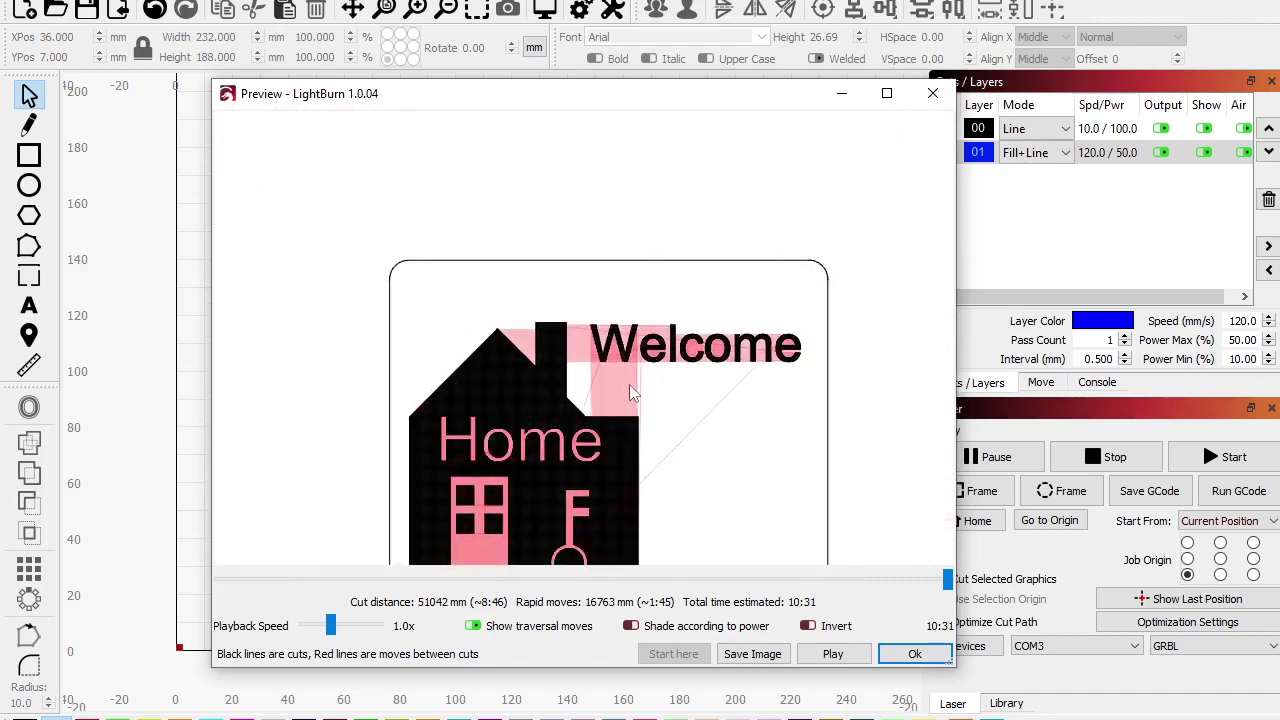
{"action": "scroll", "coordinate": [663, 491], "scroll_direction": "down", "scroll_amount": 1}
{"action": "scroll", "coordinate": [646, 509], "scroll_direction": "up", "scroll_amount": 1}
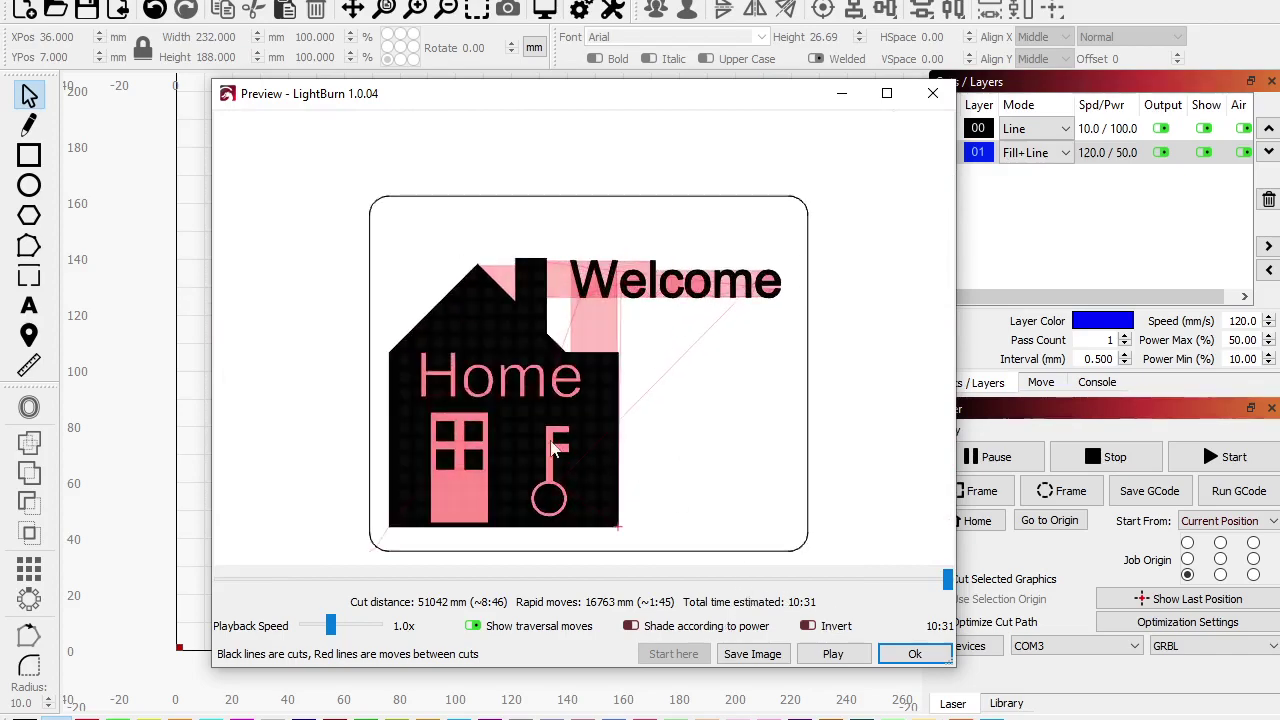
{"action": "scroll", "coordinate": [550, 440], "scroll_direction": "up", "scroll_amount": 2}
{"action": "scroll", "coordinate": [550, 440], "scroll_direction": "down", "scroll_amount": 1}
{"action": "scroll", "coordinate": [560, 515], "scroll_direction": "up", "scroll_amount": 1}
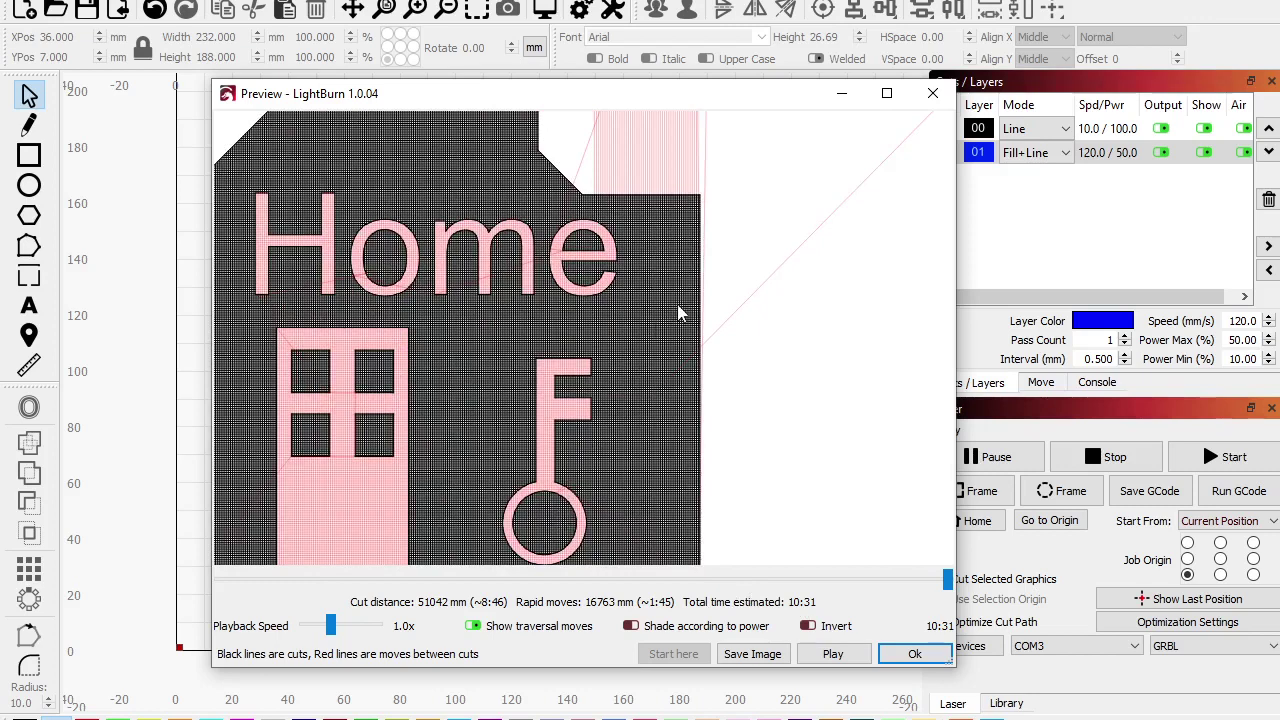
{"action": "scroll", "coordinate": [677, 345], "scroll_direction": "down", "scroll_amount": 1}
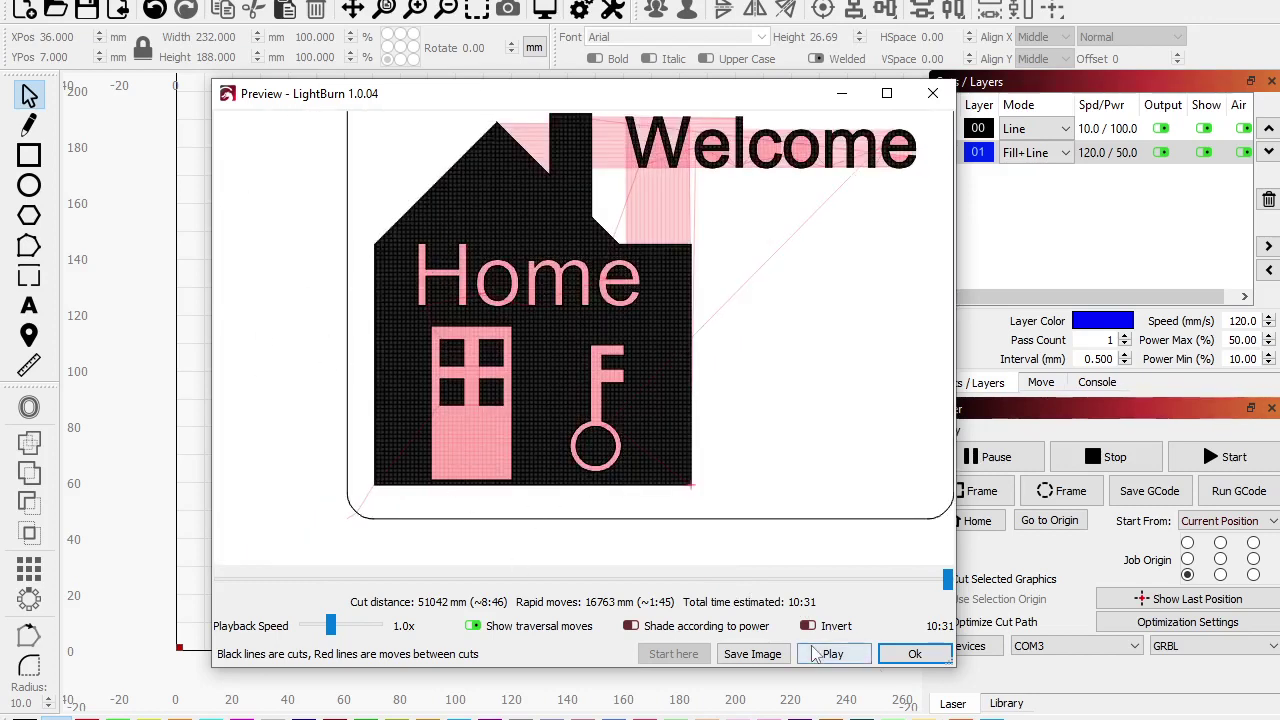
{"action": "left_click", "coordinate": [914, 653]}
{"action": "scroll", "coordinate": [430, 470], "scroll_direction": "down", "scroll_amount": 2}
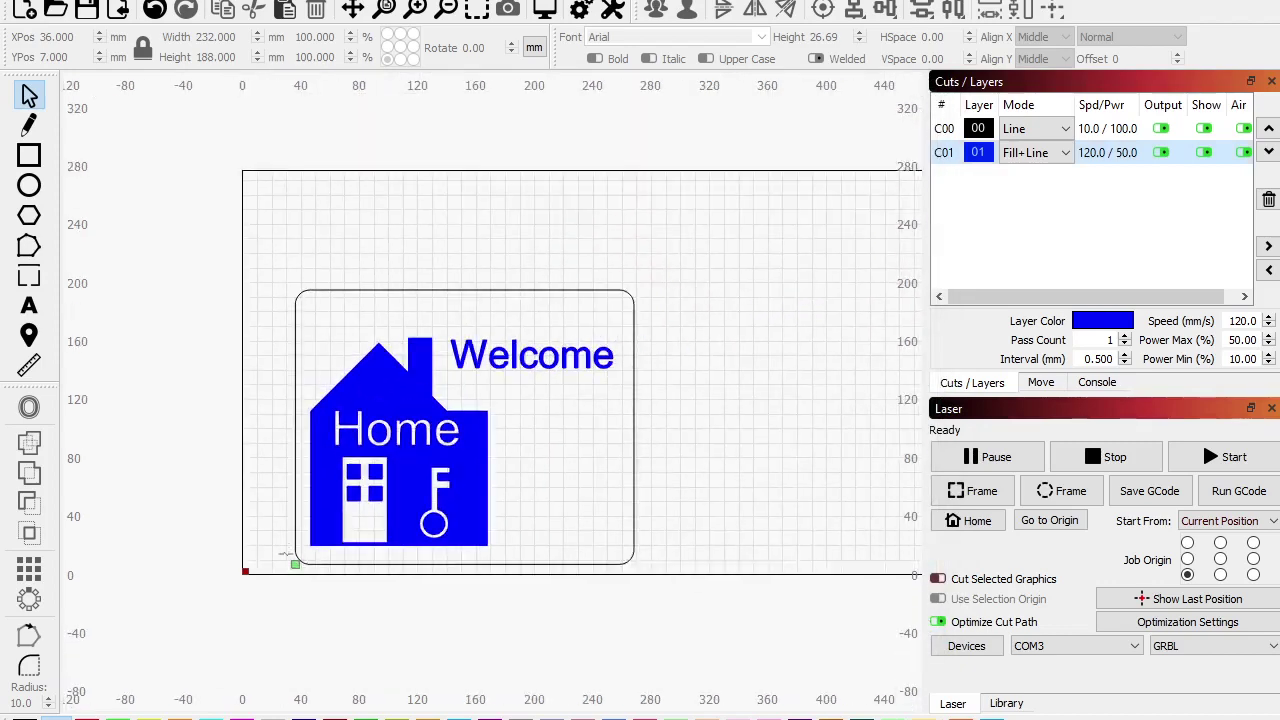
{"action": "scroll", "coordinate": [240, 600], "scroll_direction": "down", "scroll_amount": 1}
{"action": "scroll", "coordinate": [730, 495], "scroll_direction": "up", "scroll_amount": 1}
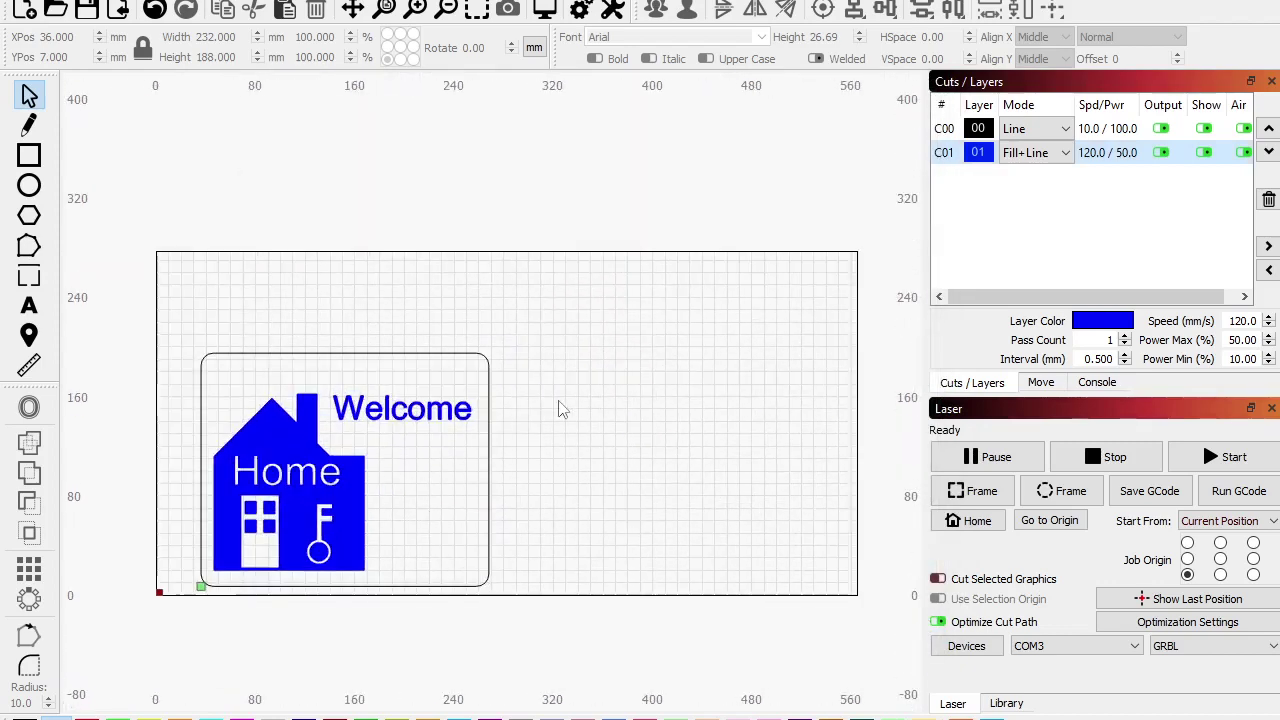
{"action": "scroll", "coordinate": [560, 410], "scroll_direction": "down", "scroll_amount": 2}
{"action": "scroll", "coordinate": [350, 528], "scroll_direction": "up", "scroll_amount": 1}
{"action": "scroll", "coordinate": [374, 508], "scroll_direction": "up", "scroll_amount": 2}
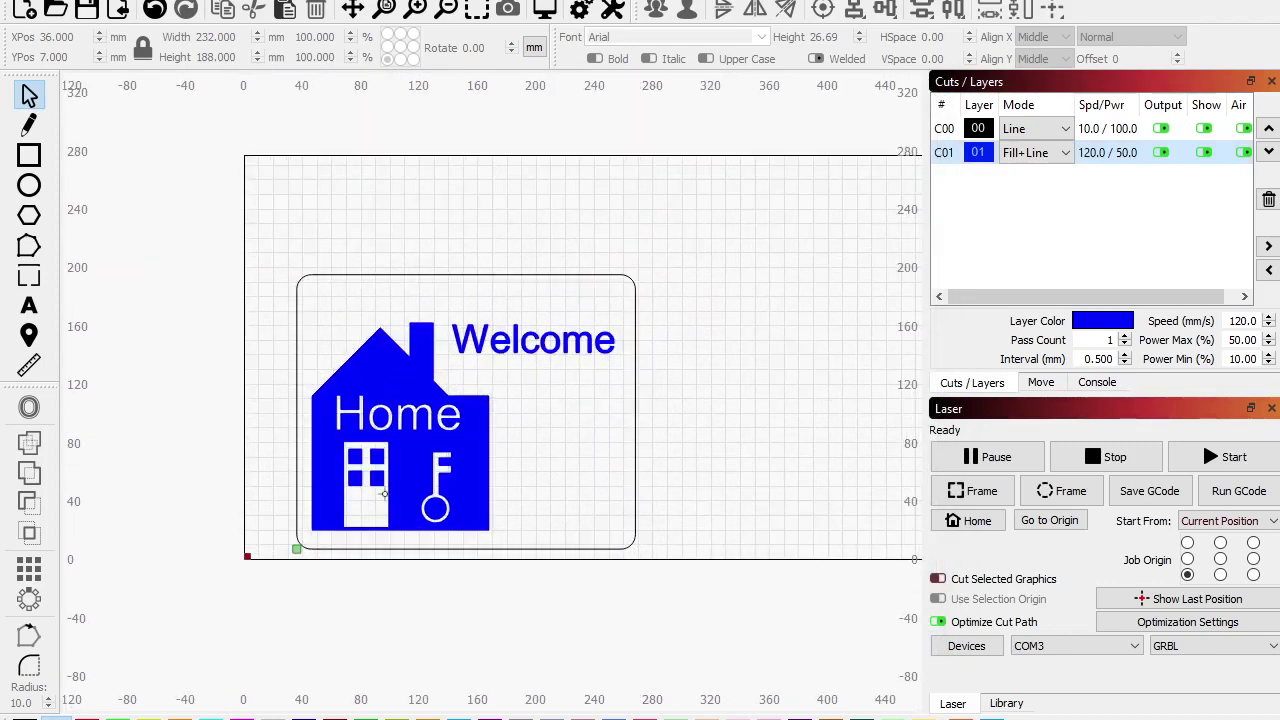